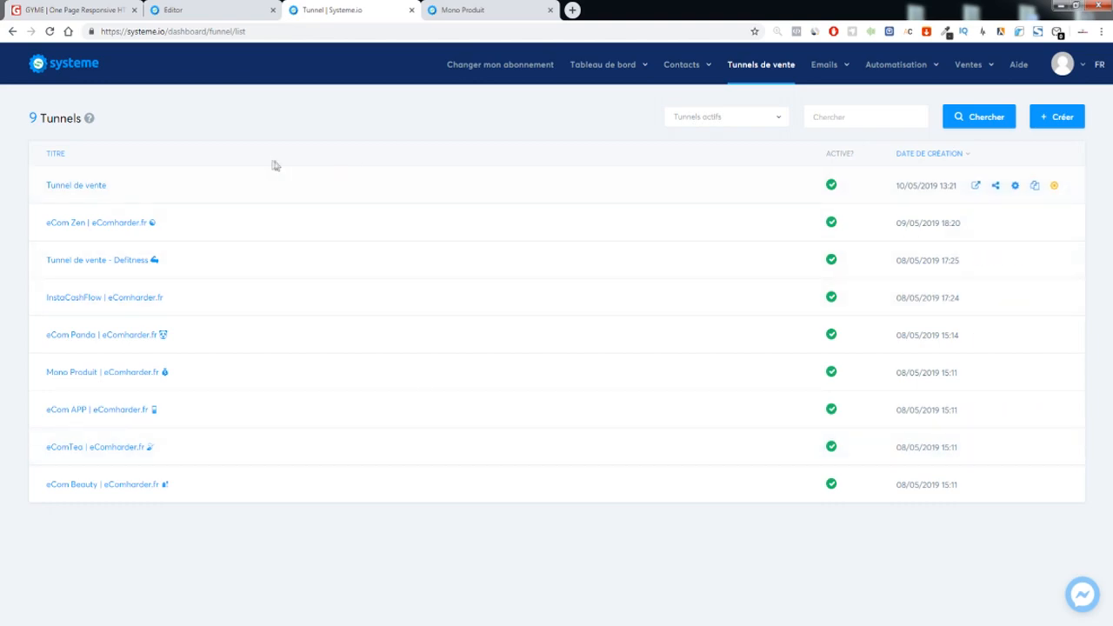
Scroll up and down the Mono Produit landing page to study its layout
left_click(467, 16)
scroll(435, 260, "up", 10)
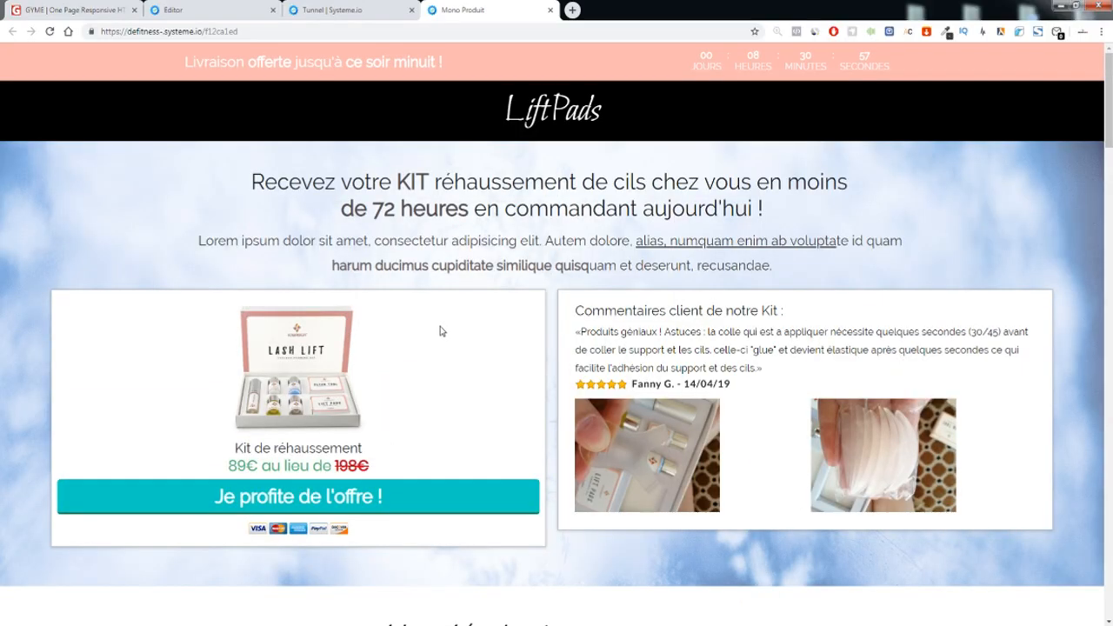
scroll(440, 331, "down", 15)
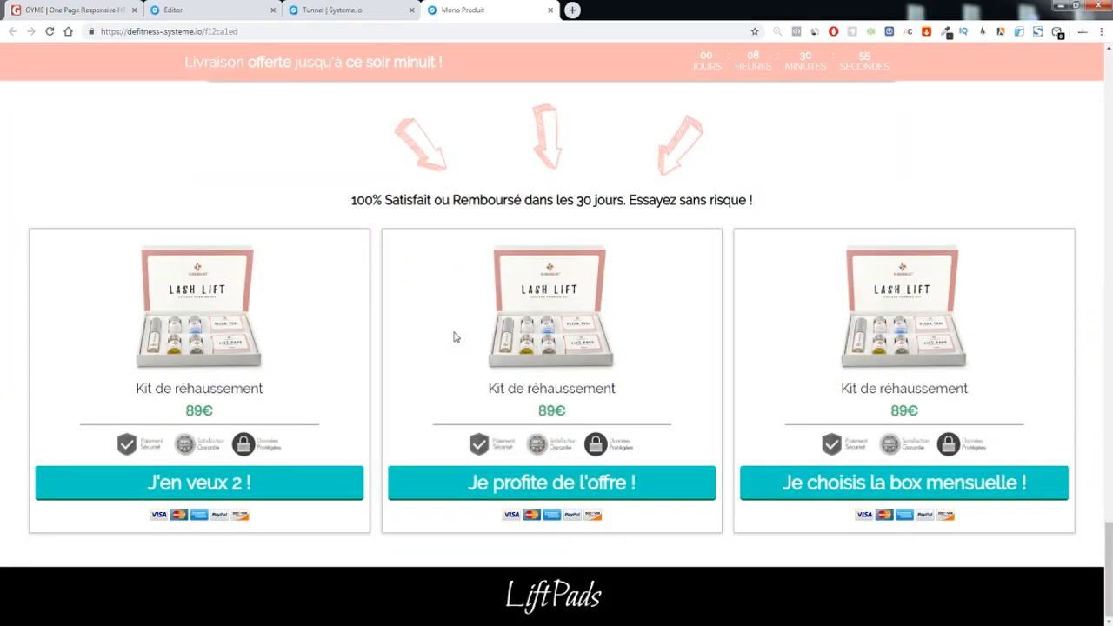
scroll(453, 335, "up", 10)
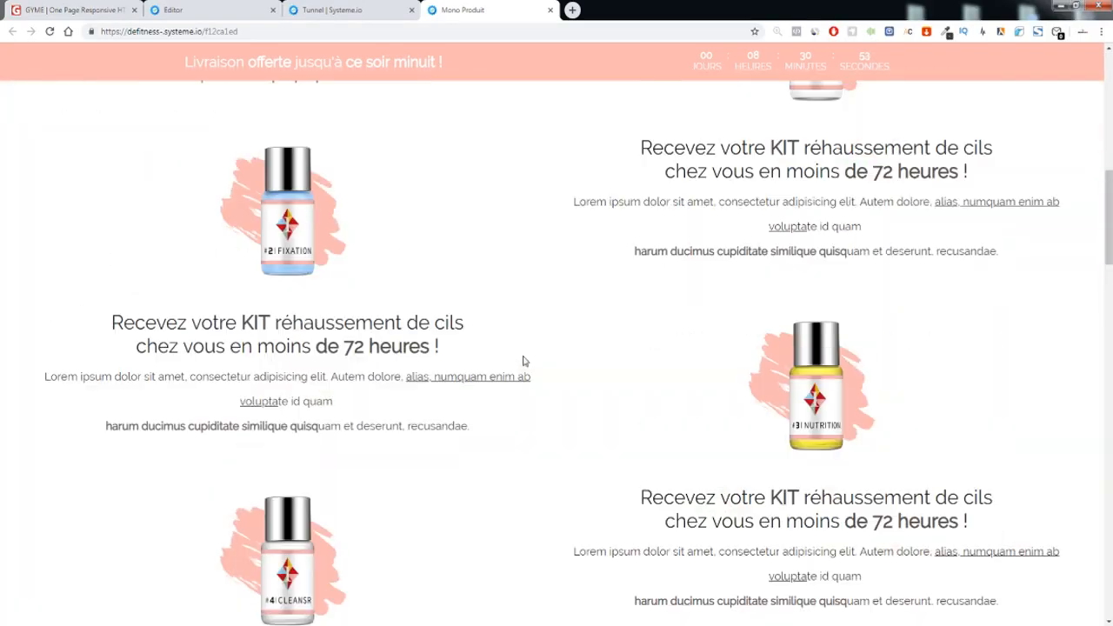
scroll(524, 360, "up", 5)
scroll(524, 361, "down", 5)
scroll(530, 363, "up", 8)
left_click_drag(286, 183, 608, 241)
scroll(648, 248, "down", 15)
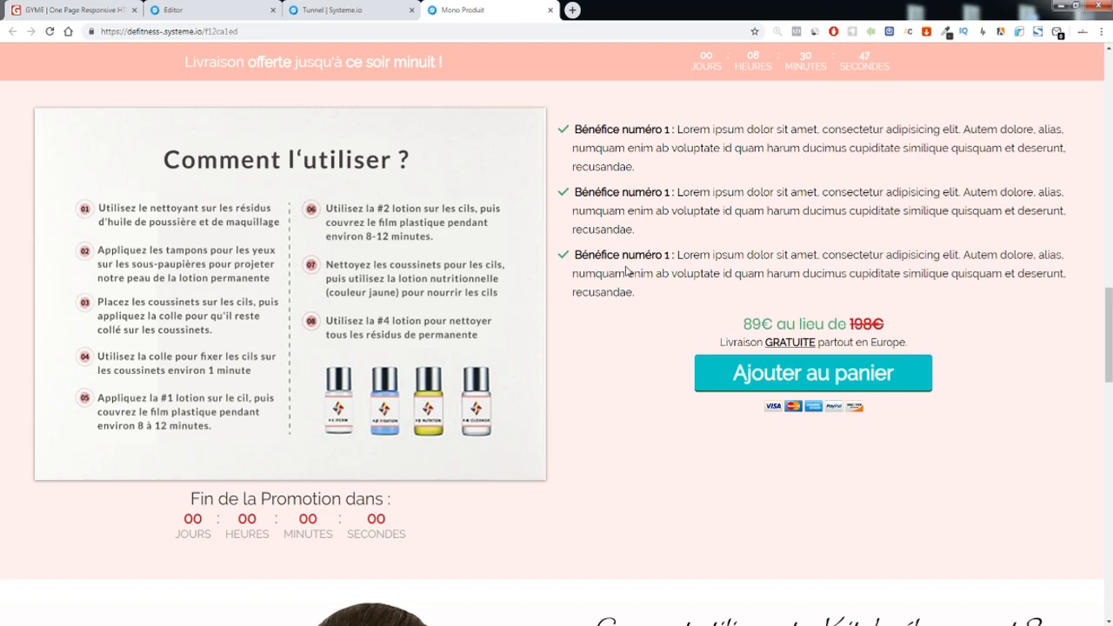
scroll(728, 253, "up", 12)
scroll(665, 265, "down", 20)
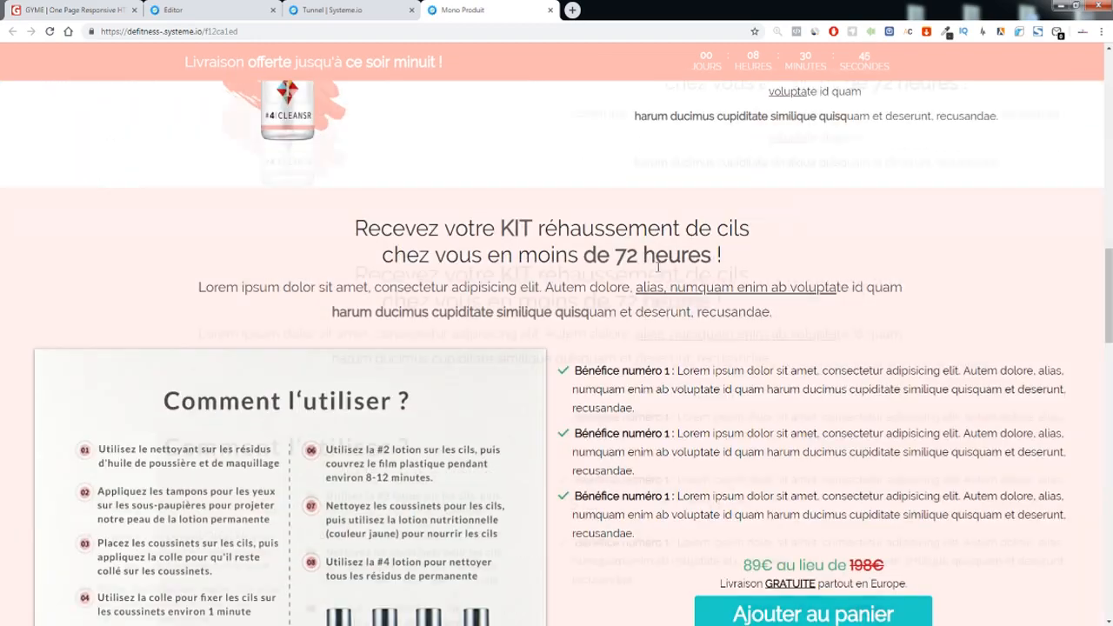
scroll(662, 277, "down", 7)
scroll(658, 281, "up", 6)
scroll(652, 281, "down", 5)
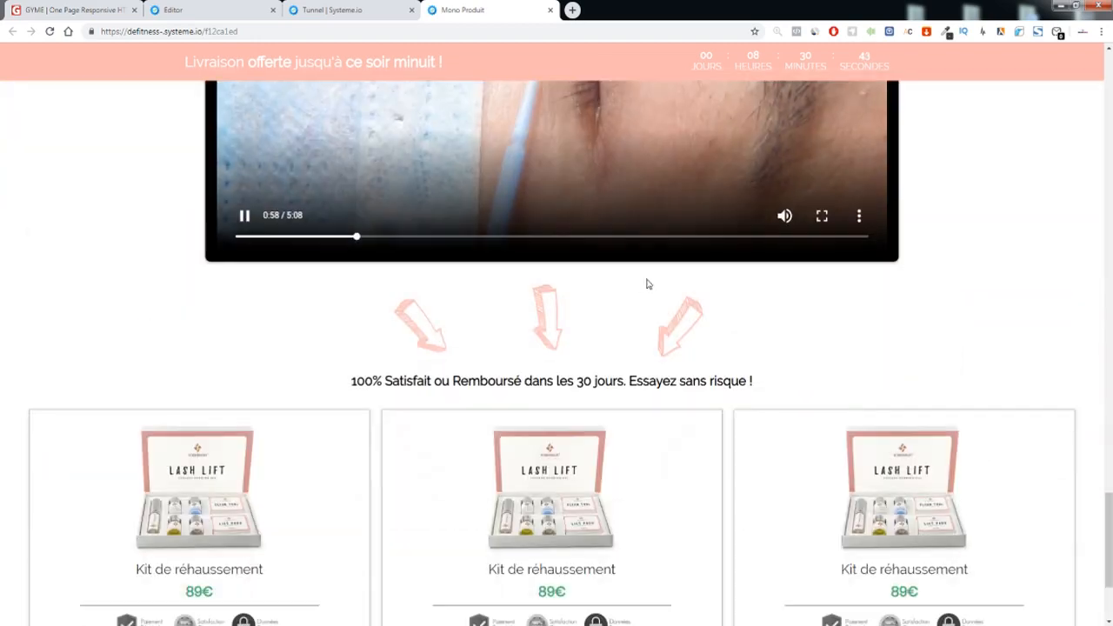
scroll(355, 421, "down", 3)
scroll(490, 405, "up", 20)
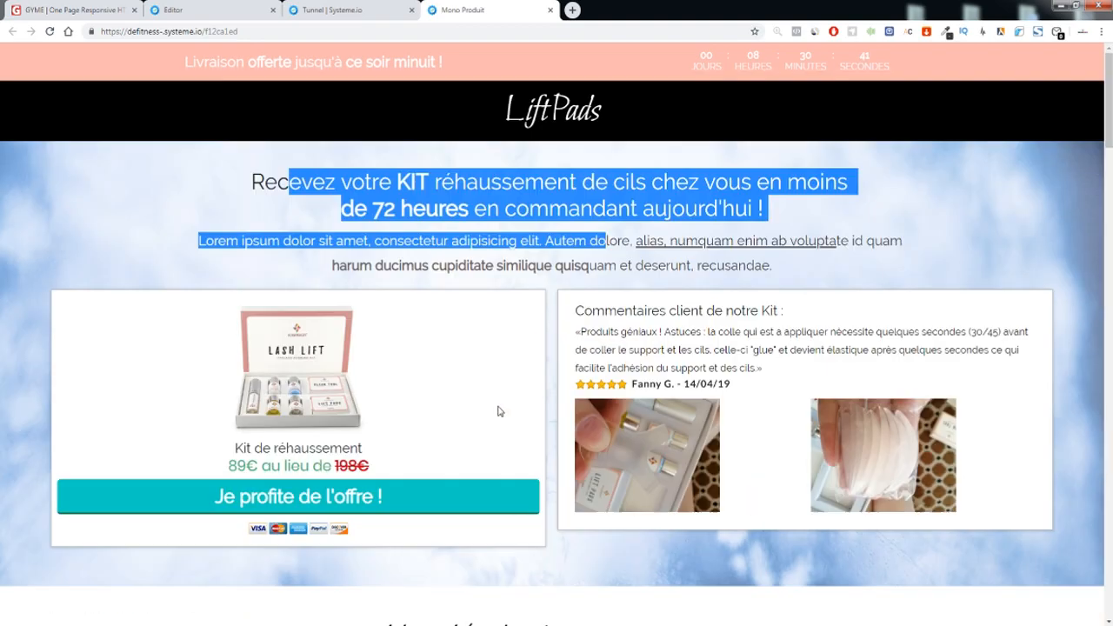
left_click(467, 220)
scroll(463, 222, "down", 5)
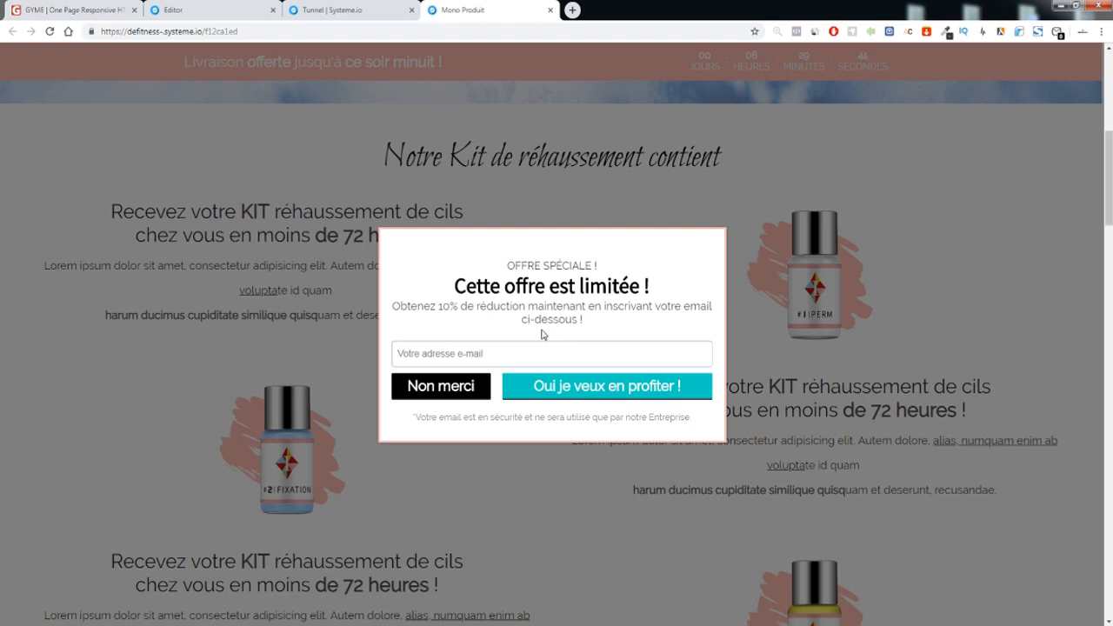
Reload the Mono Produit page to clear the 10% offer popup, then scroll through it back to the header
key("F5")
scroll(406, 305, "down", 7)
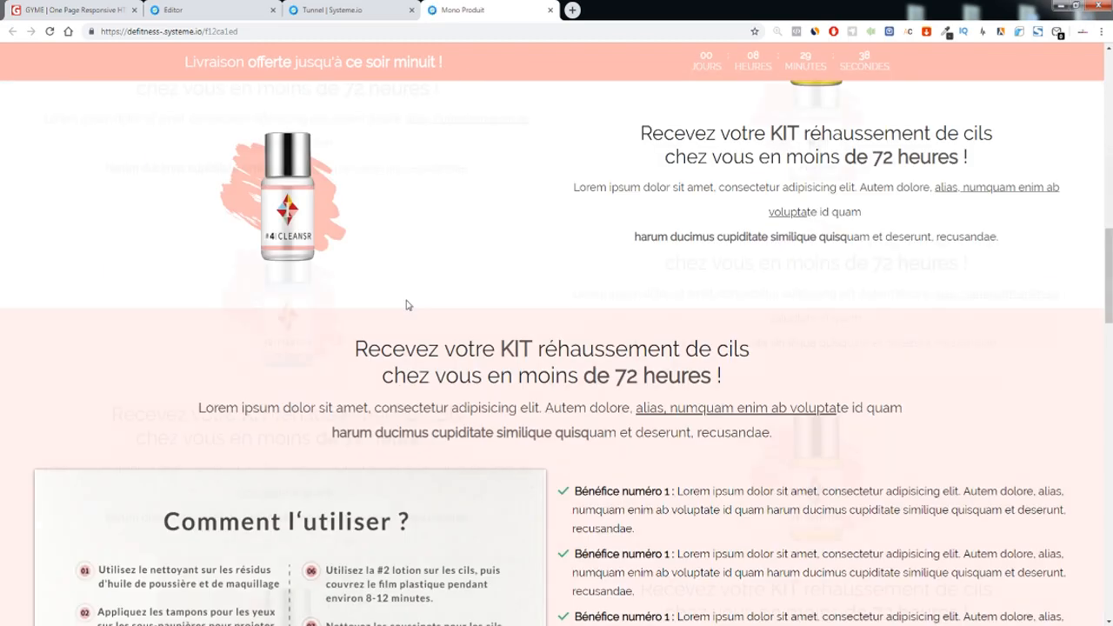
scroll(406, 305, "up", 10)
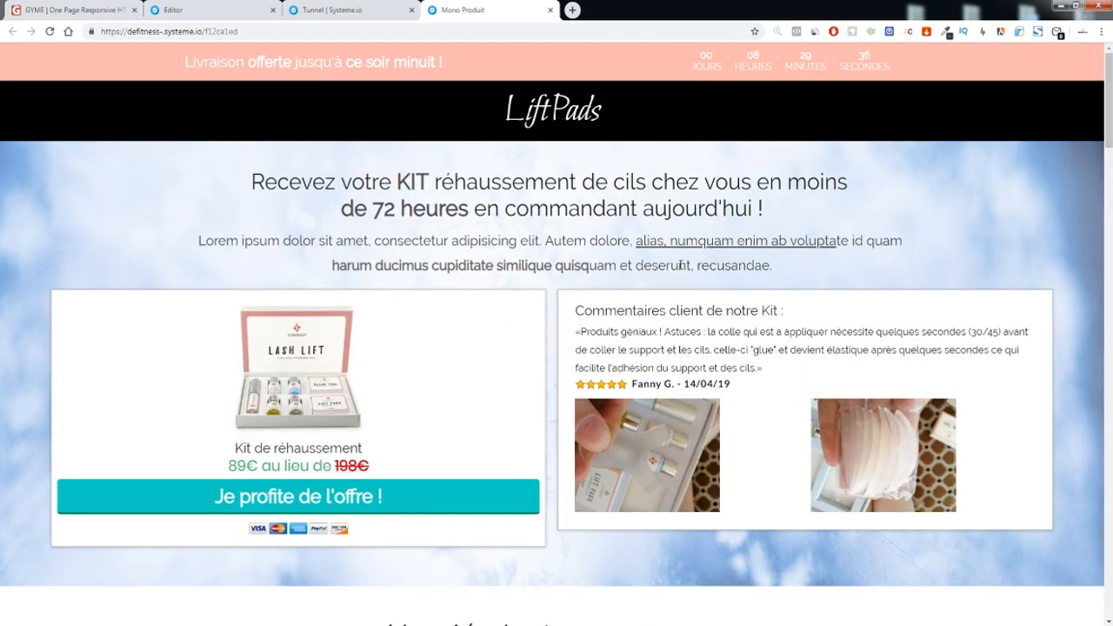
scroll(772, 298, "down", 8)
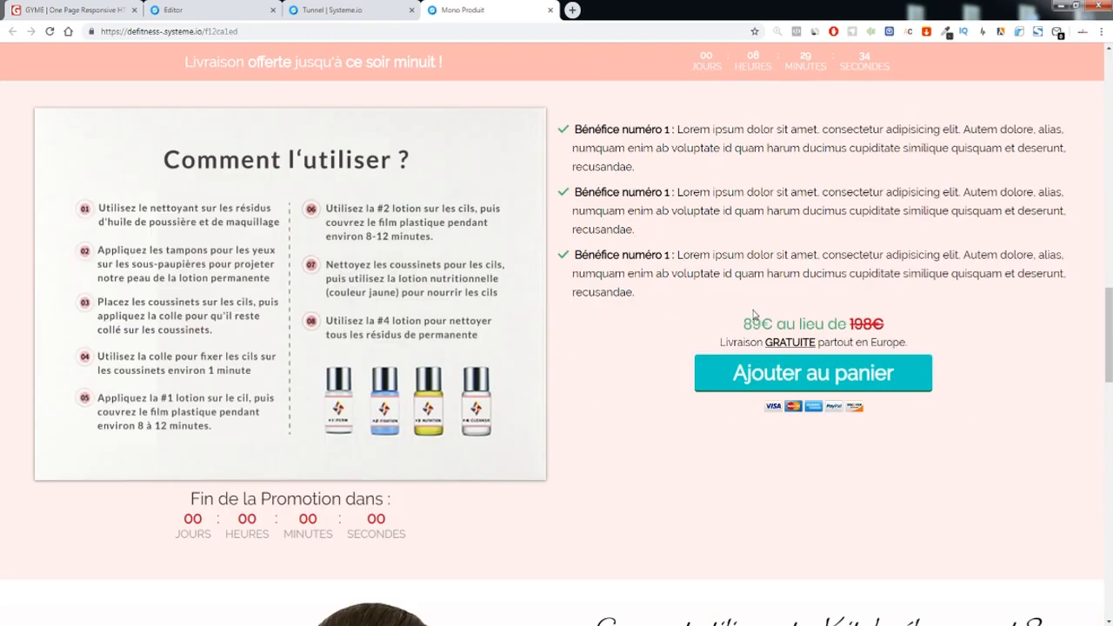
scroll(753, 313, "down", 5)
left_click_drag(541, 335, 579, 340)
left_click(379, 343)
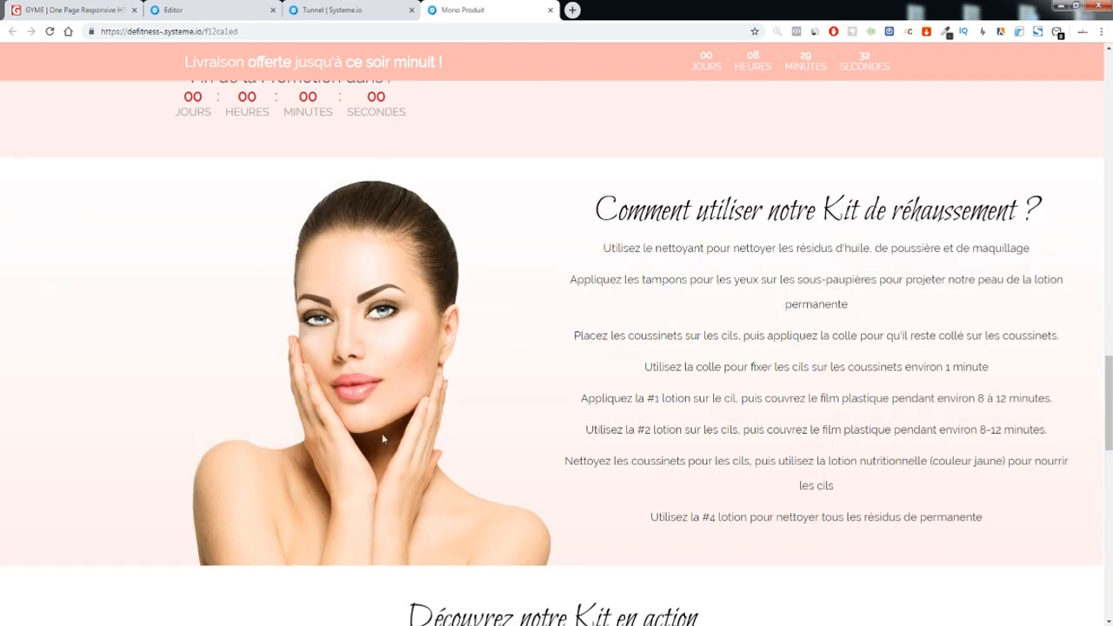
scroll(381, 433, "down", 10)
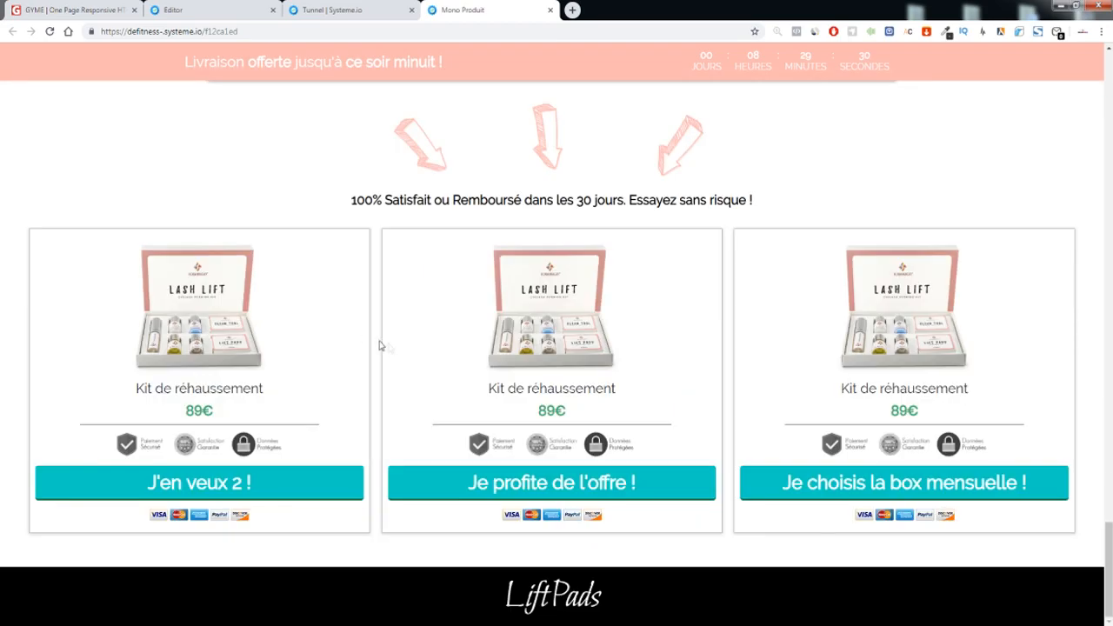
scroll(572, 380, "up", 15)
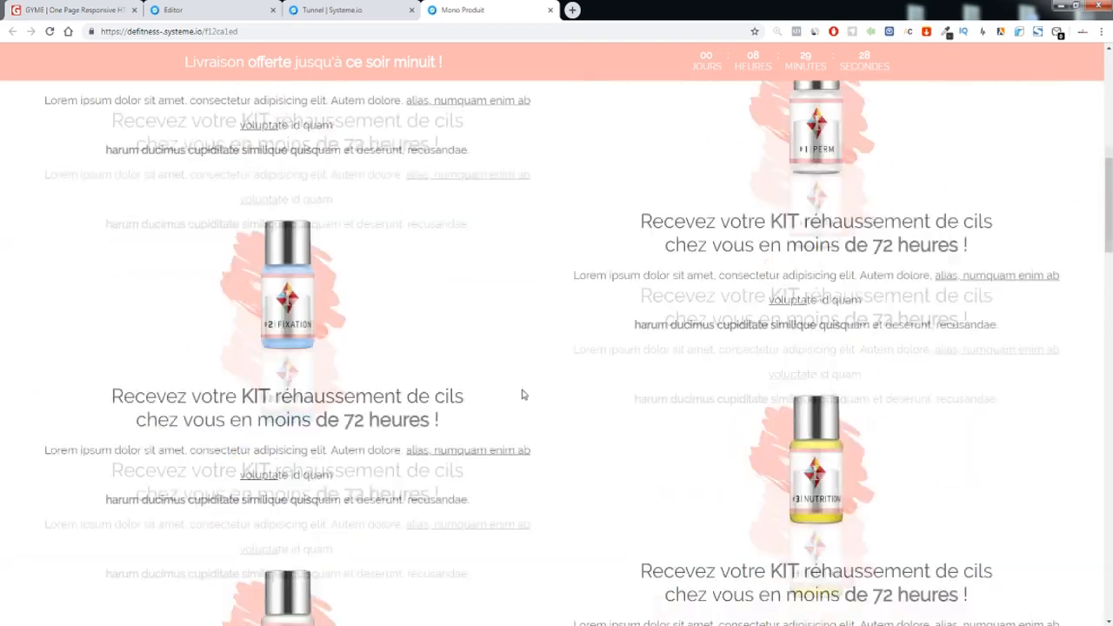
scroll(522, 395, "up", 10)
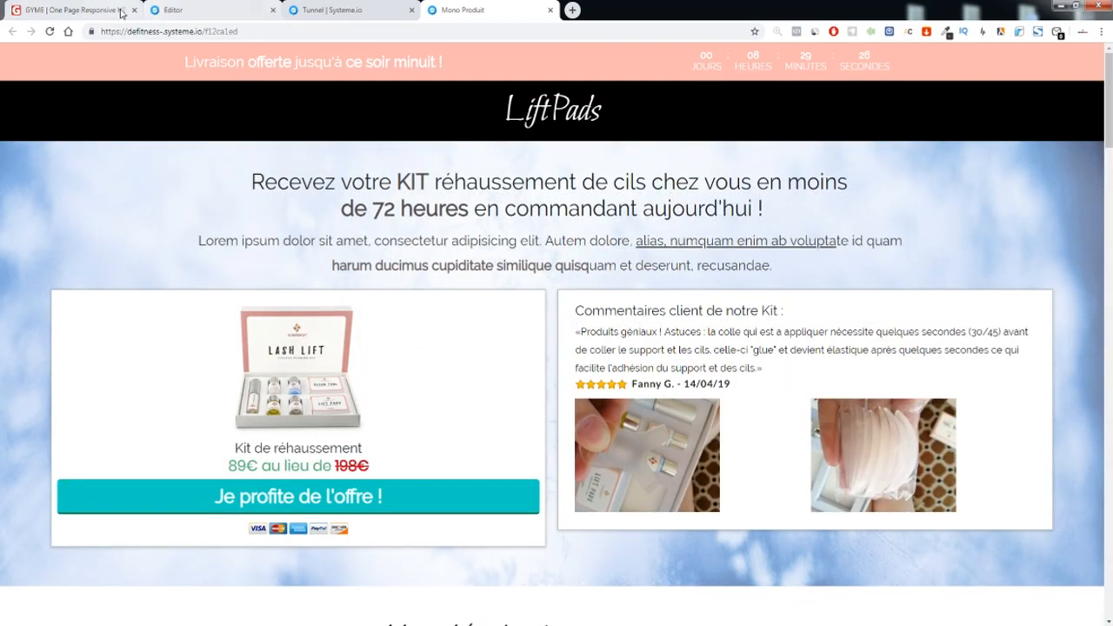
Look through the GYME template's hero, Be Fit Here and About Gym sections, then go back to the editor
left_click(87, 10)
scroll(609, 278, "up", 7)
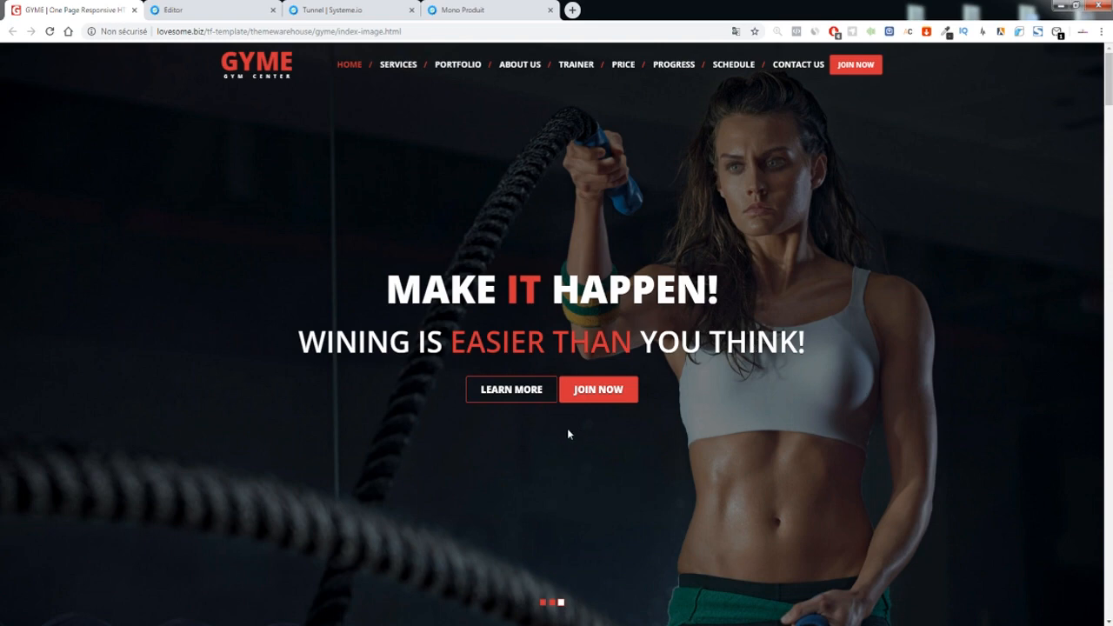
scroll(604, 348, "down", 5)
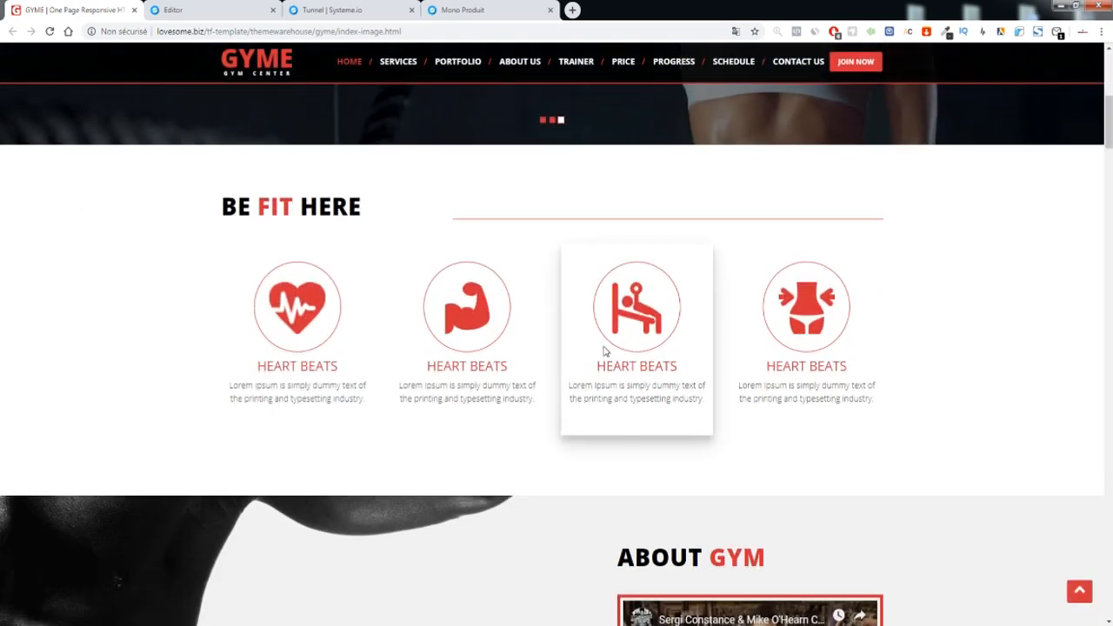
scroll(604, 349, "down", 4)
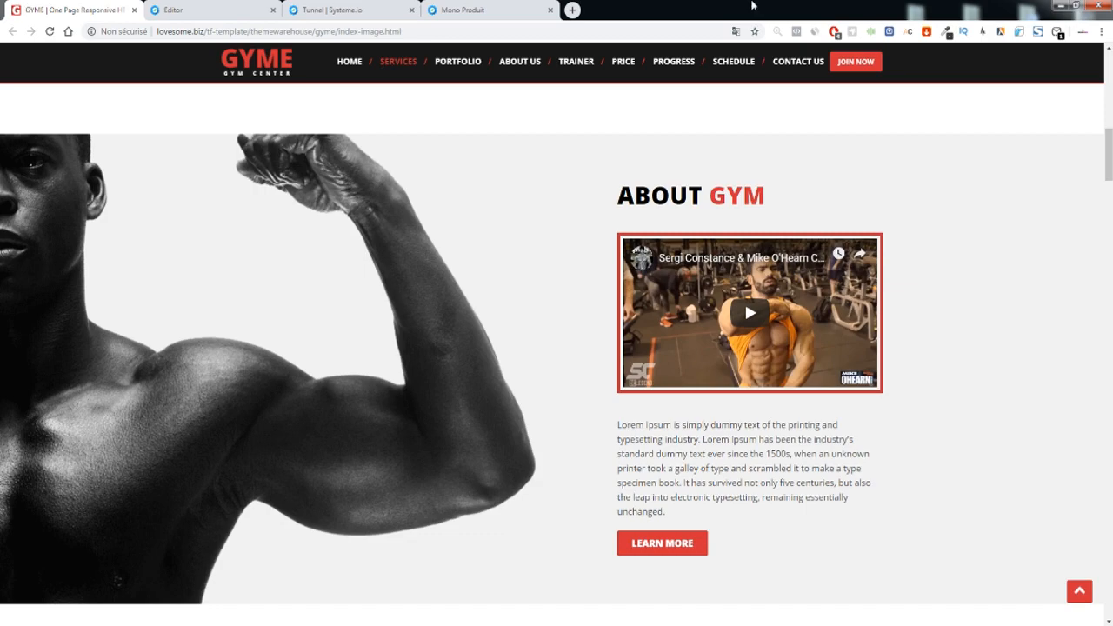
scroll(509, 219, "up", 5)
scroll(509, 219, "up", 5)
scroll(506, 218, "down", 5)
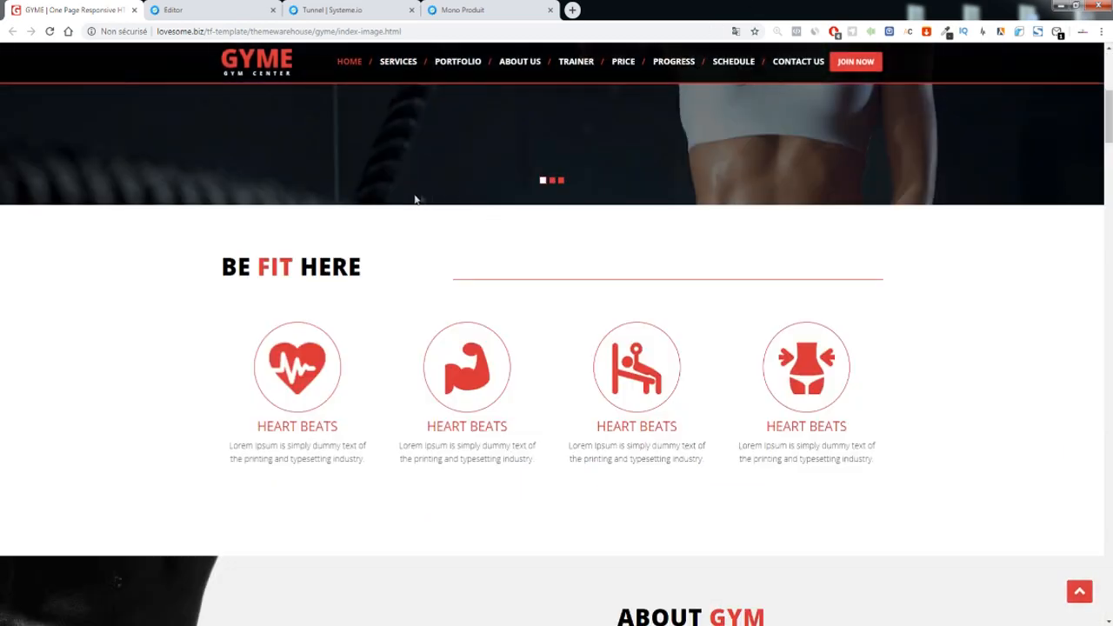
scroll(439, 199, "down", 6)
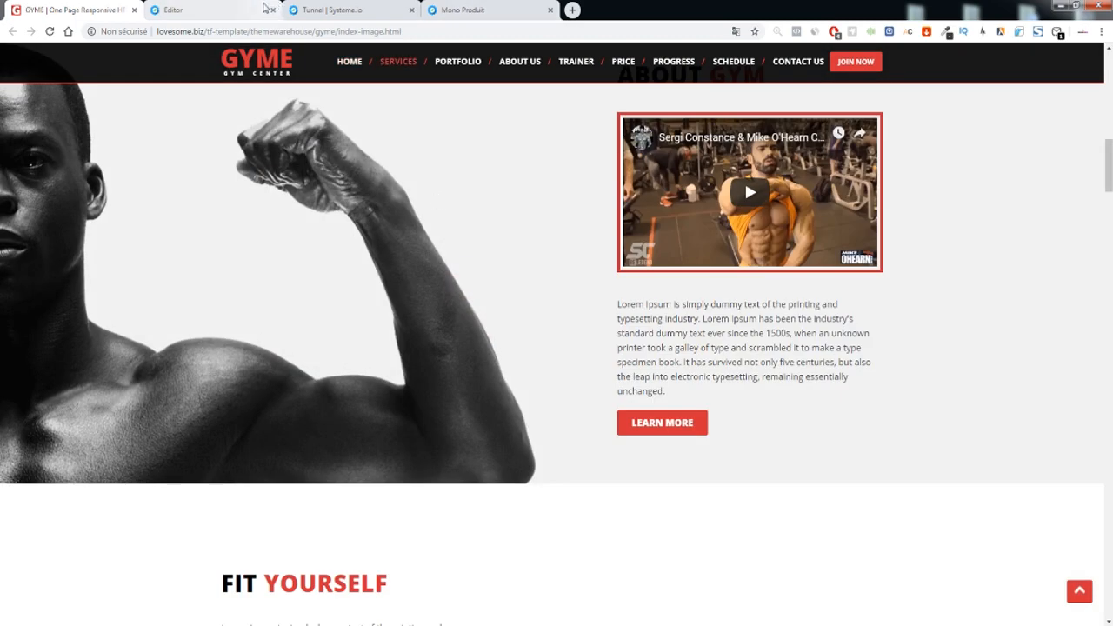
left_click(189, 9)
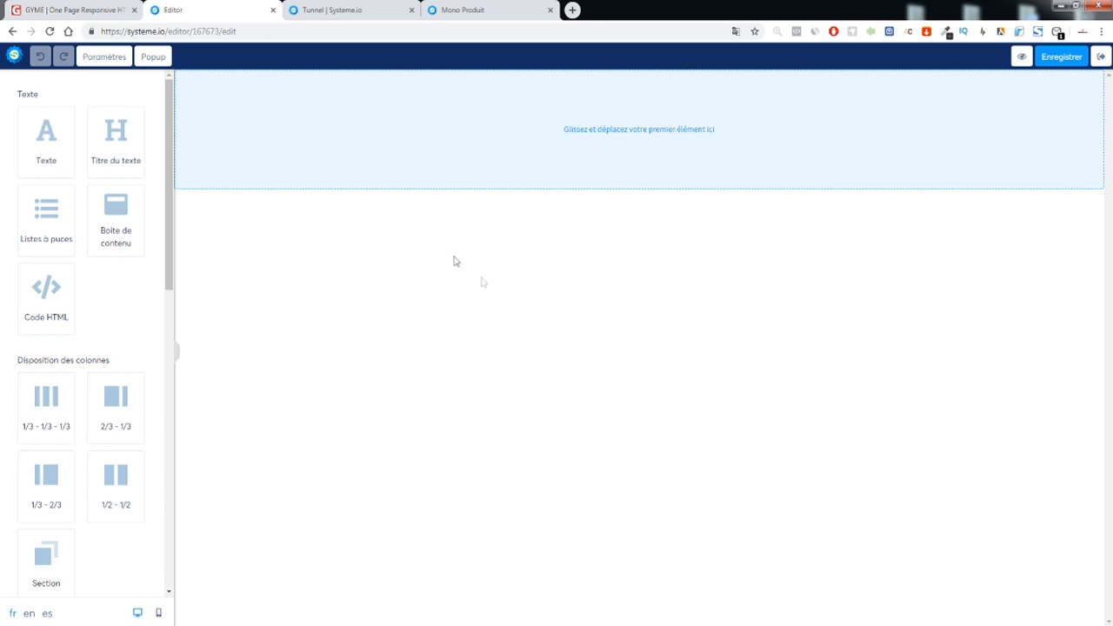
Browse the GYME template's sections and jump to its Trainer section
left_click(74, 10)
scroll(501, 212, "up", 7)
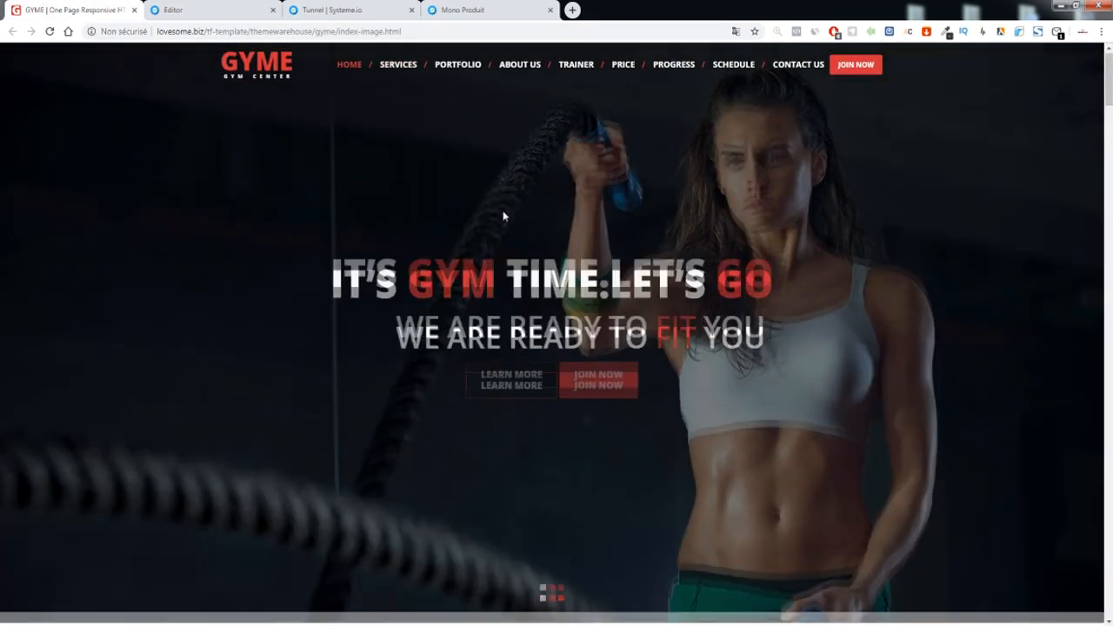
scroll(502, 212, "down", 20)
scroll(505, 227, "down", 15)
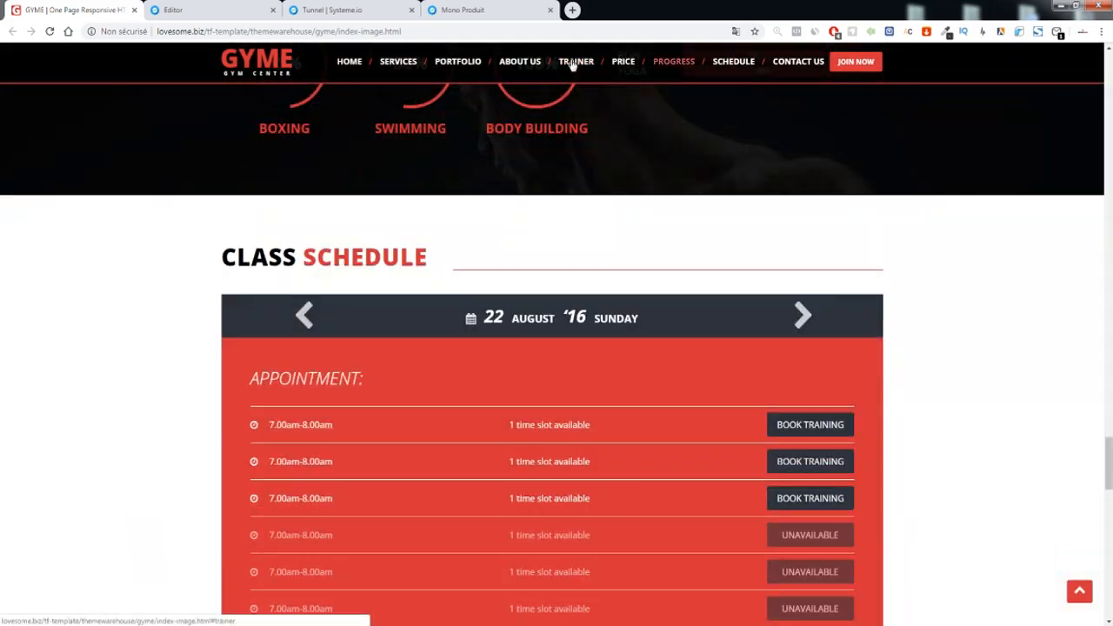
left_click(574, 61)
scroll(535, 242, "down", 15)
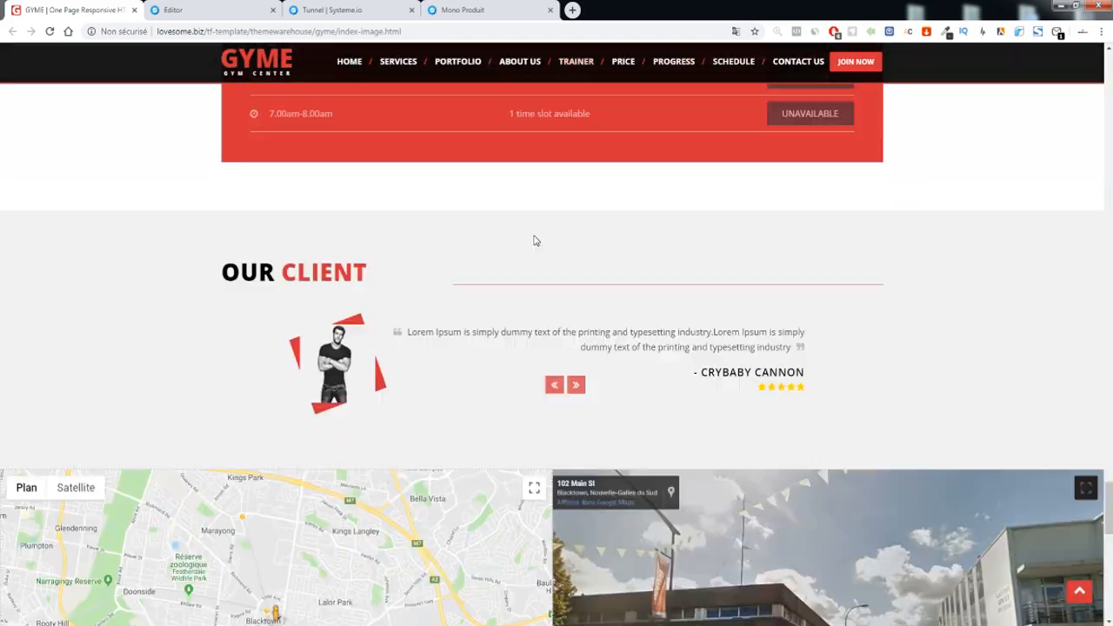
scroll(531, 234, "up", 15)
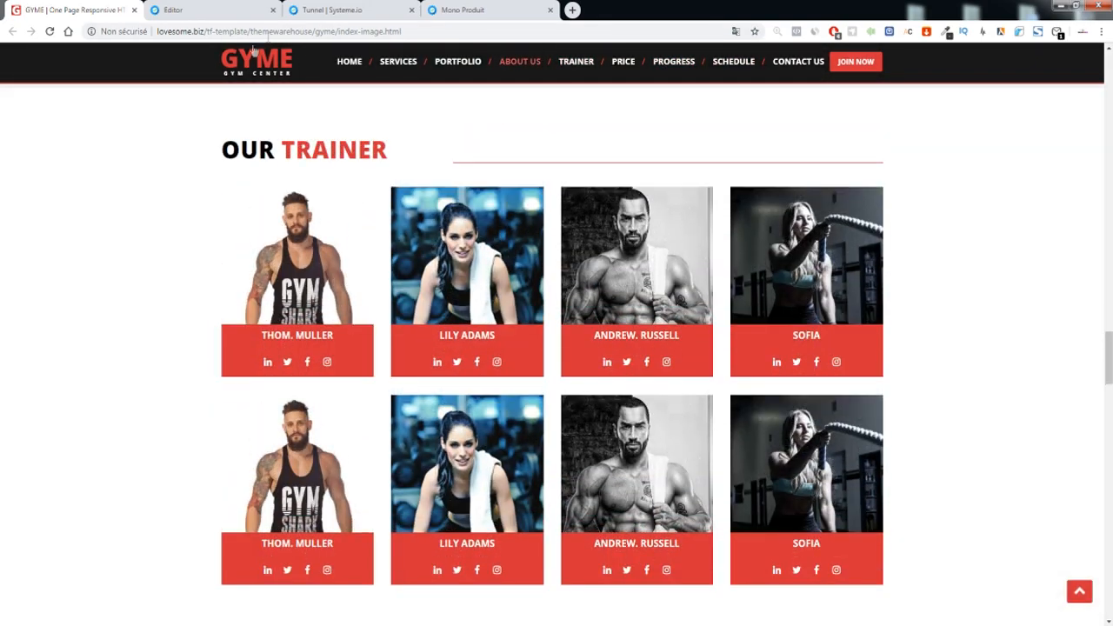
Scroll back up through the GYME template to the hero slider
double_click(235, 33)
left_click(184, 132)
scroll(482, 209, "up", 10)
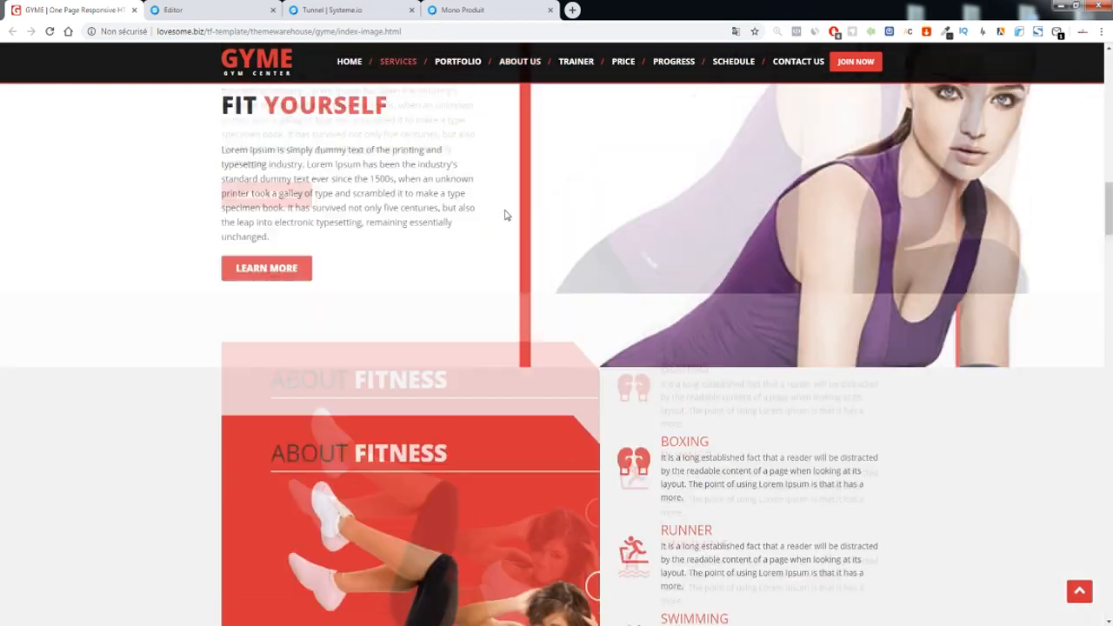
scroll(503, 236, "up", 10)
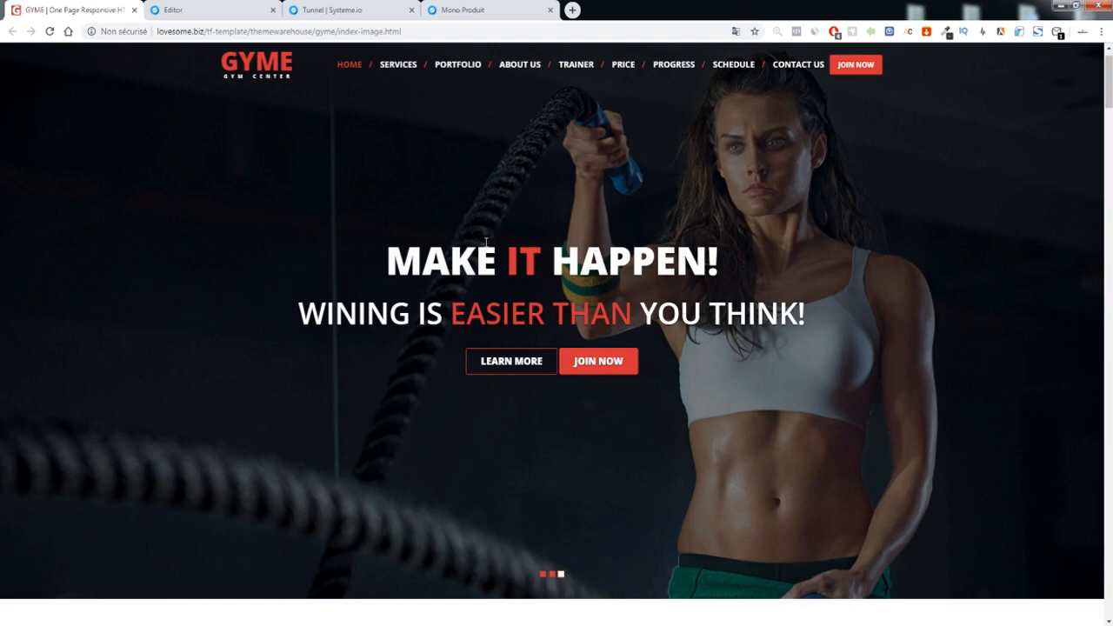
scroll(468, 333, "down", 5)
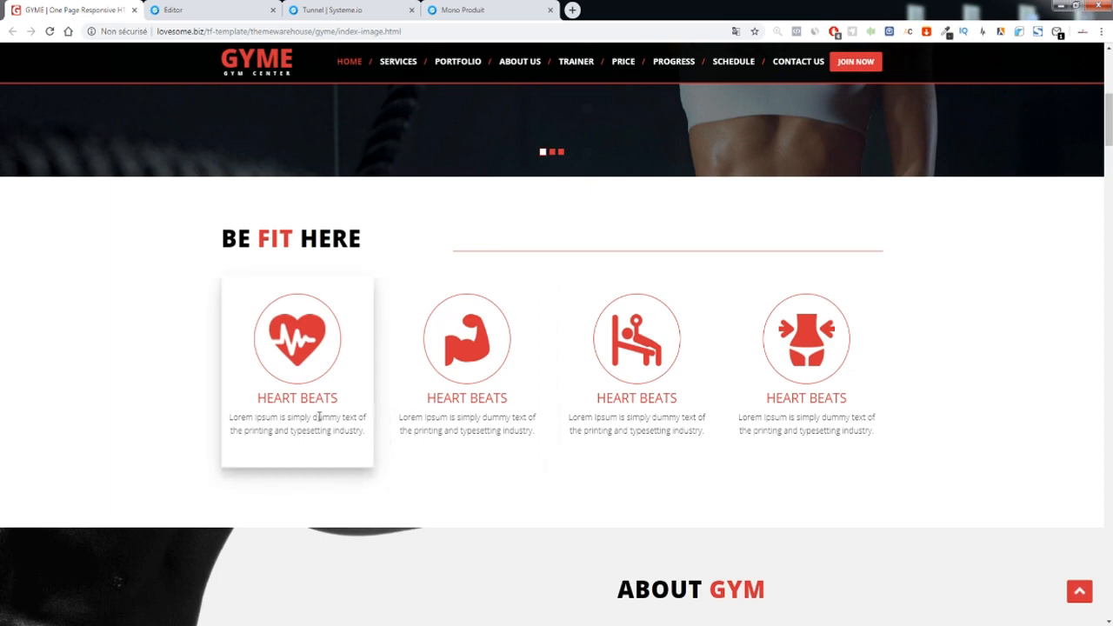
scroll(318, 417, "up", 5)
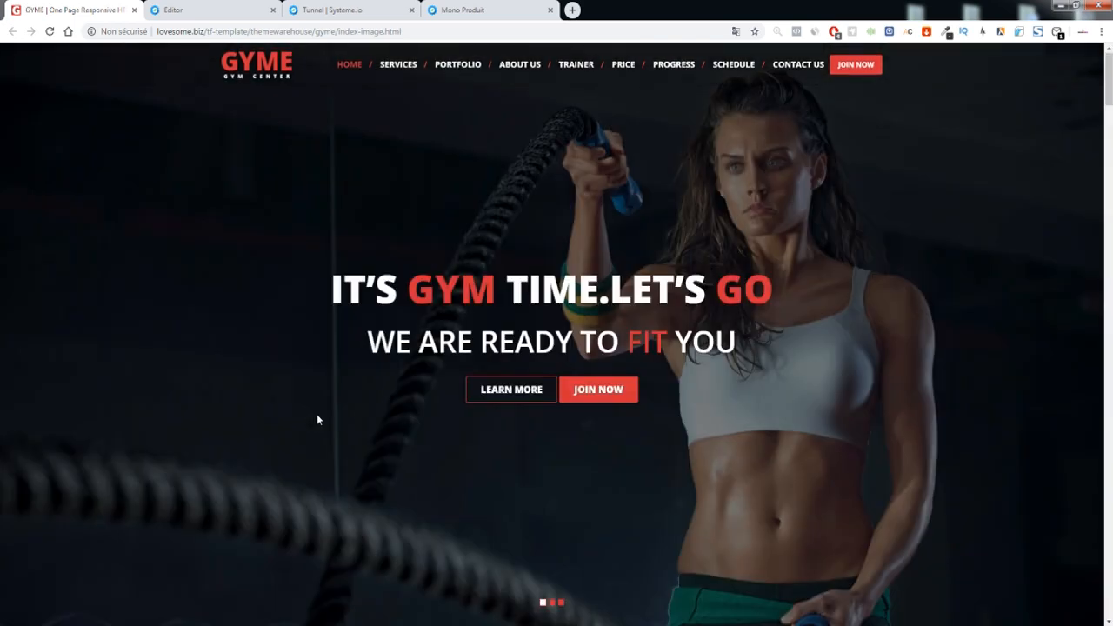
Stay in the editor without leaving it and bring the GYME template's hero slide back into view
left_click(214, 11)
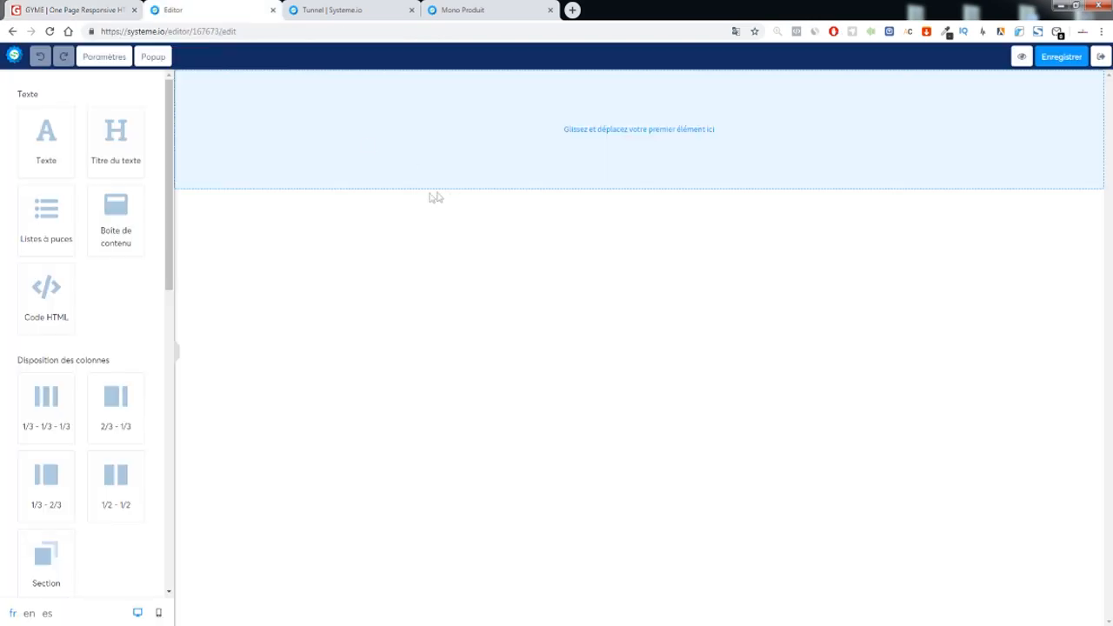
scroll(75, 343, "down", 3)
left_click_drag(46, 261, 403, 124)
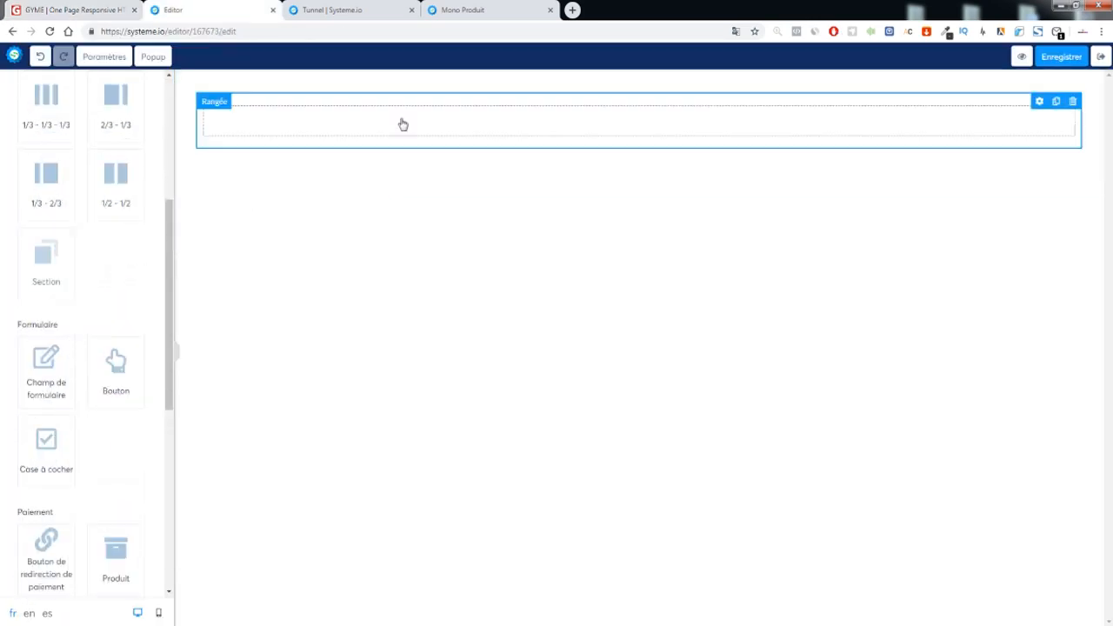
left_click(70, 32)
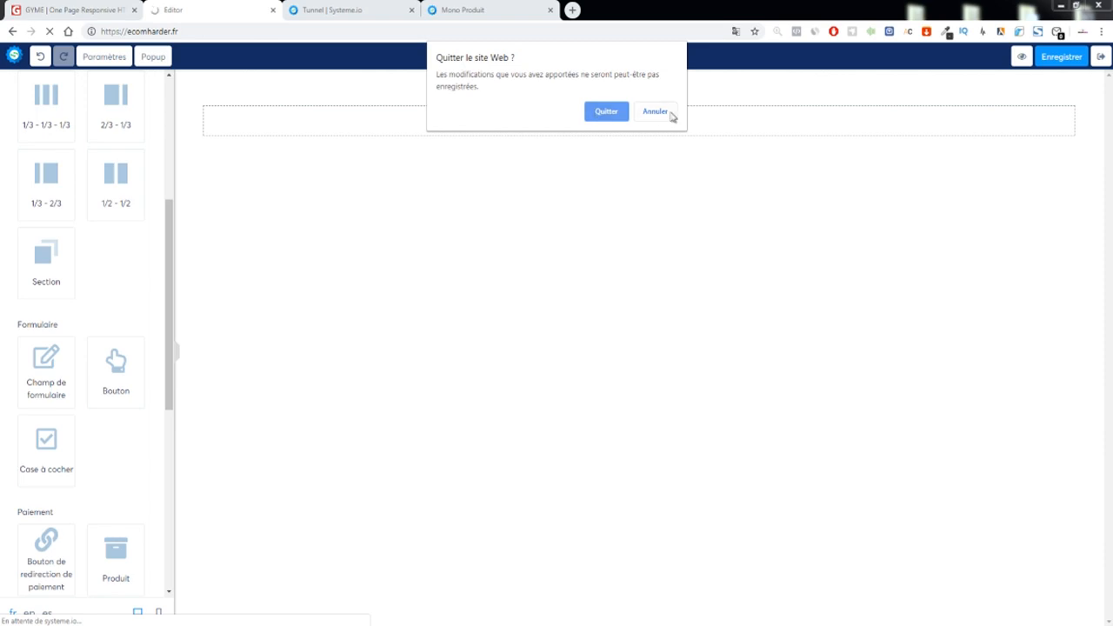
left_click(670, 114)
left_click(52, 10)
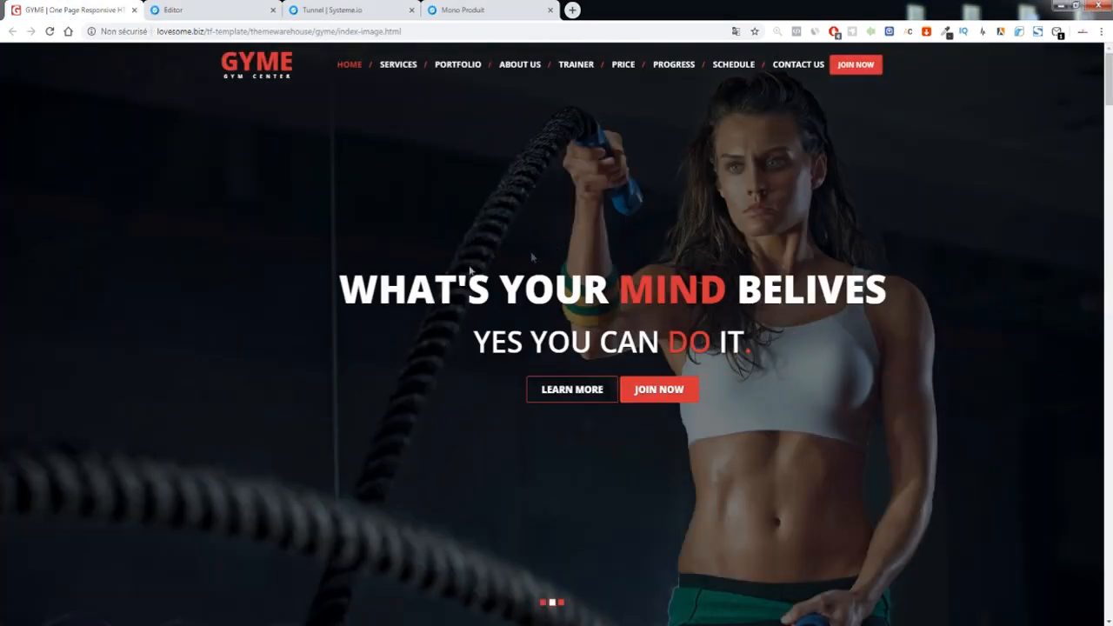
left_click(571, 10)
Search Pexels for 'gym' and open the black-and-white dumbbell athlete photo
type("pexels")
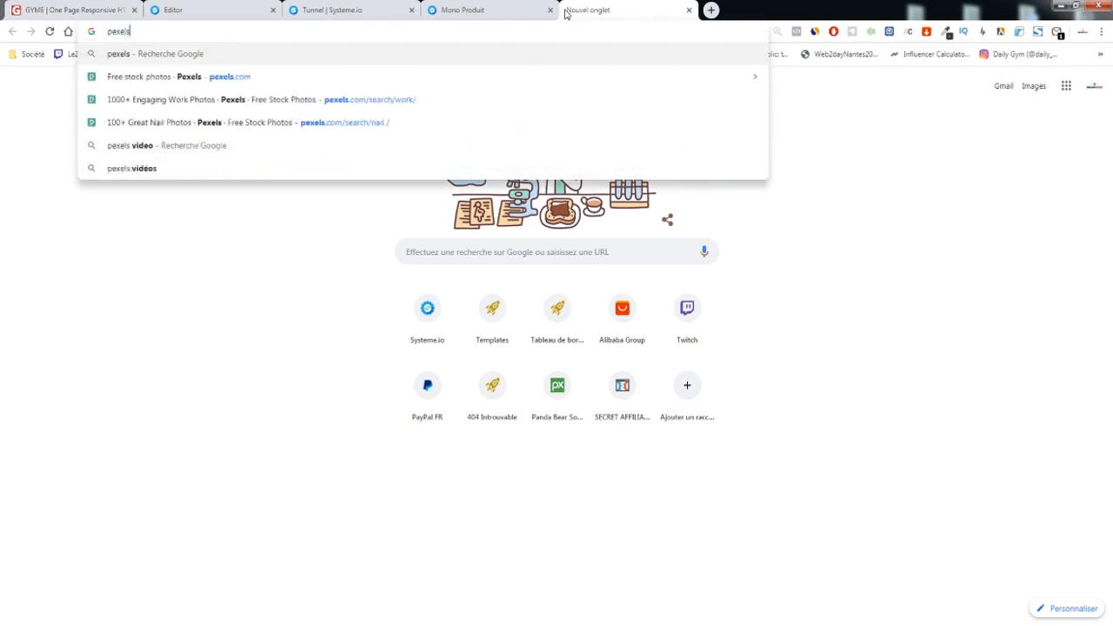
key("Return")
left_click(174, 158)
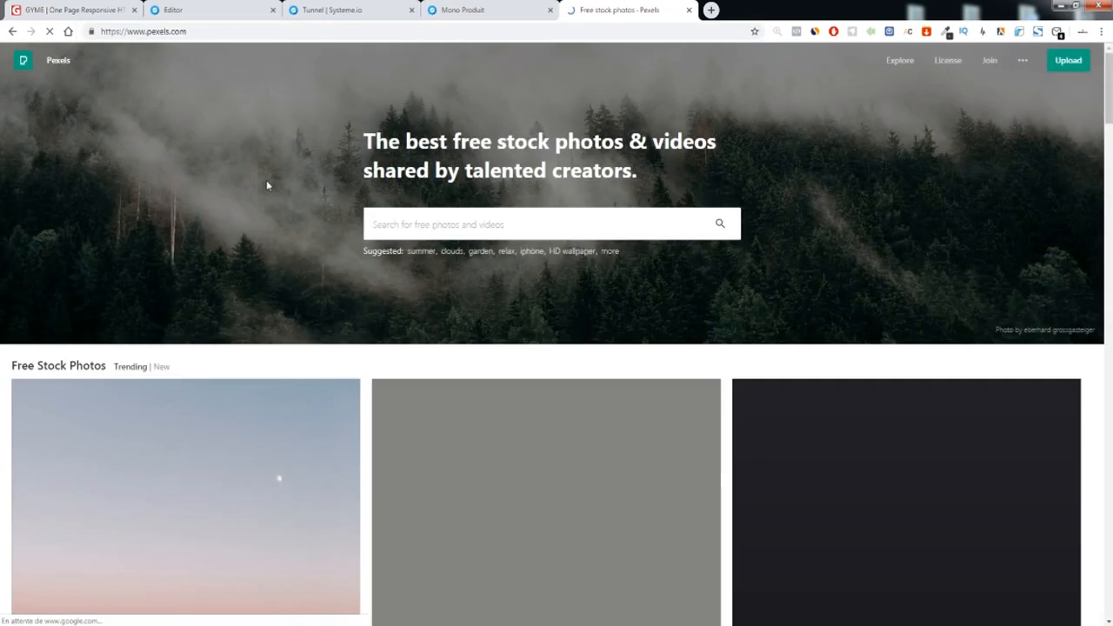
type("gym")
key("Return")
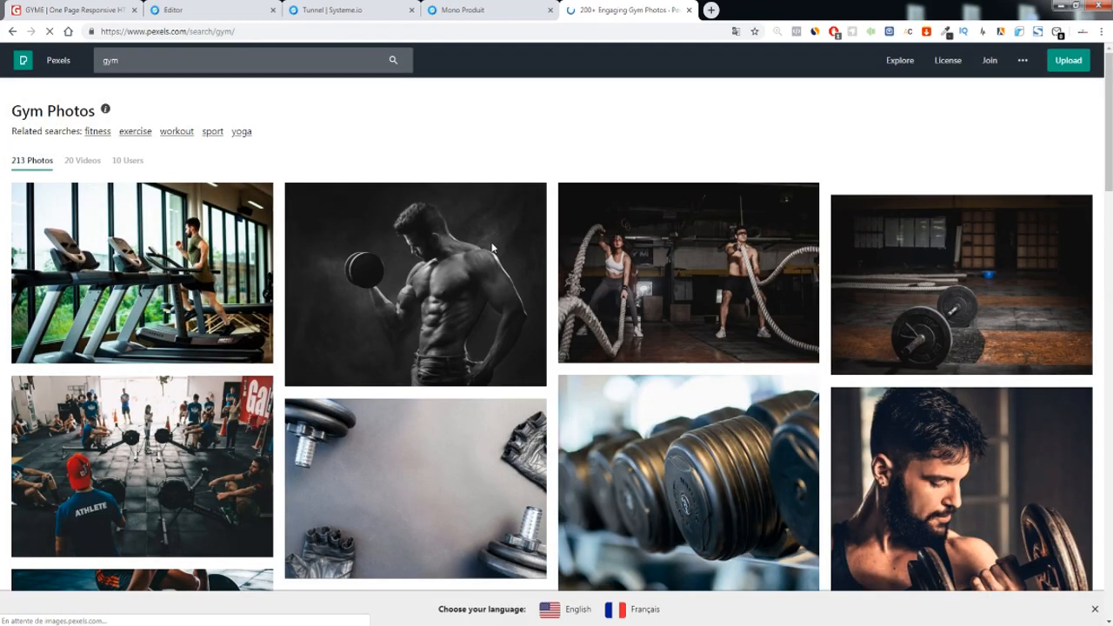
scroll(422, 267, "down", 6)
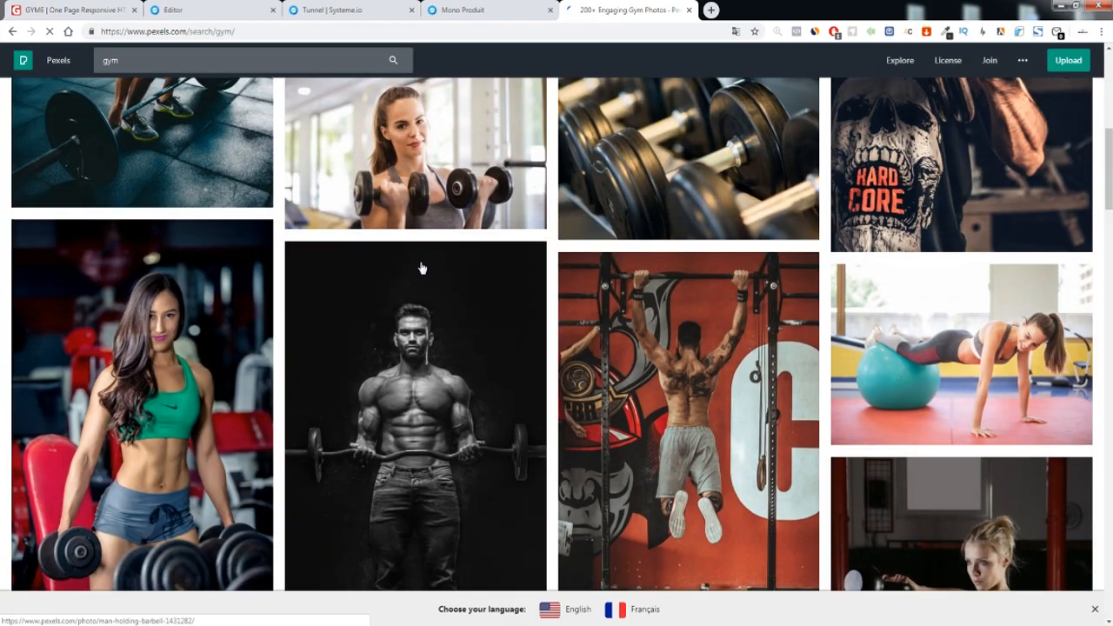
scroll(402, 264, "up", 6)
left_click(402, 263)
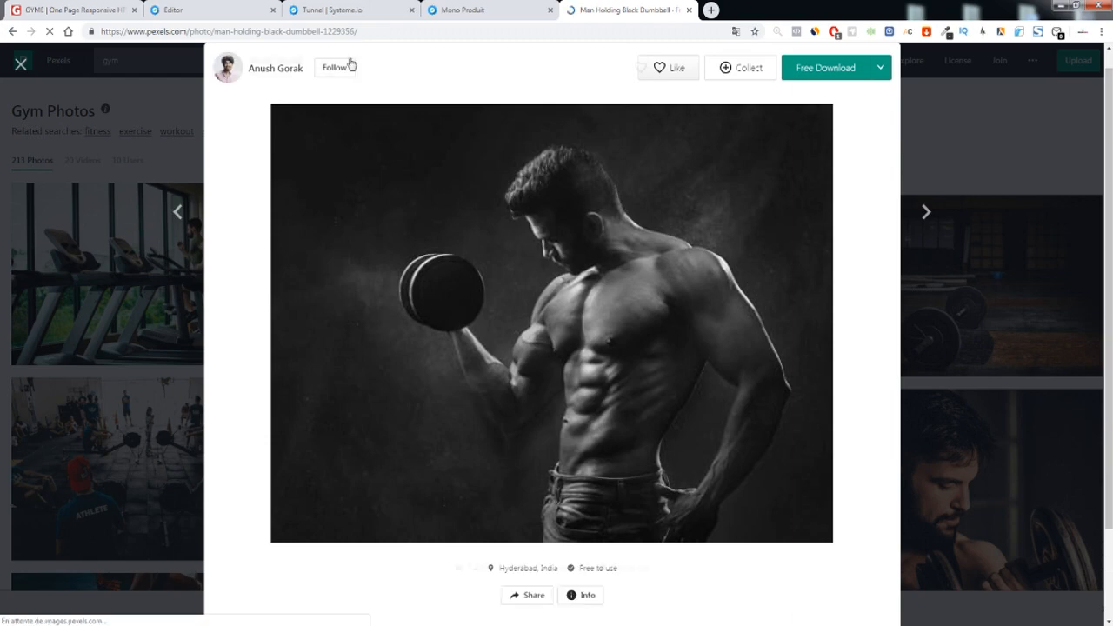
Download the dumbbell athlete photo in Large size and return to the editor
left_click(119, 10)
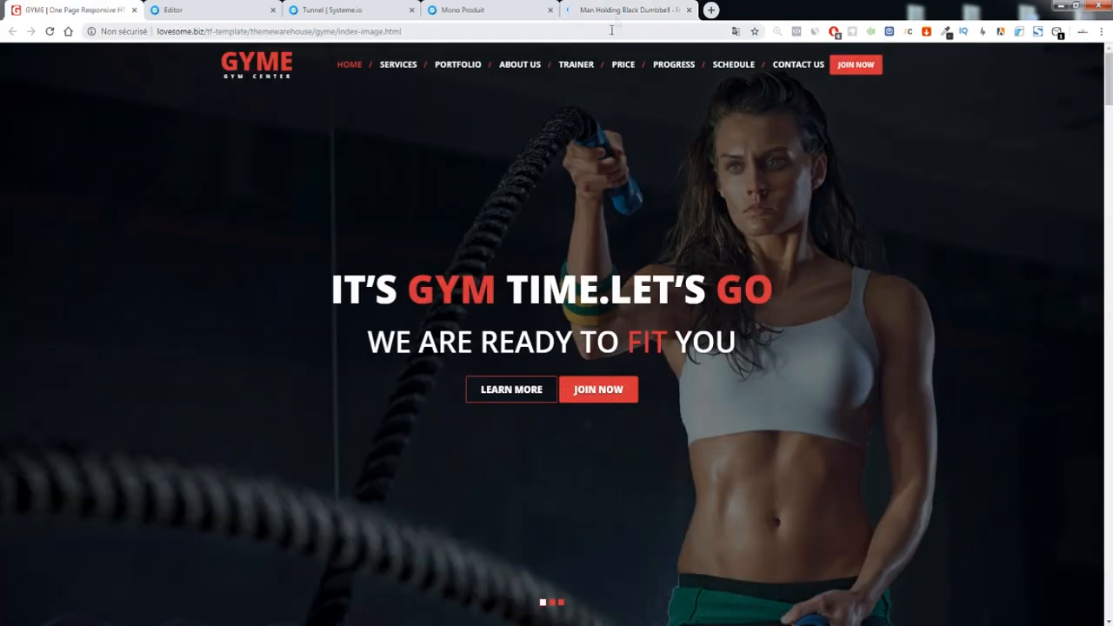
left_click(624, 10)
left_click(880, 68)
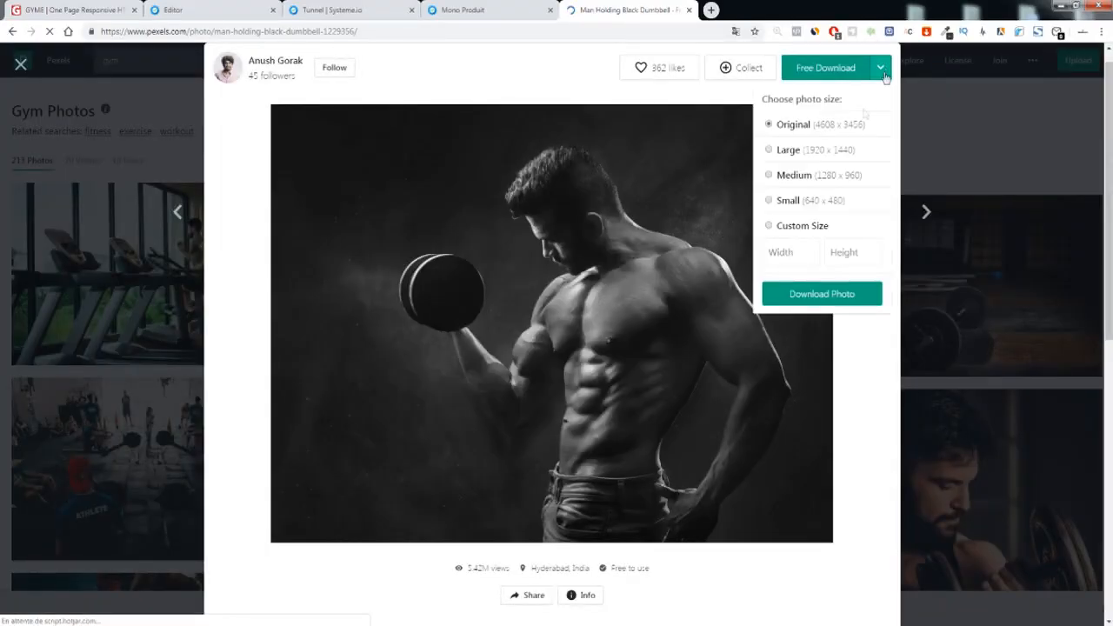
left_click(778, 151)
left_click(791, 295)
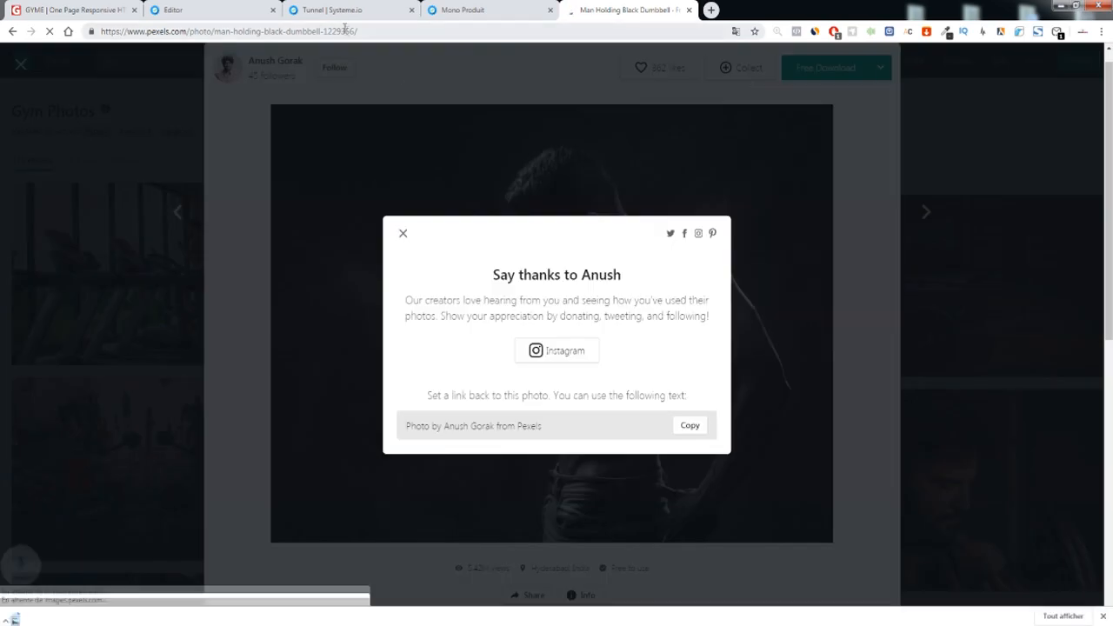
left_click(233, 10)
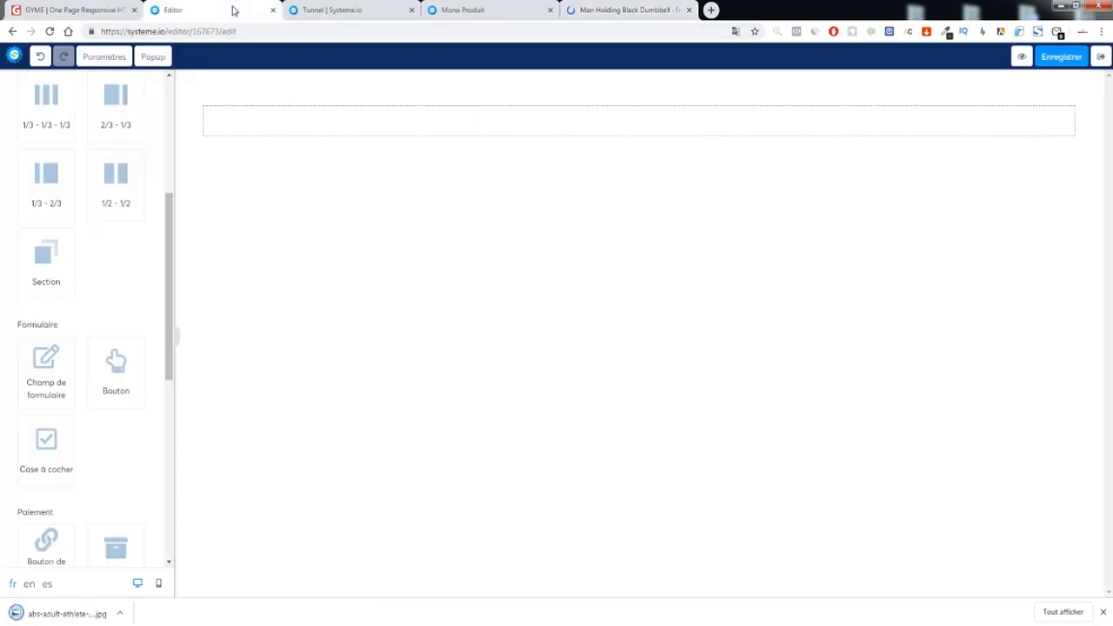
Upload the abs-adult-athlete photo as the top section's background image
left_click(250, 88)
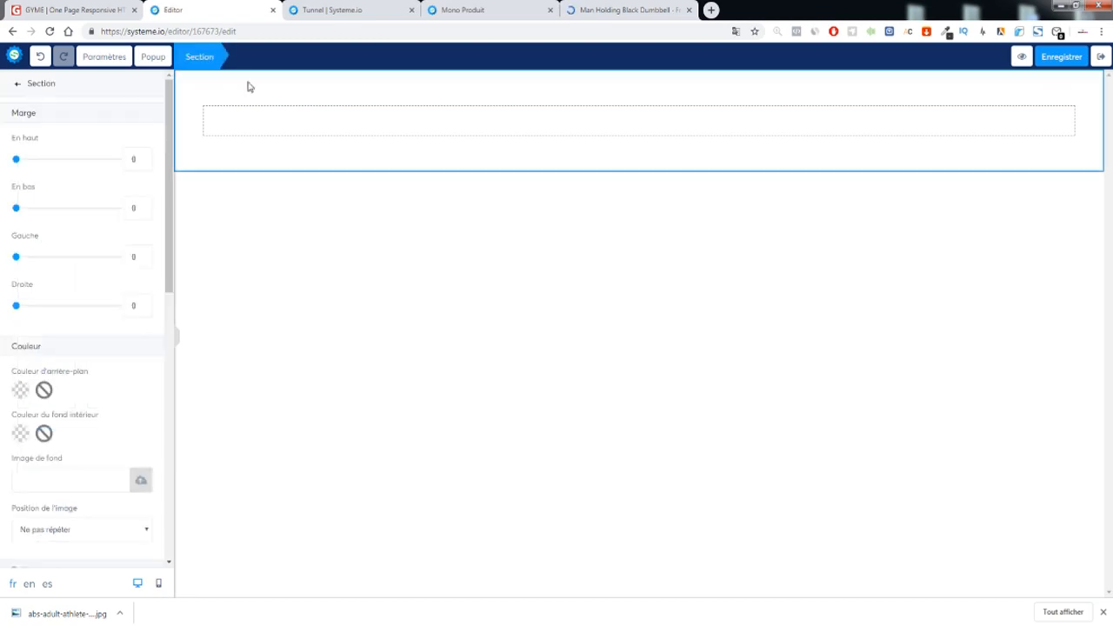
left_click(139, 478)
left_click(551, 369)
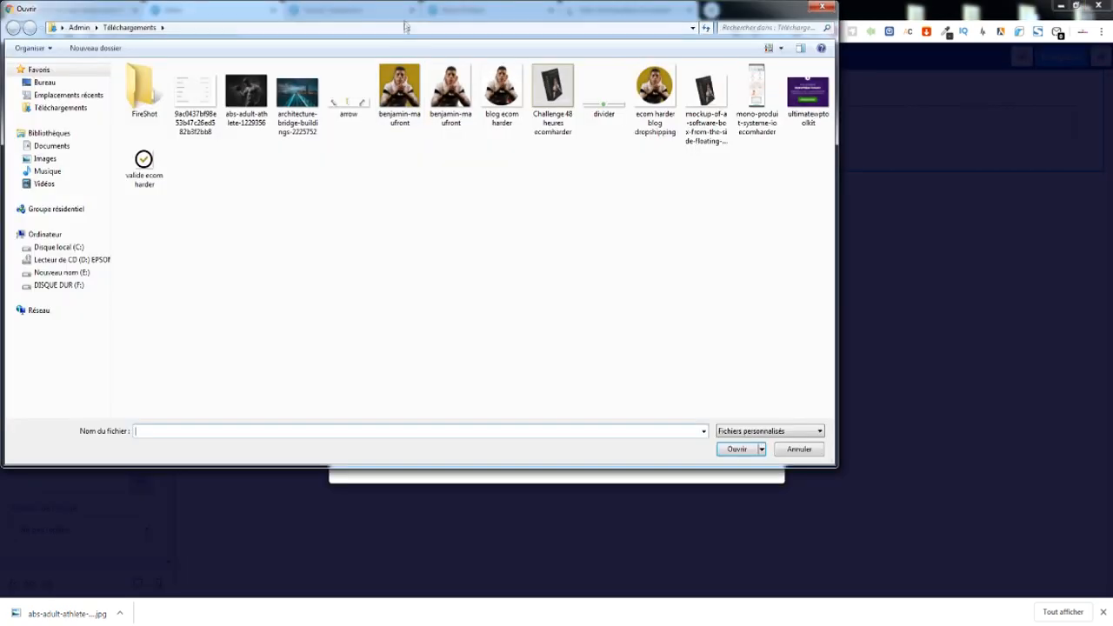
left_click_drag(404, 16, 0, 26)
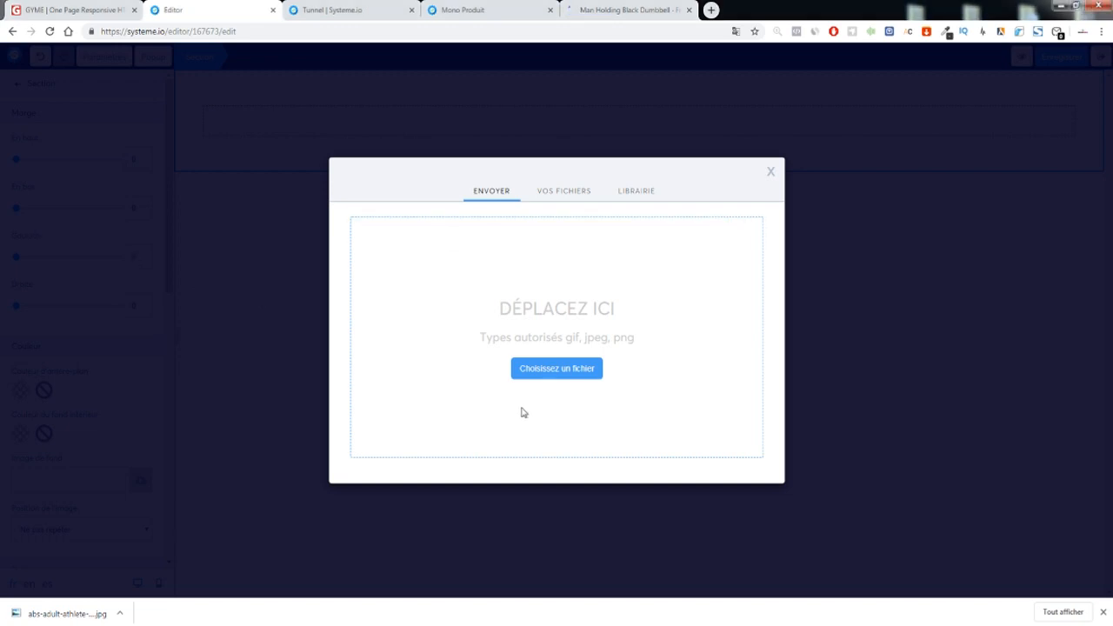
left_click(742, 482)
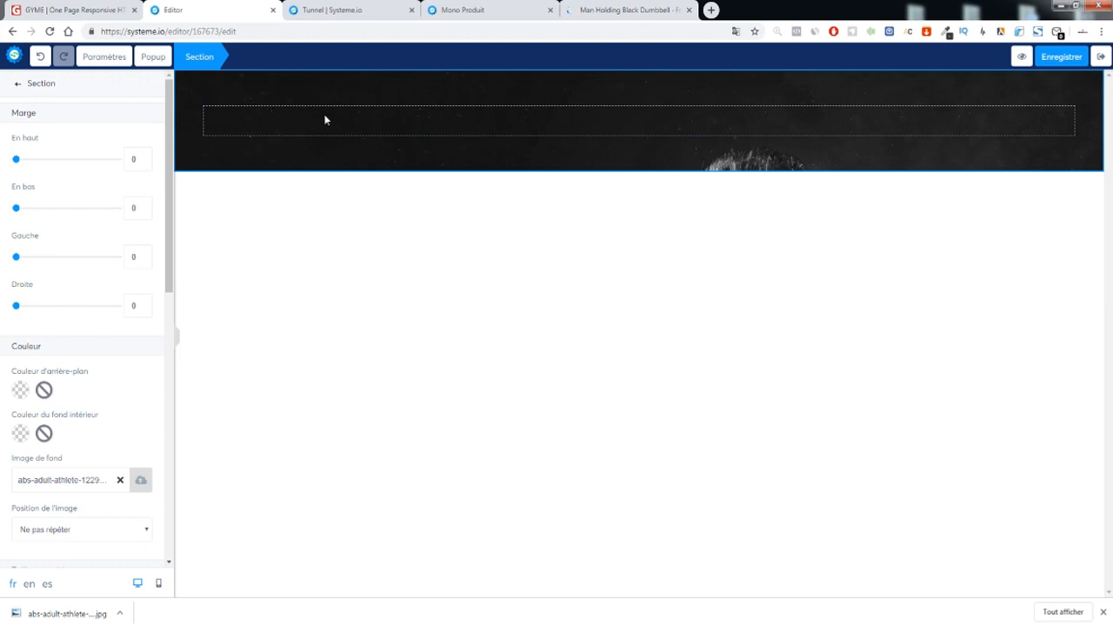
Set the background position to 'Remplir à 100% en largeur et longueur'
left_click(78, 539)
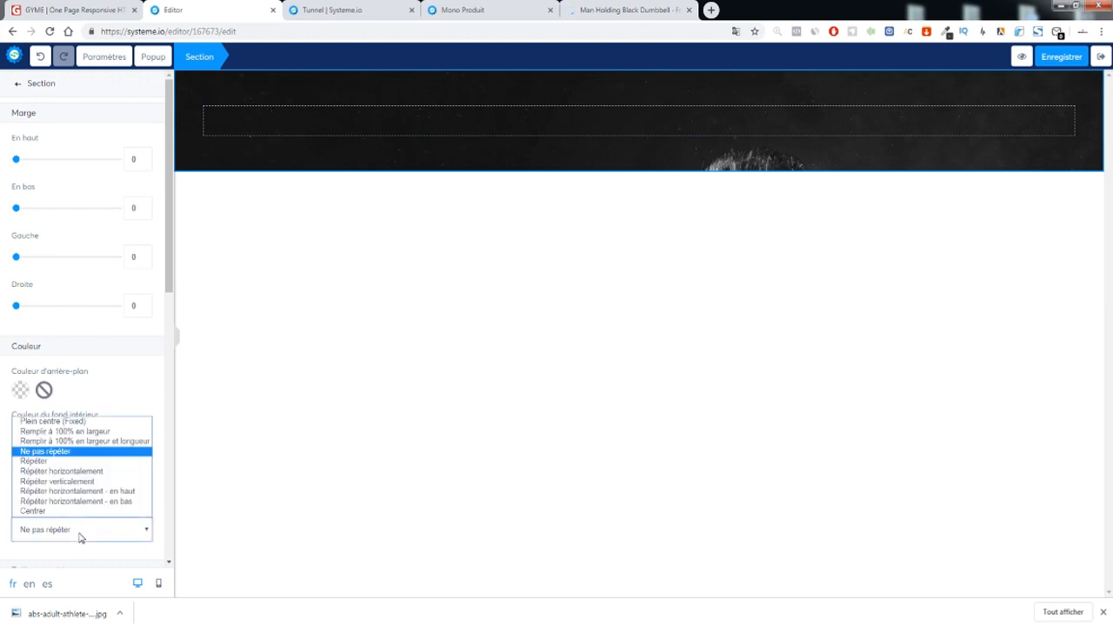
left_click(75, 440)
left_click(518, 346)
left_click(54, 9)
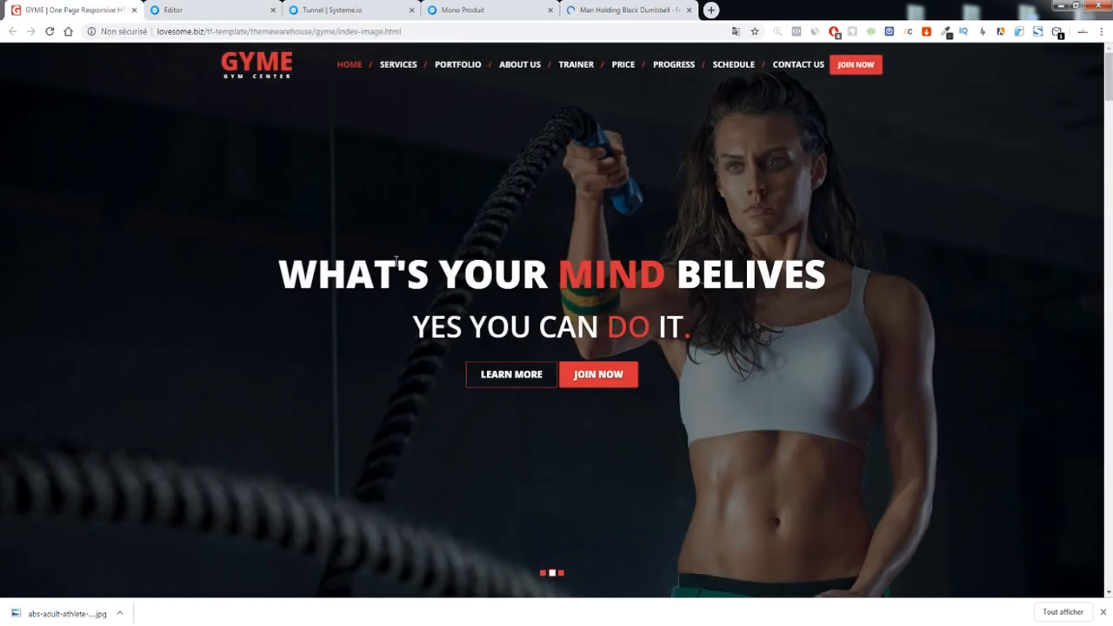
Inspect the GYME hero headline in DevTools to read its 65px white Open Sans styling
left_click_drag(318, 261, 751, 332)
left_click(526, 252)
left_click(1104, 612)
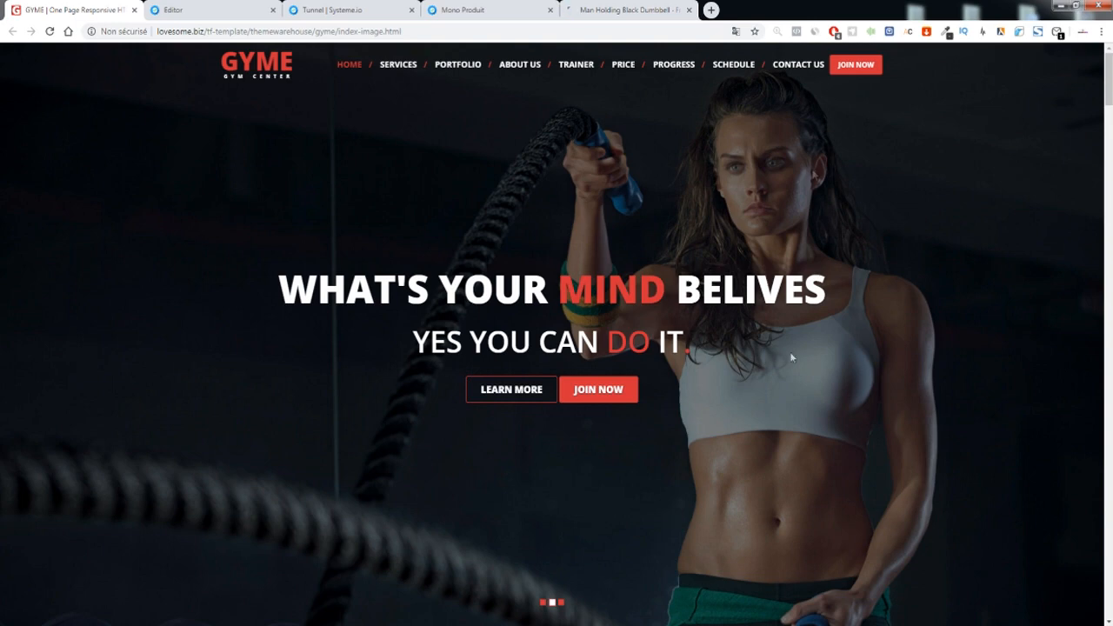
left_click_drag(279, 287, 752, 349)
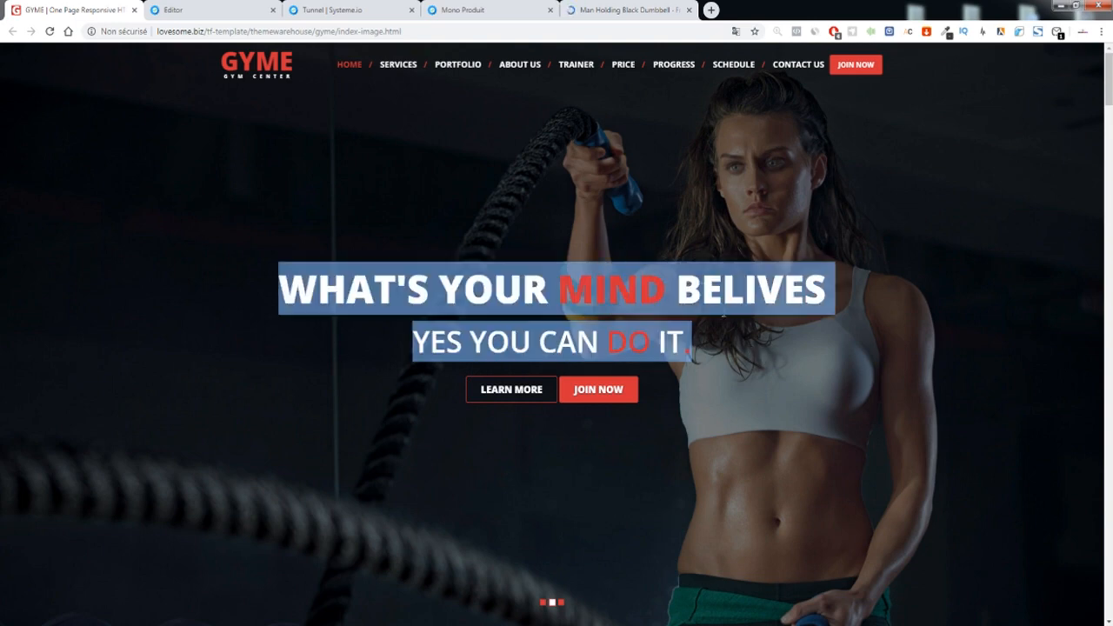
left_click(684, 339)
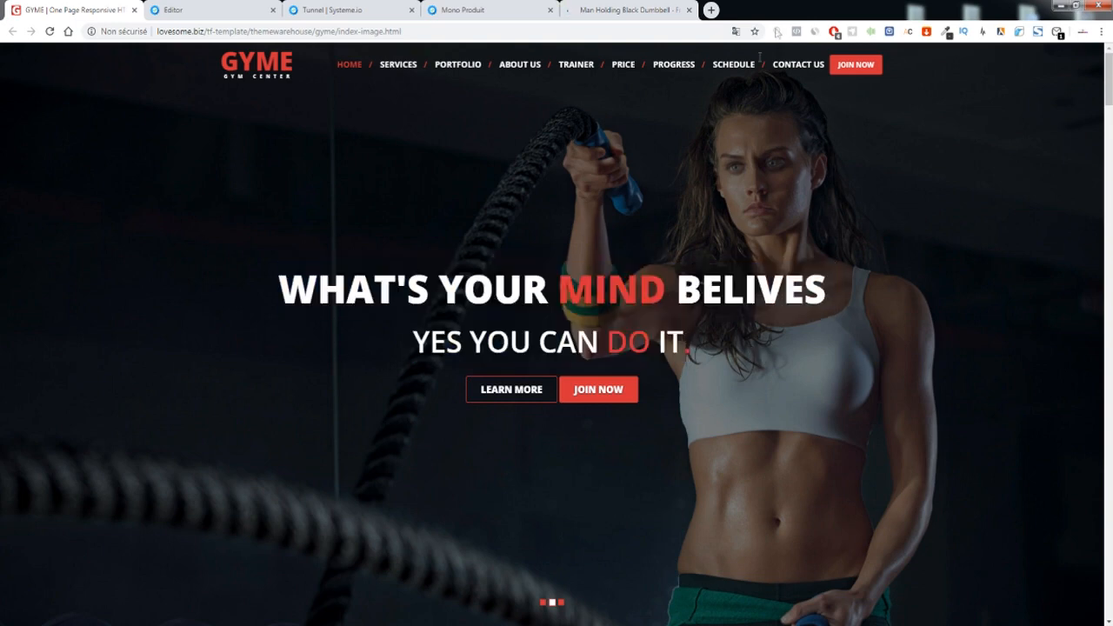
right_click(561, 283)
left_click(596, 468)
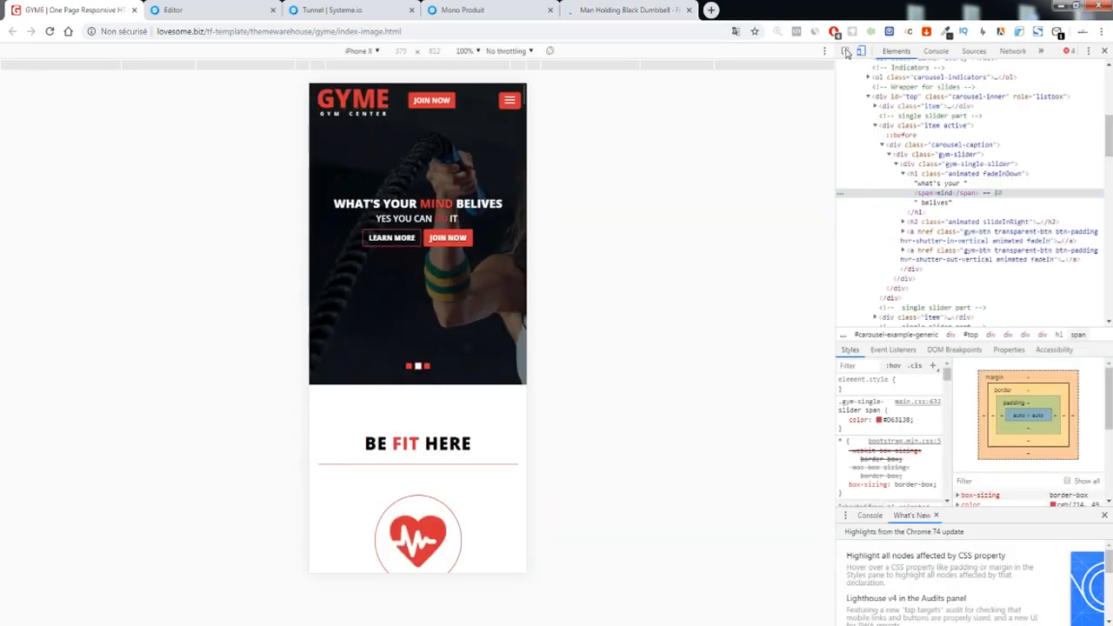
left_click(861, 50)
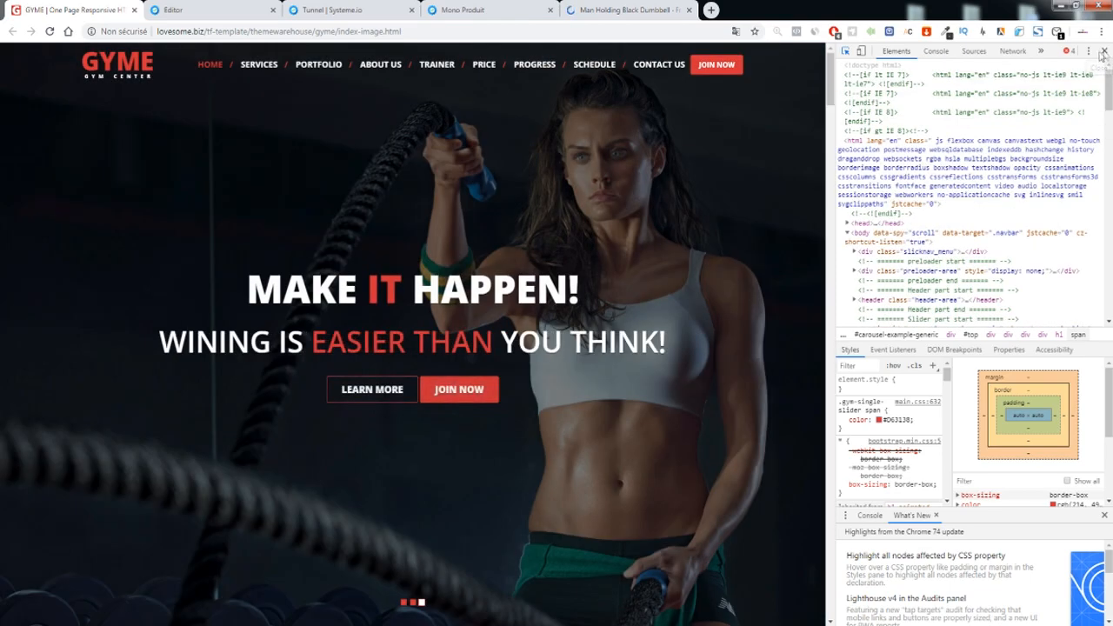
left_click(1101, 52)
left_click(193, 10)
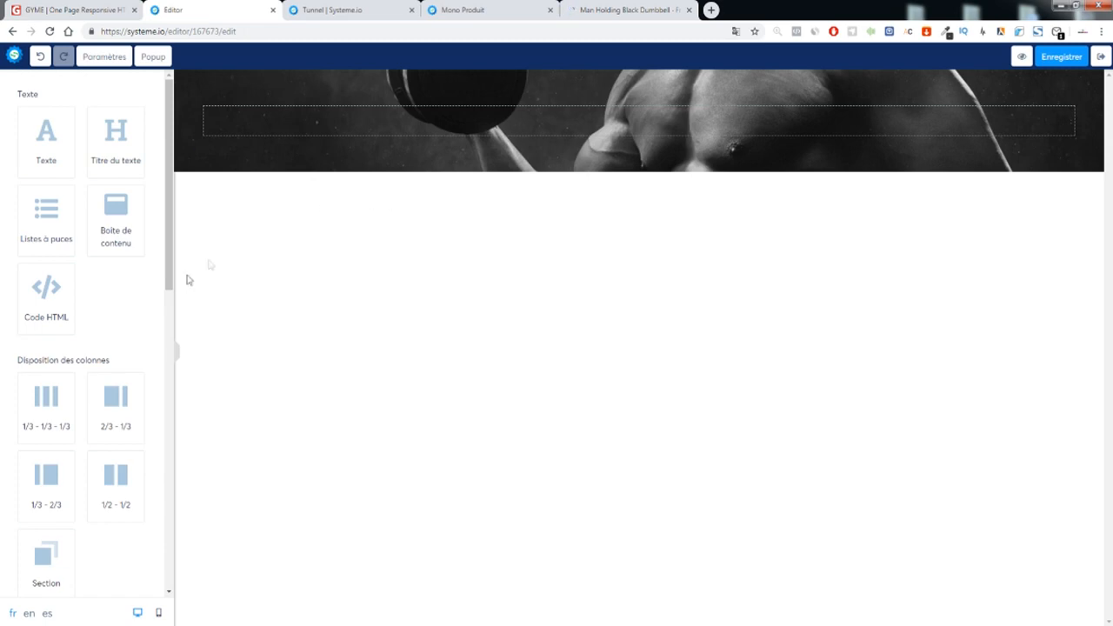
Add a Titre du texte heading block to the header section
left_click(74, 10)
left_click_drag(414, 286, 396, 281)
left_click(389, 293)
left_click(191, 10)
left_click_drag(106, 139, 492, 108)
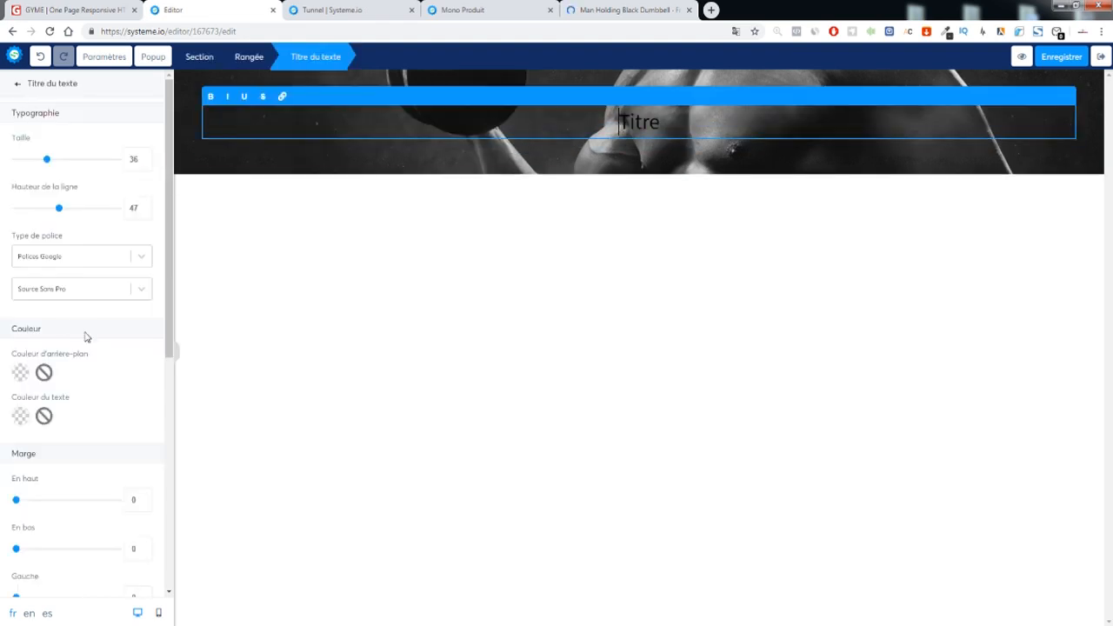
Set the whole page's font to the Google font Open Sans
left_click(29, 294)
type("op")
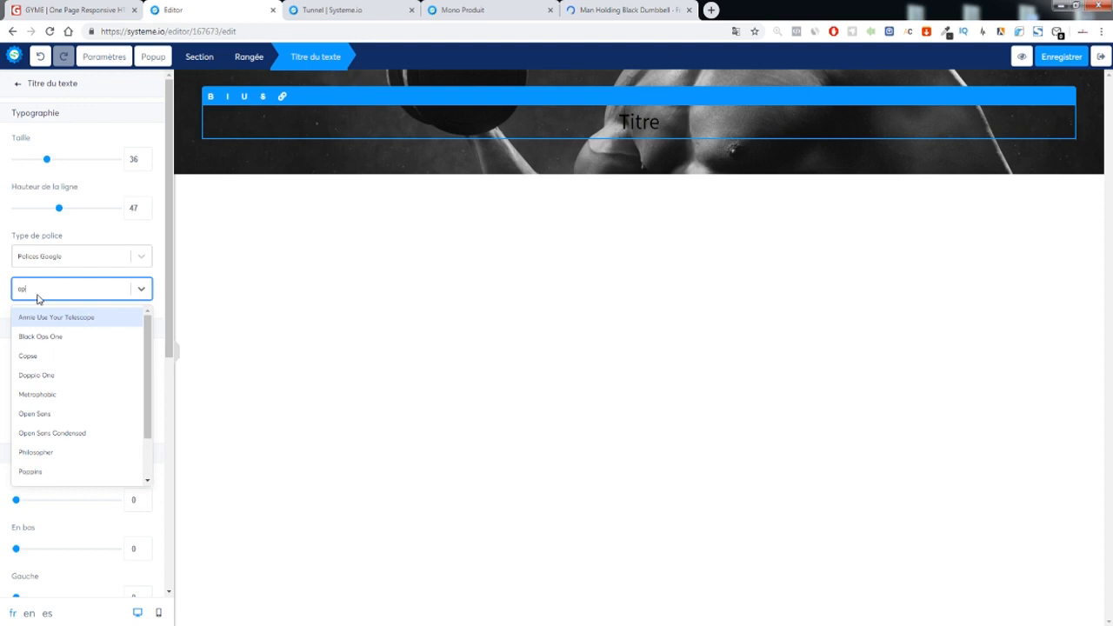
left_click(91, 59)
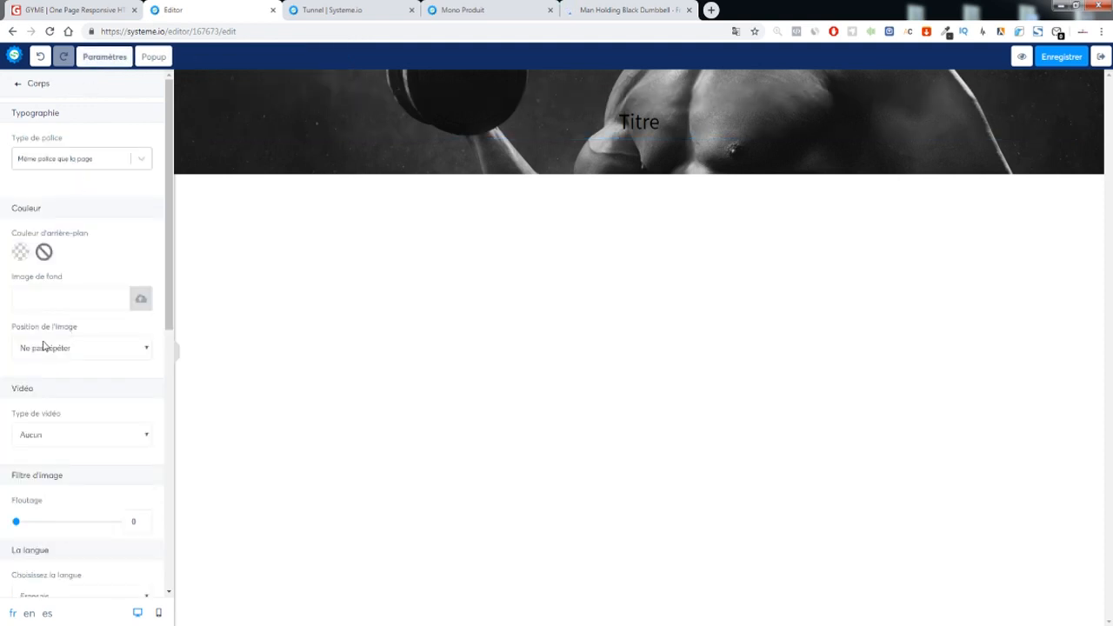
left_click(62, 157)
left_click(57, 202)
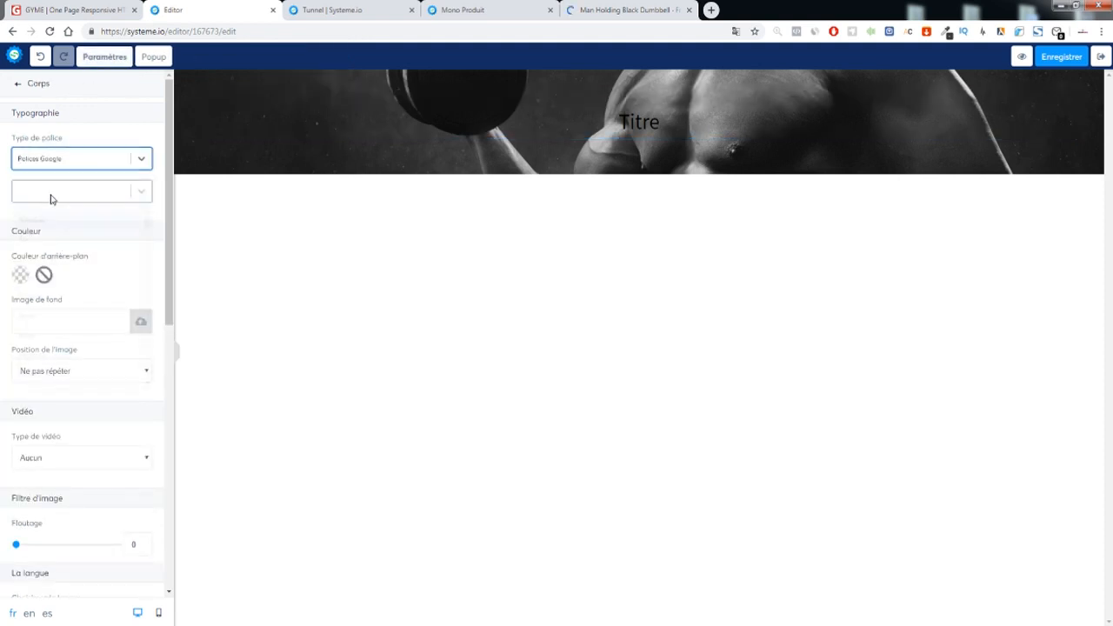
left_click(47, 194)
type("ope")
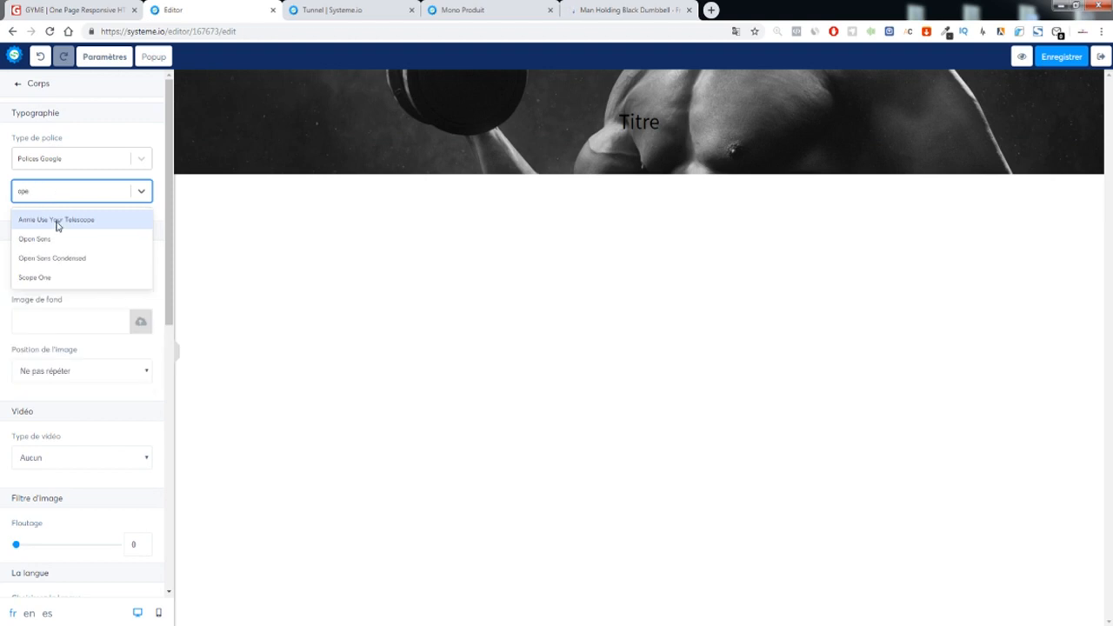
left_click(57, 225)
left_click(482, 243)
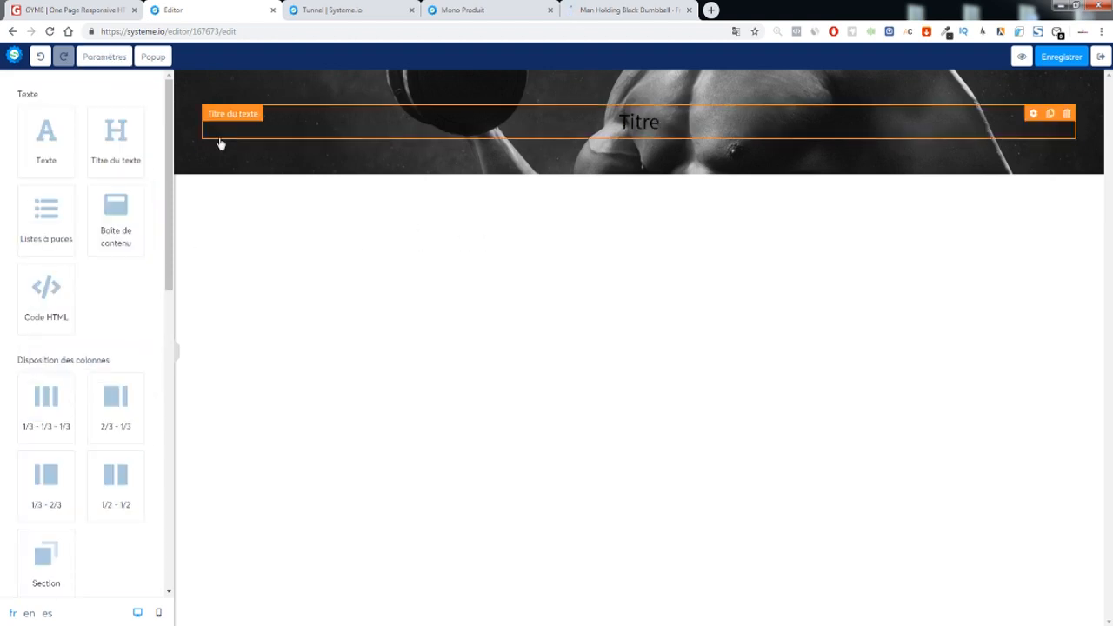
Make the heading use the page font at size 39 with white text
left_click(626, 129)
left_click(75, 256)
left_click(52, 283)
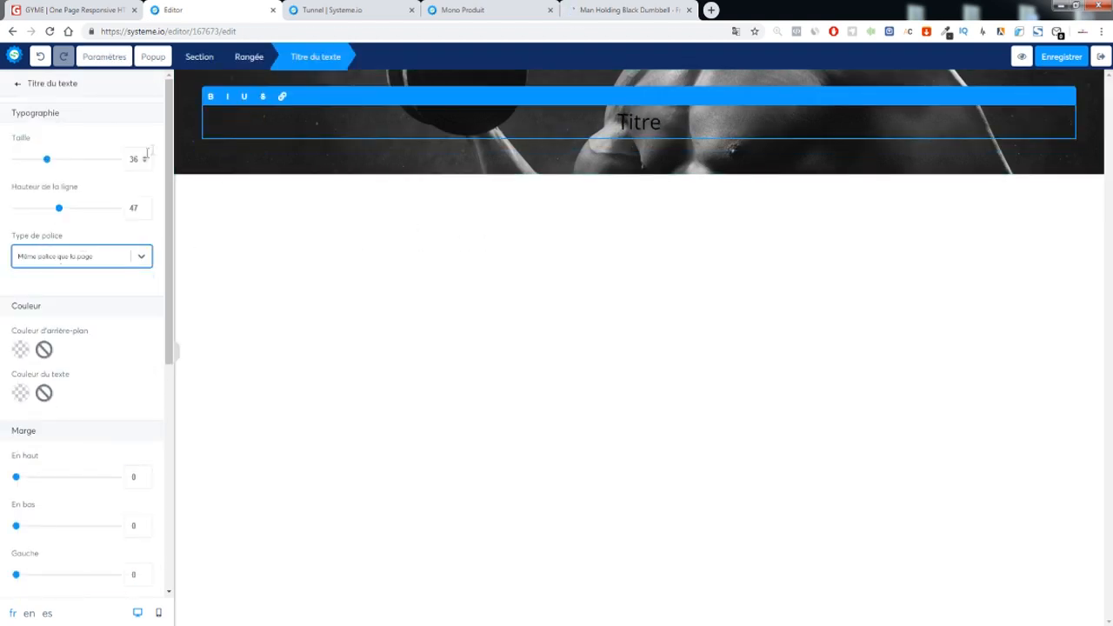
left_click(146, 158)
double_click(632, 120)
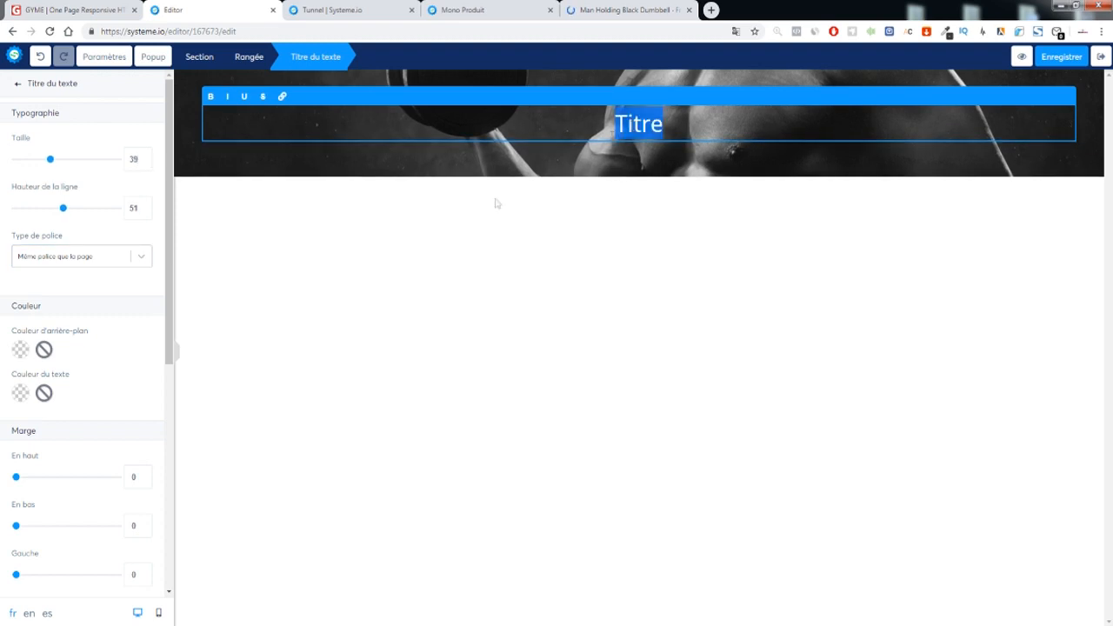
left_click(18, 392)
left_click_drag(44, 439, 23, 405)
left_click(107, 368)
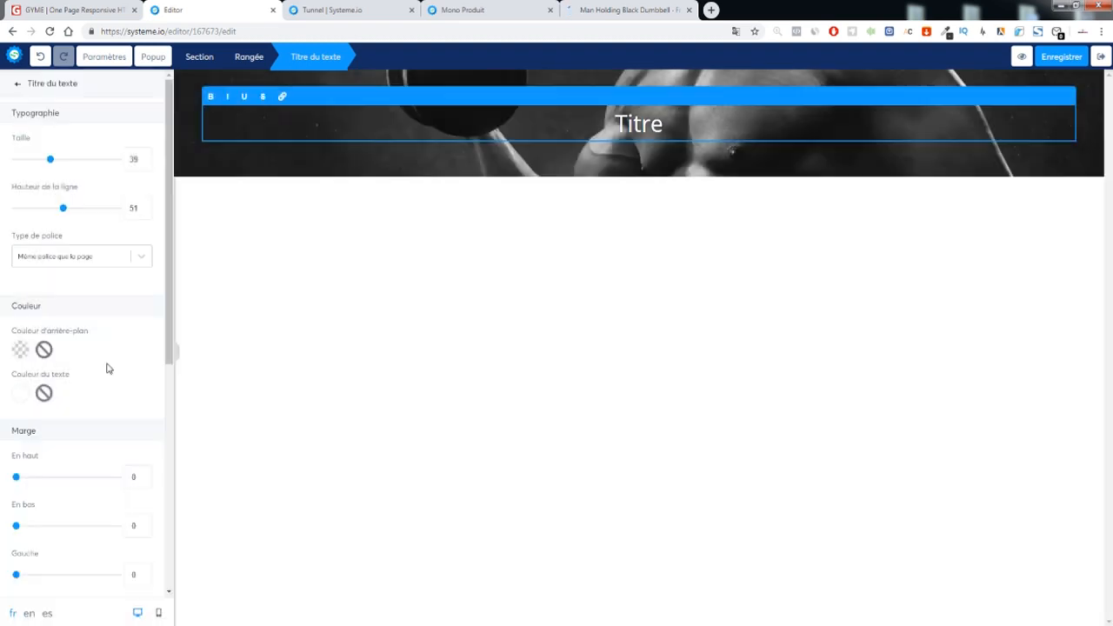
left_click(514, 247)
left_click(711, 10)
Find and open the Lexilogos uppercase/lowercase converter
type("majus")
key("Return")
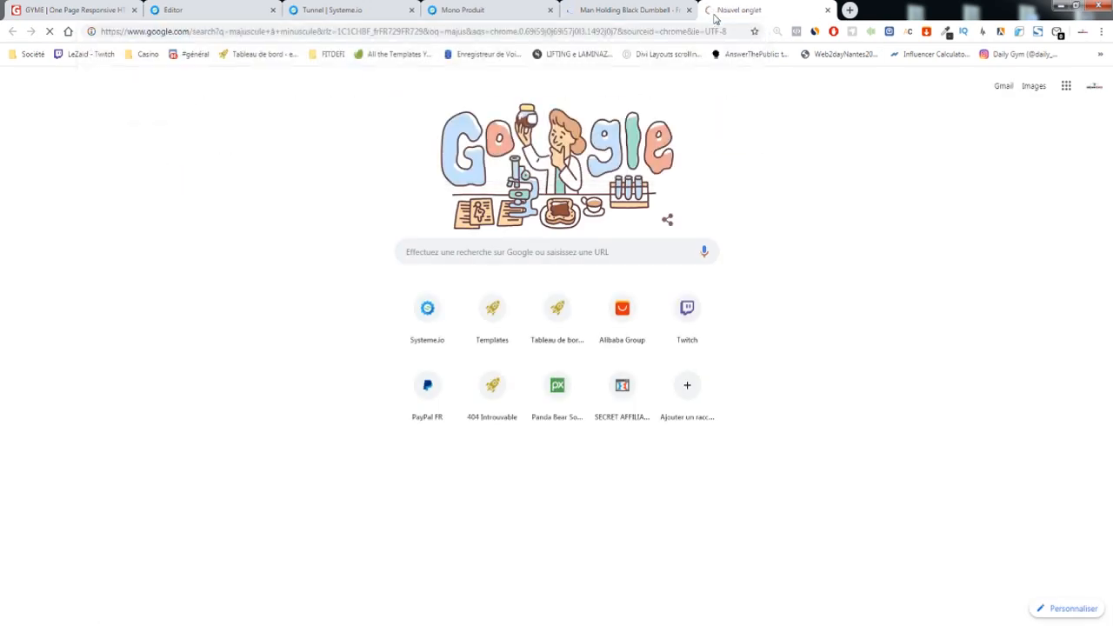
left_click(170, 466)
left_click(165, 203)
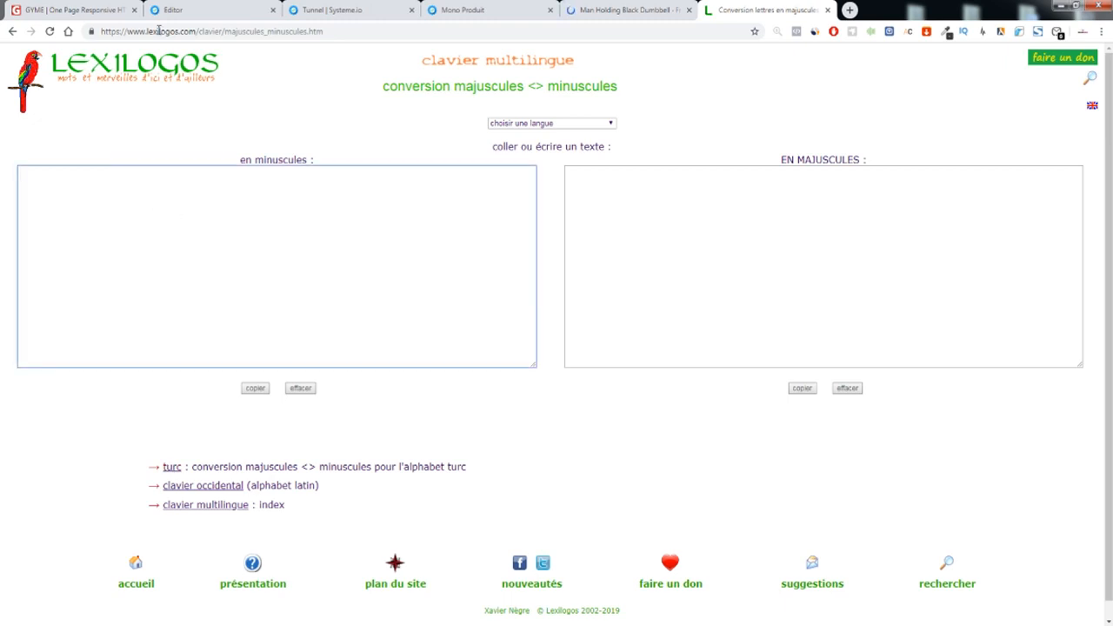
Search Google for 'exercices abdos' and copy the first result's title
left_click(845, 12)
type("exercicess")
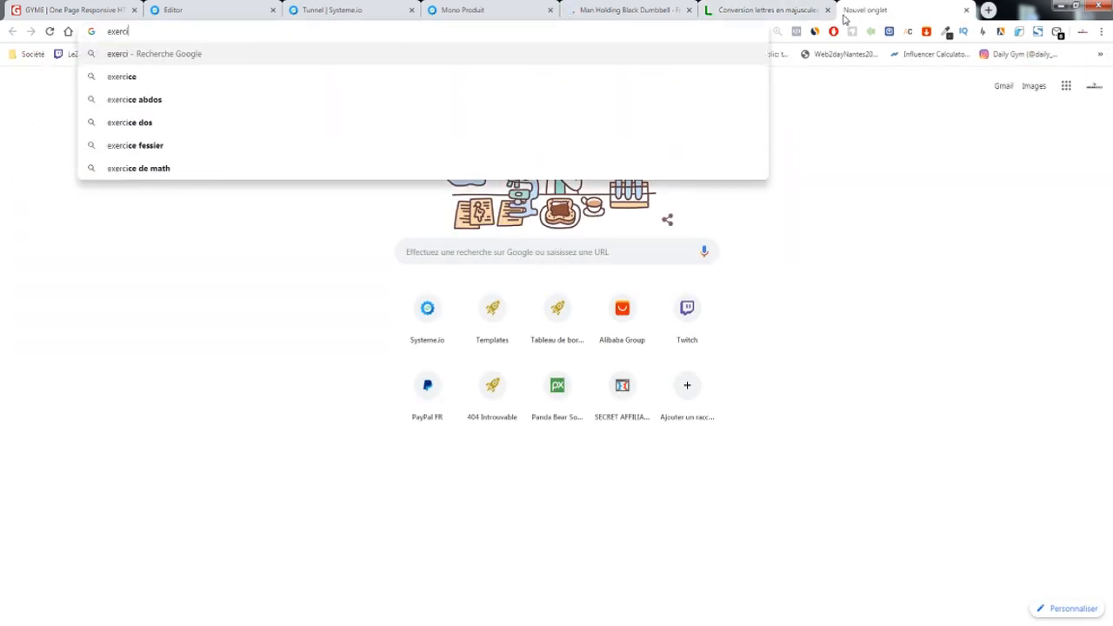
key("Down")
key("Down")
key("Down")
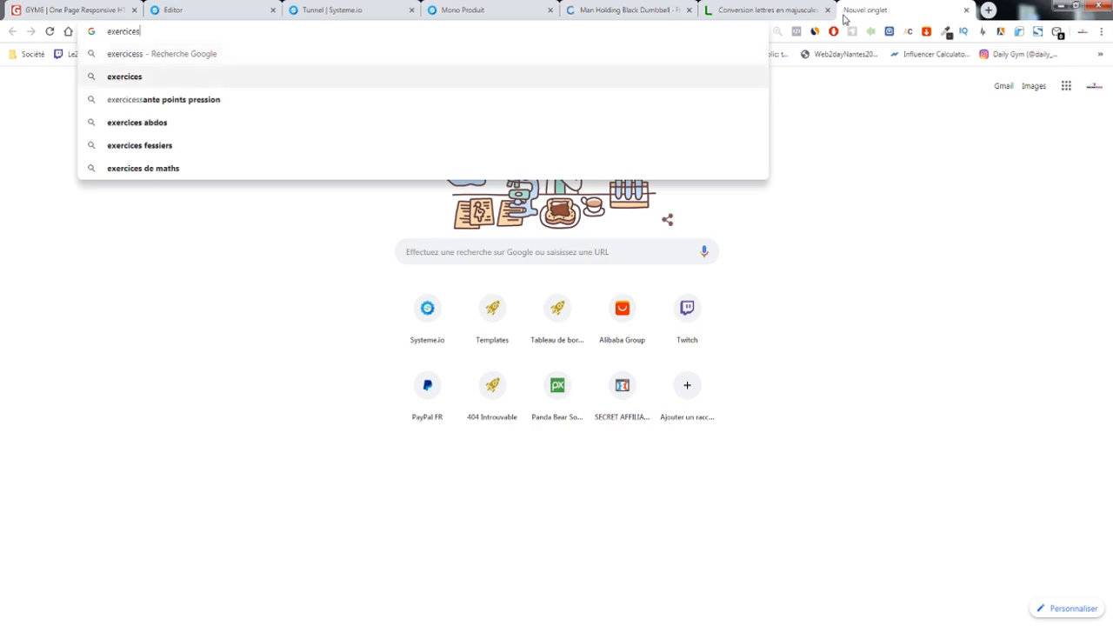
key("Return")
mouse_move(99, 144)
left_mouse_down()
mouse_move(392, 151)
mouse_move(99, 153)
left_mouse_up()
key("ctrl+c")
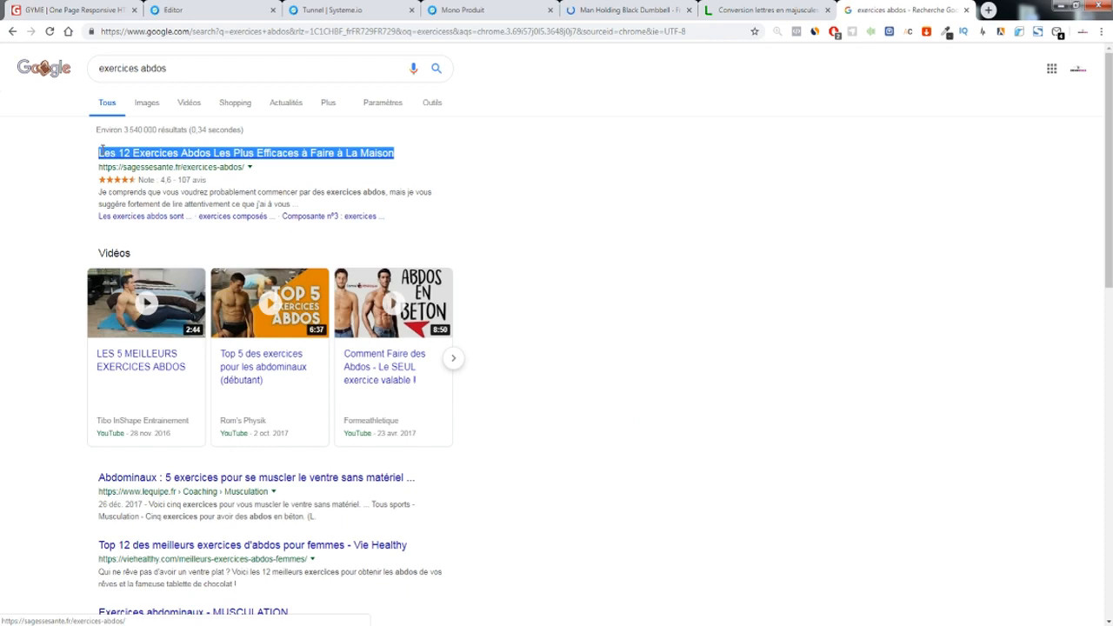
Paste the title into Lexilogos and copy its capitalised version
left_click(724, 15)
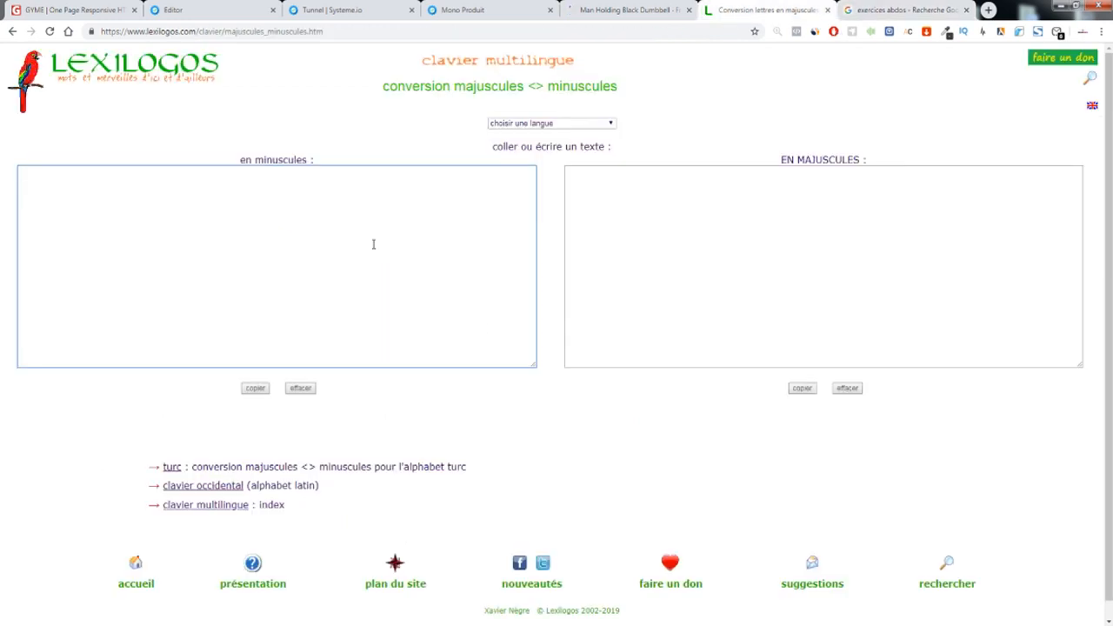
key("ctrl+v")
left_click(801, 387)
key("ctrl+c")
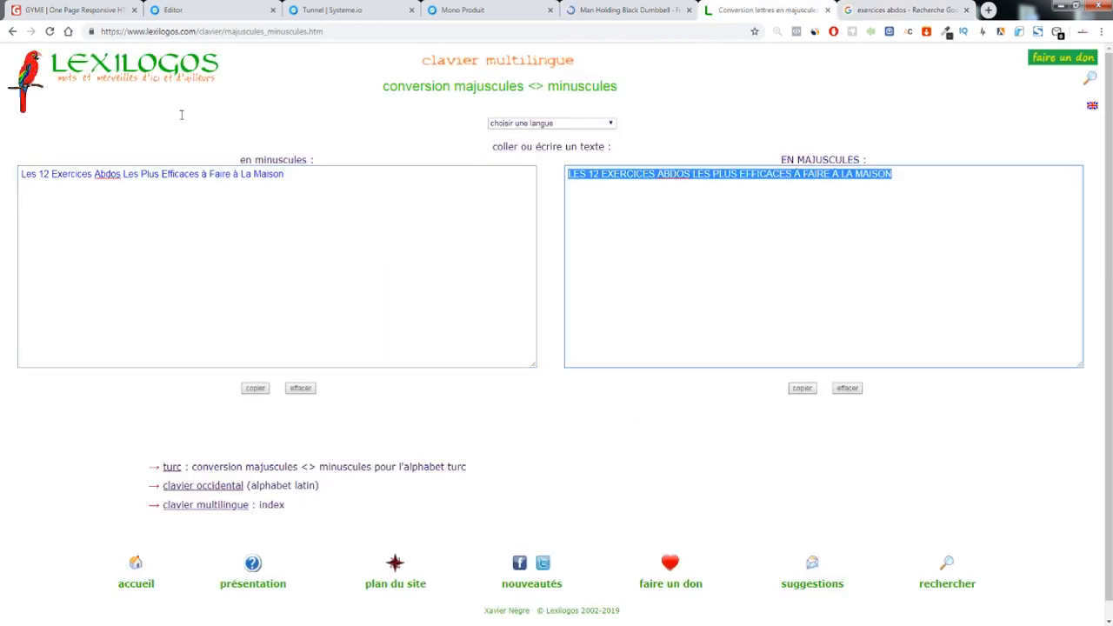
left_click(206, 12)
left_click(635, 124)
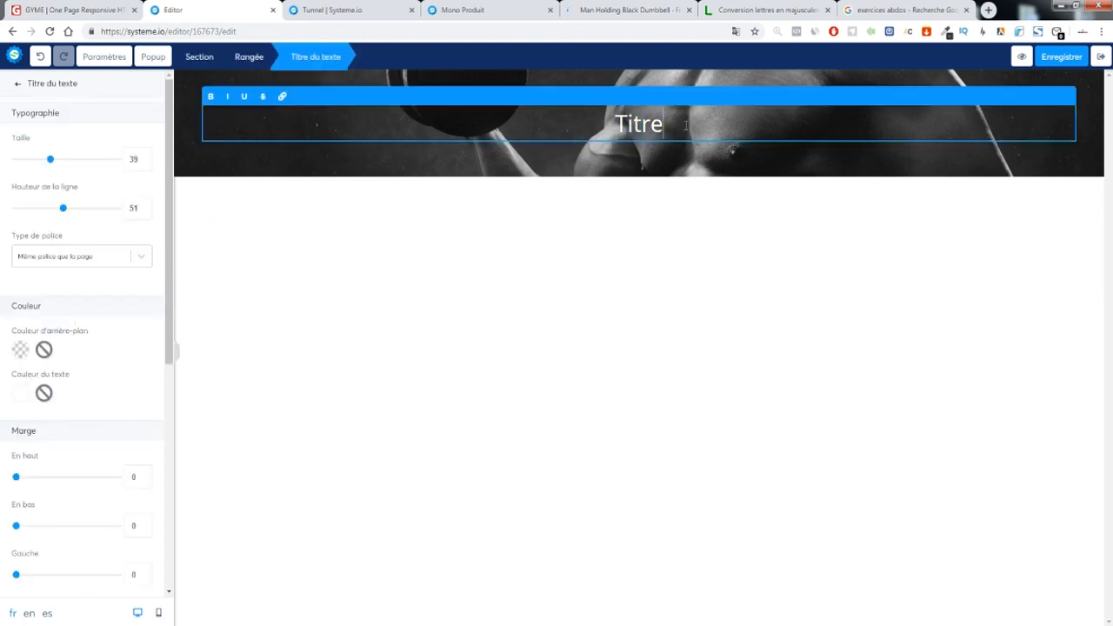
Replace the placeholder 'Titre' with the pasted capitalised abdos headline, broken onto two lines
key("ctrl+v")
left_click_drag(304, 124, 244, 122)
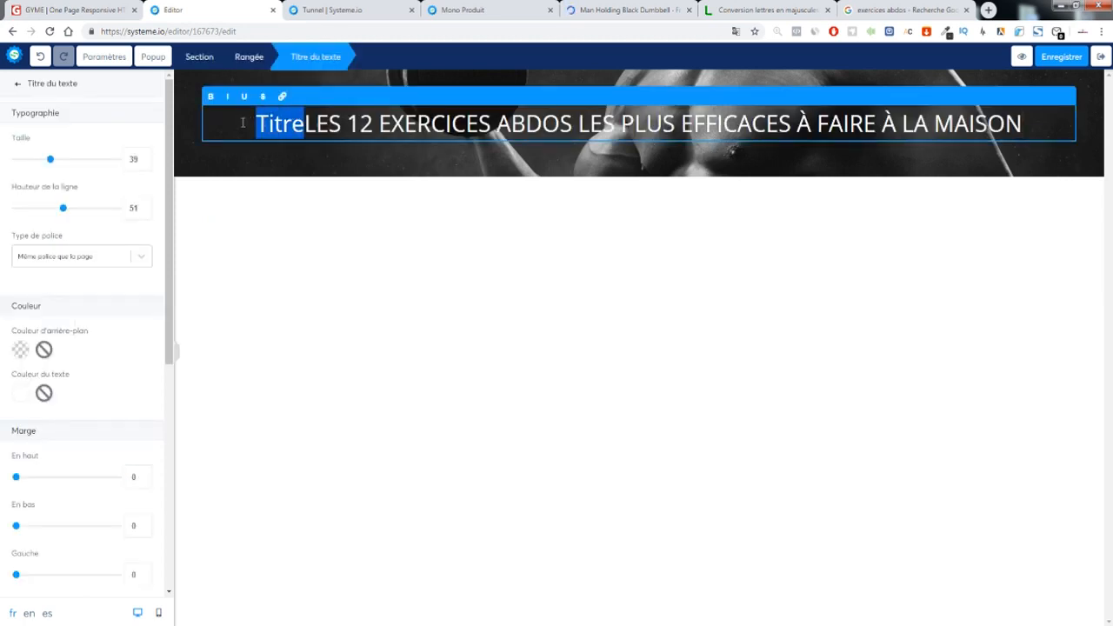
key("BackSpace")
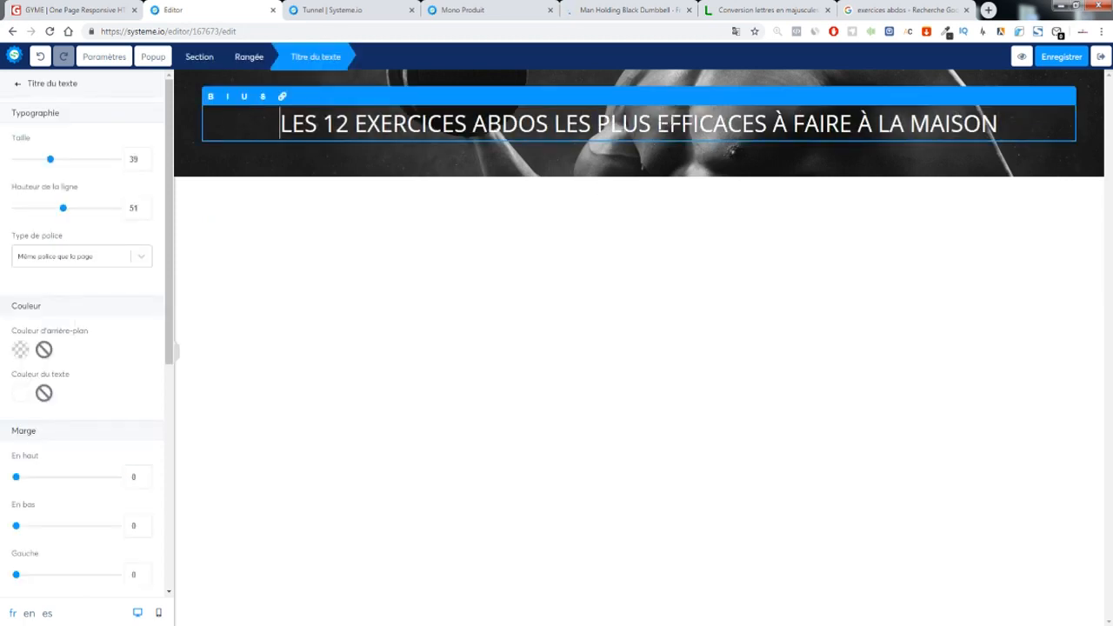
key("Return")
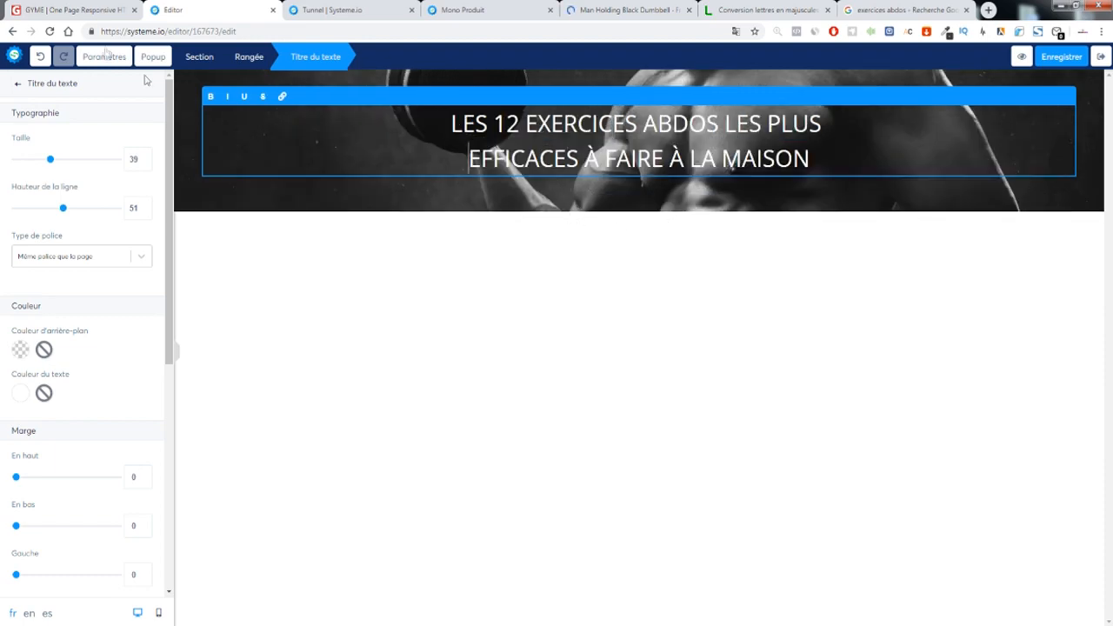
left_click(100, 10)
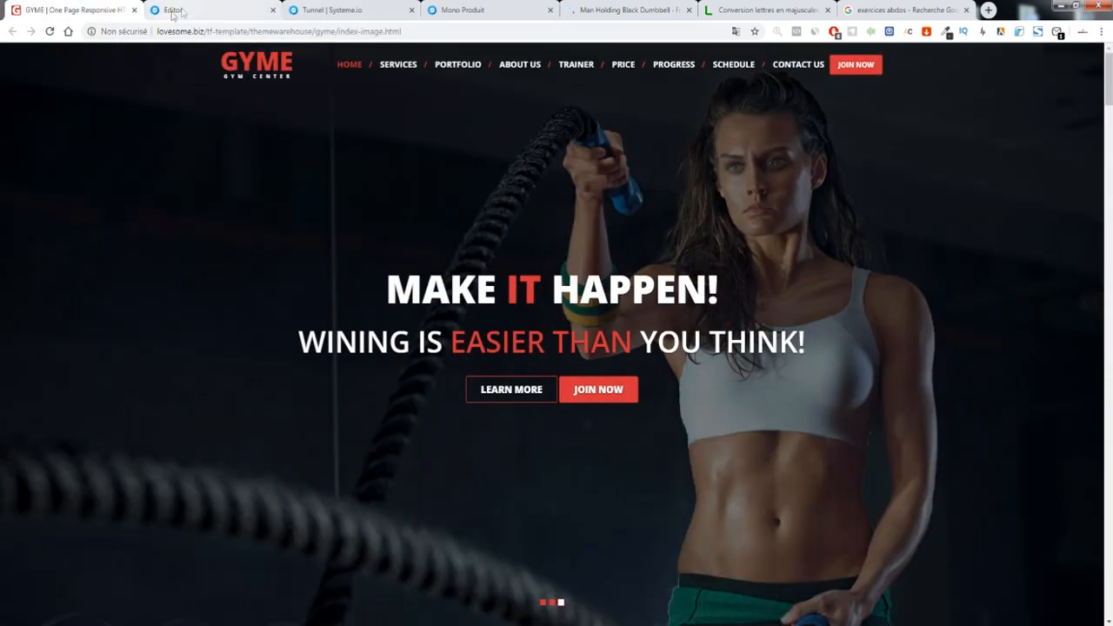
left_click(170, 12)
Make the whole two-line headline bold
left_click_drag(855, 162, 202, 99)
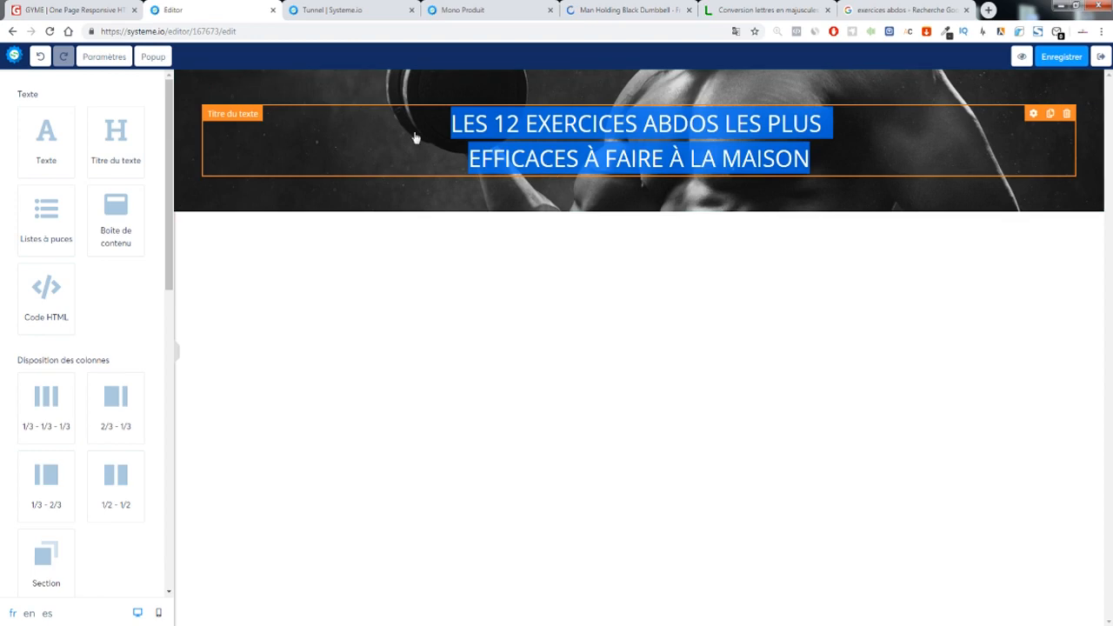
left_click(472, 135)
left_click(214, 98)
left_click(456, 224)
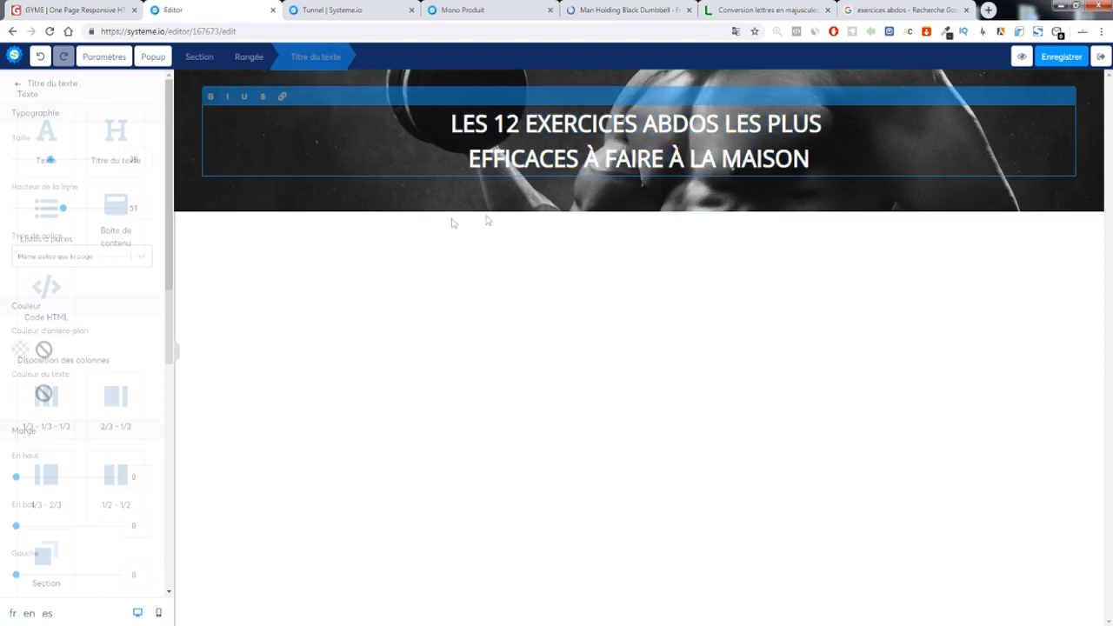
Colour the words 'ABDOS LES PLUS' red
left_click(586, 136)
left_click_drag(651, 124, 821, 126)
left_click(20, 393)
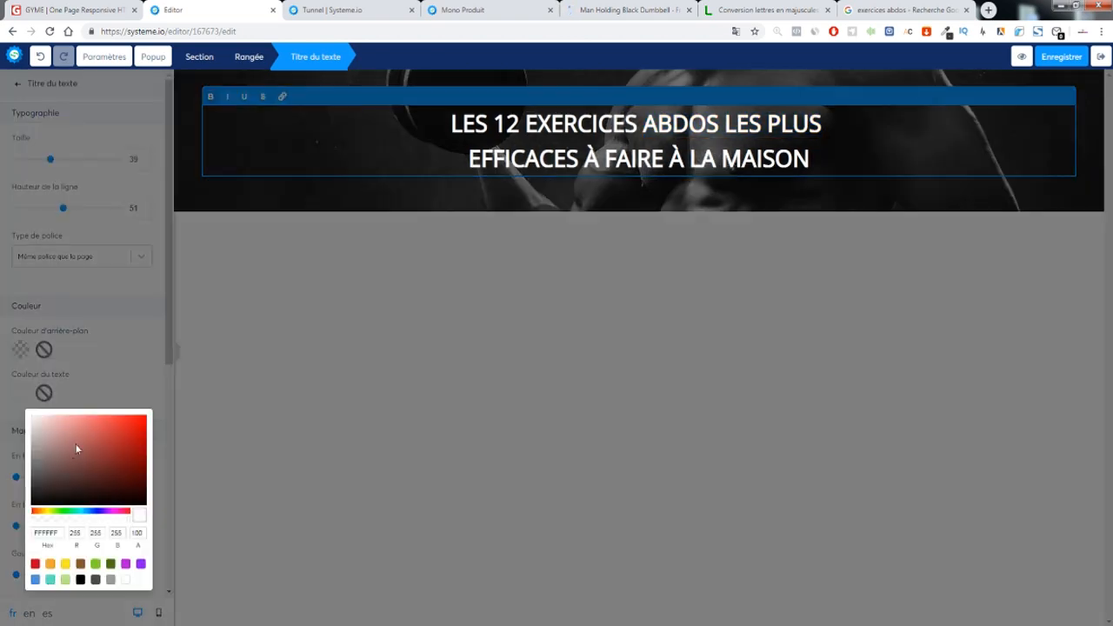
left_click(35, 563)
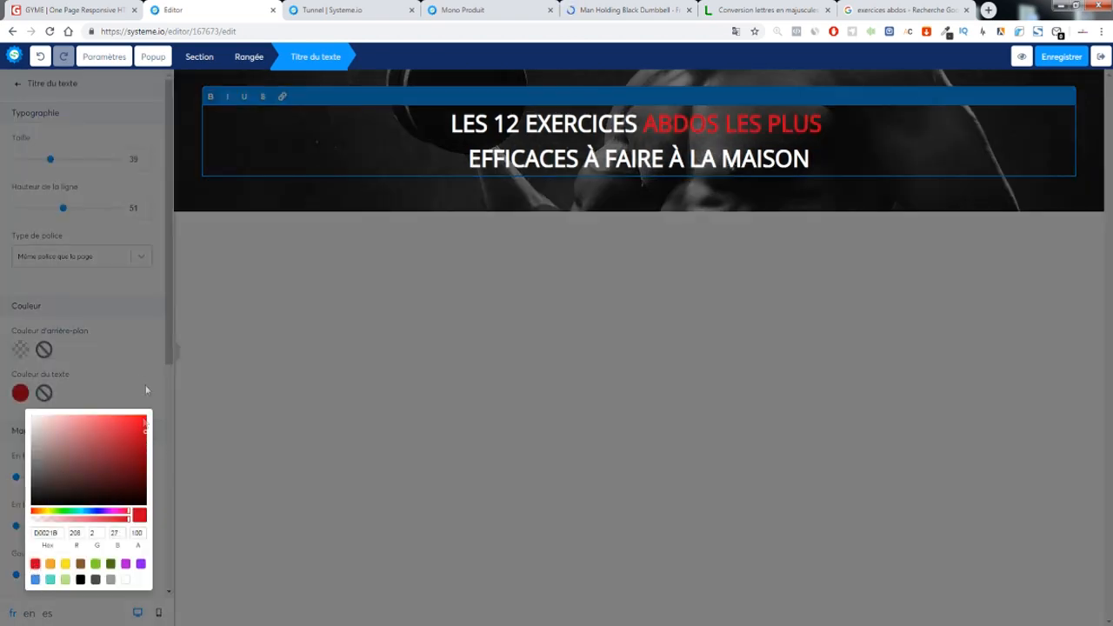
left_click(472, 311)
left_click(472, 310)
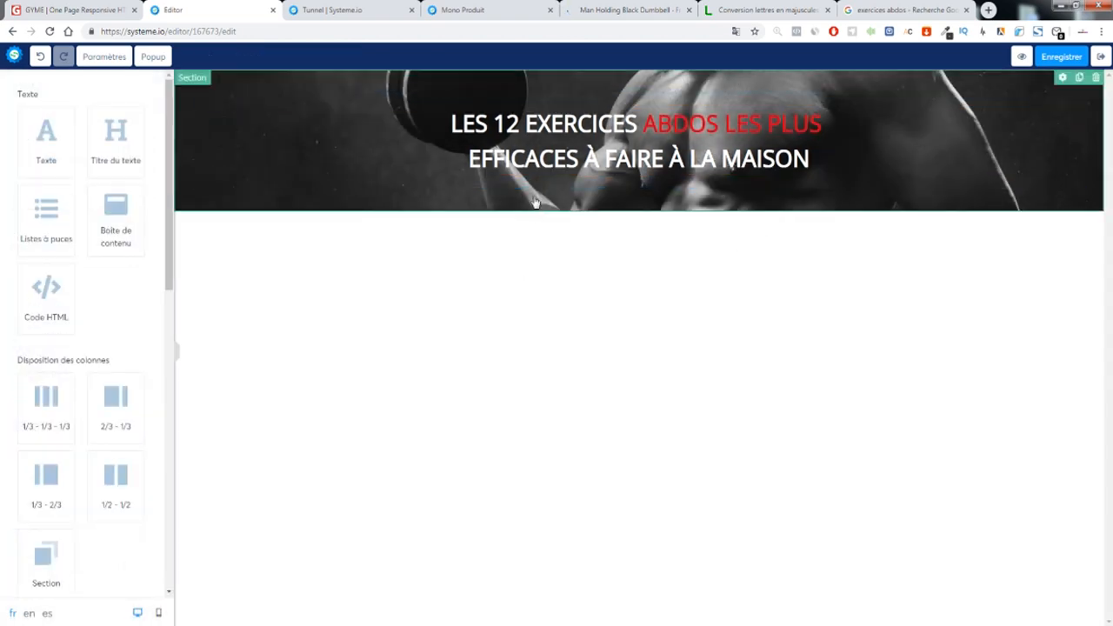
Open the hero section's settings and expand the 'Position de l'image' dropdown
left_click(450, 103)
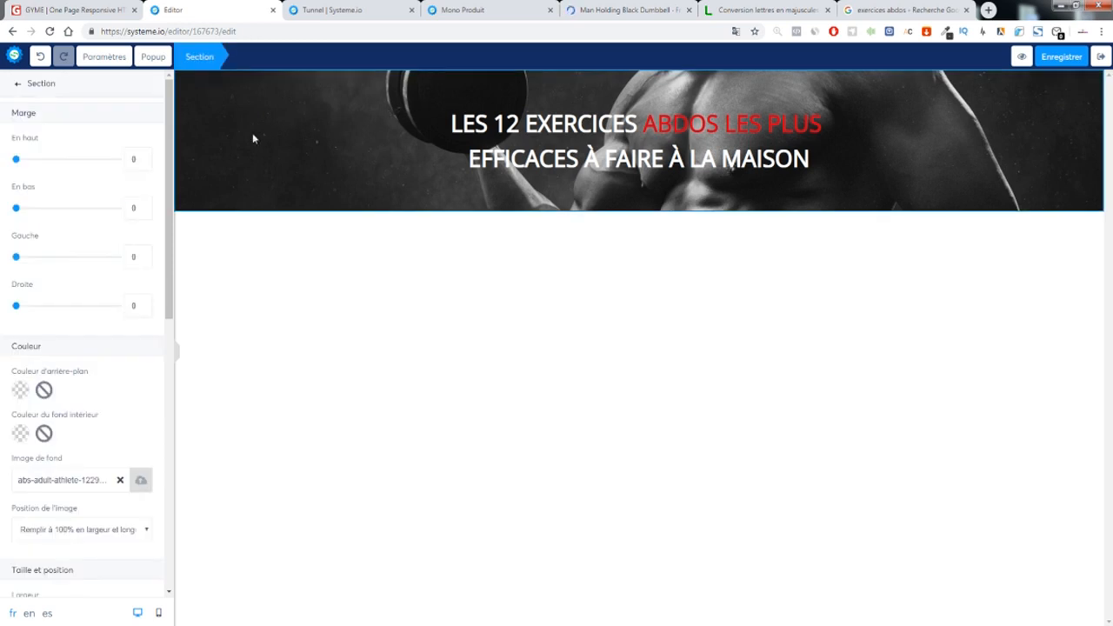
scroll(82, 203, "down", 1)
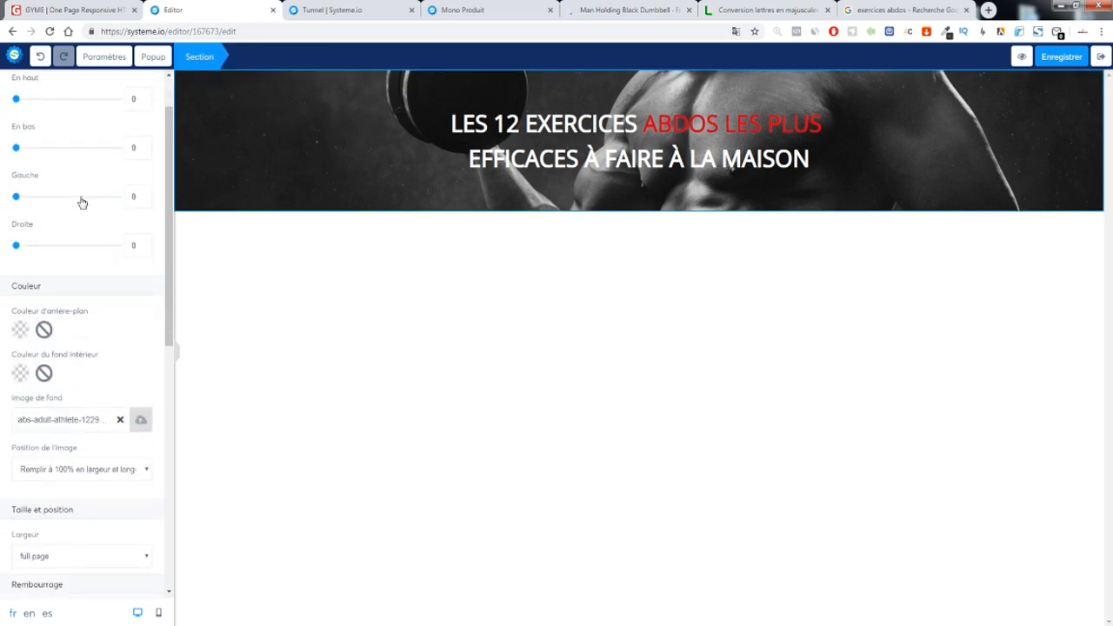
scroll(82, 203, "down", 2)
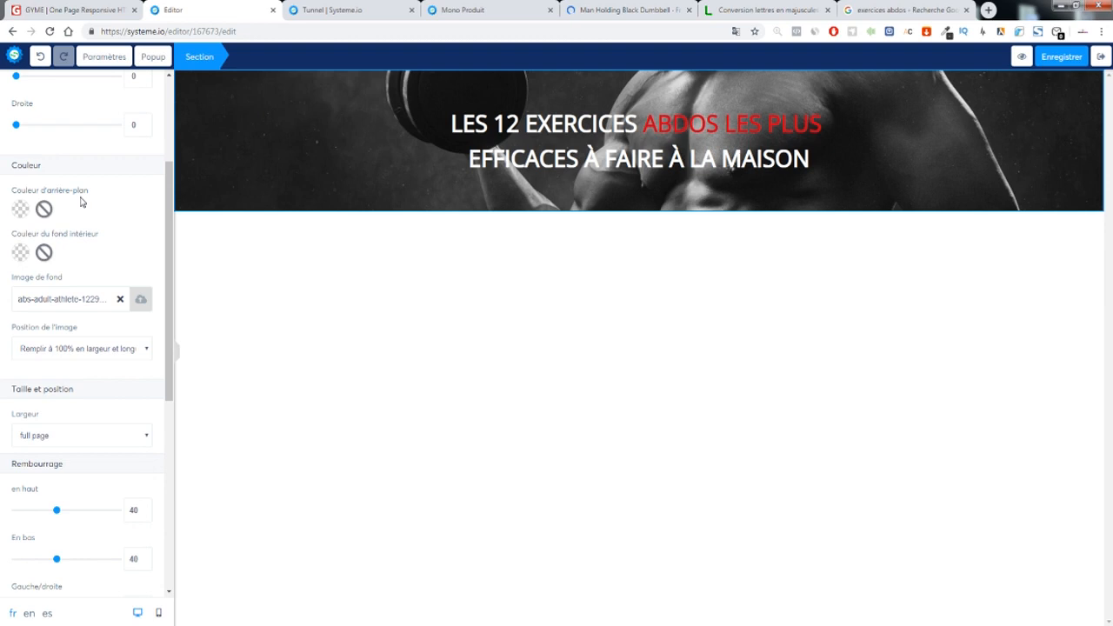
left_click(59, 347)
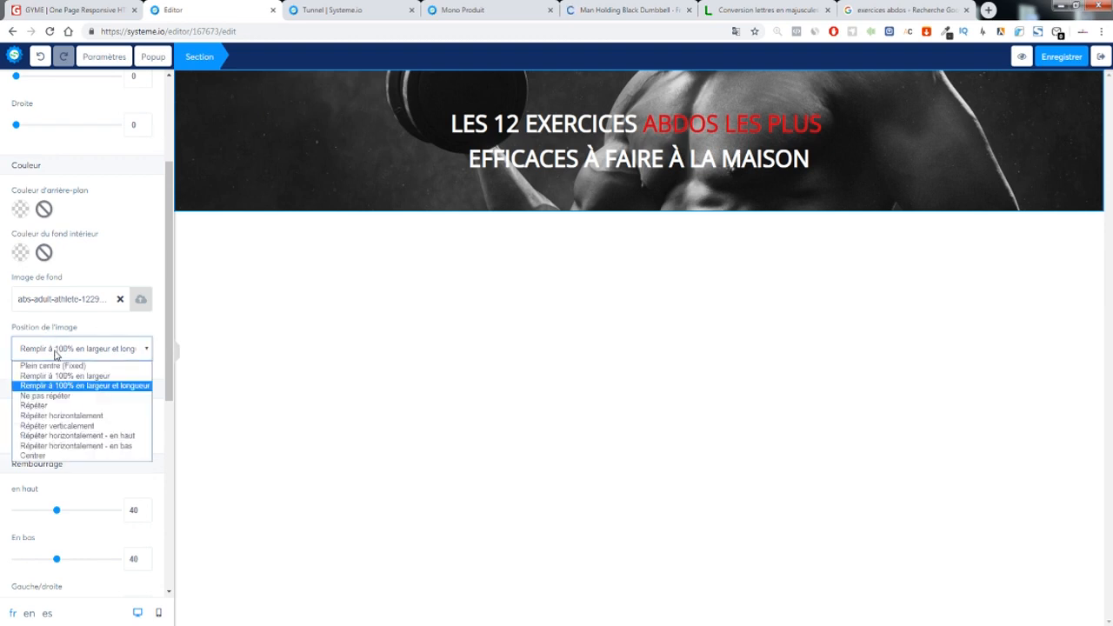
Try seigaiha.png as the hero section's background image
left_click(142, 304)
left_click(141, 300)
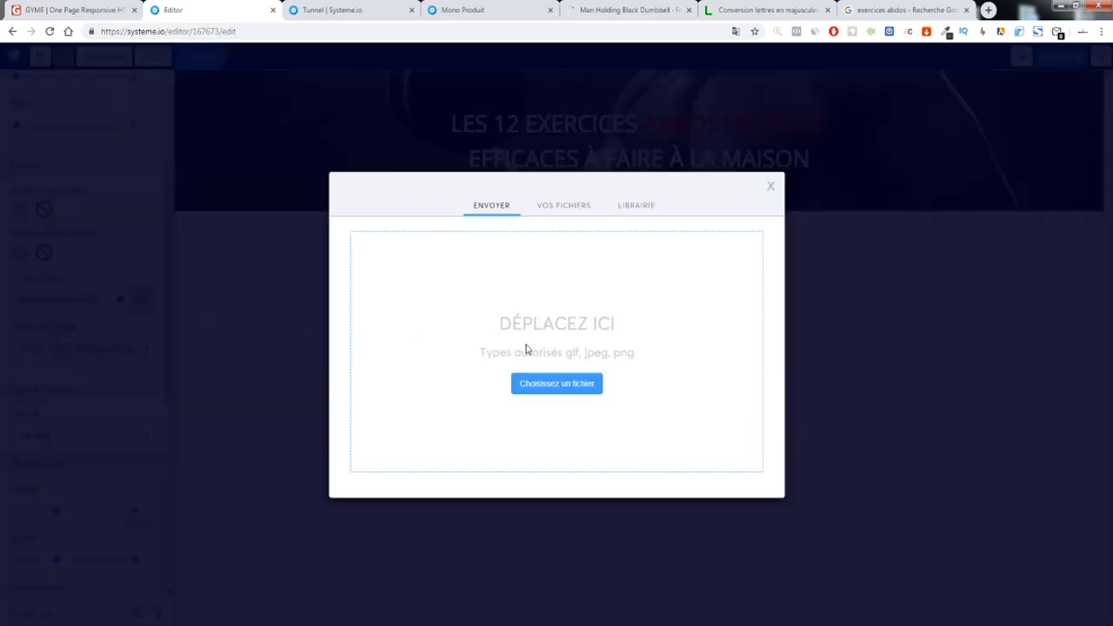
left_click(540, 386)
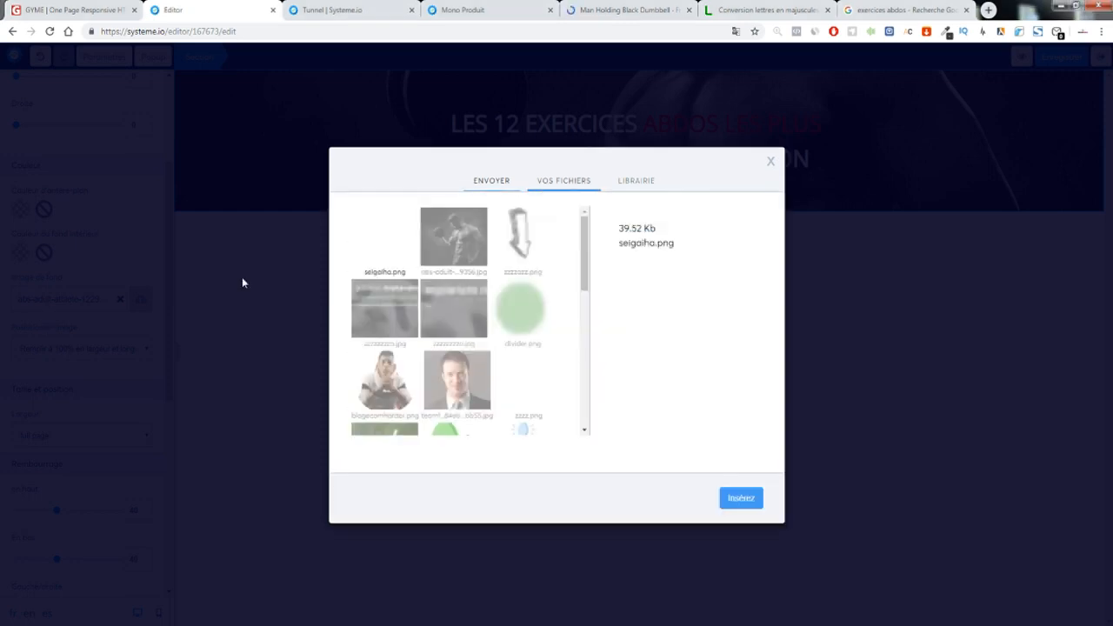
left_click(740, 499)
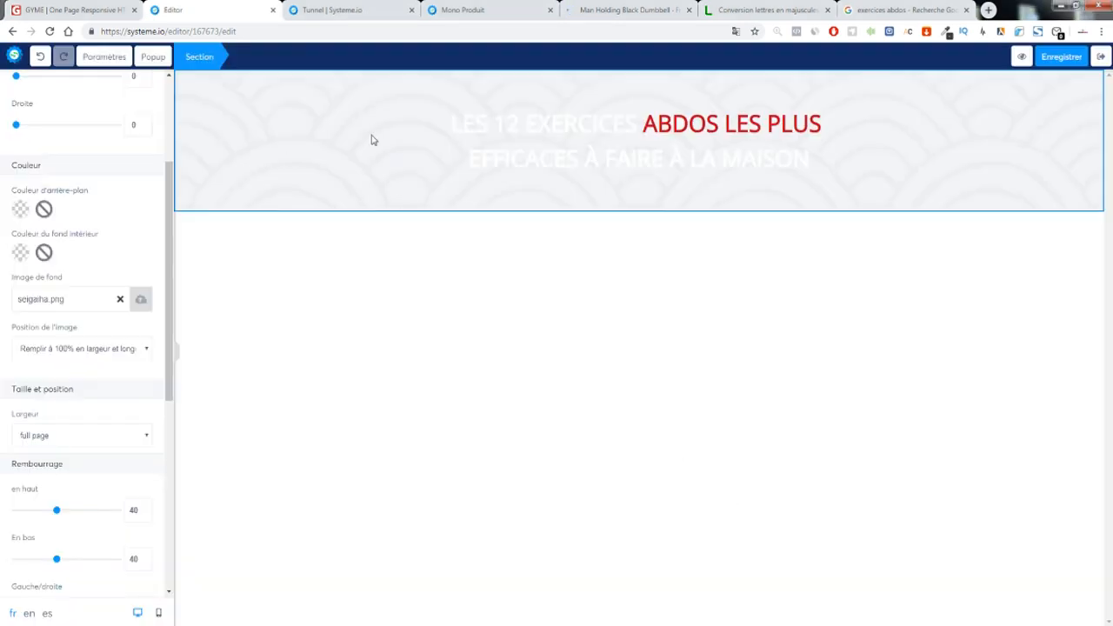
Restore the abs-adult-athlete photo as the hero background and view the GYME template
left_click(135, 349)
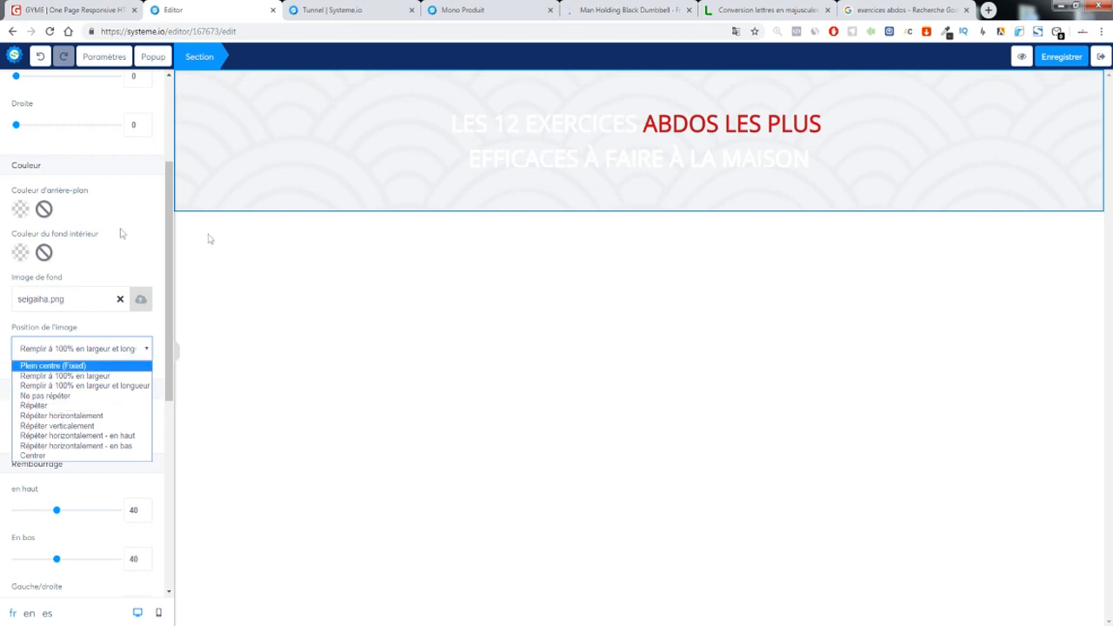
left_click(137, 303)
left_click(571, 203)
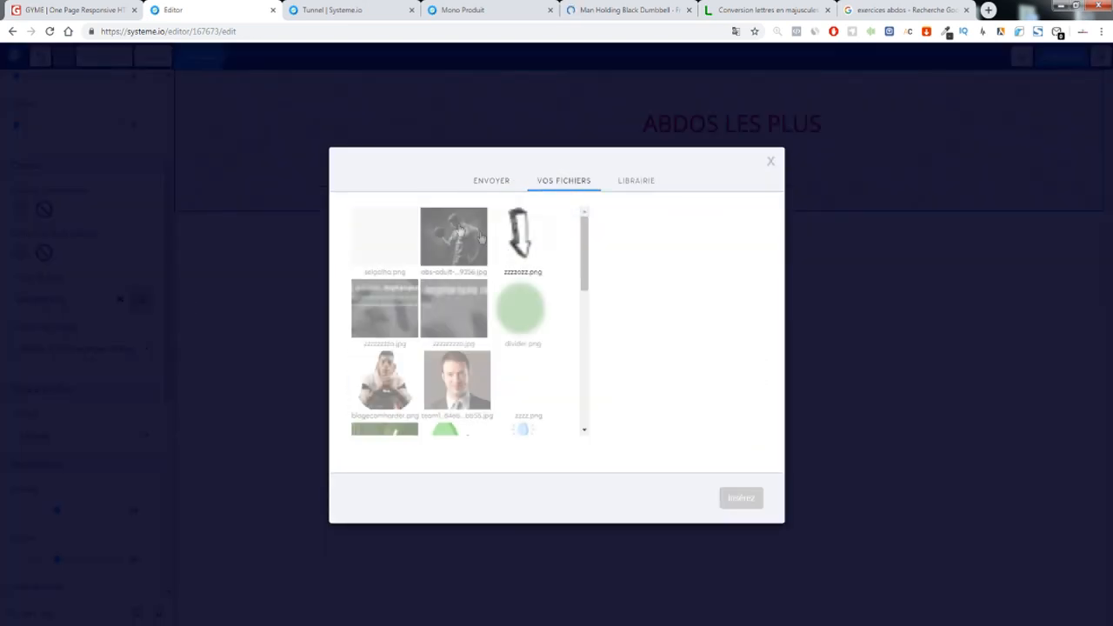
left_click(739, 499)
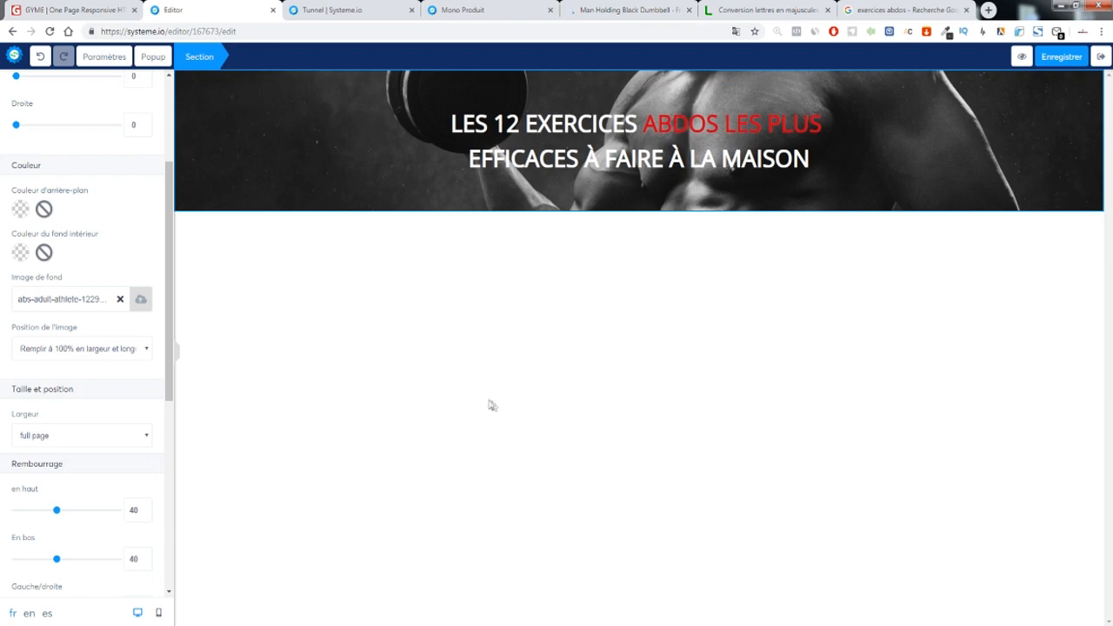
left_click(94, 10)
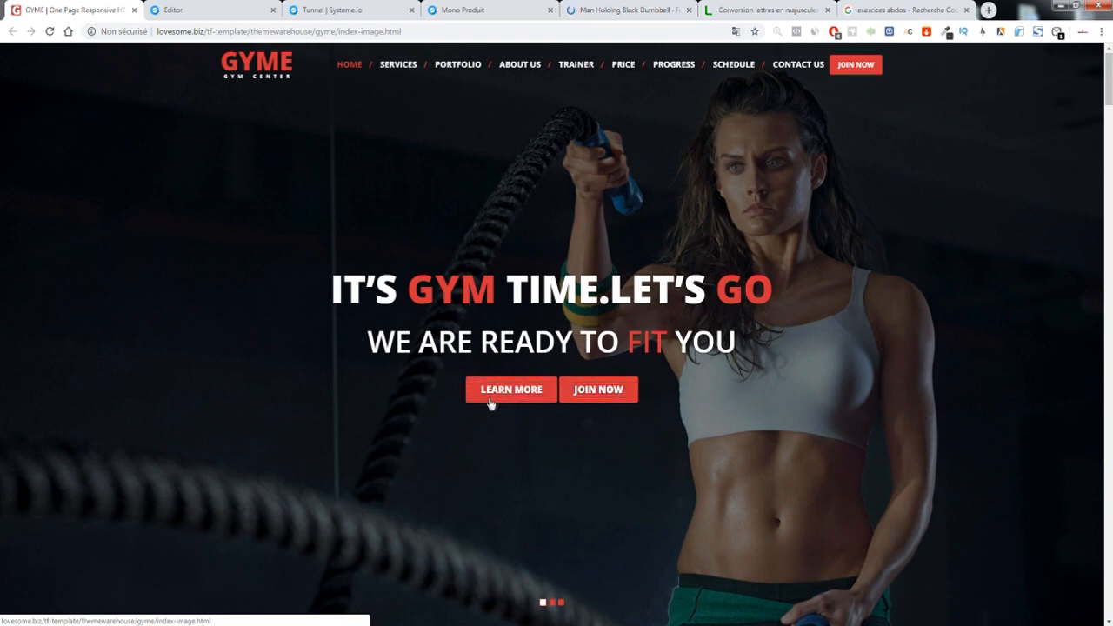
Drag a countdown element from the element library into the hero below the headline
left_click(209, 9)
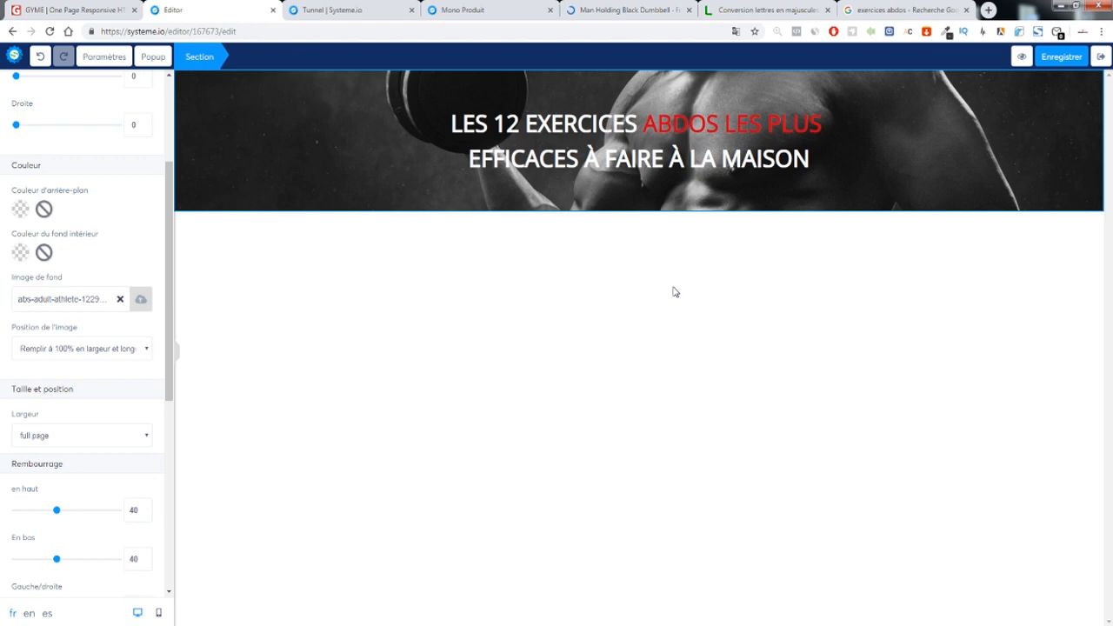
left_click(318, 313)
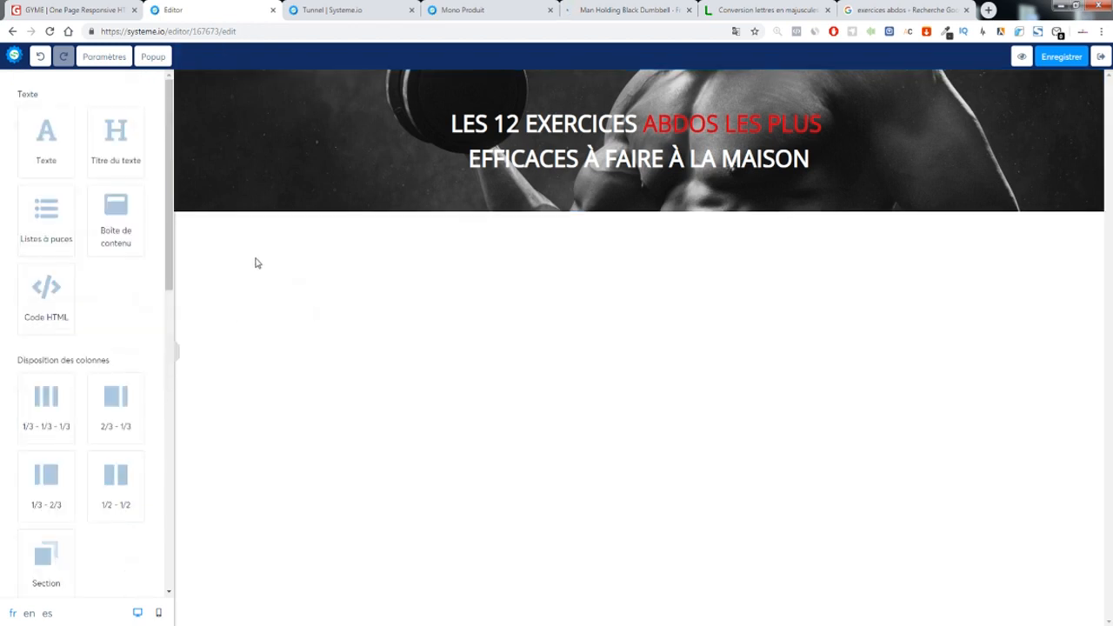
scroll(173, 371, "down", 10)
left_click_drag(46, 522, 583, 179)
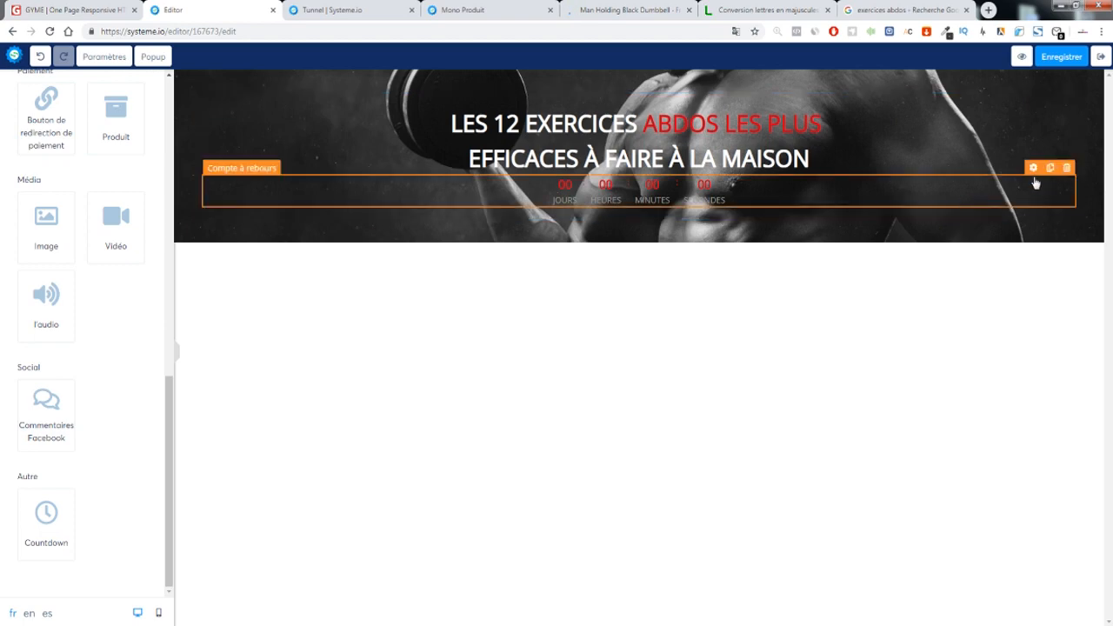
Make the countdown digits white and its labels red
left_click(1033, 168)
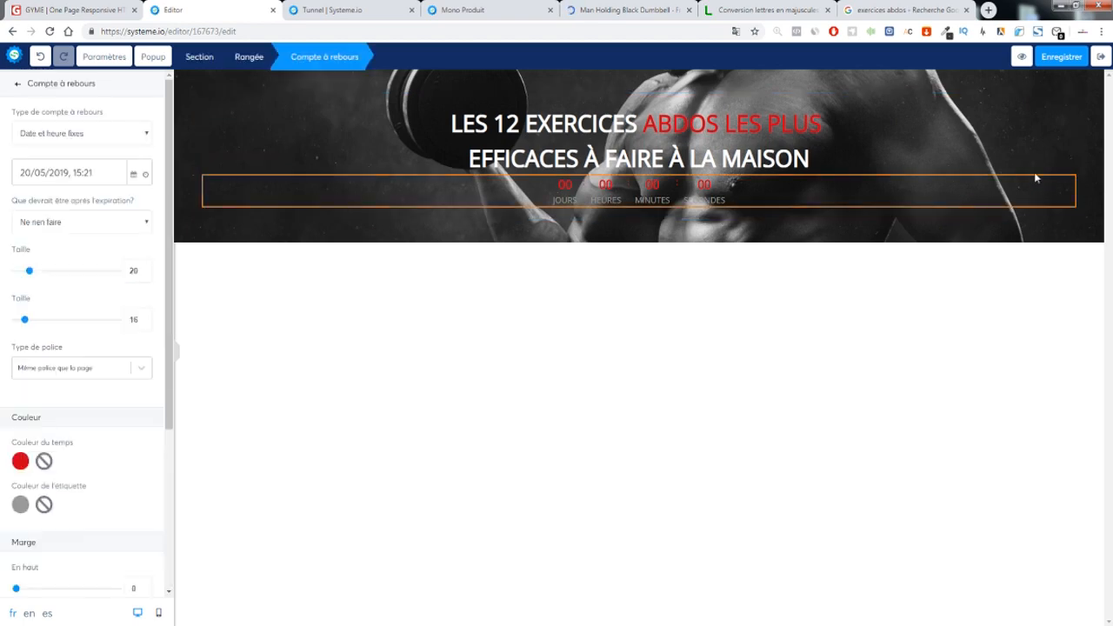
left_click(25, 461)
left_click(44, 460)
left_click(20, 503)
scroll(76, 549, "down", 2)
left_click(35, 553)
left_click(107, 390)
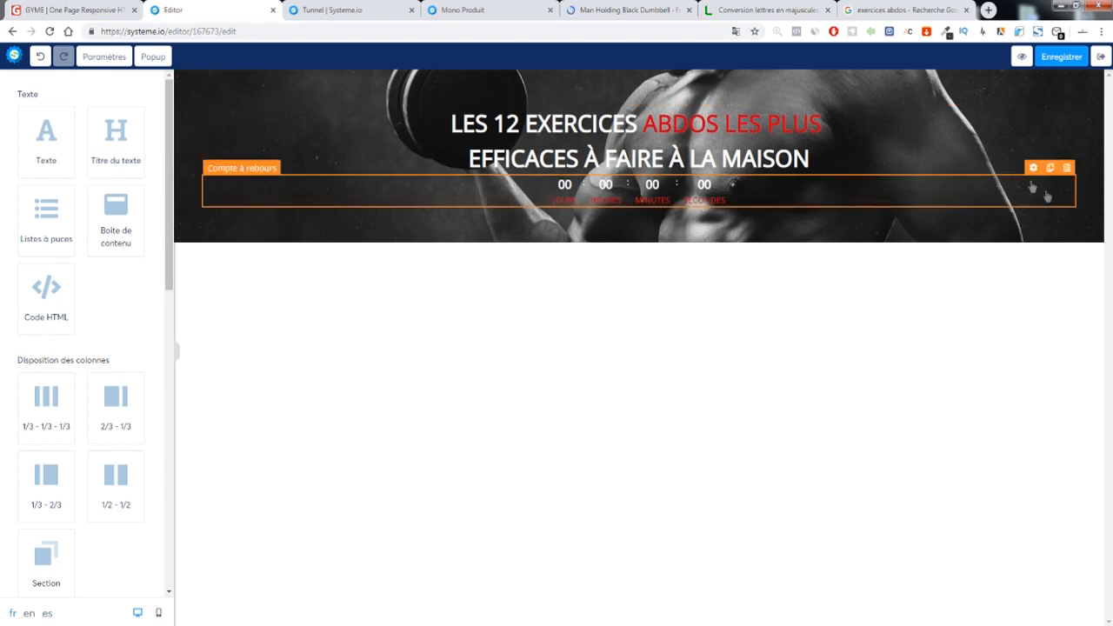
Set countdown digit size 22 and label size 17, and add top margin to lower it
left_click(1033, 168)
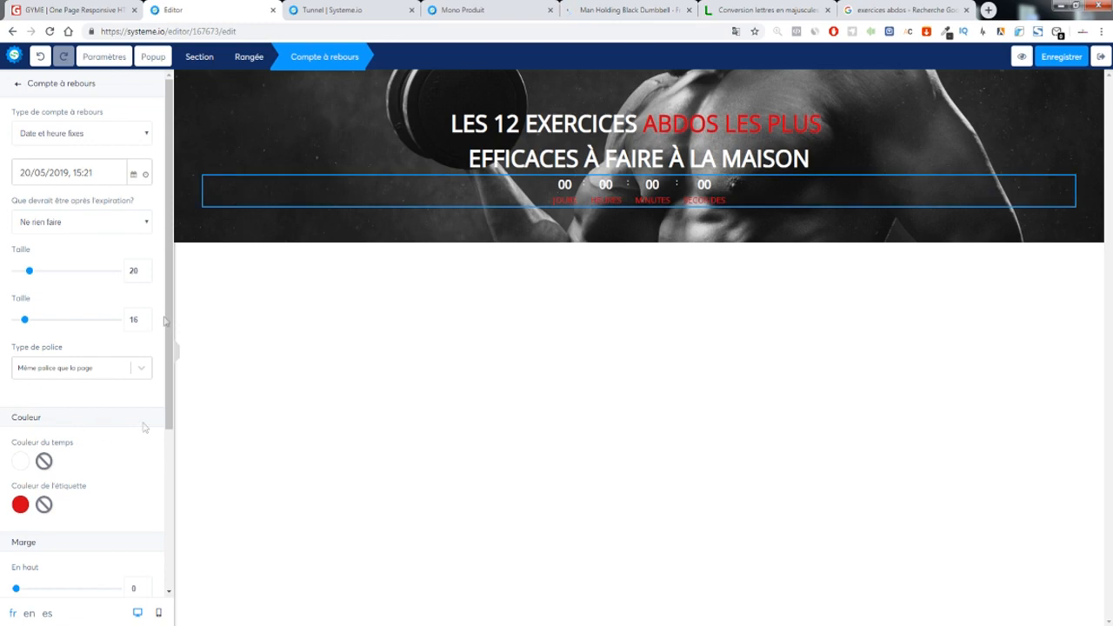
left_click(145, 269)
left_click(145, 269)
left_click(143, 322)
scroll(90, 403, "down", 3)
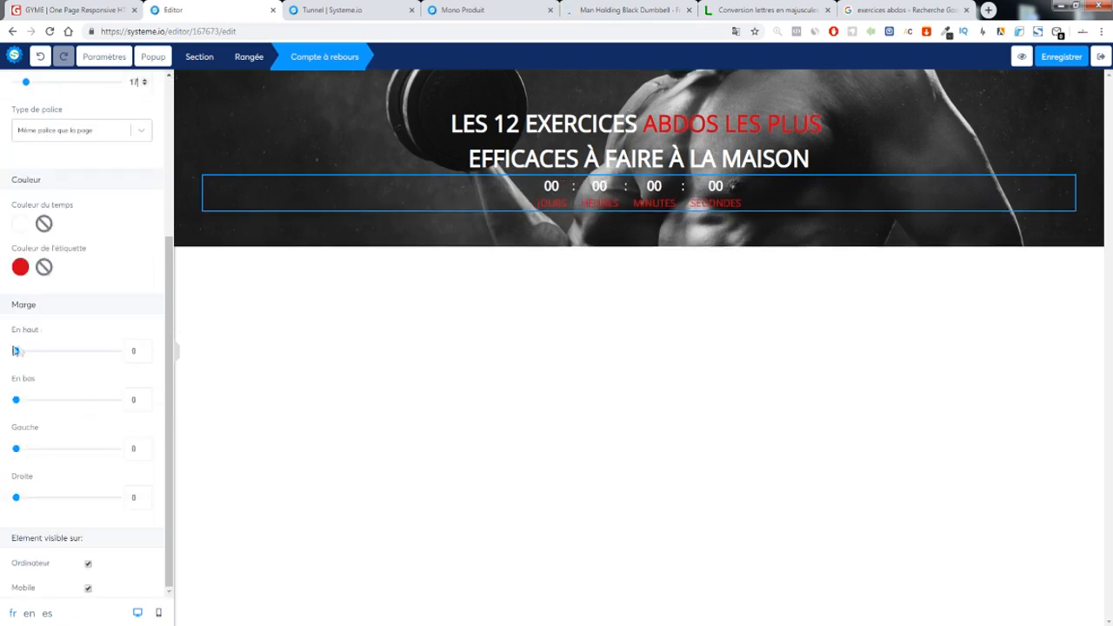
left_click_drag(16, 352, 67, 351)
left_click(363, 319)
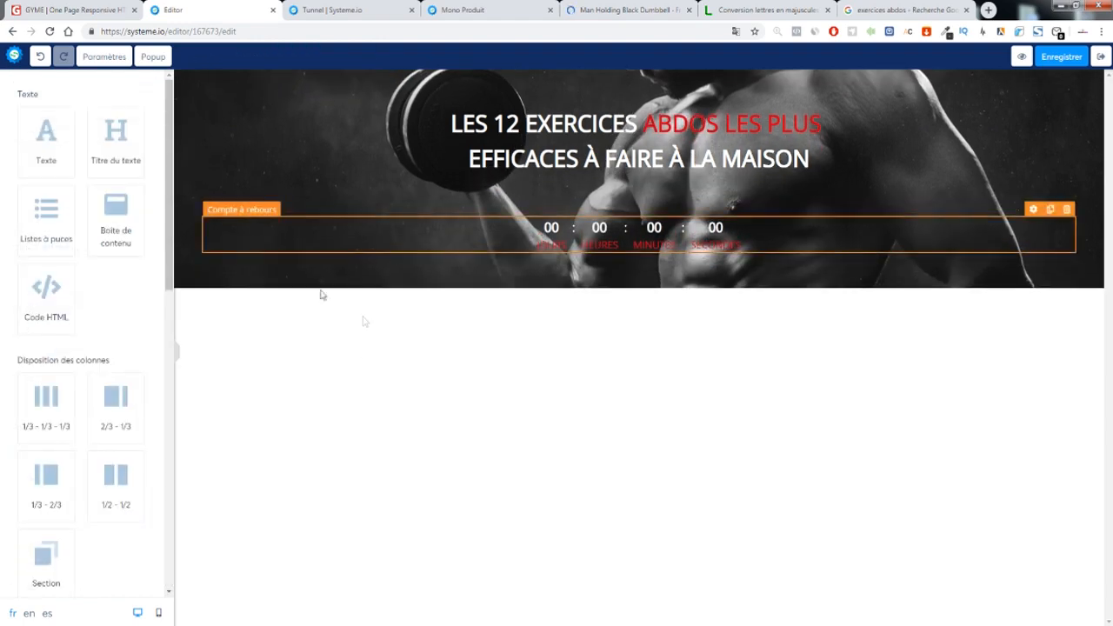
Drop a Boîte de contenu (content box) above the hero headline
mouse_move(113, 141)
left_mouse_down()
mouse_move(417, 153)
mouse_move(471, 173)
mouse_move(117, 153)
left_mouse_up()
left_click_drag(116, 222, 540, 183)
left_click(563, 224)
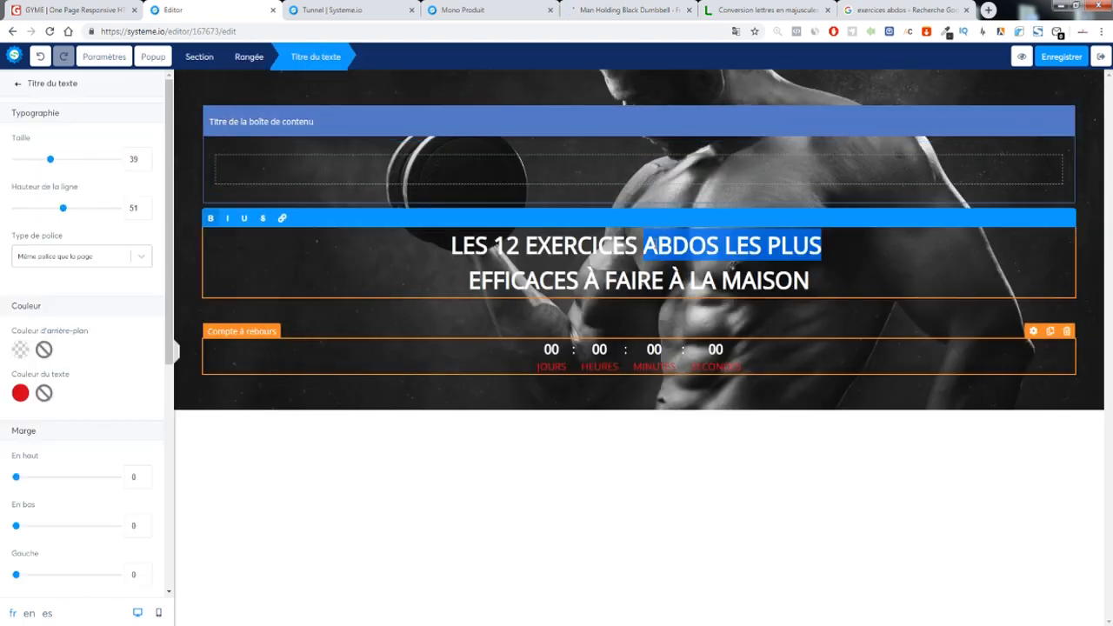
left_click(653, 184)
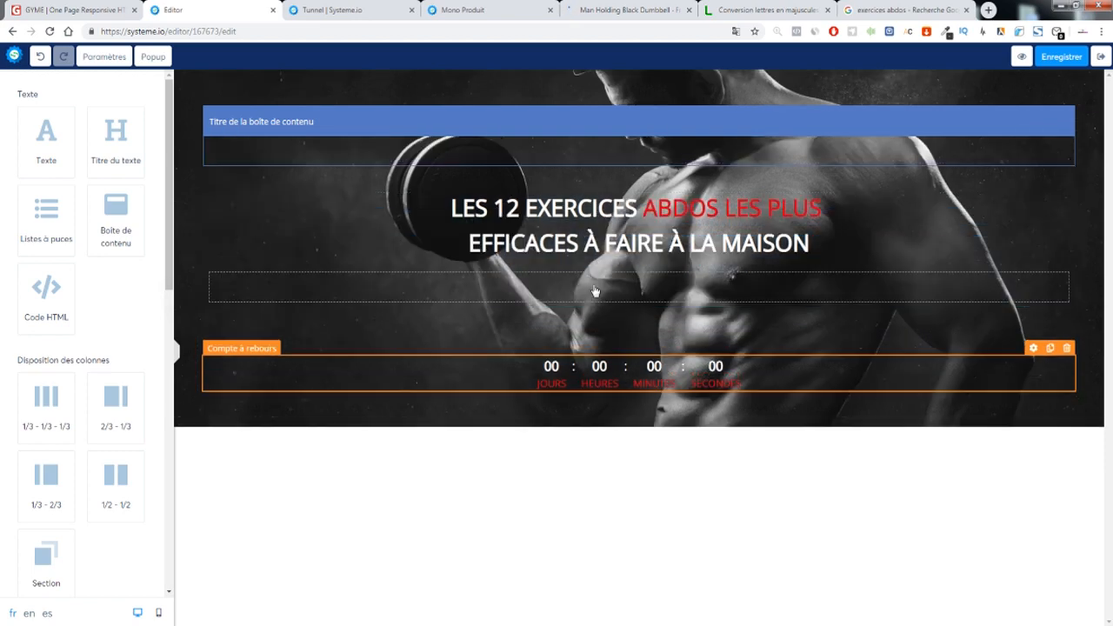
Delete the content box, duplicate the empty row above the headline, and preview the page
left_click(1067, 114)
left_click(606, 98)
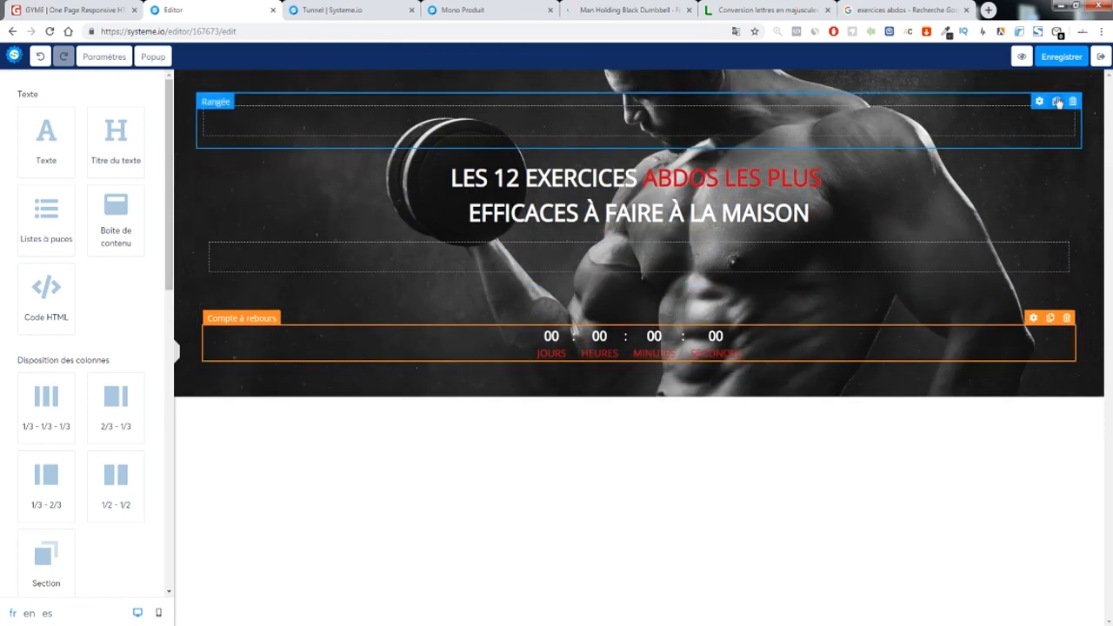
left_click(1056, 102)
left_click(1021, 57)
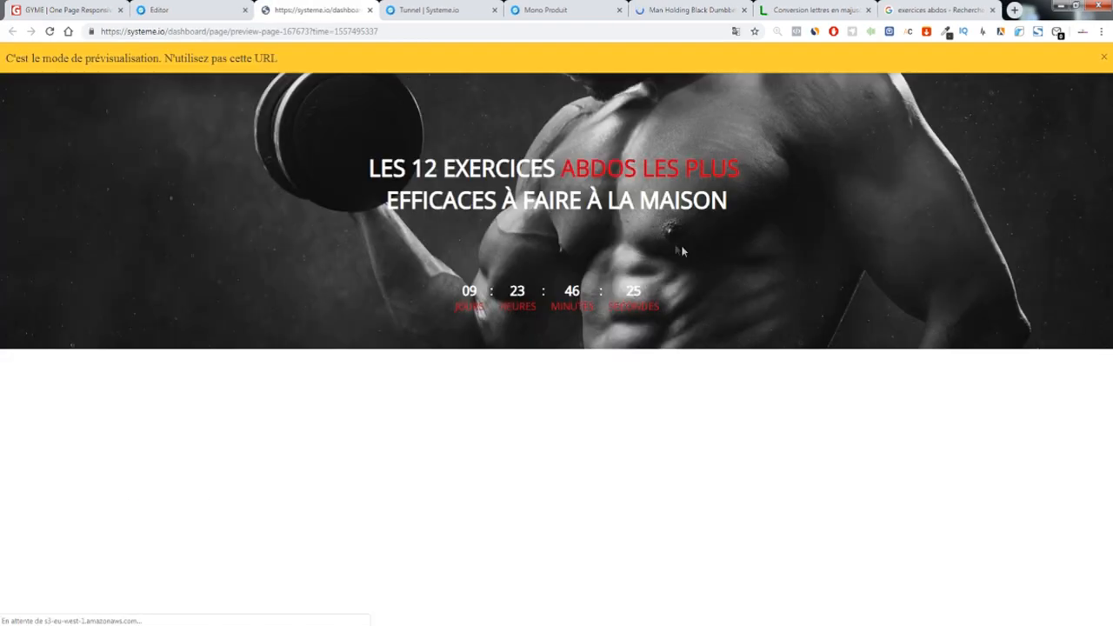
Check the abdos headline and running countdown in a fresh preview, then return to the editor
left_click_drag(323, 186, 854, 236)
left_click(855, 235)
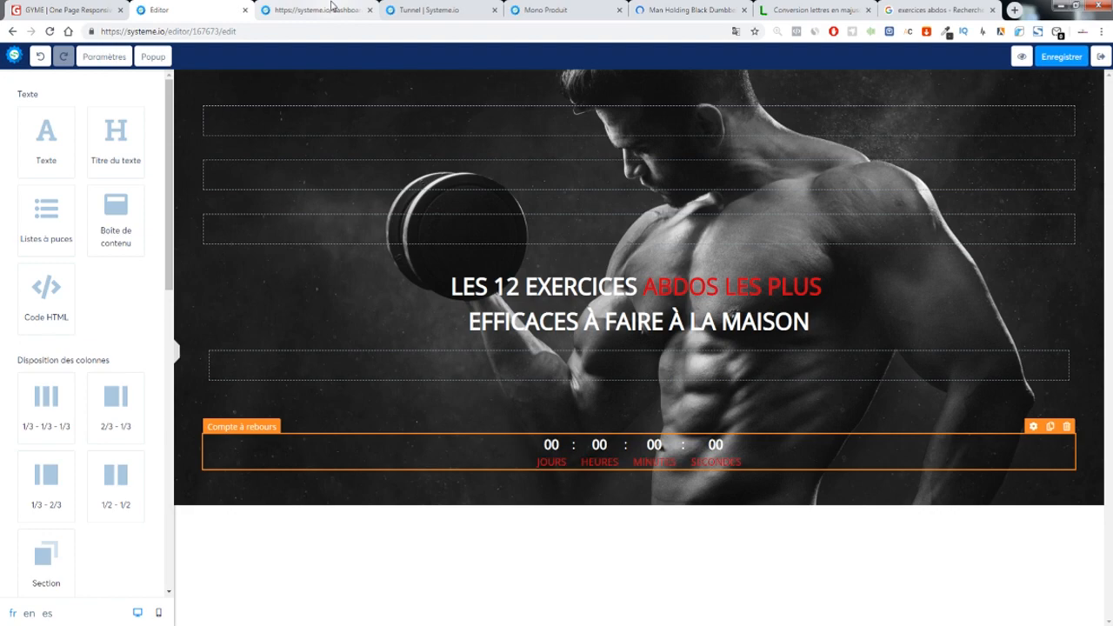
left_click(508, 198)
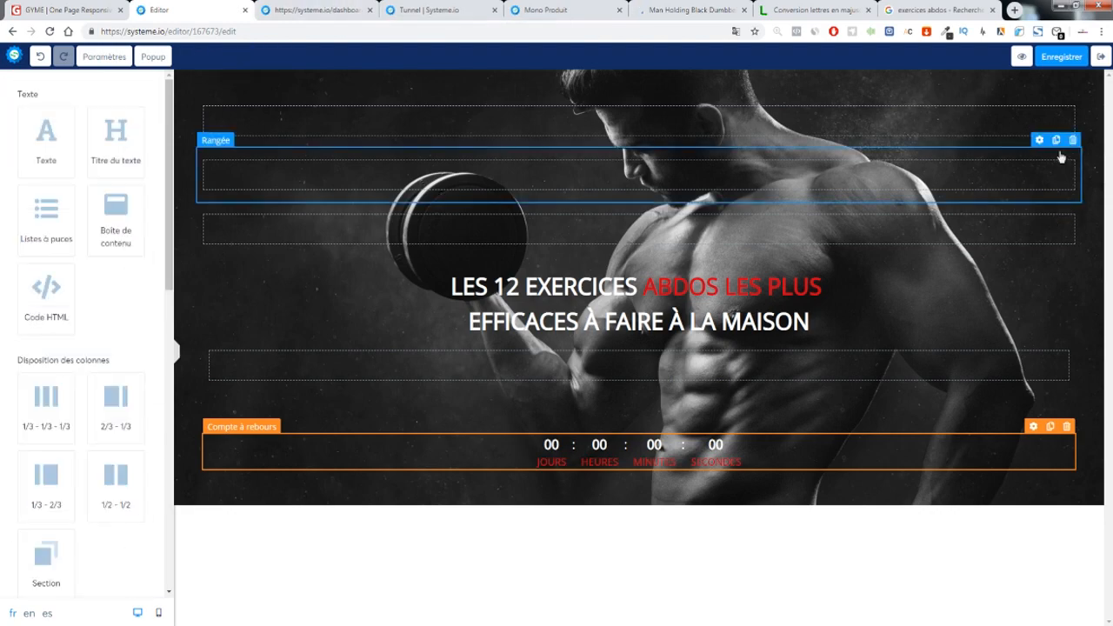
left_click(1021, 57)
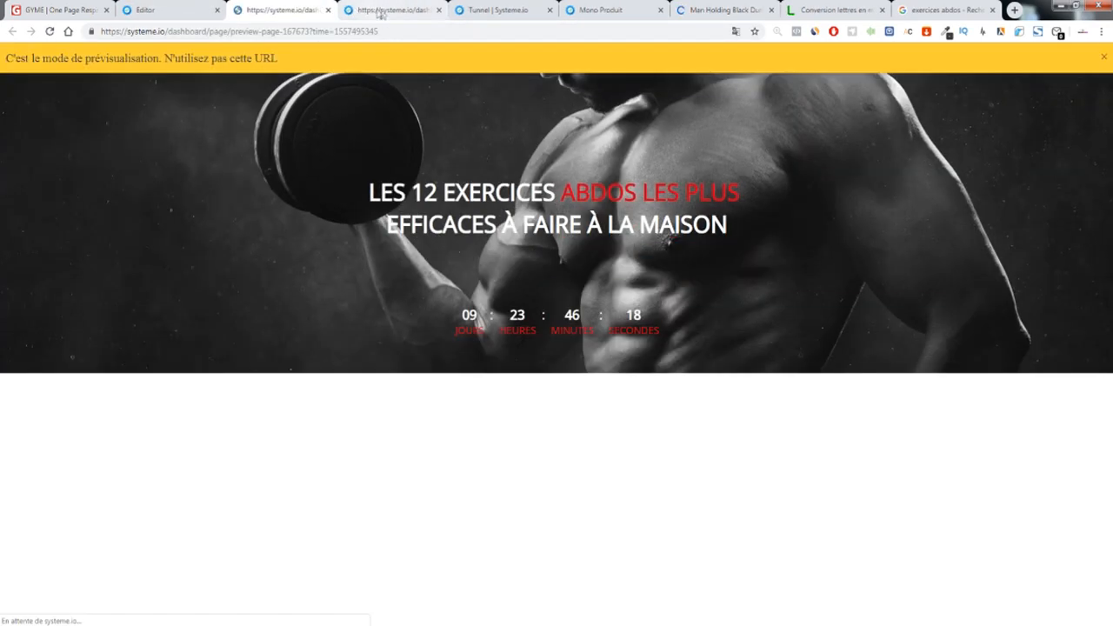
left_click(378, 12)
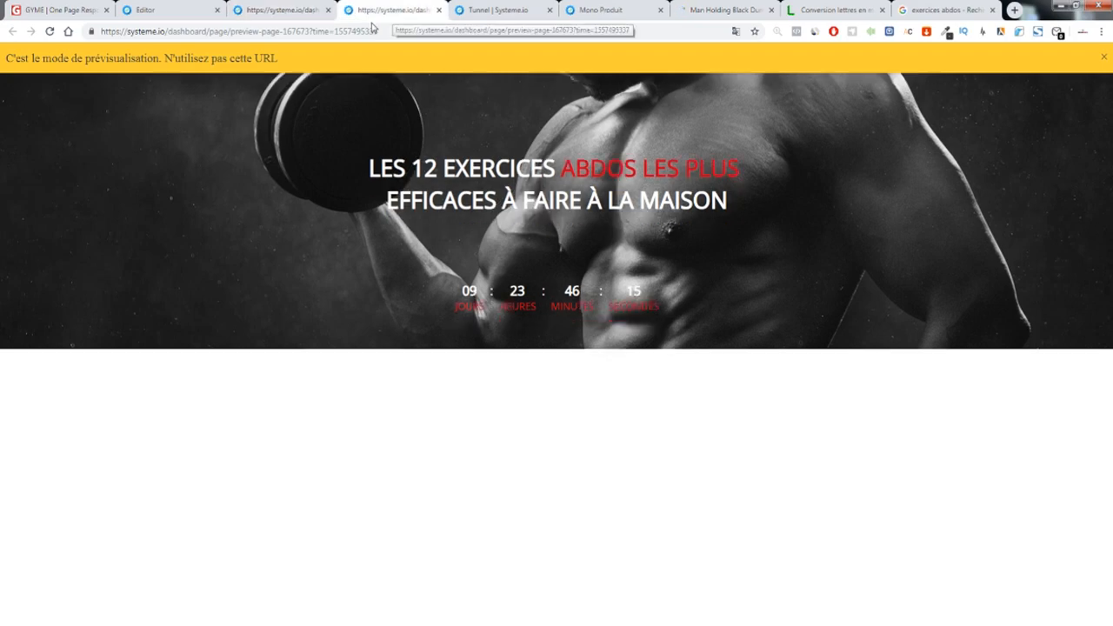
left_click(304, 12)
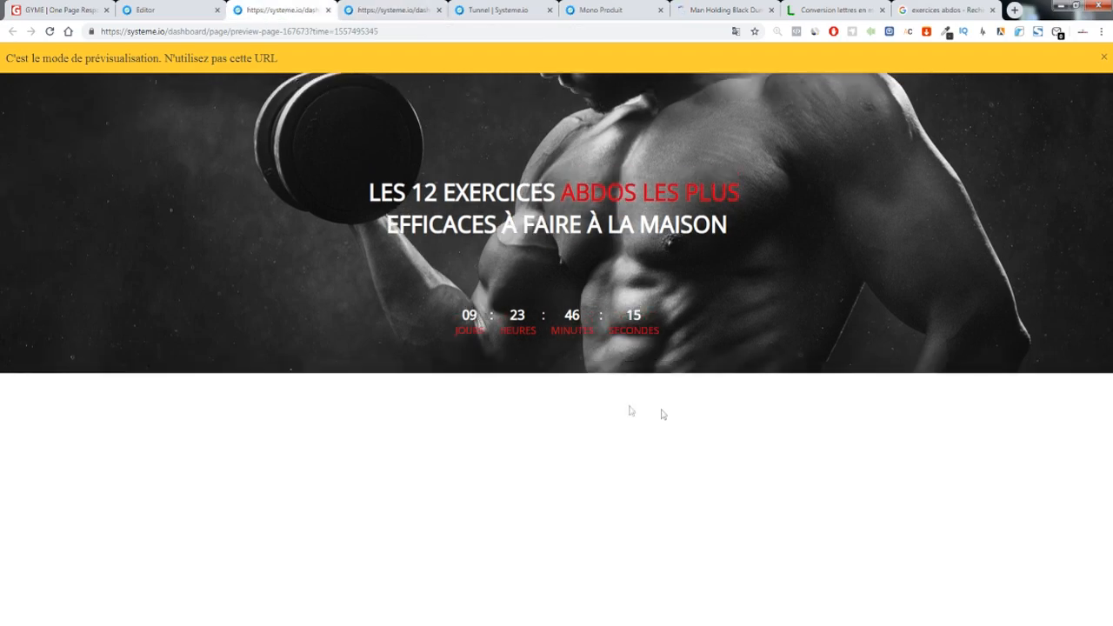
left_click(165, 10)
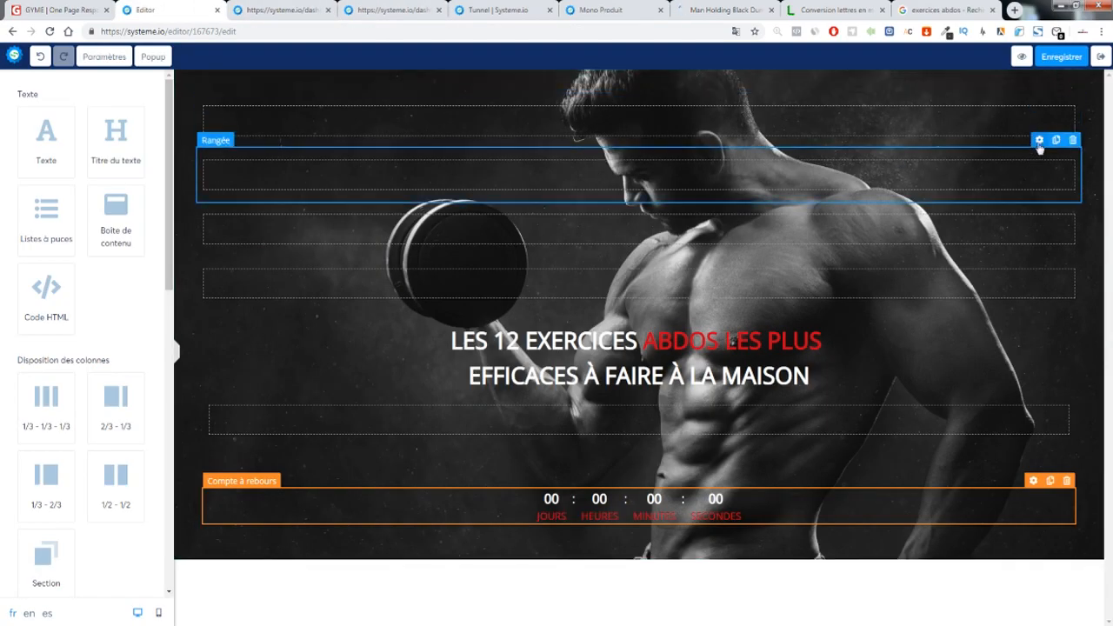
Give the second empty row 54 top and 100 bottom padding, then inspect the taller hero in preview
left_click(1039, 144)
left_click_drag(38, 467, 70, 462)
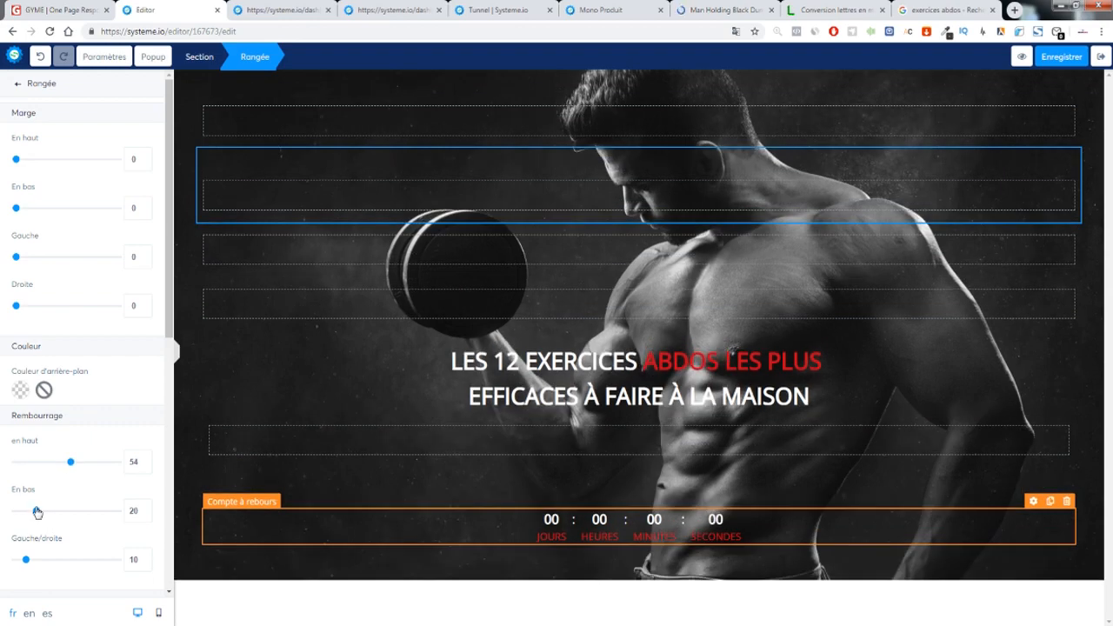
left_click_drag(36, 511, 186, 521)
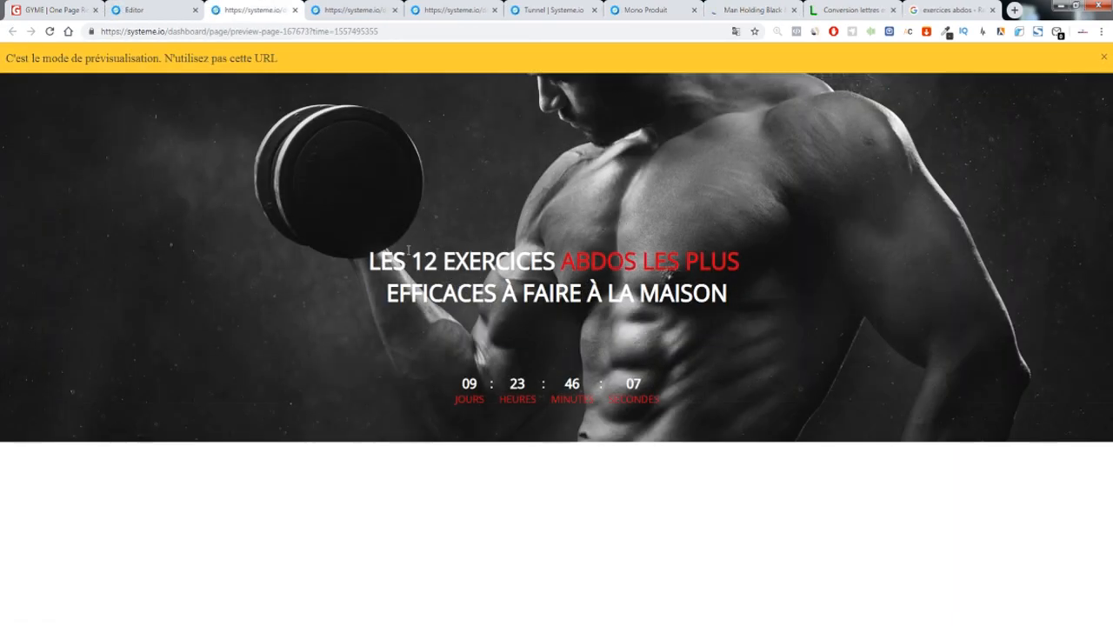
left_click_drag(372, 258, 623, 295)
left_click(683, 403)
left_click_drag(684, 402, 415, 361)
left_click(414, 213)
Check the preview at iPhone X size in DevTools, compare with the GYME hero, then return to the editor
right_click(442, 250)
left_click(500, 444)
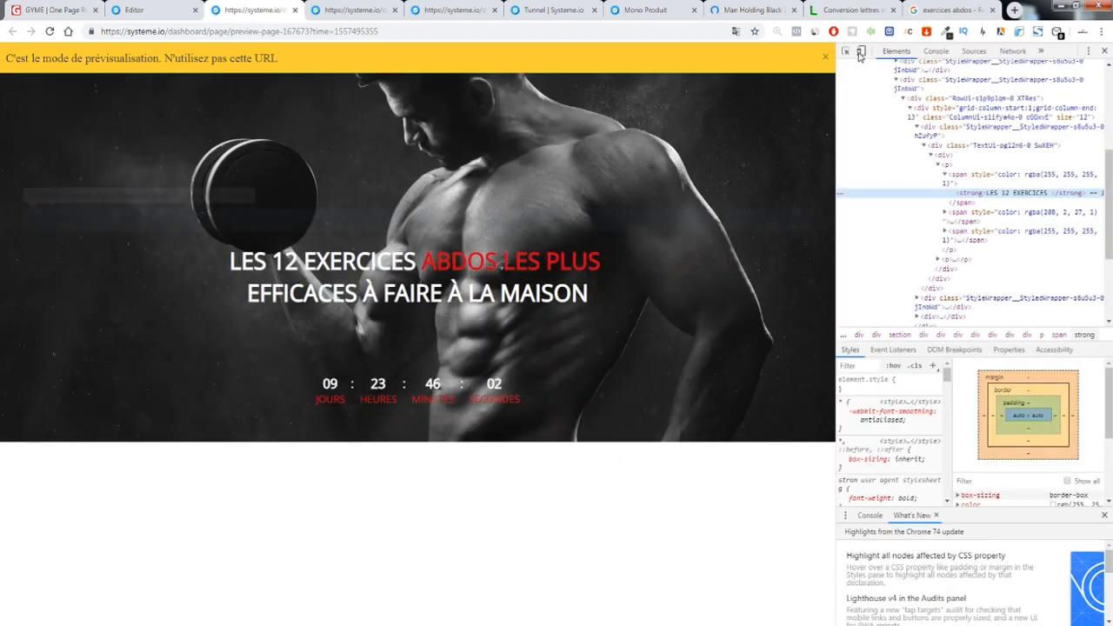
key("ctrl+shift+m")
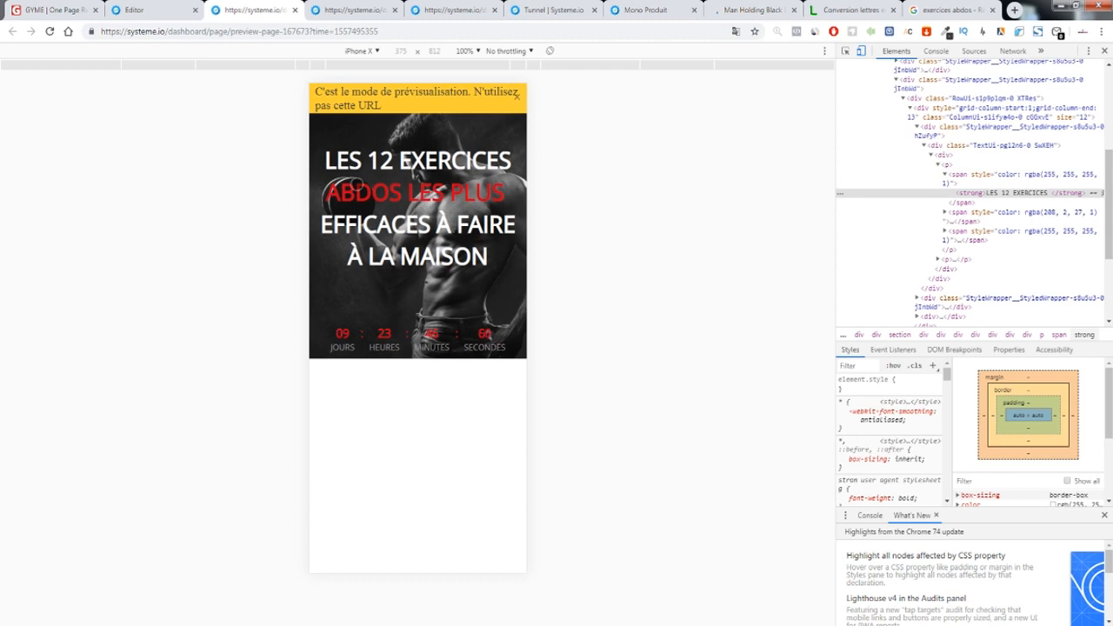
left_click(1104, 51)
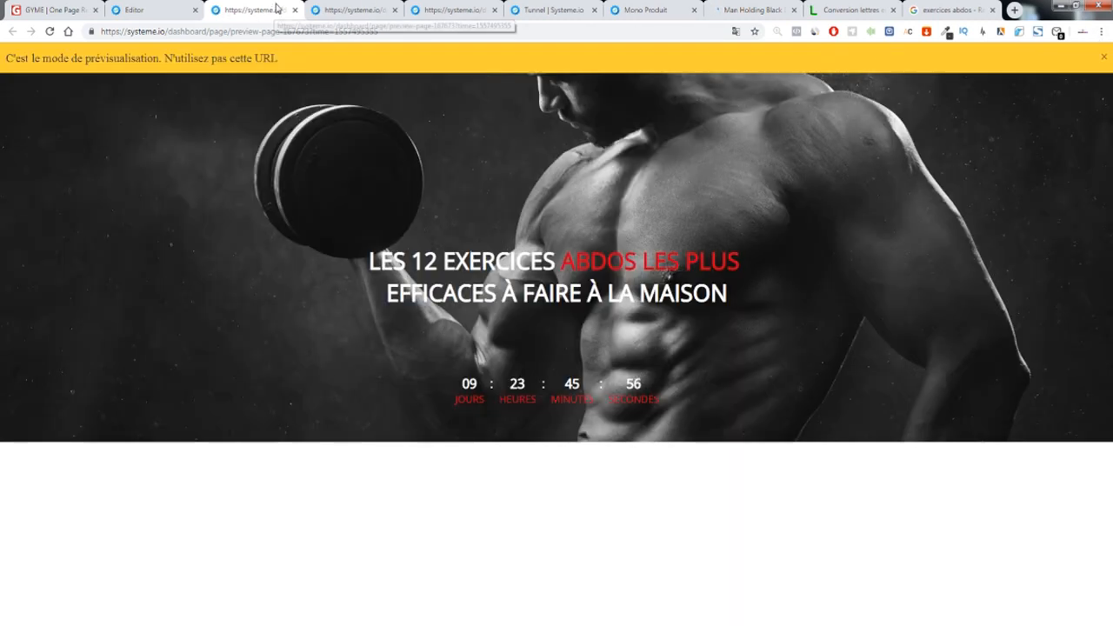
left_click(38, 12)
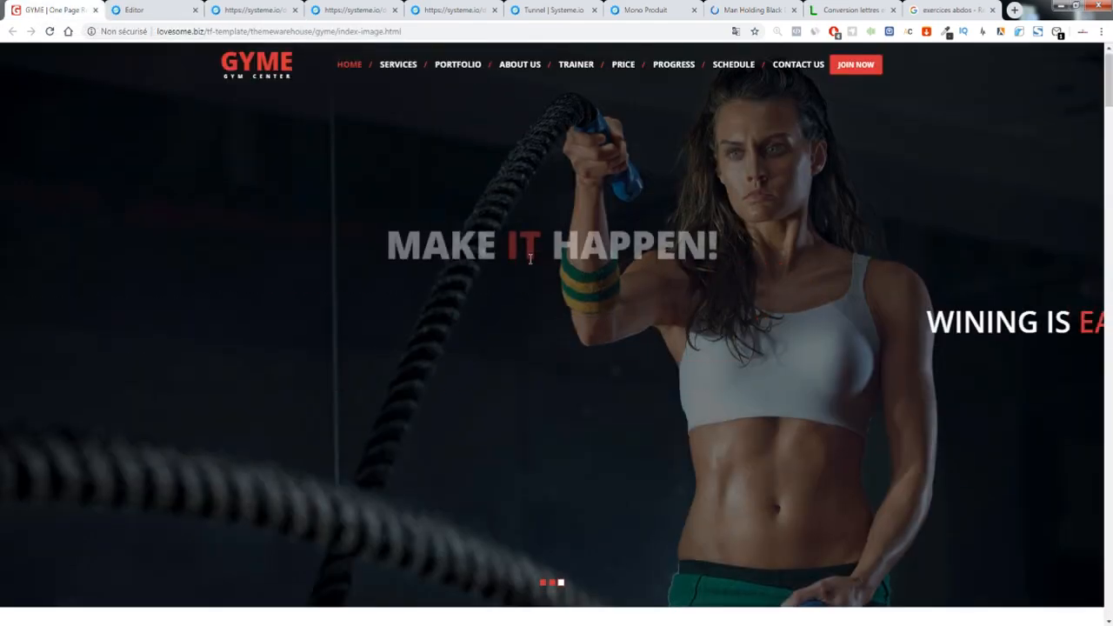
scroll(514, 252, "down", 3)
scroll(420, 236, "up", 3)
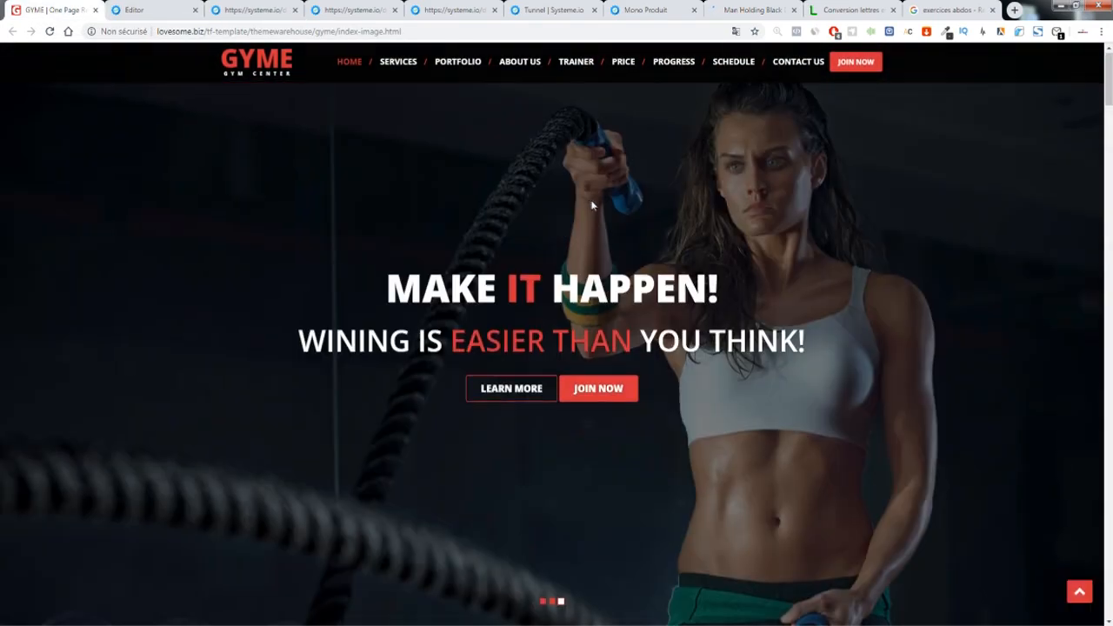
left_click(138, 10)
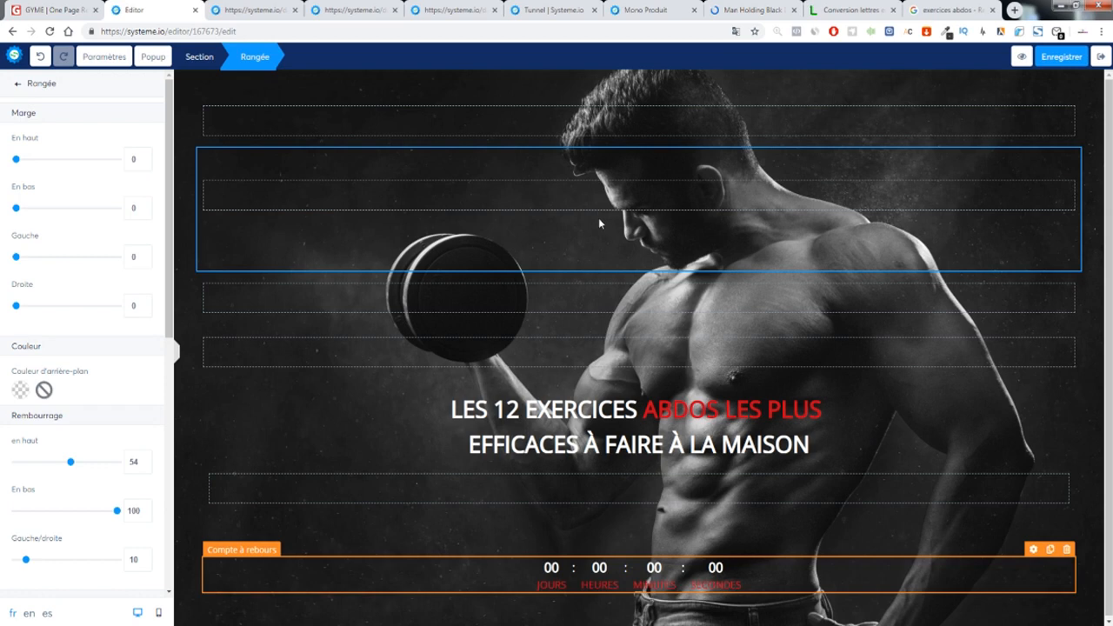
Add a new empty section at the bottom of the page below the hero
left_click(464, 296)
scroll(477, 240, "down", 1)
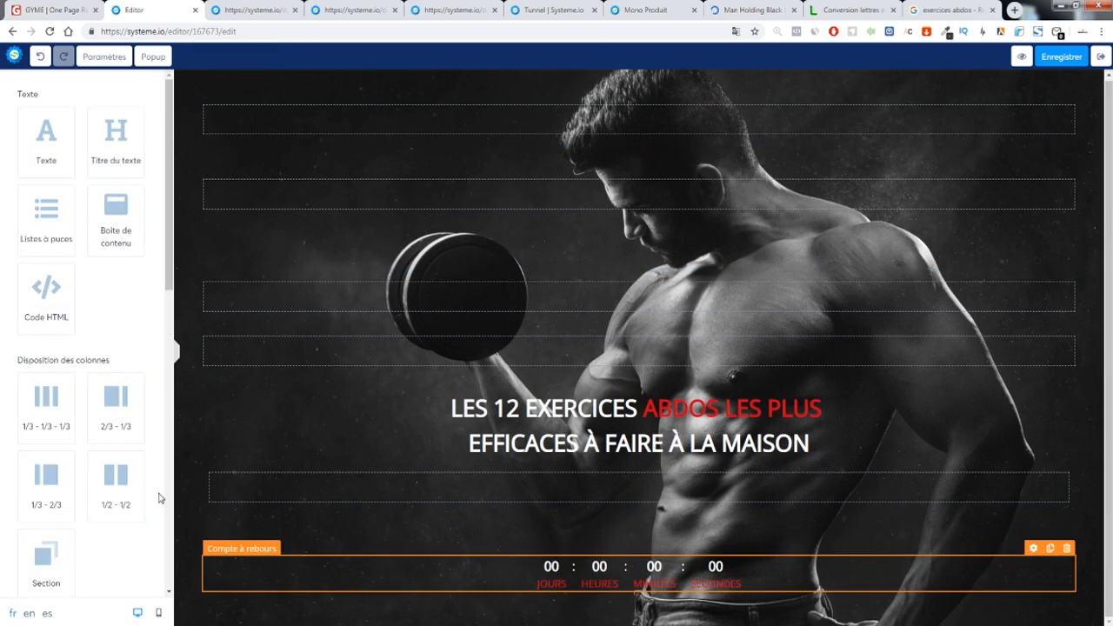
scroll(124, 495, "down", 2)
left_click_drag(83, 394, 543, 614)
scroll(546, 417, "down", 1)
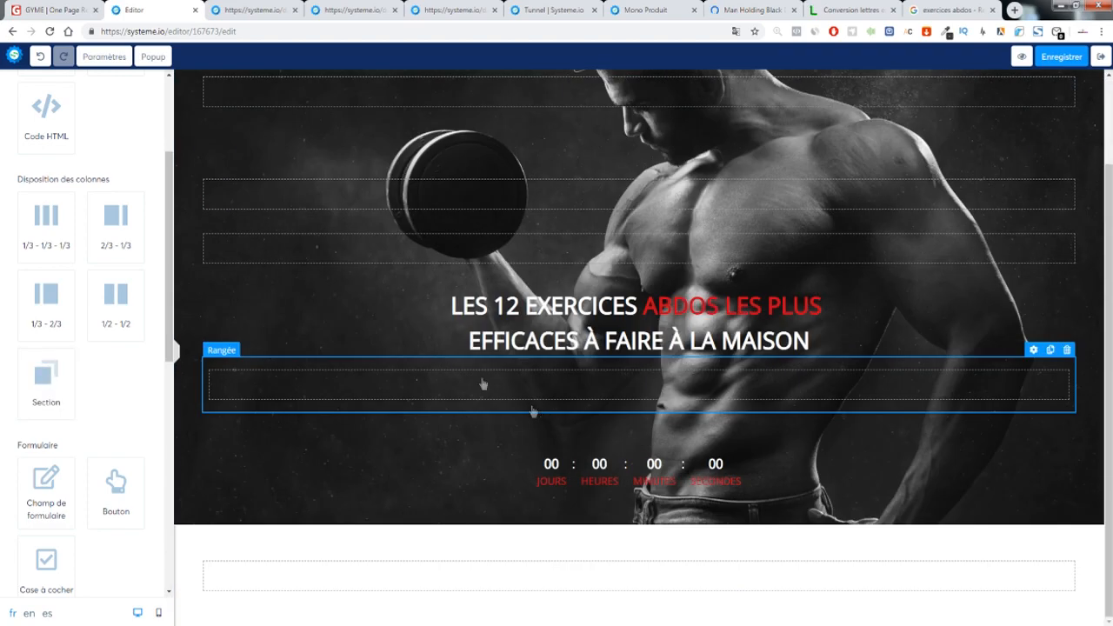
Close the extra preview, Tunnel, Mono Produit and Pexels tabs, keeping the editor open
left_click(255, 10)
left_click(295, 10)
left_click(295, 11)
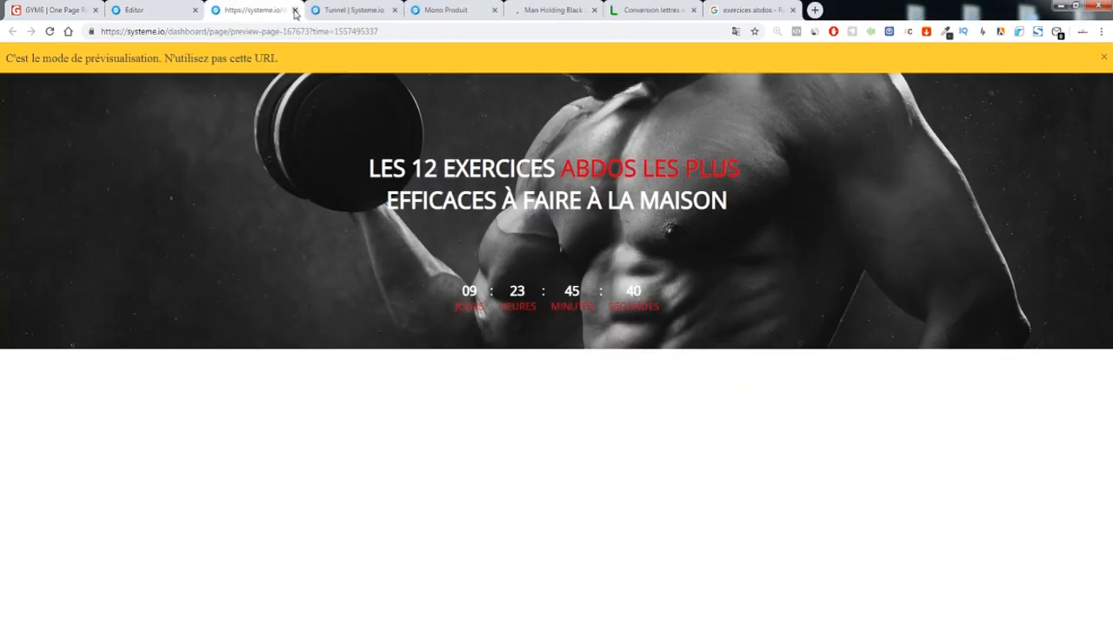
left_click(295, 11)
left_click(295, 10)
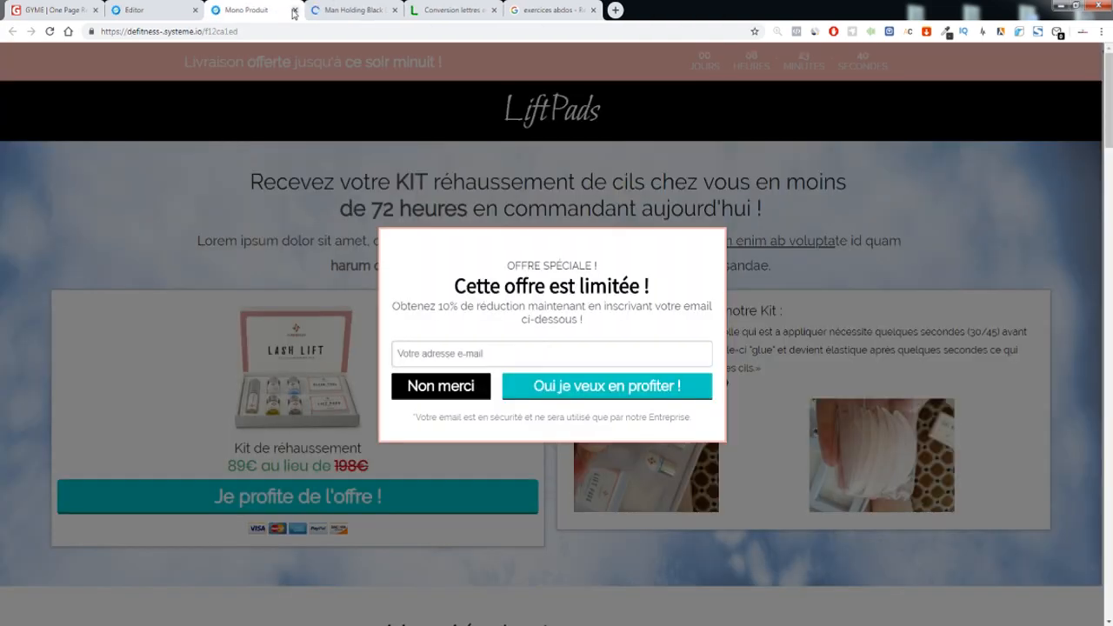
left_click(295, 11)
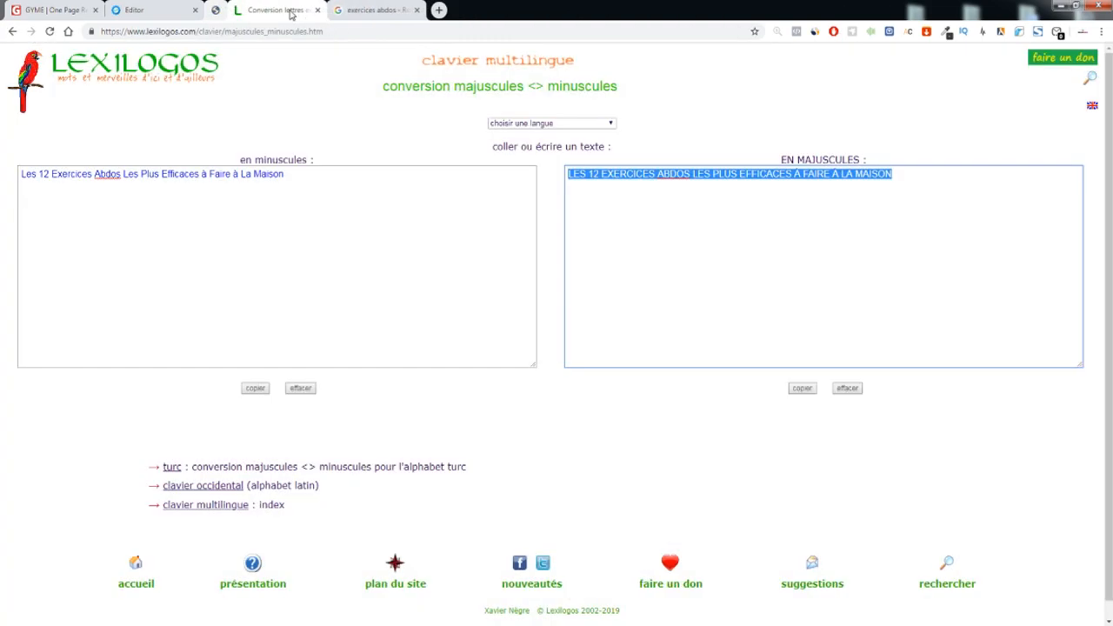
left_click(295, 11)
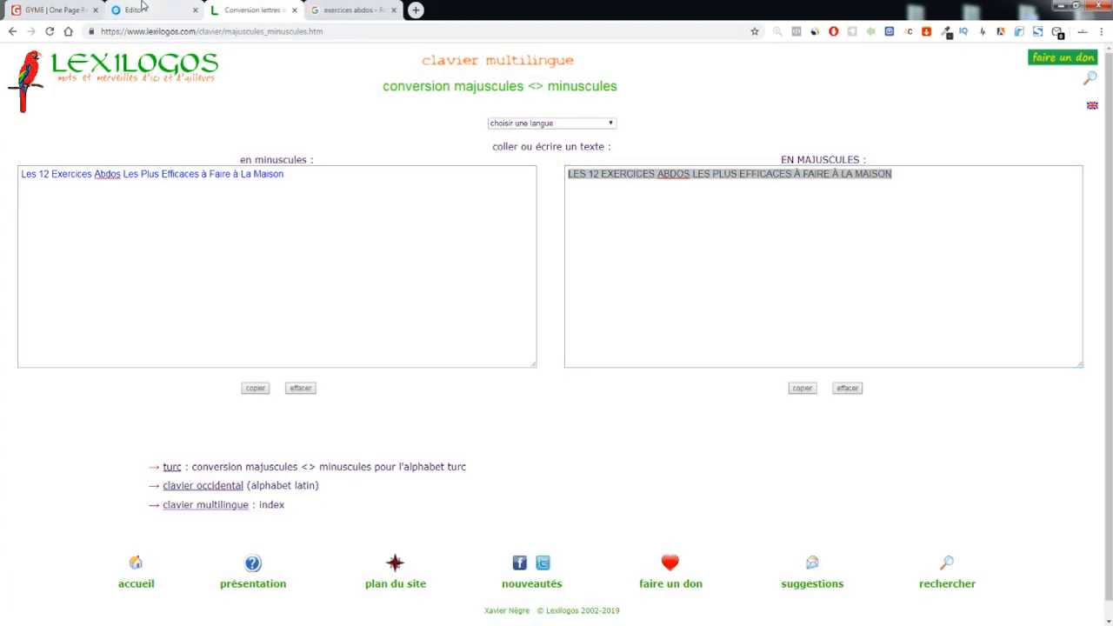
left_click(144, 8)
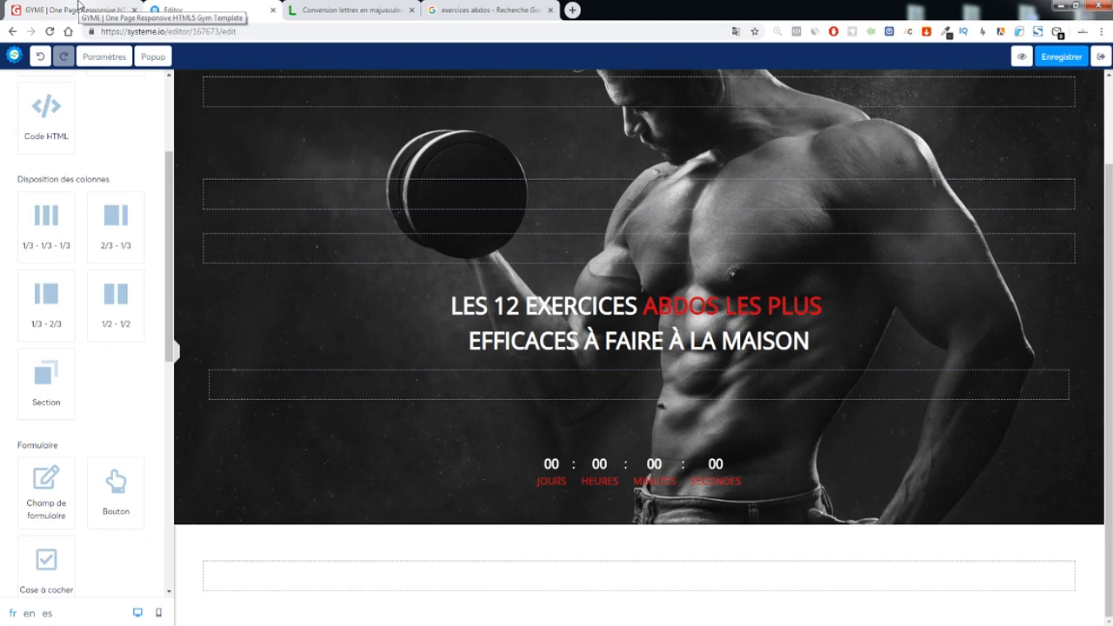
Scroll the GYME template to its BE FIT HERE section and study that heading
left_click(78, 7)
scroll(521, 320, "down", 10)
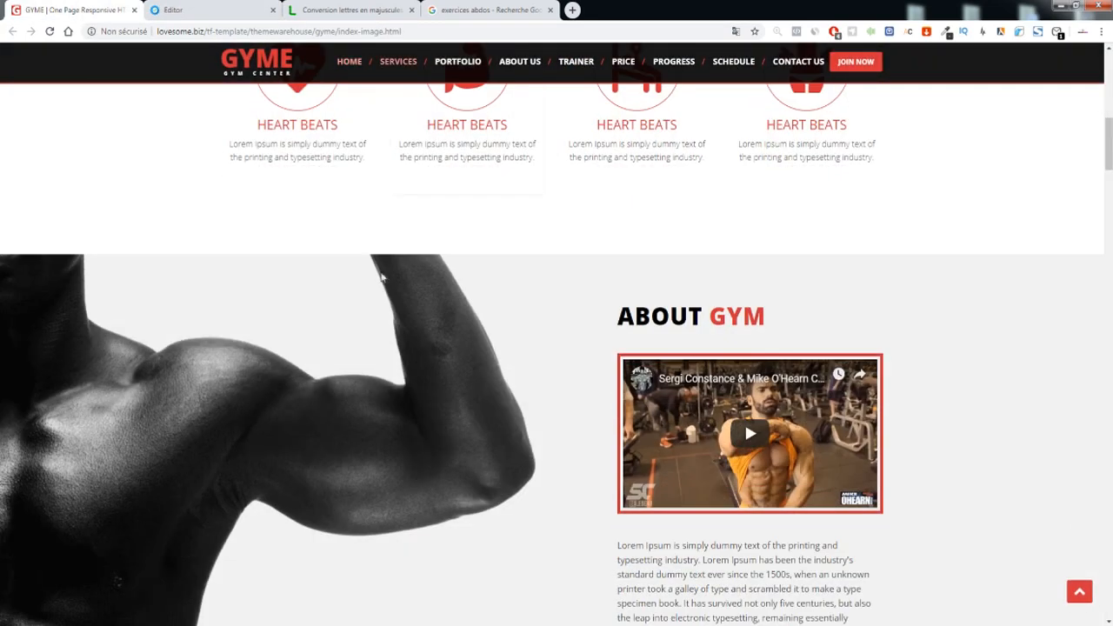
scroll(382, 277, "up", 3)
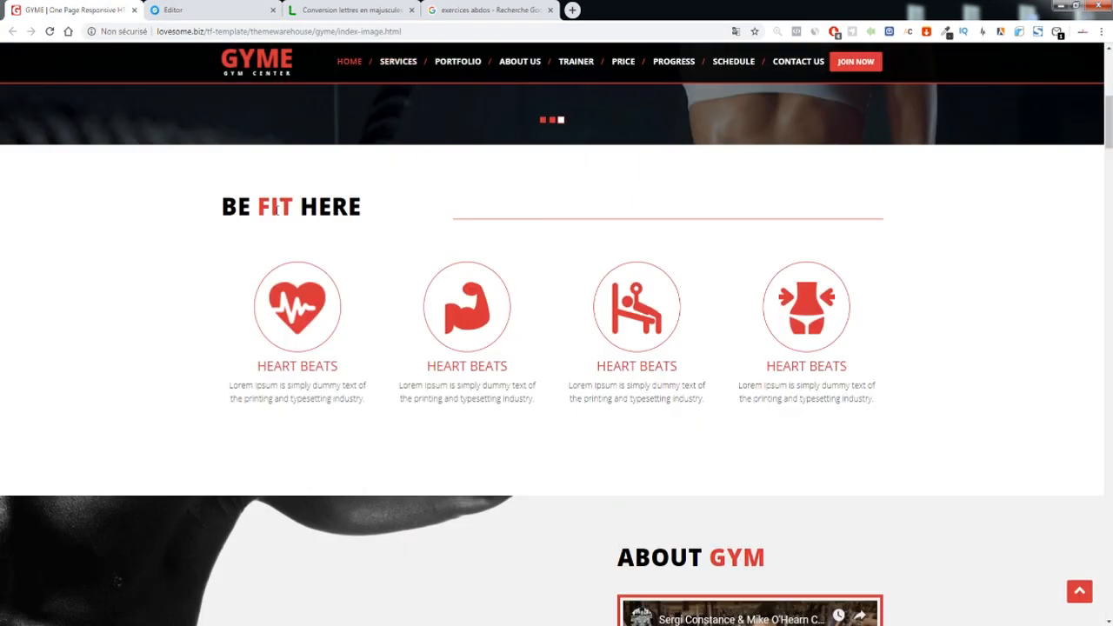
scroll(274, 209, "down", 2)
scroll(235, 204, "up", 4)
scroll(247, 252, "down", 2)
left_click_drag(375, 265, 370, 268)
left_click(442, 288)
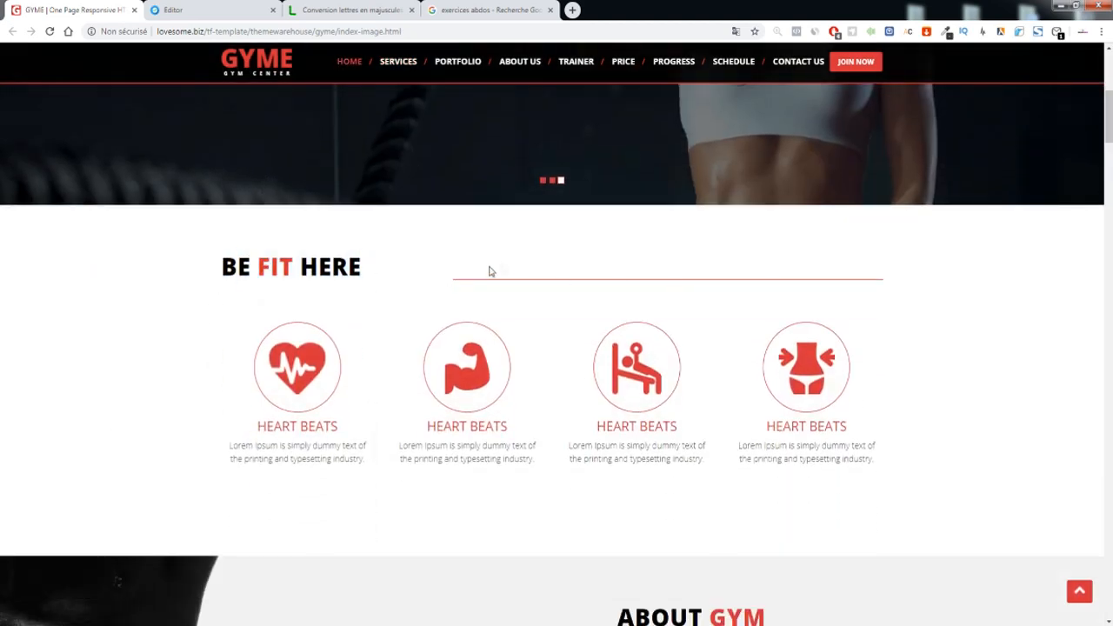
left_click_drag(279, 268, 506, 324)
left_click(515, 267)
Duplicate the hero headline into the new white section below the banner
left_click(174, 10)
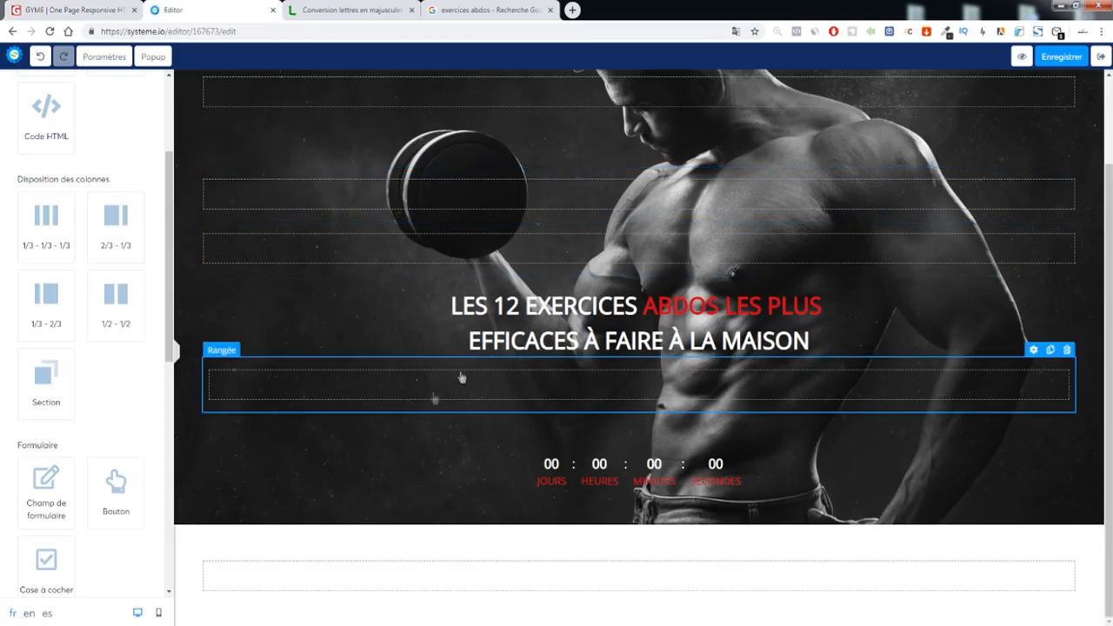
left_click(1052, 281)
left_click_drag(590, 335, 439, 575)
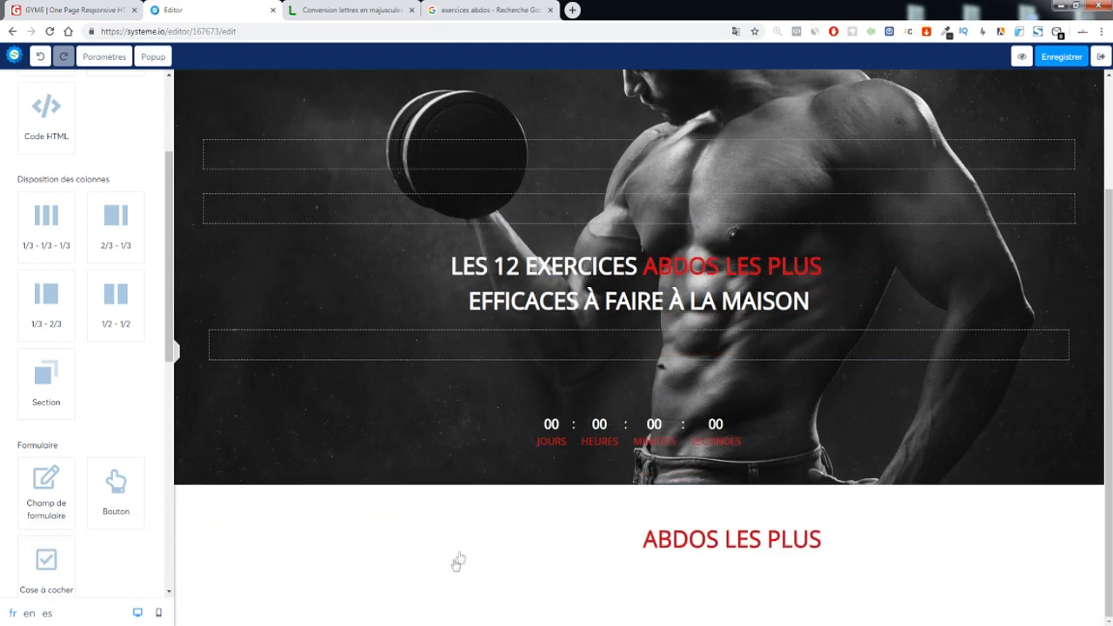
triple_click(670, 545)
left_click(602, 602)
left_click(612, 567)
Make the duplicated title black and left-aligned
key("ctrl+a")
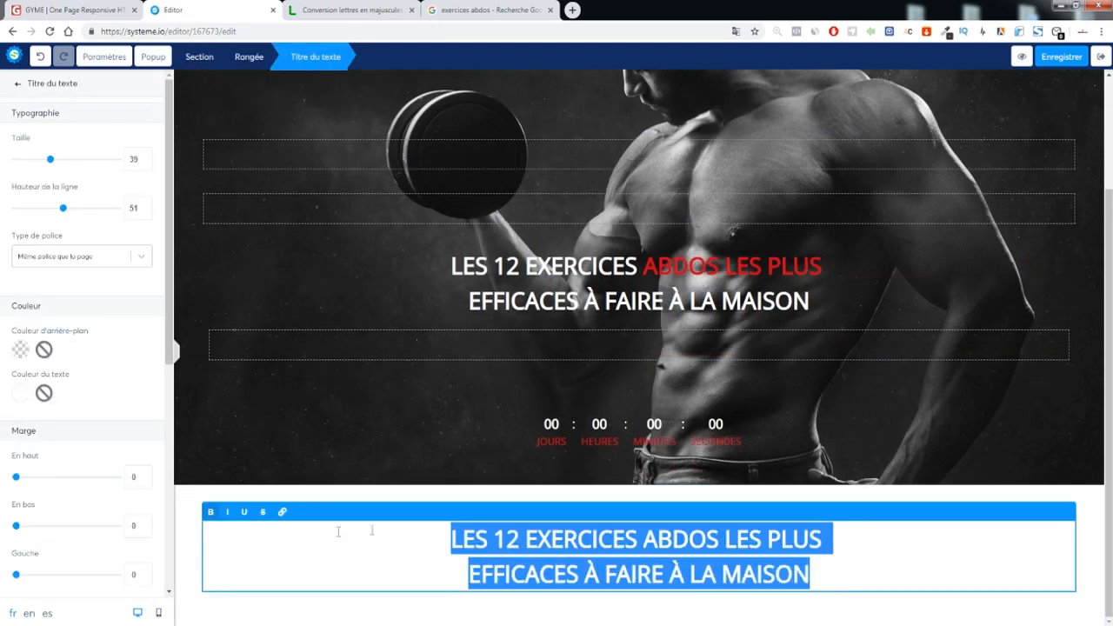
left_click(23, 395)
left_click(80, 579)
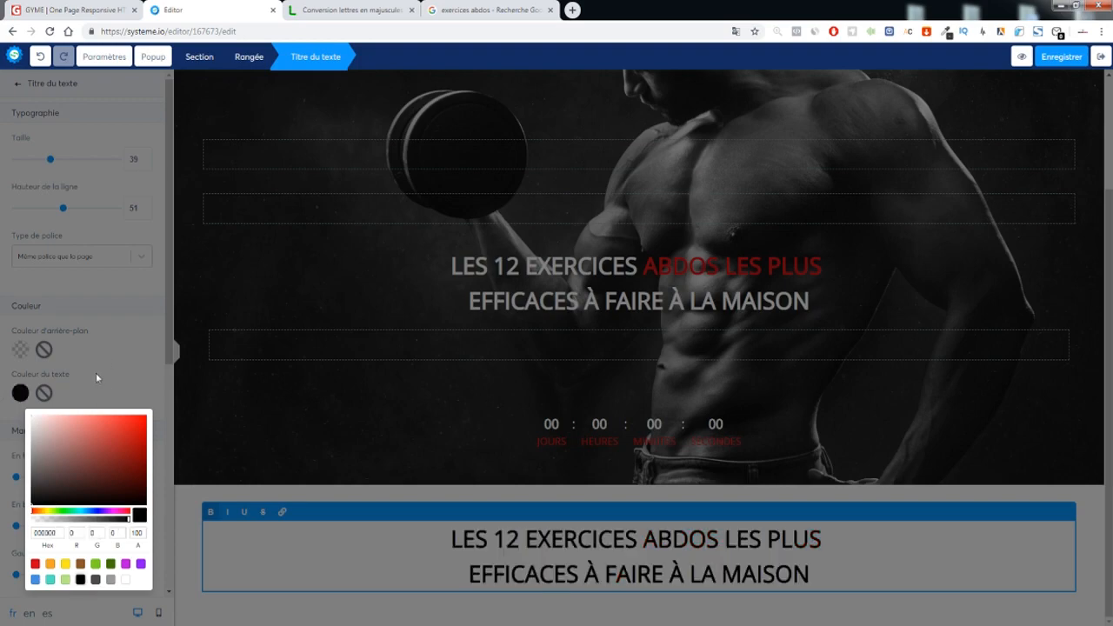
left_click(84, 435)
scroll(52, 452, "down", 2)
left_click(34, 485)
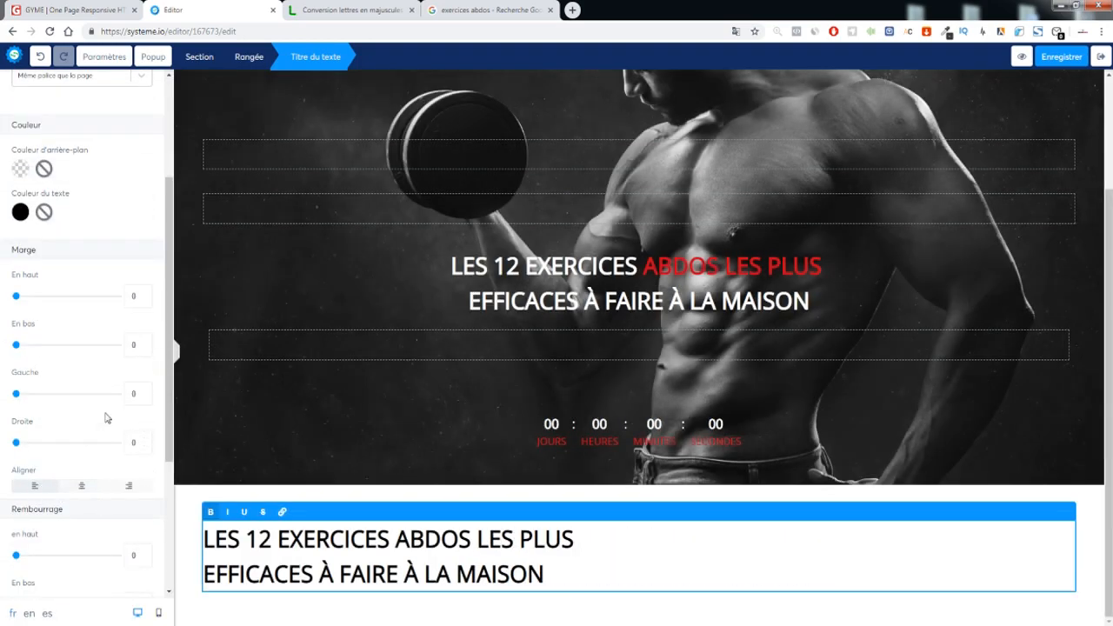
Trim the title to 'LES 12 EXERCICES ABDOS' and colour 'EXERCICES ABDOS' red
left_click_drag(478, 539, 666, 581)
key("BackSpace")
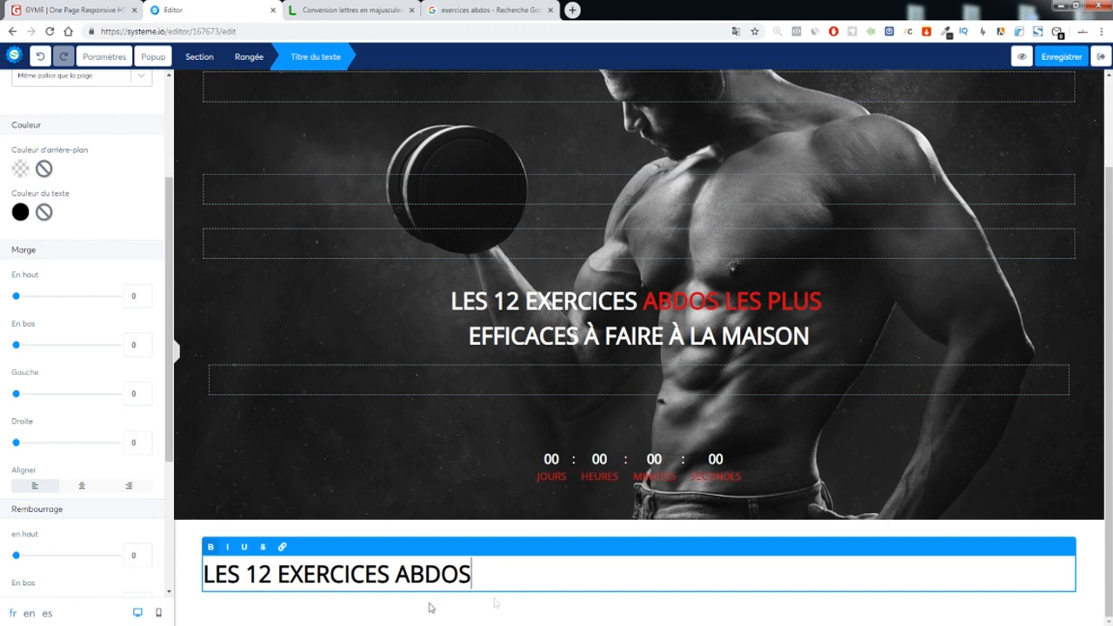
left_click_drag(248, 573, 388, 574)
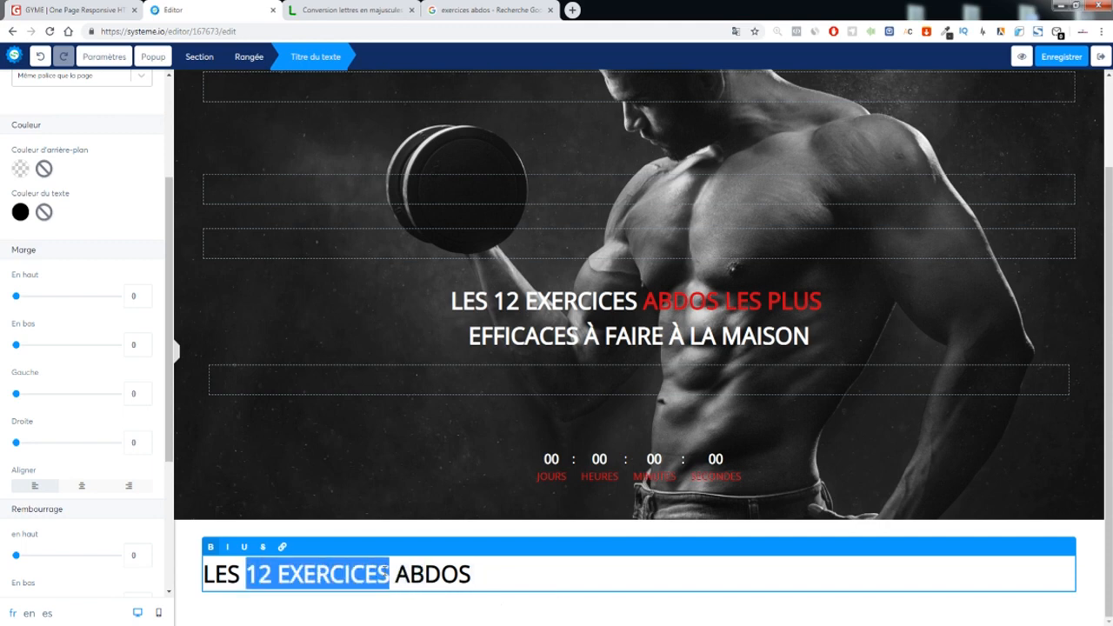
left_click_drag(485, 574, 293, 574)
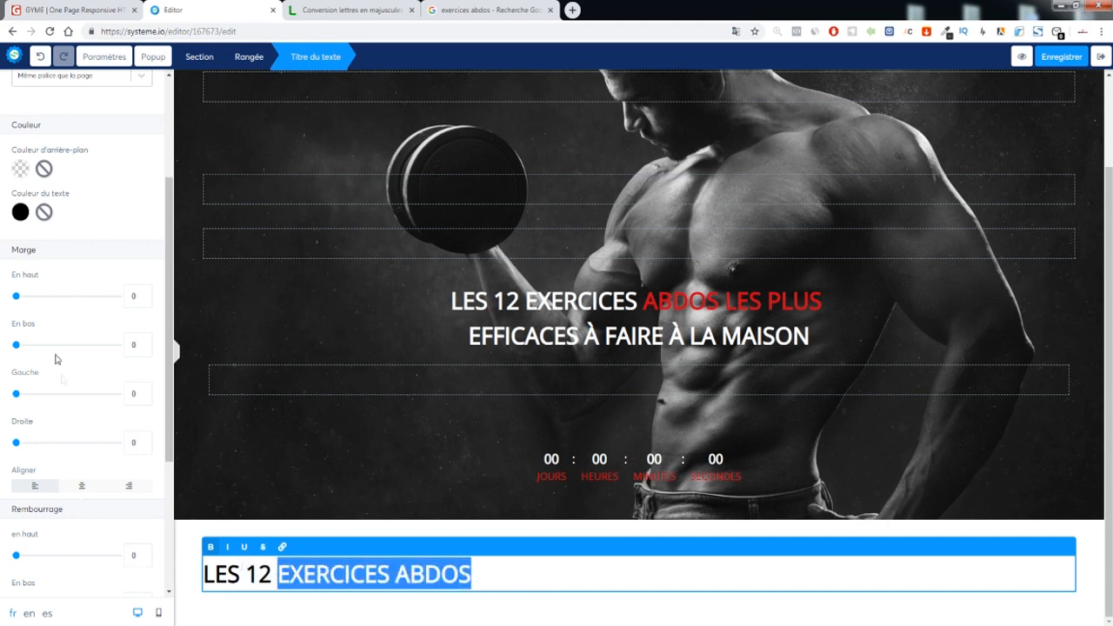
left_click(19, 212)
left_click(35, 382)
left_click(396, 561)
left_click(382, 609)
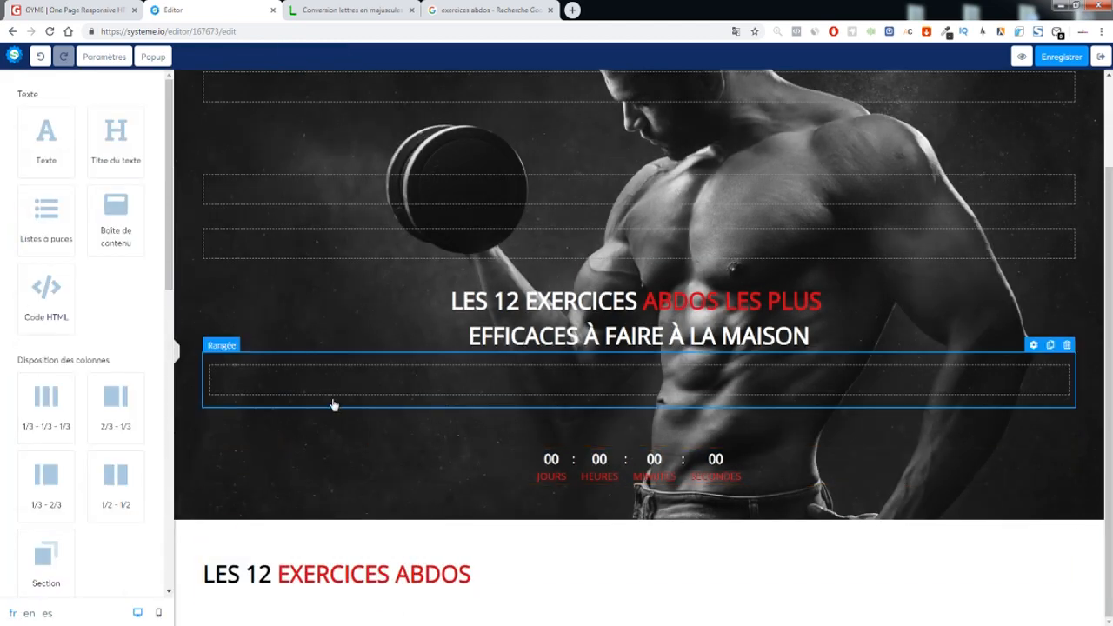
Add a 1/3-1/3-1/3 row below the heading and set its side padding to 0
left_click_drag(41, 399, 461, 600)
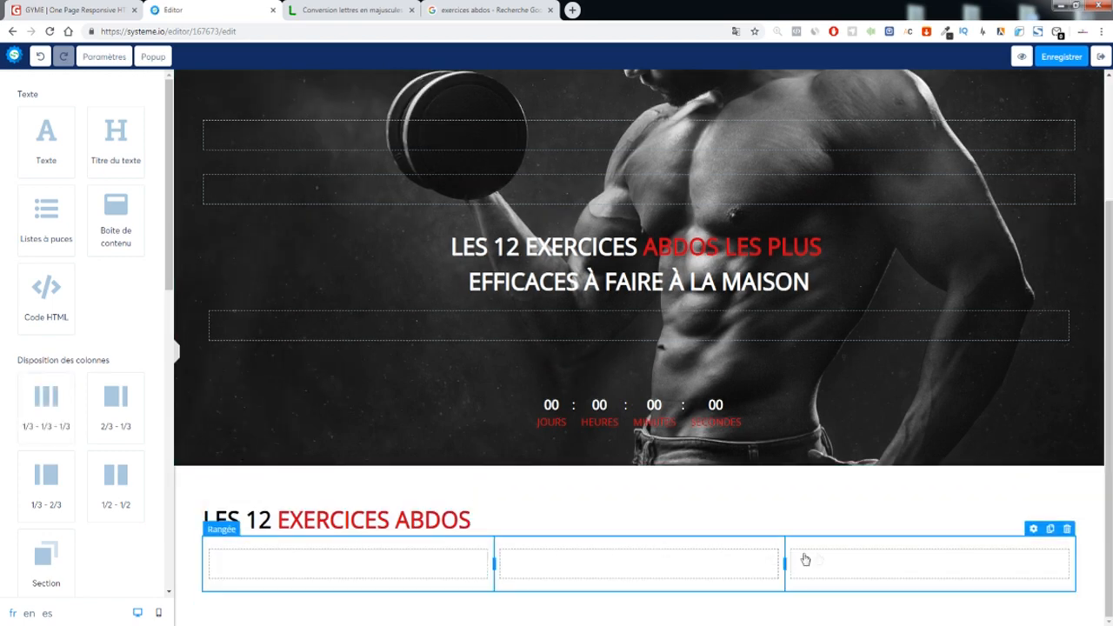
left_click(1032, 530)
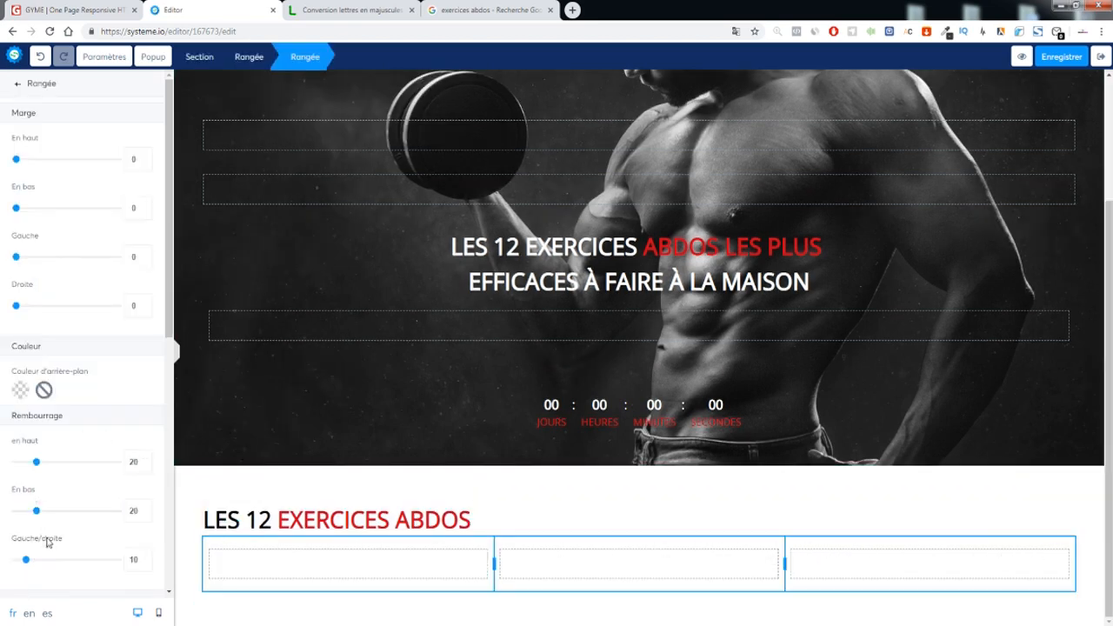
left_click_drag(26, 562, 3, 563)
left_click(314, 489)
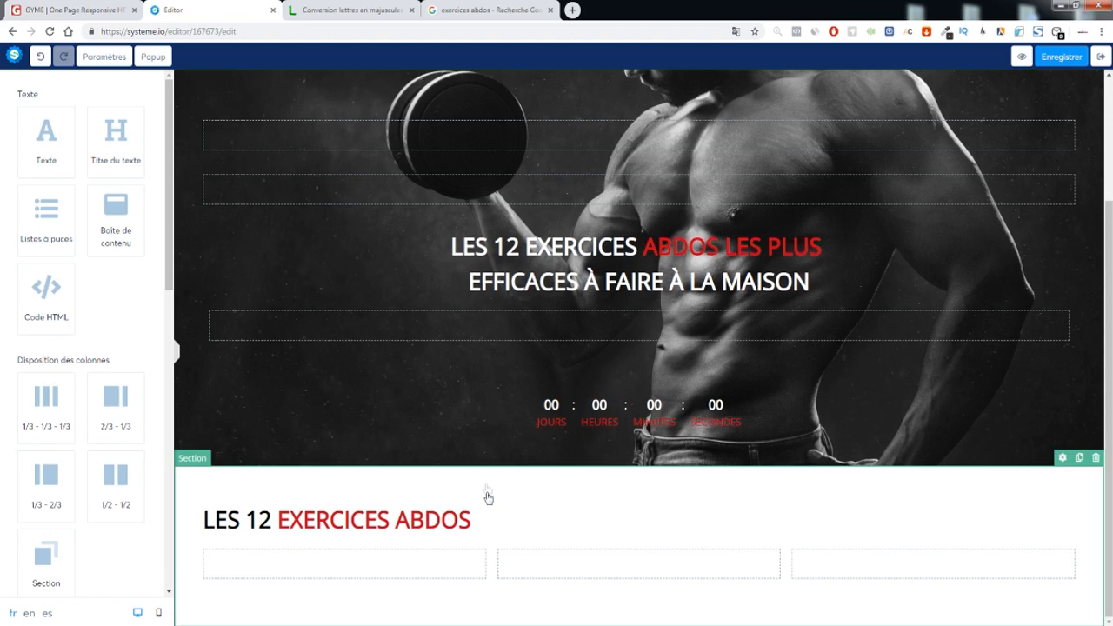
scroll(64, 287, "down", 2)
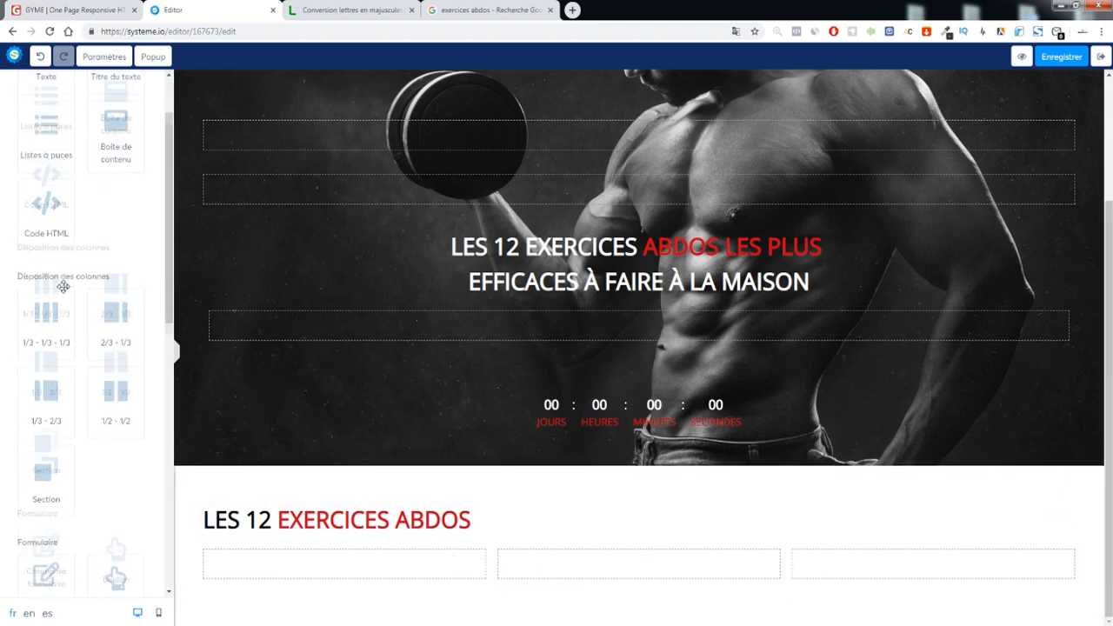
scroll(64, 287, "up", 2)
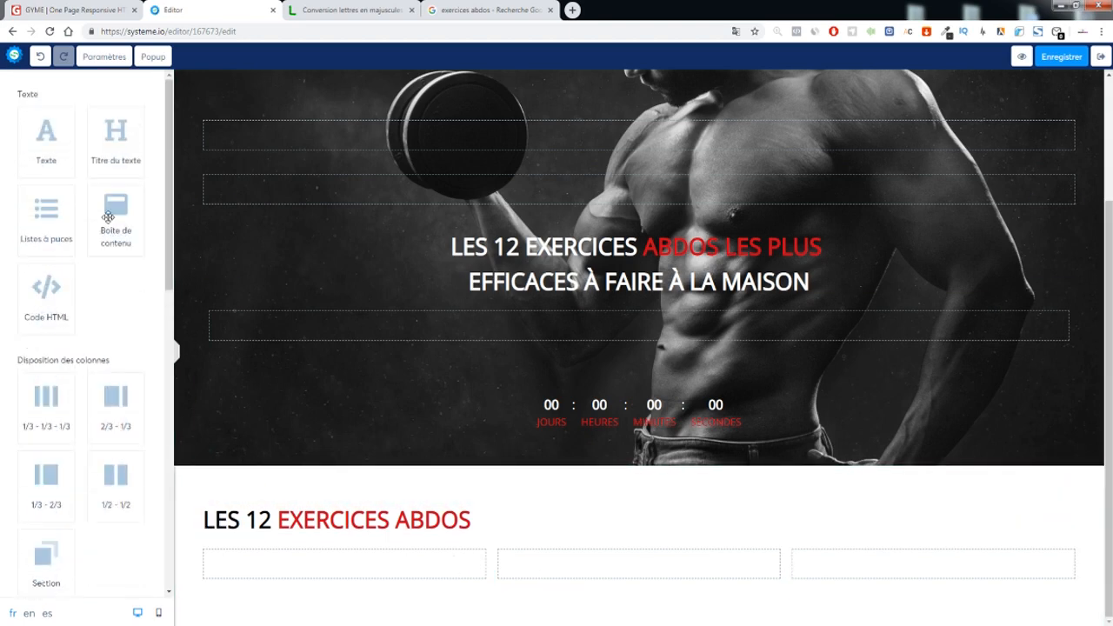
Discard a content box from the middle column and zero the first column's top and bottom padding
left_click_drag(109, 212, 584, 561)
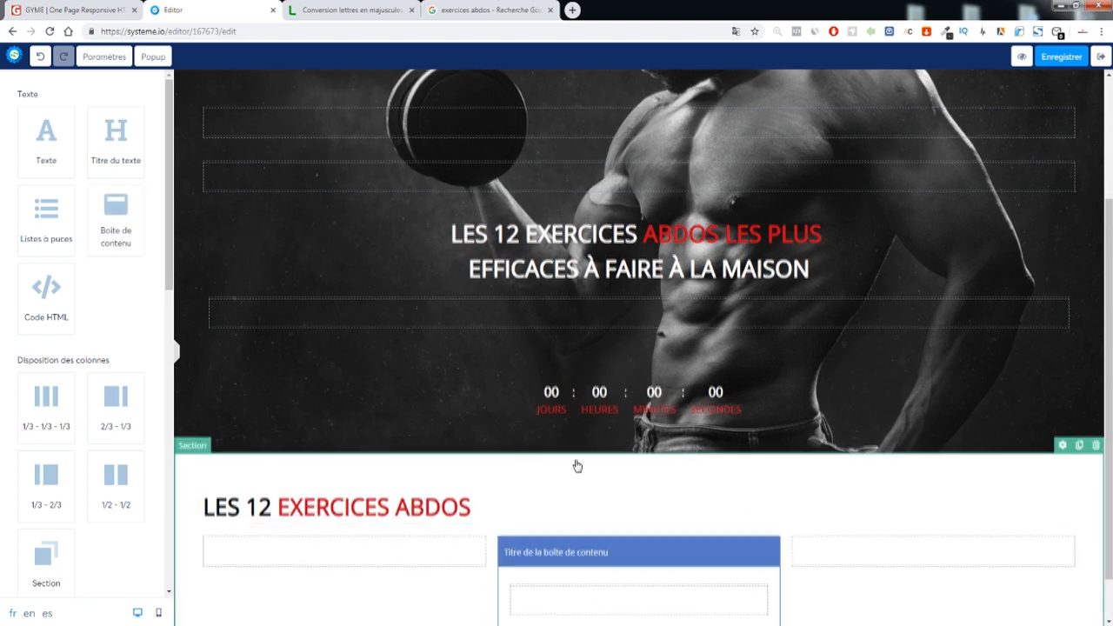
left_click(773, 513)
left_click(604, 101)
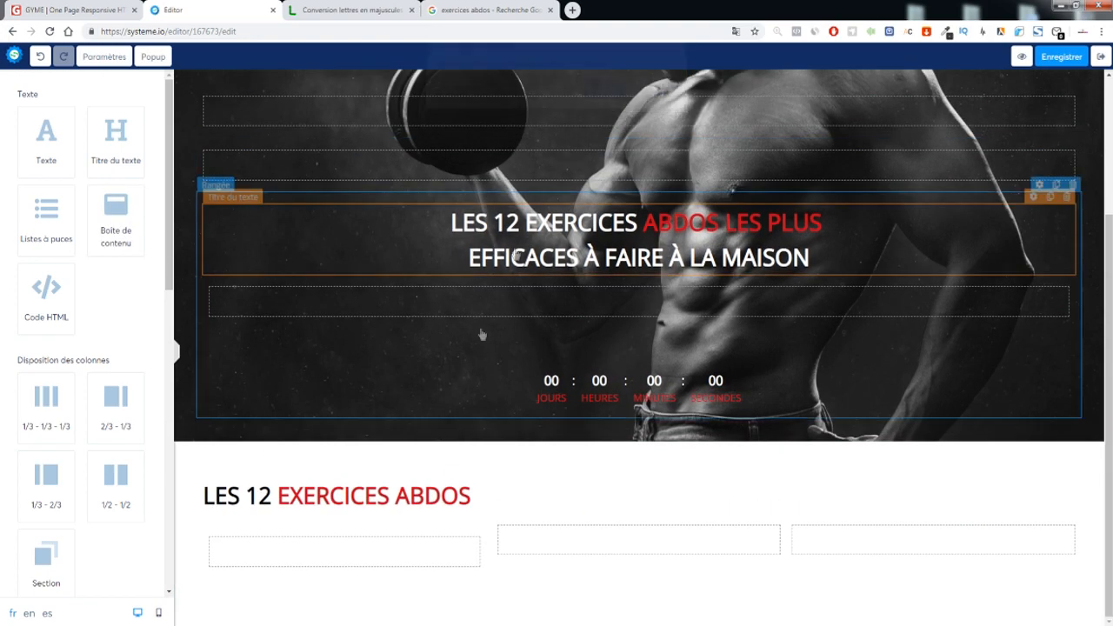
left_click(443, 518)
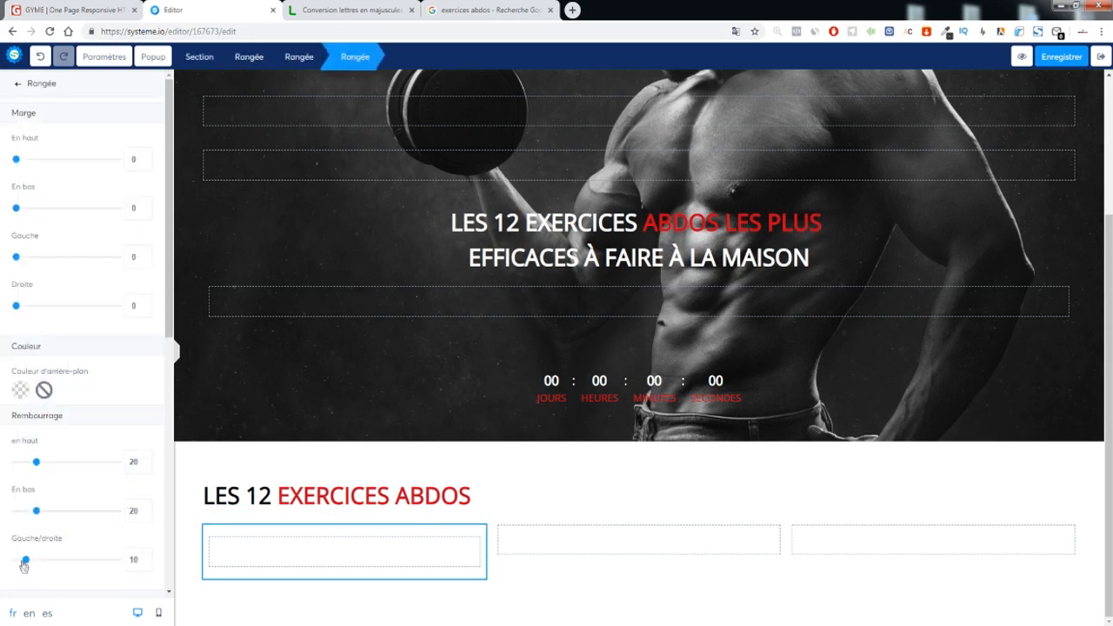
left_click_drag(33, 520, 14, 518)
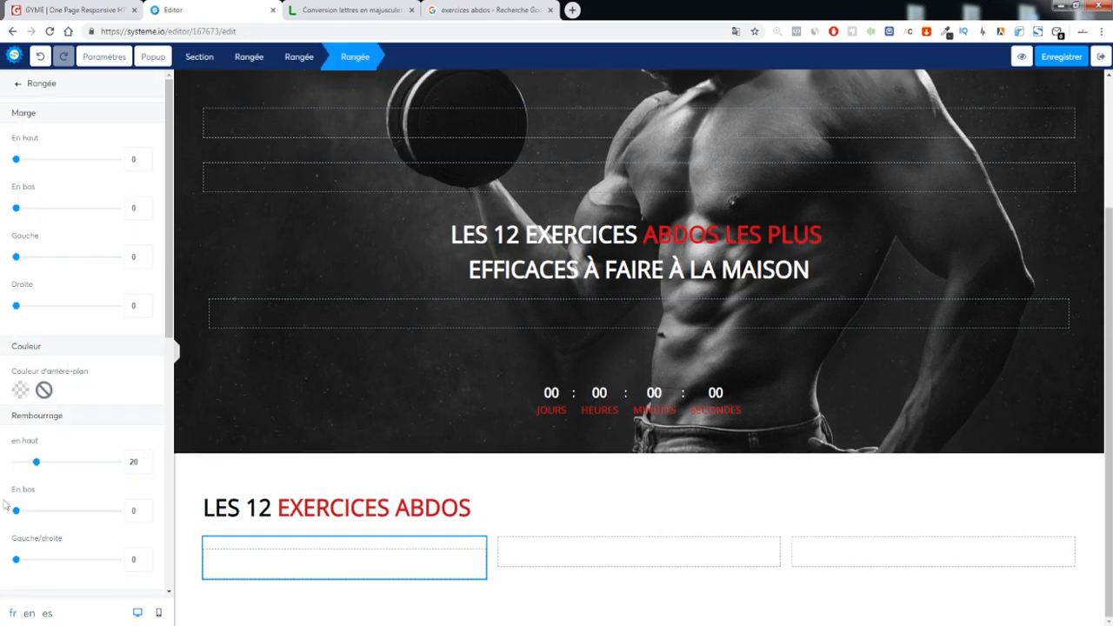
left_click_drag(37, 468, 7, 477)
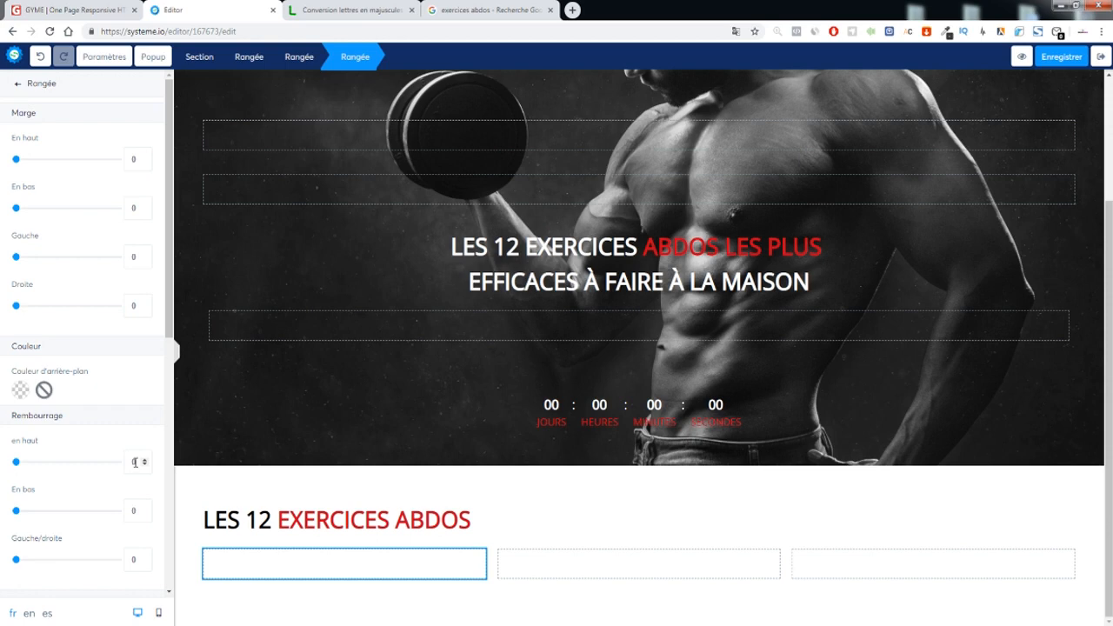
left_click(548, 510)
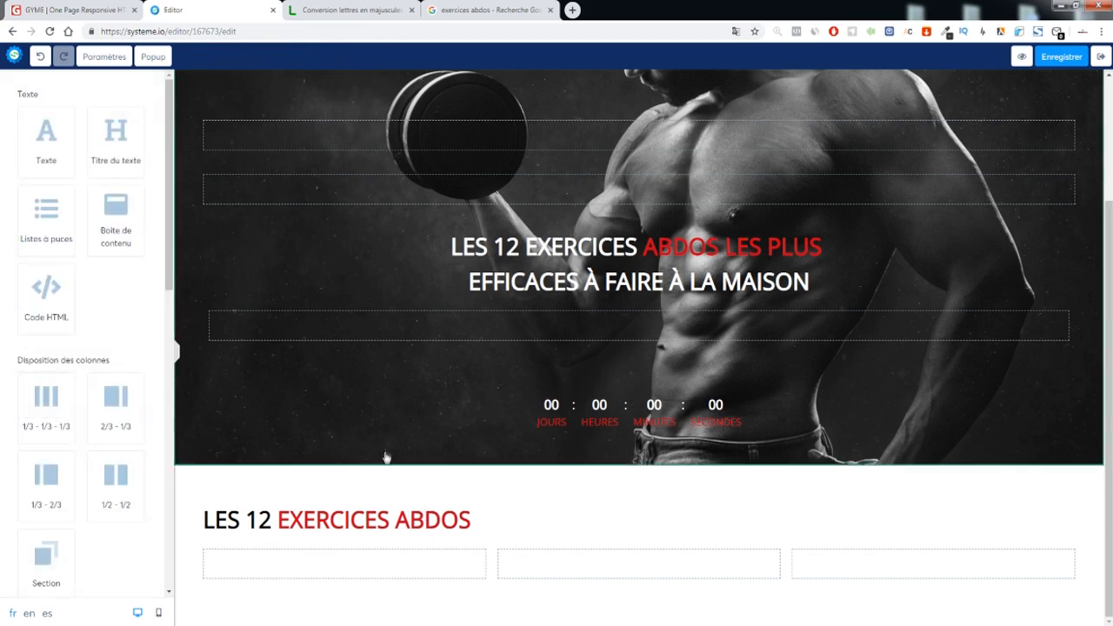
Drop a demo Image element into the first column, then bring up the GYME template
scroll(113, 196, "down", 5)
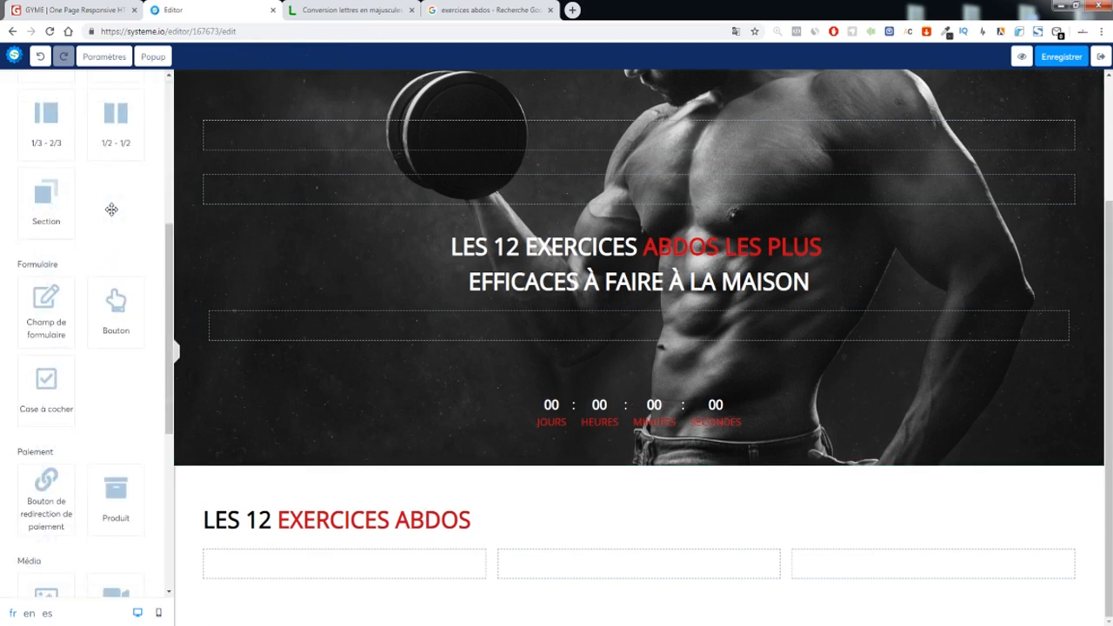
scroll(121, 247, "down", 2)
left_click_drag(50, 357, 361, 476)
left_click(86, 9)
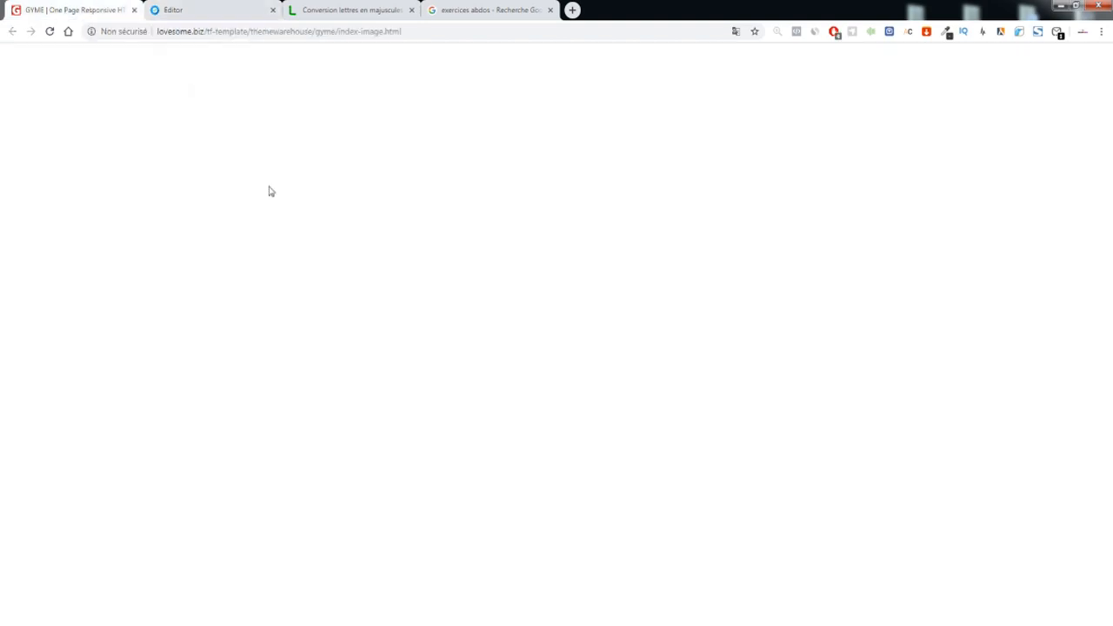
Copy the first card's 'HEART BEATS' heading from the GYME template and return to the editor
right_click(303, 363)
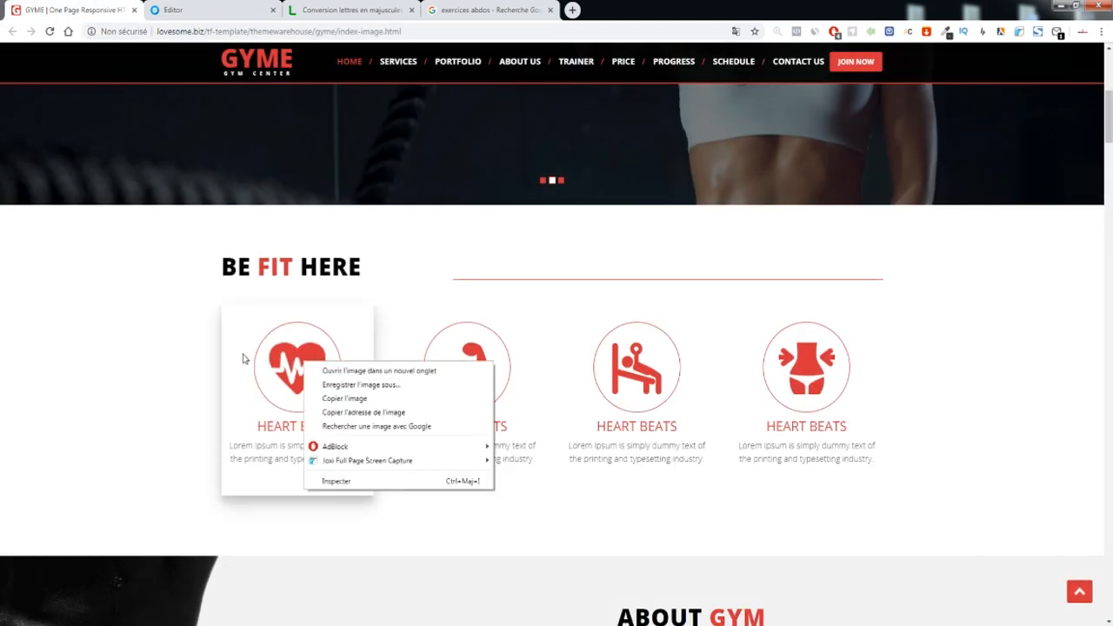
left_click(233, 365)
left_click_drag(356, 433, 293, 423)
double_click(282, 424)
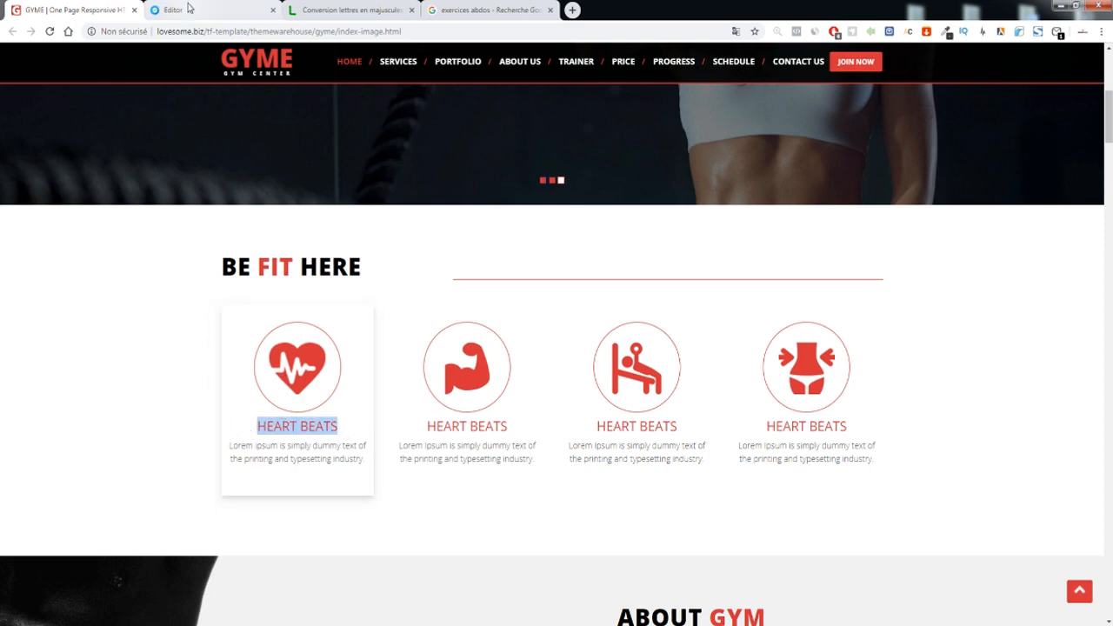
left_click(200, 9)
scroll(120, 230, "up", 3)
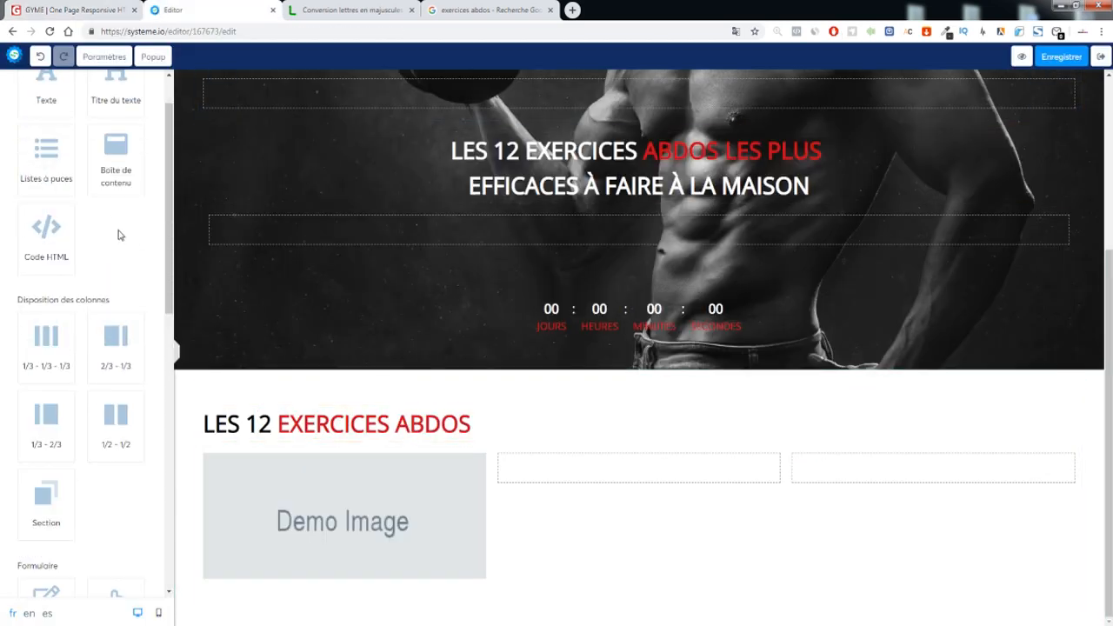
Place a Lorem ipsum text under a demo image in column one, regrouping via a temporary content box
left_click_drag(46, 139, 385, 576)
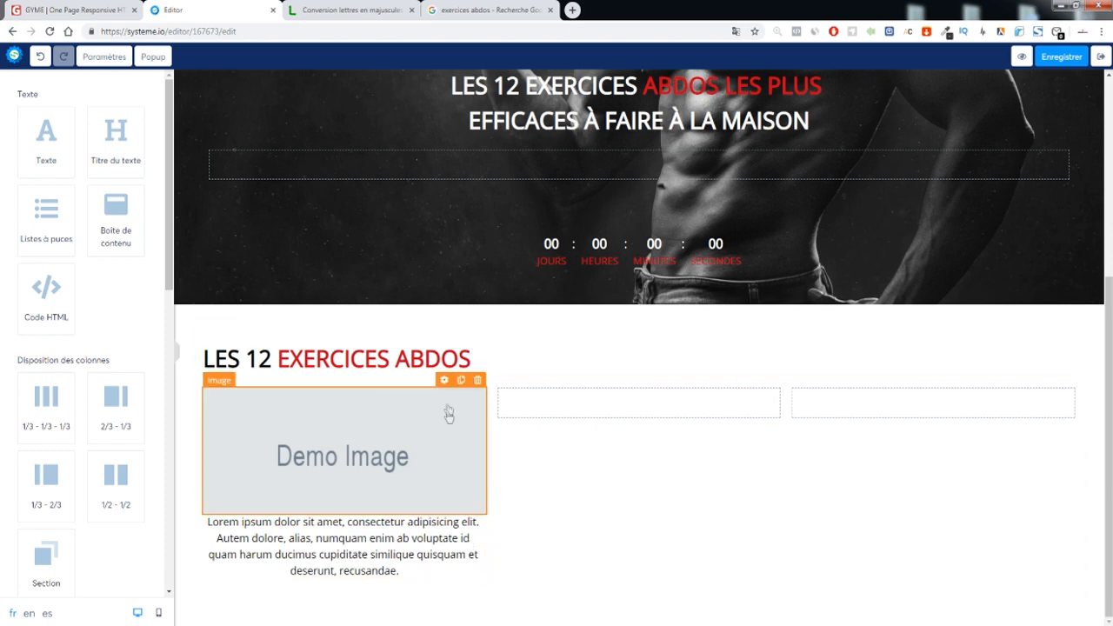
left_click(480, 384)
key("Return")
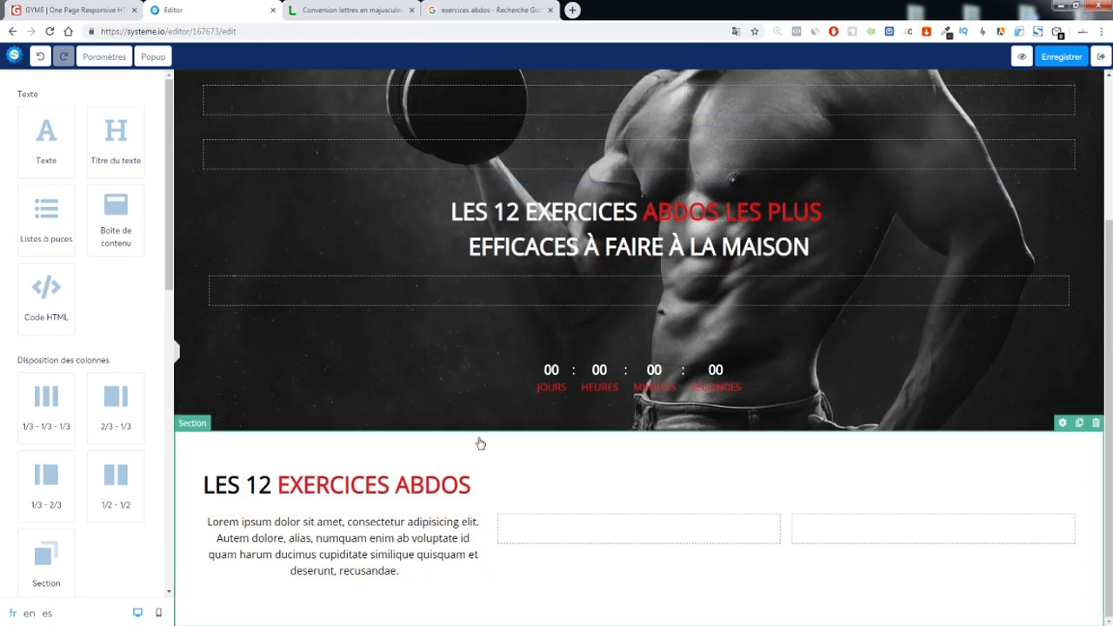
left_click_drag(115, 218, 661, 523)
left_click_drag(365, 504, 612, 522)
scroll(93, 316, "down", 4)
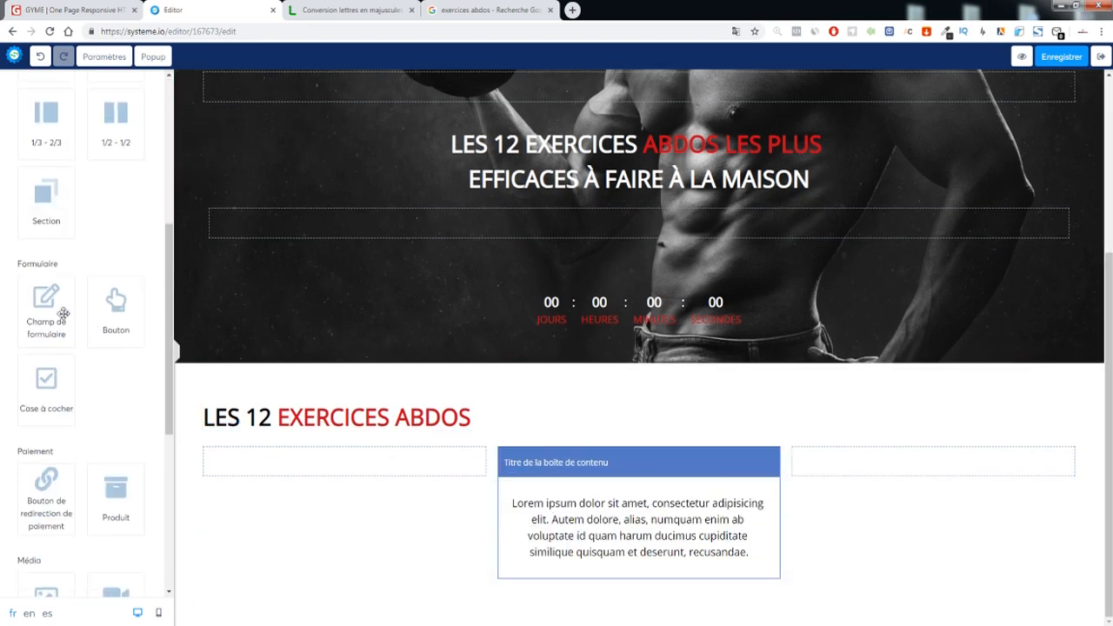
scroll(63, 311, "down", 4)
left_click_drag(48, 306, 640, 508)
left_click_drag(772, 554, 400, 413)
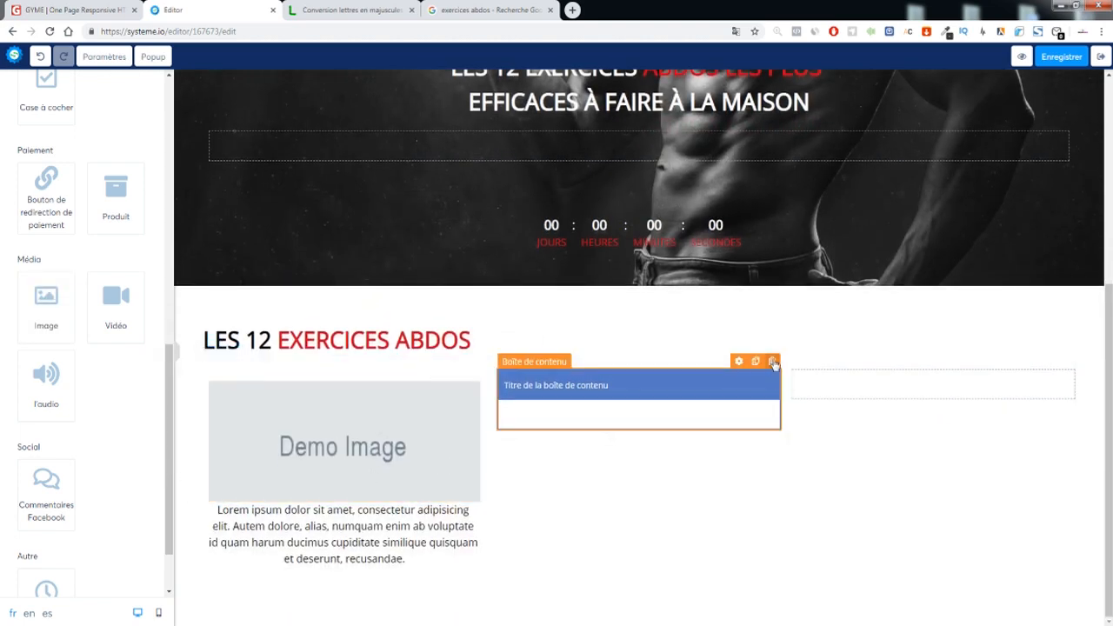
left_click(773, 361)
Replace the text under the image with the pasted 'HEART BEATS' caption in the page font
left_click(607, 100)
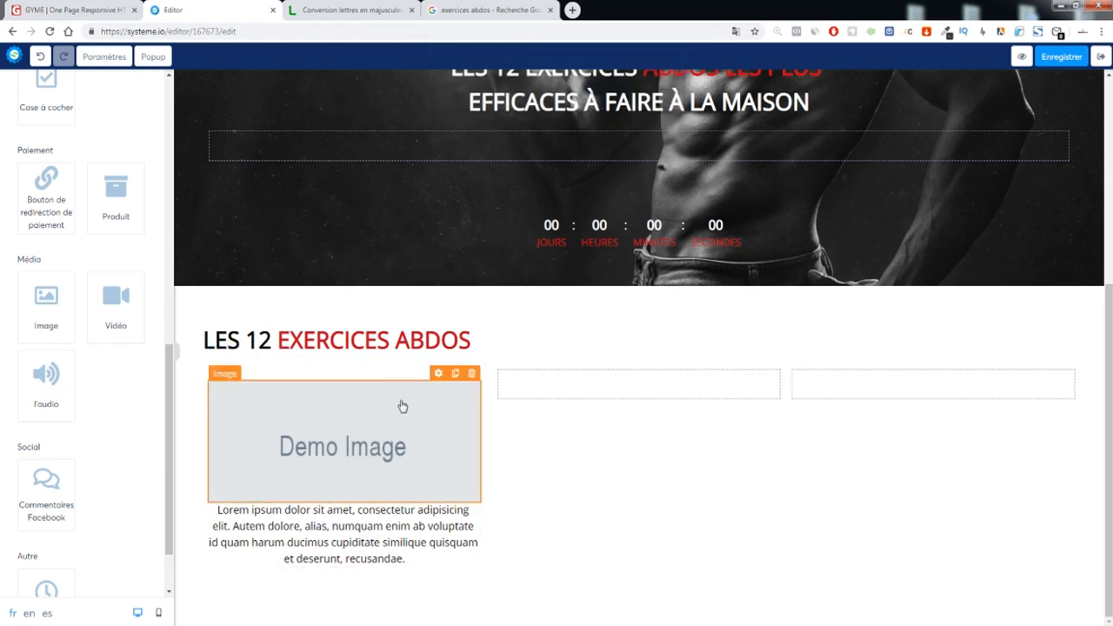
triple_click(373, 522)
type("HEART BEATS")
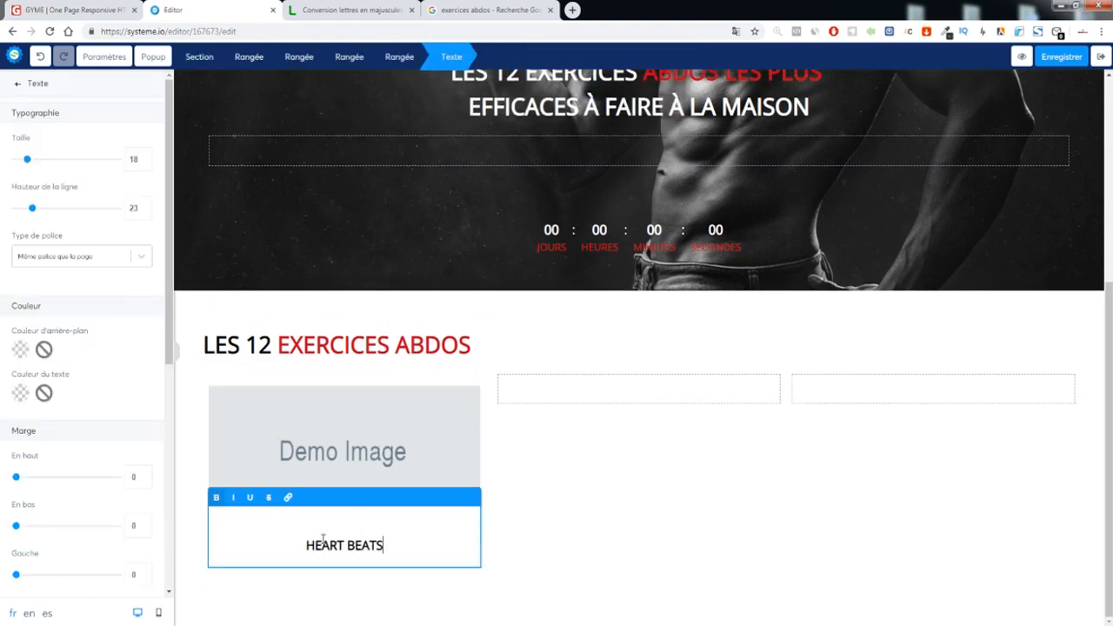
left_click(308, 547)
key("BackSpace")
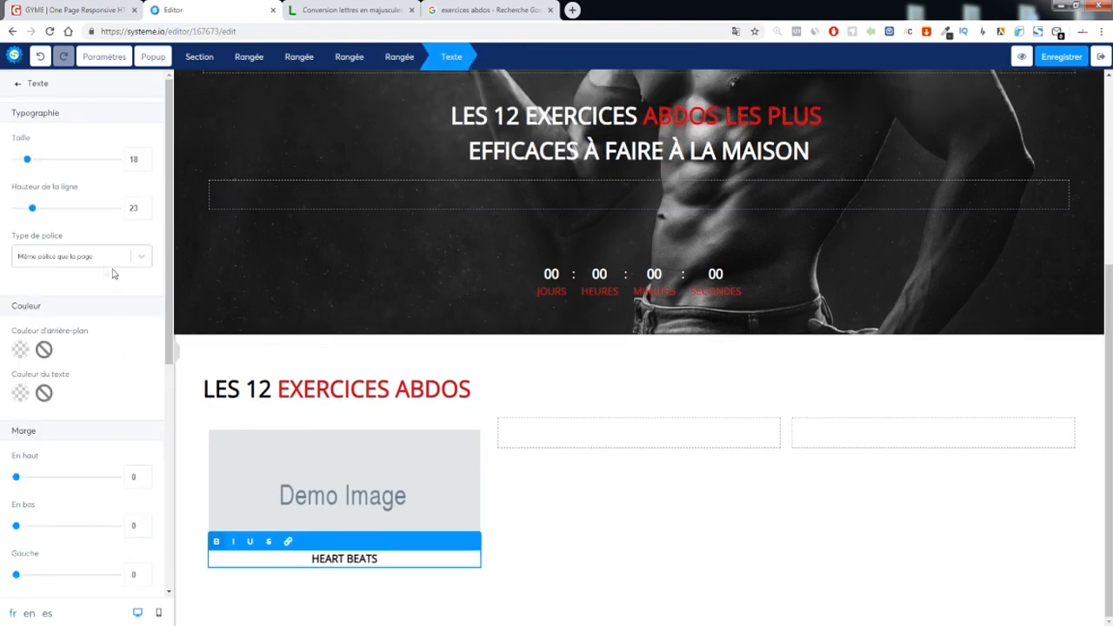
left_click(57, 257)
left_click(49, 302)
left_click(64, 257)
left_click(59, 286)
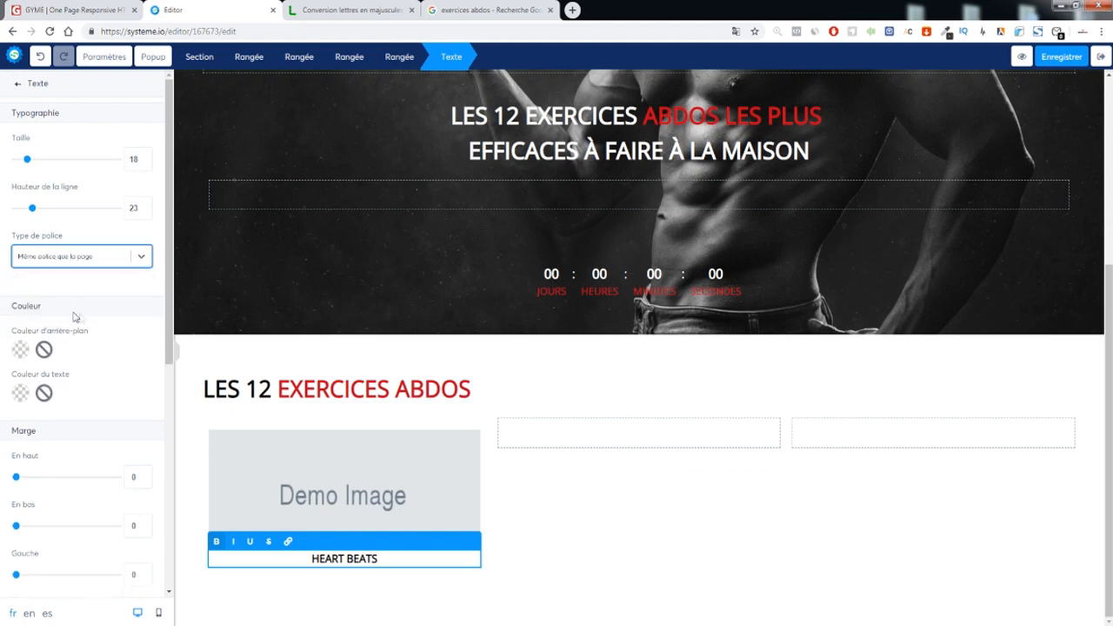
triple_click(349, 557)
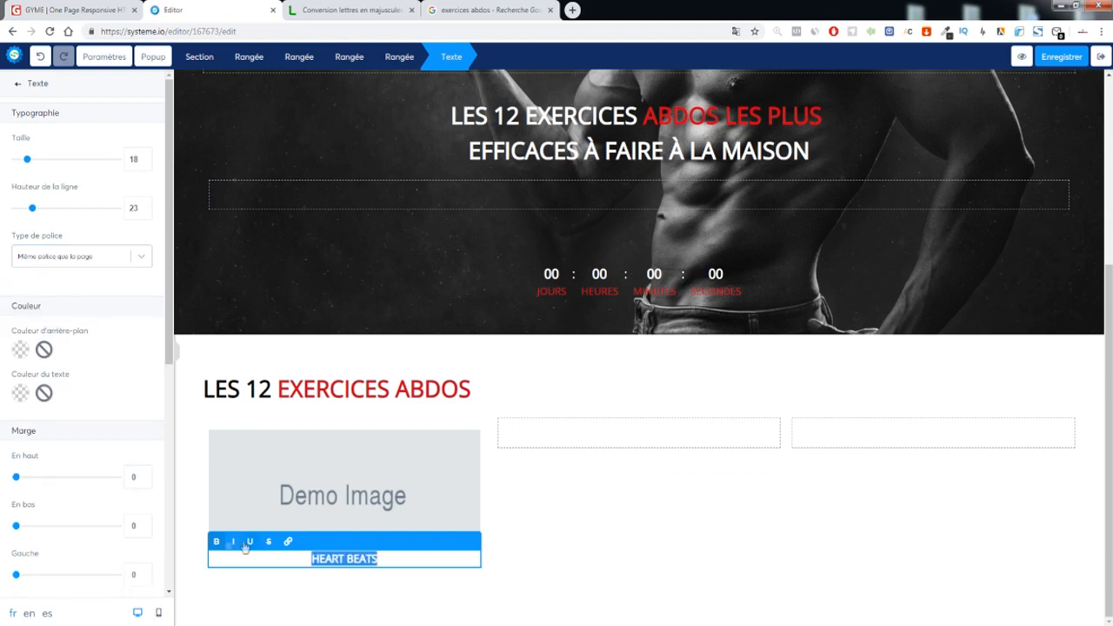
left_click(297, 547)
Make the HEART BEATS caption red, matching the GYME template
left_click(100, 12)
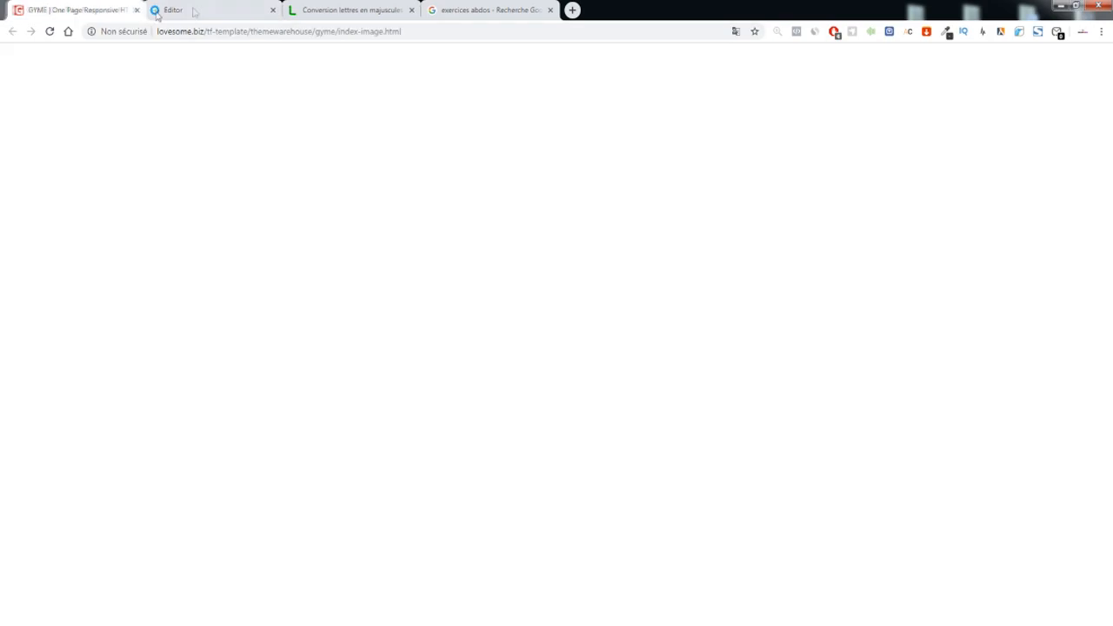
left_click(197, 12)
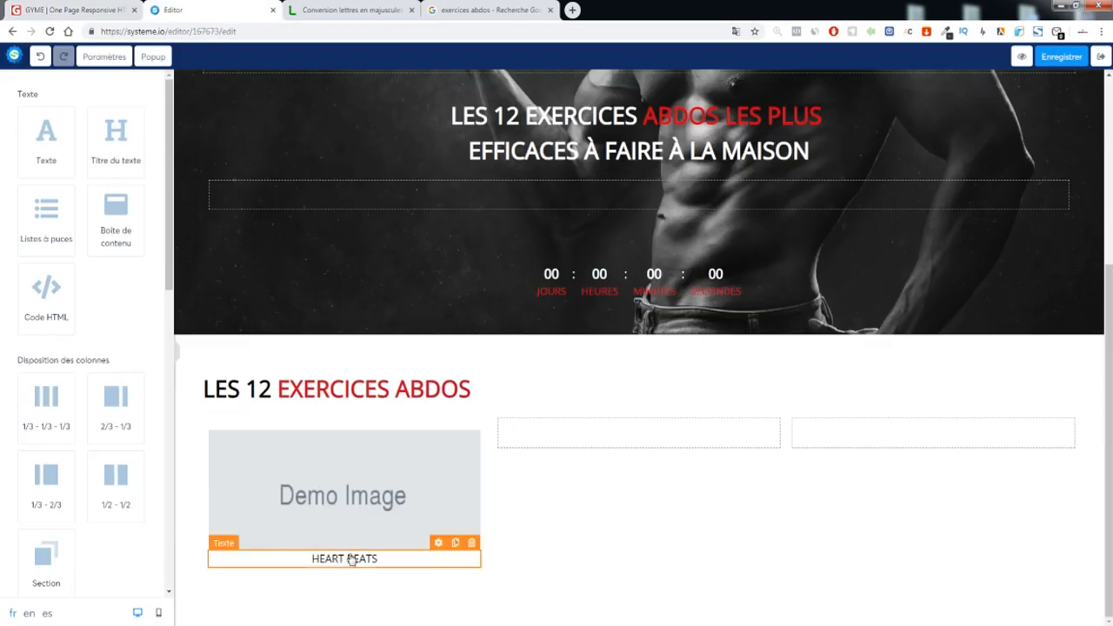
triple_click(356, 556)
left_click(24, 394)
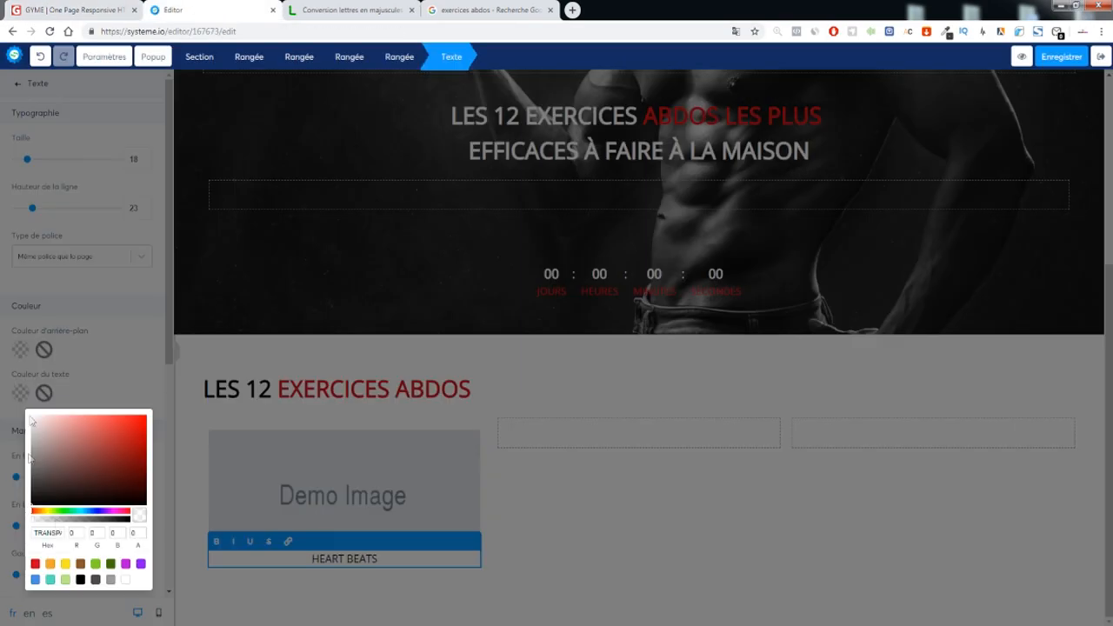
left_click(37, 565)
left_click(133, 350)
left_click(311, 587)
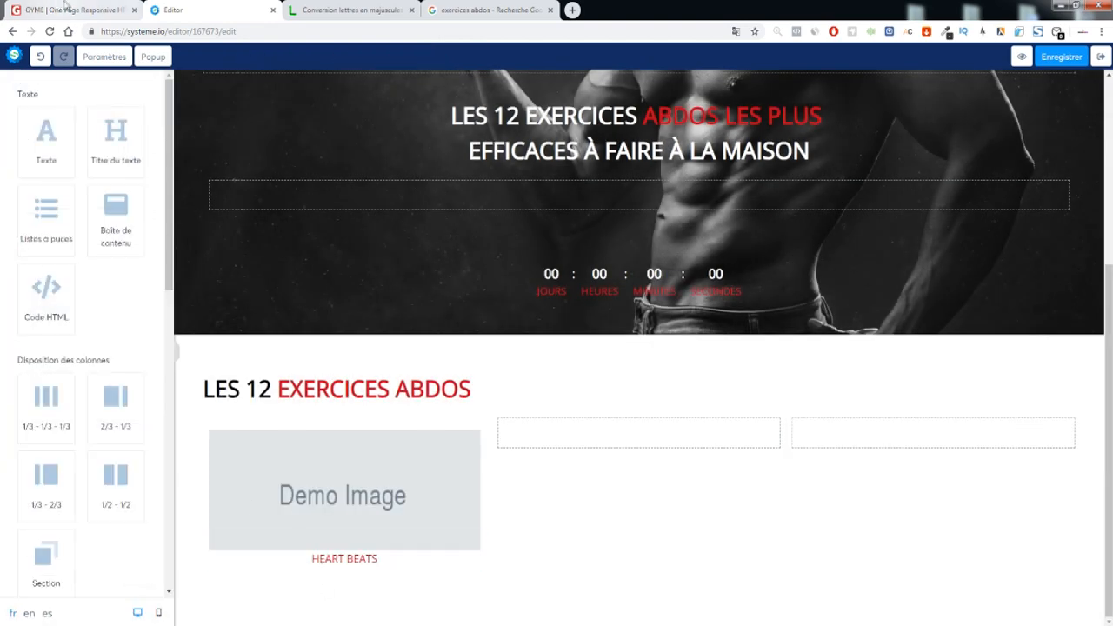
Add a Lorem ipsum paragraph below the caption in dark grey at font size 14
left_click(73, 7)
left_click(219, 14)
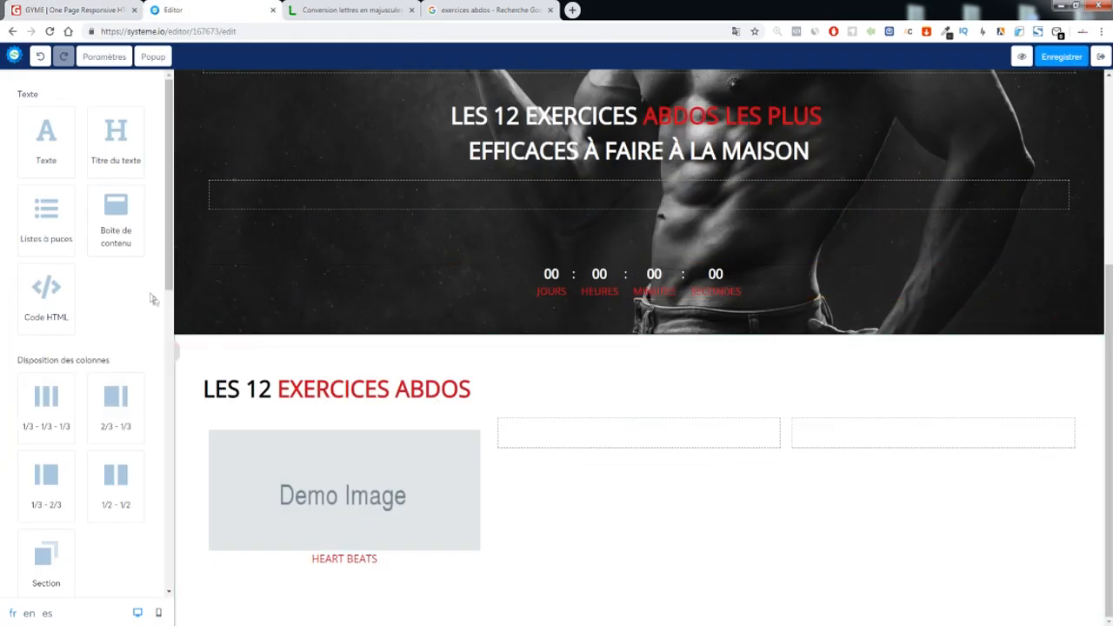
left_click_drag(60, 135, 350, 571)
left_click(350, 571)
key("ctrl+a")
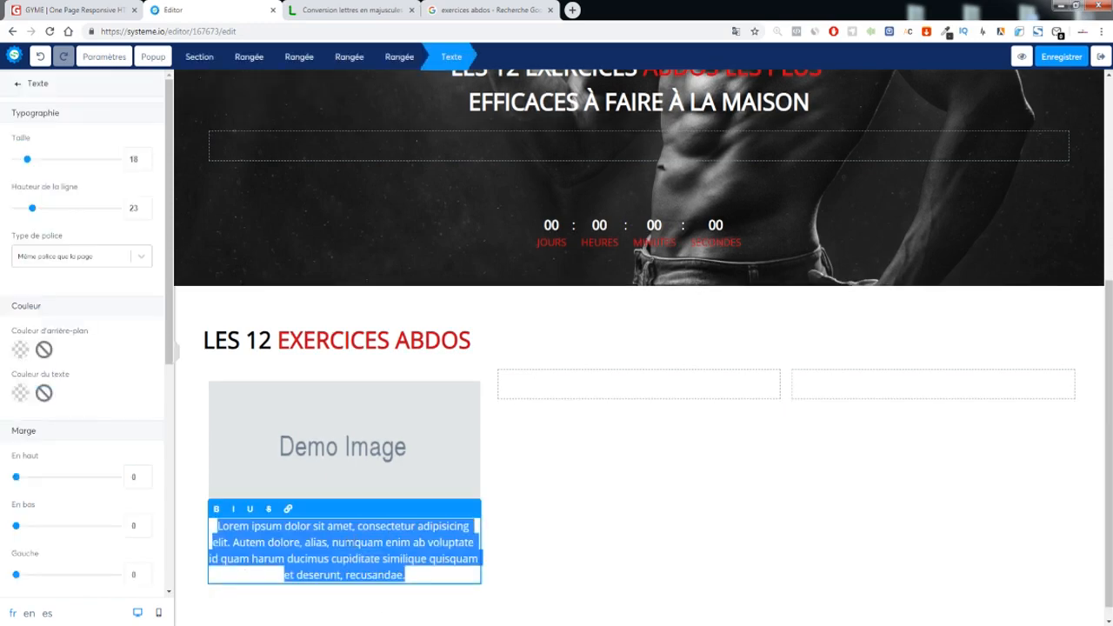
left_click(23, 400)
left_click(45, 483)
left_click(110, 341)
left_click(146, 162)
left_click(146, 163)
left_click(146, 162)
left_click(146, 163)
left_click(622, 507)
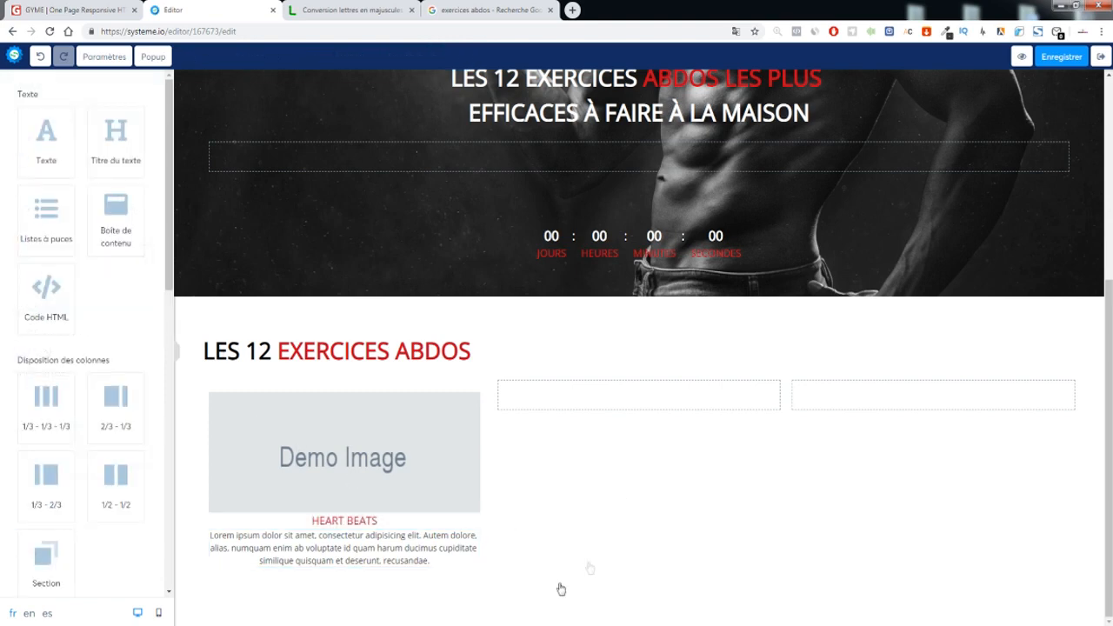
Give the HEART BEATS caption a top margin of 14
left_click_drag(388, 523, 287, 498)
left_click_drag(19, 484, 25, 484)
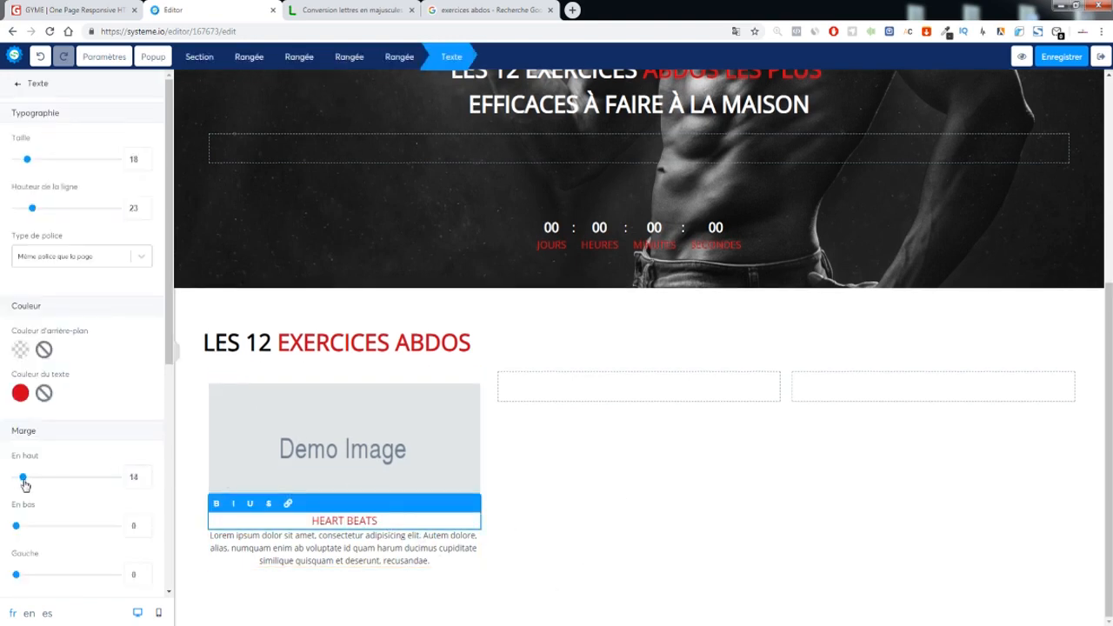
left_click(575, 503)
left_click(573, 9)
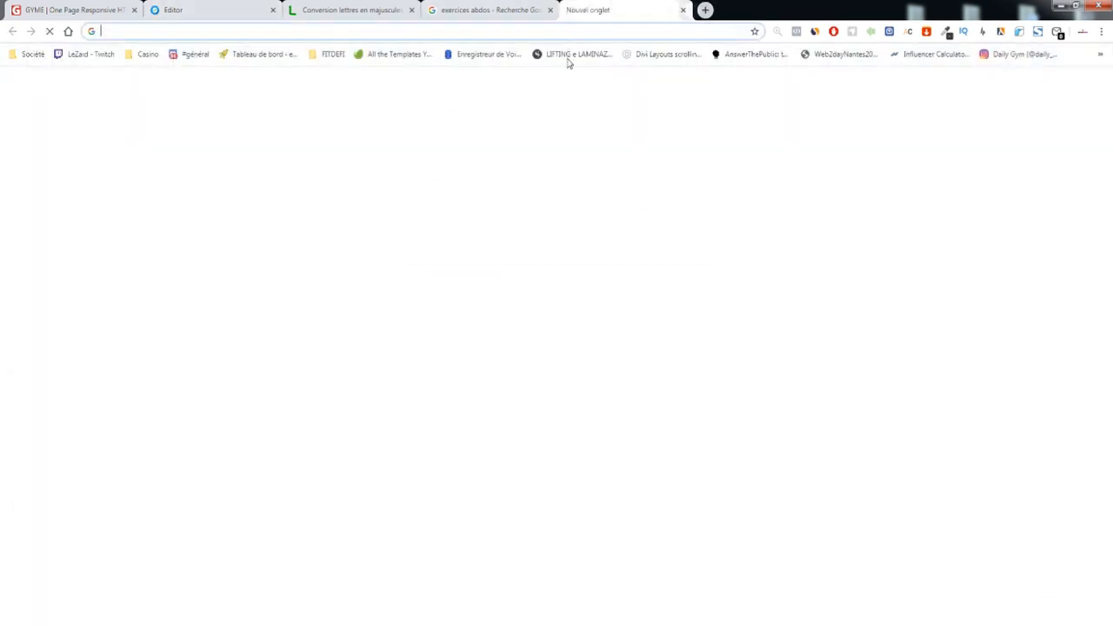
Search Google for 'flaticon' and open the Flaticon home page
type("flatico")
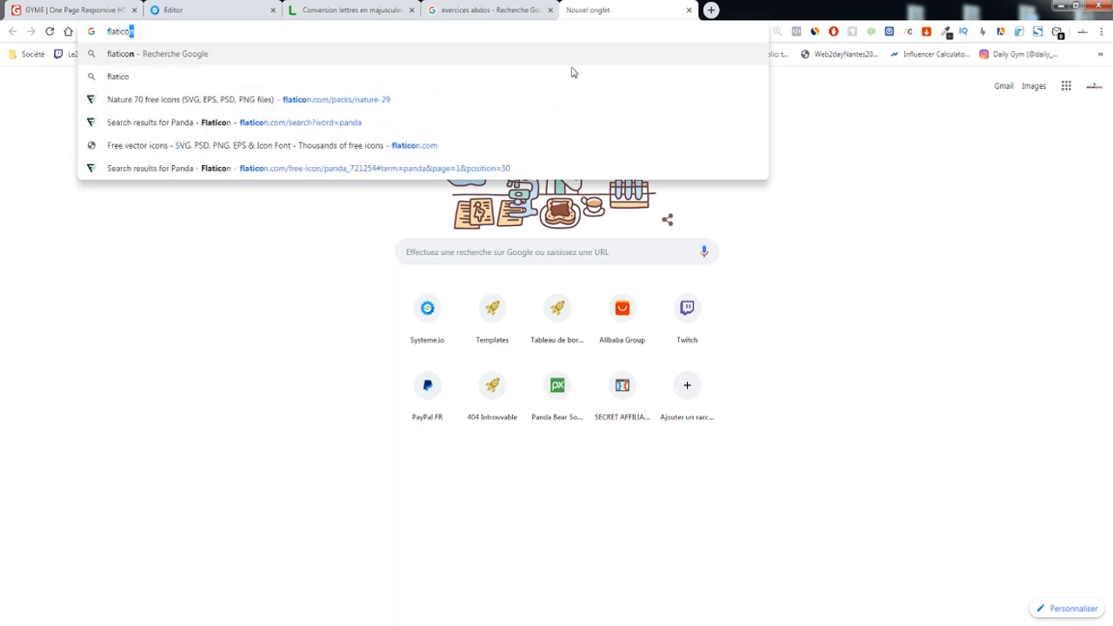
key("Return")
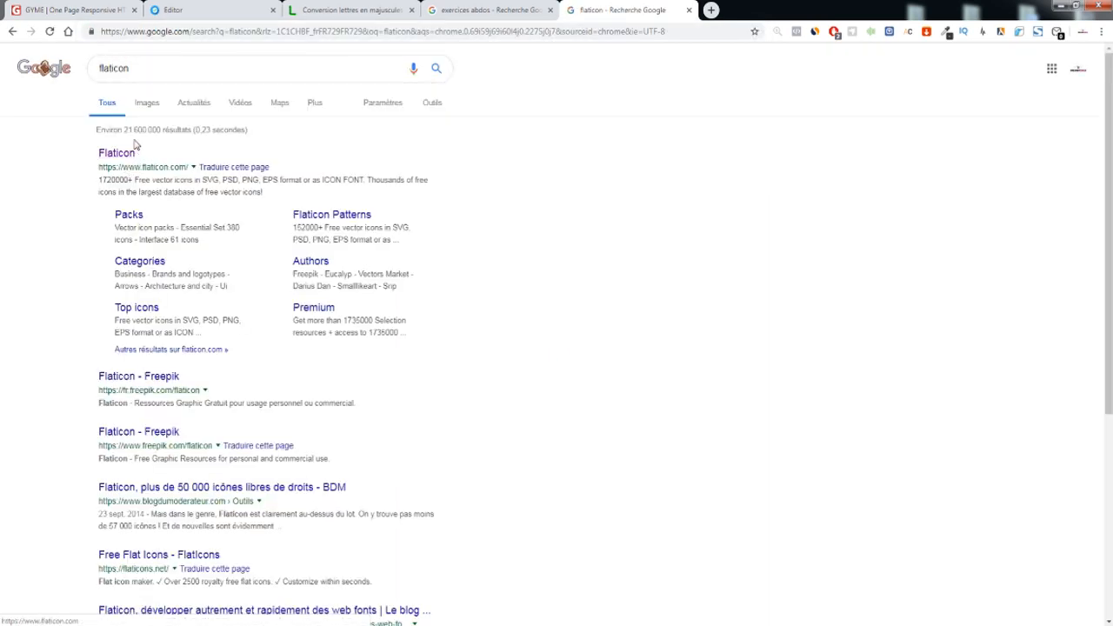
left_click(76, 10)
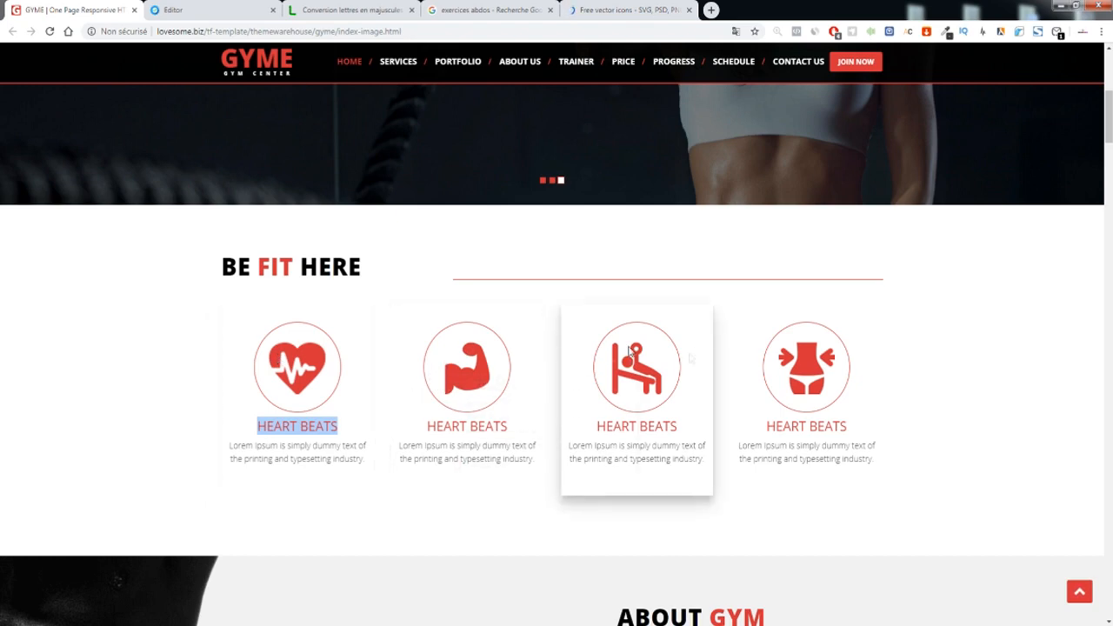
left_click(574, 9)
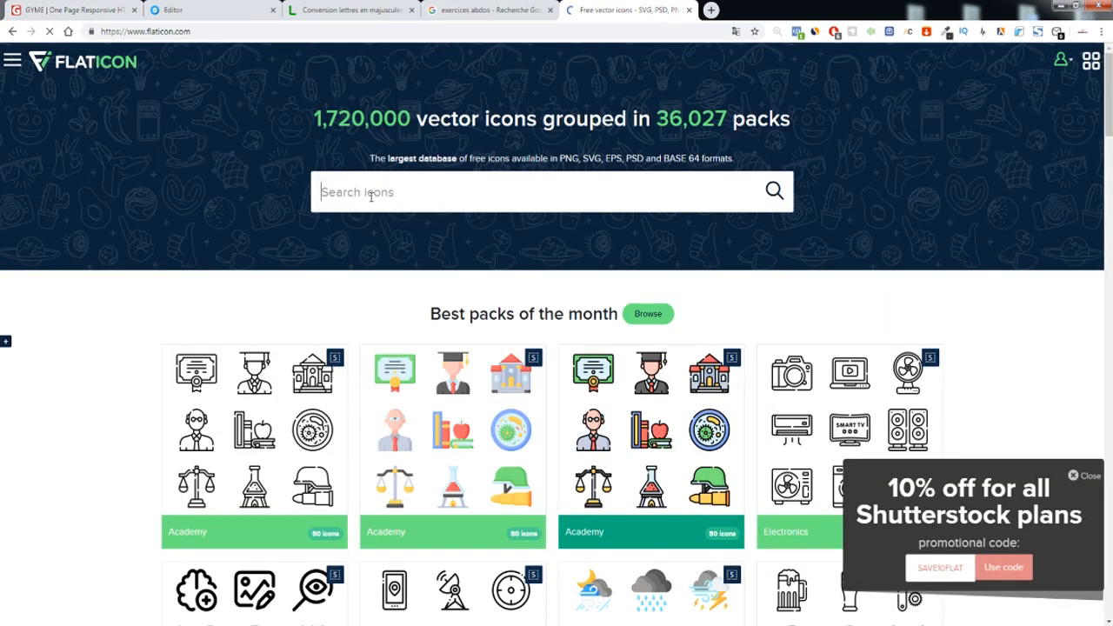
Search Flaticon for 'fitness' and open the 36-icon lineal Gym pack through a heart icon
left_click(371, 197)
type("fitness")
key("Return")
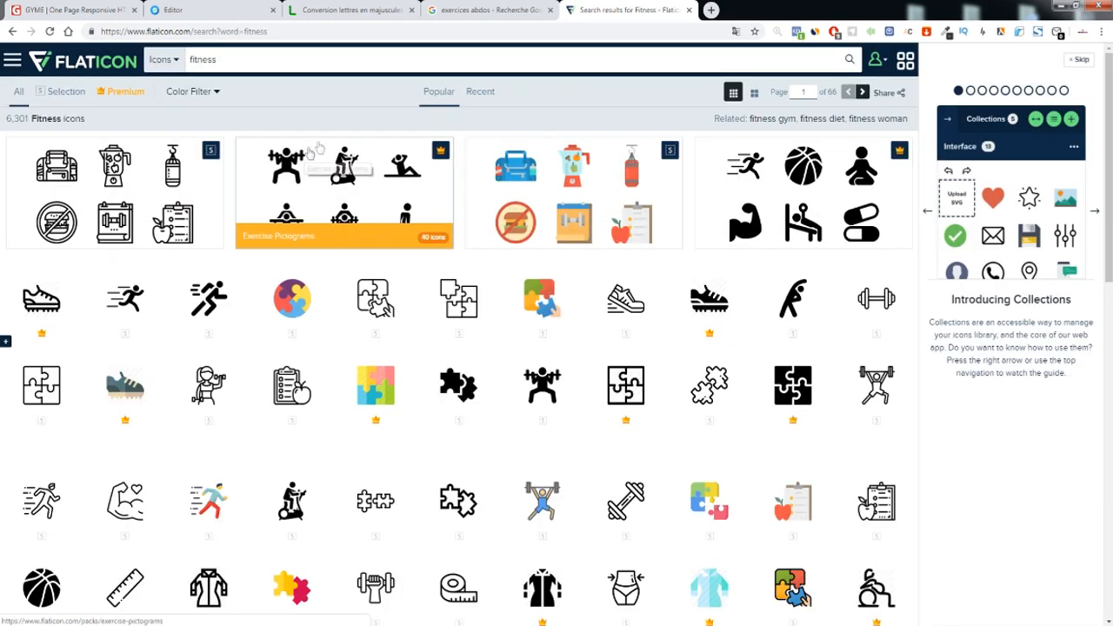
left_click(323, 189)
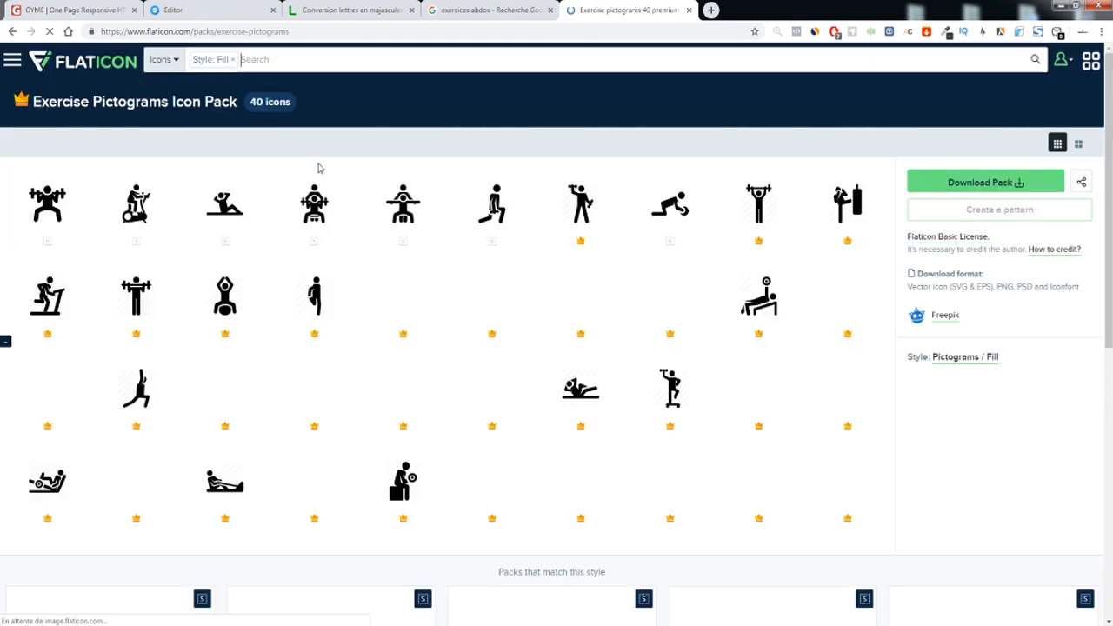
left_click(11, 32)
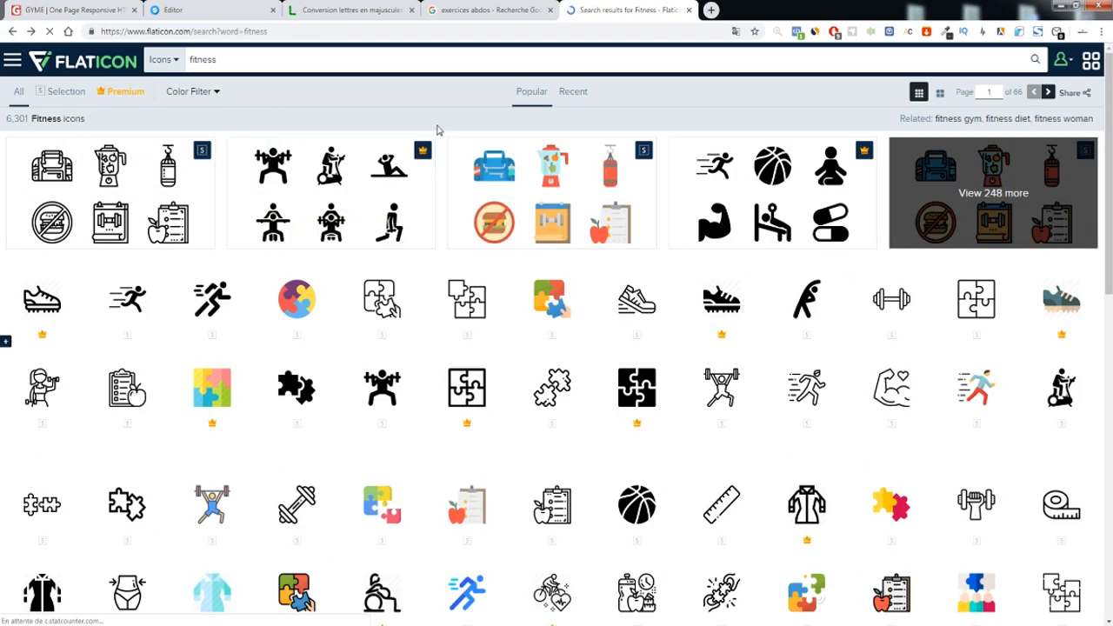
scroll(437, 132, "down", 5)
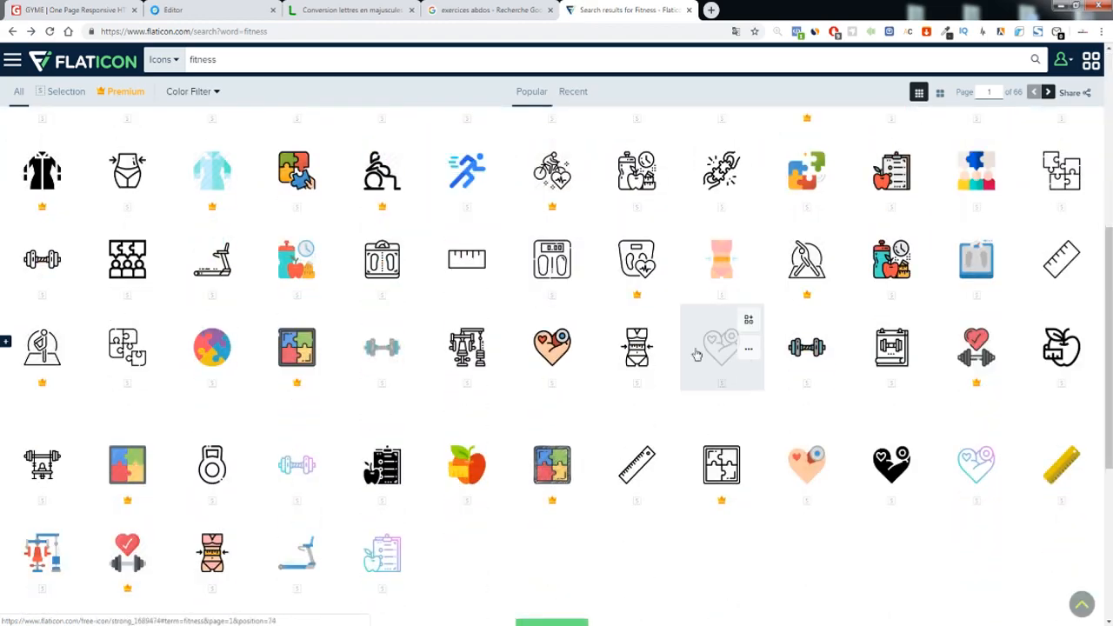
left_click(697, 354)
scroll(535, 219, "down", 5)
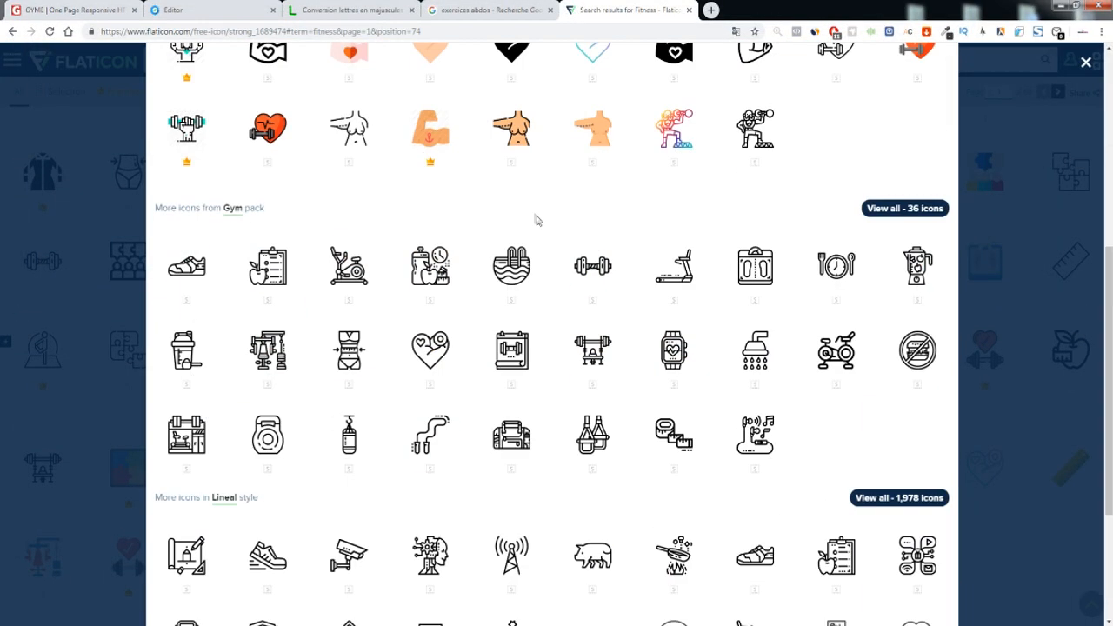
left_click(889, 214)
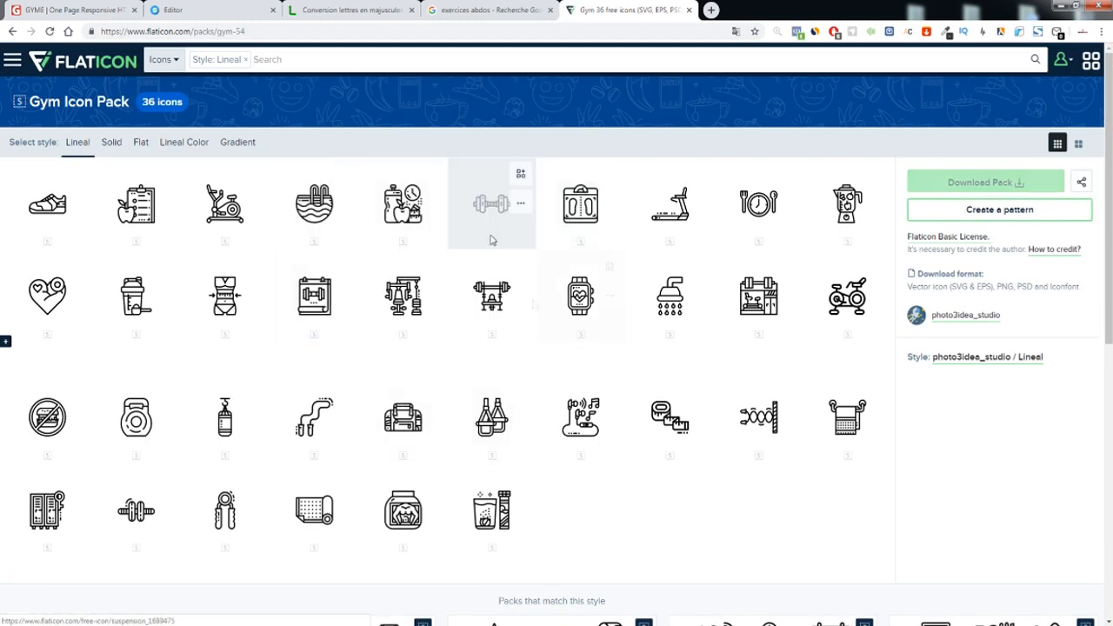
Download the elliptical trainer icon as a free PNG, skipping the registered-only recolour option
left_click(206, 192)
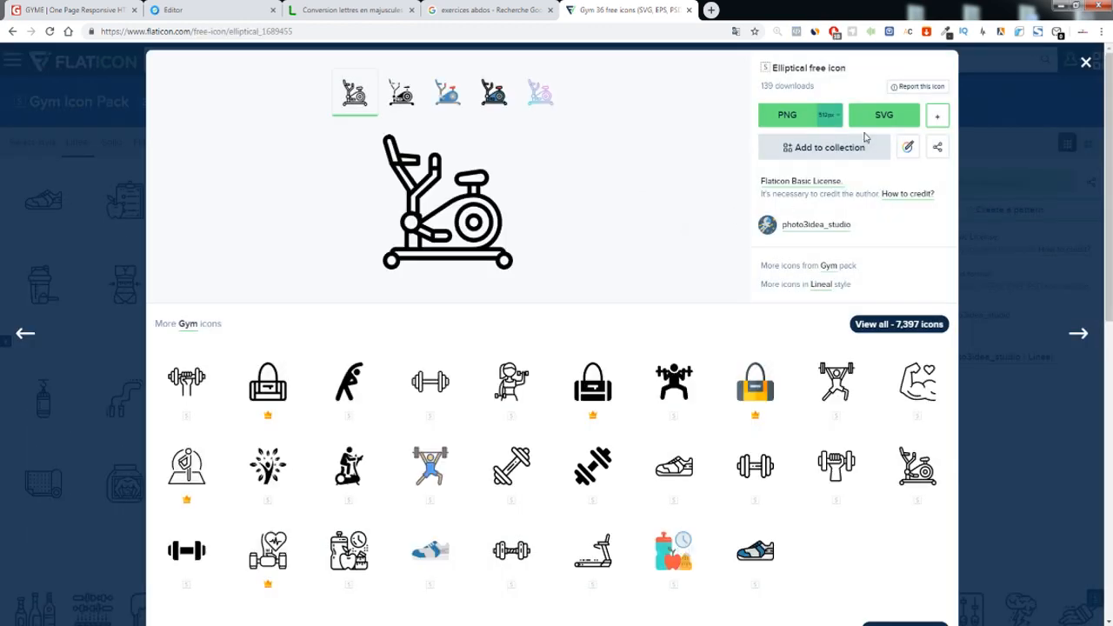
left_click(909, 150)
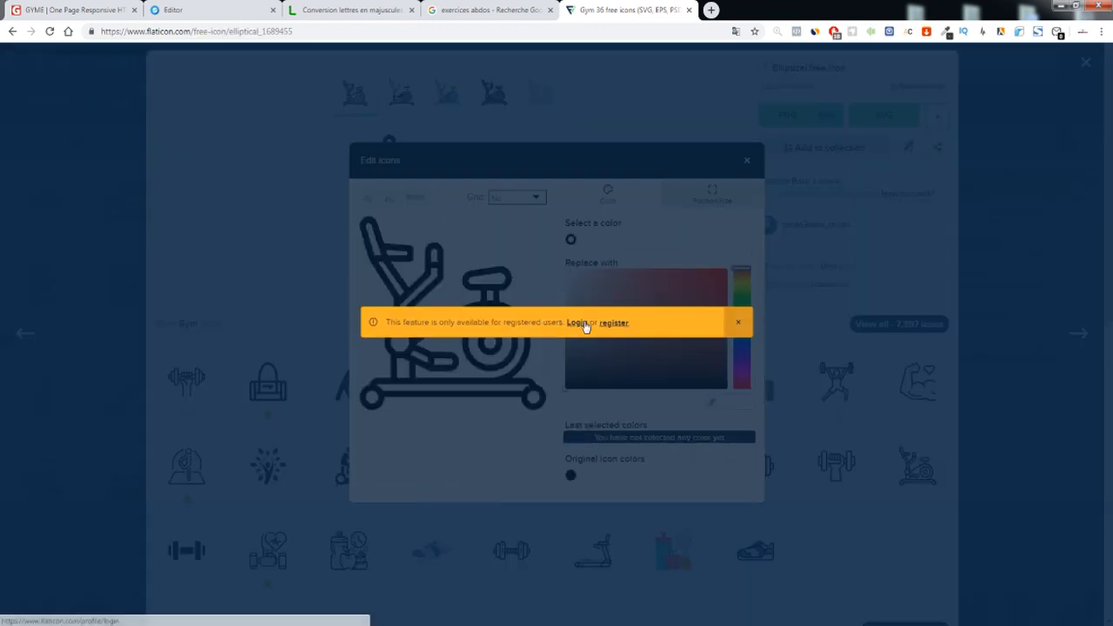
left_click(739, 324)
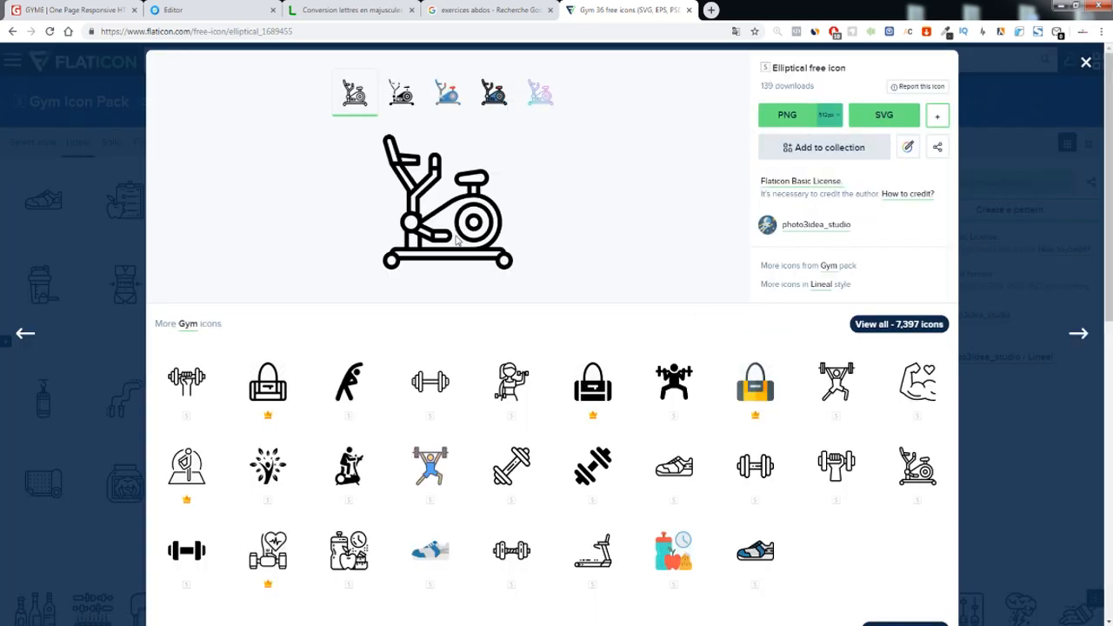
left_click(787, 114)
left_click(619, 272)
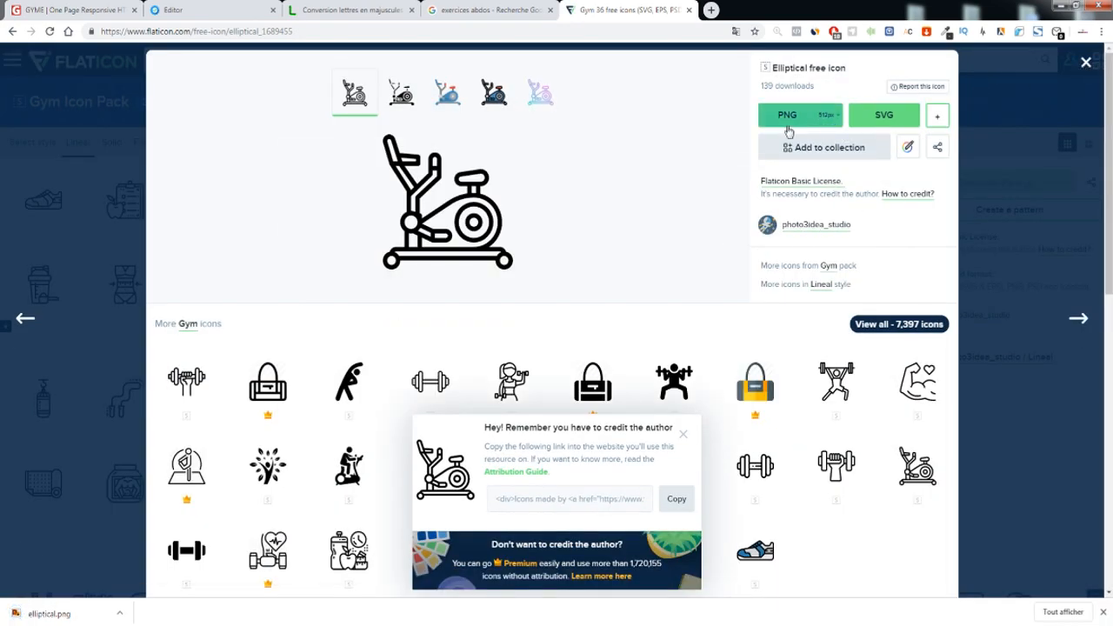
left_click(1086, 61)
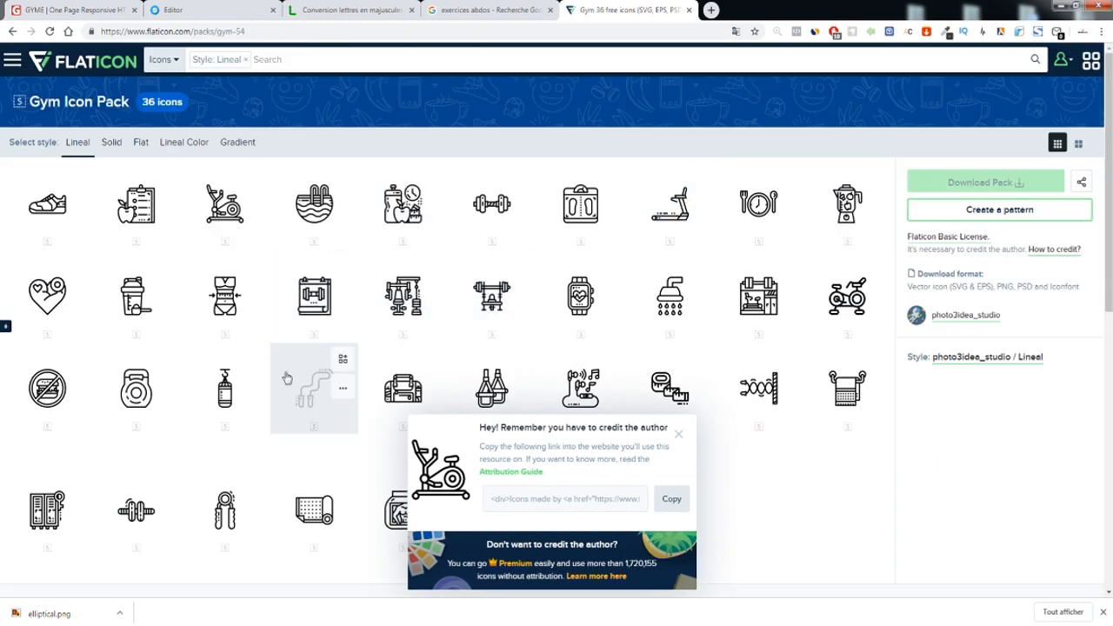
Download the suspension straps and meal icons as free PNG files
left_click(492, 383)
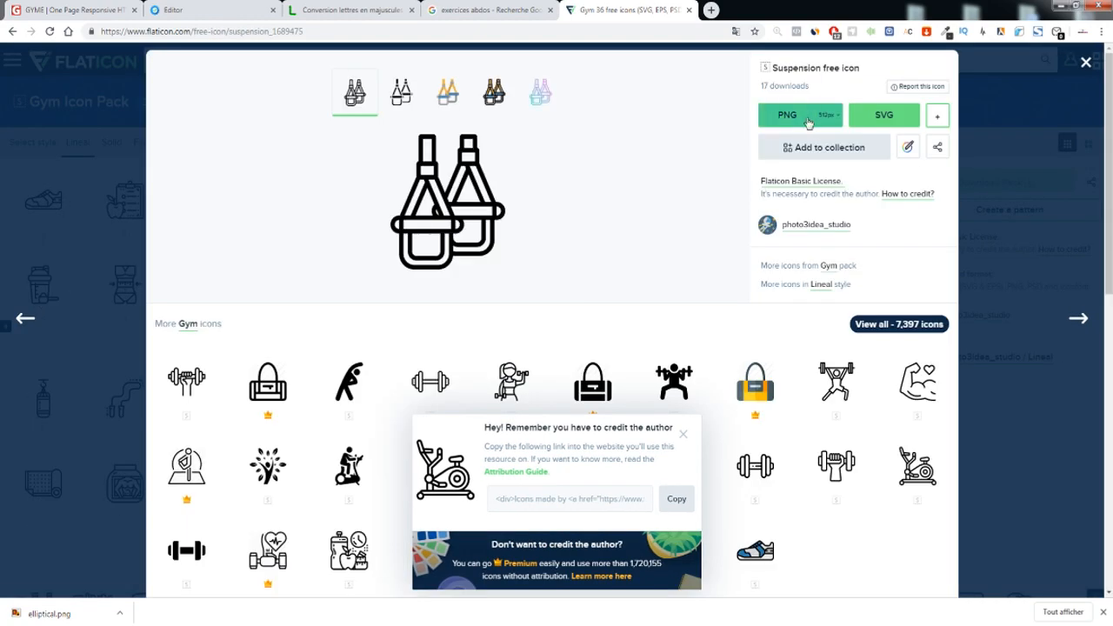
left_click(787, 115)
left_click(737, 265)
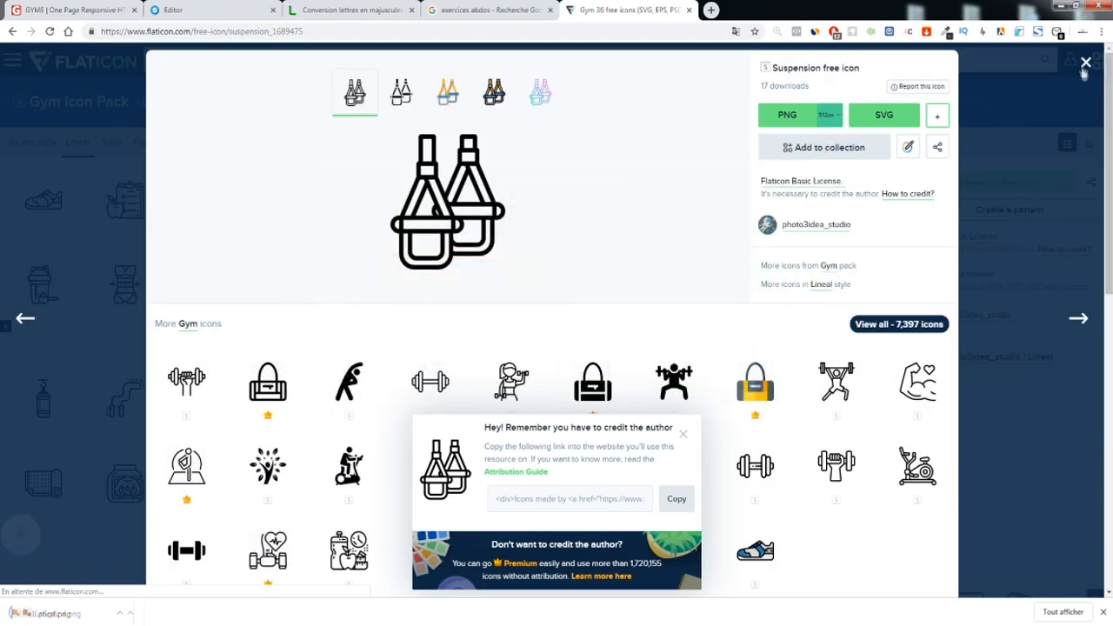
left_click(1085, 66)
left_click(772, 222)
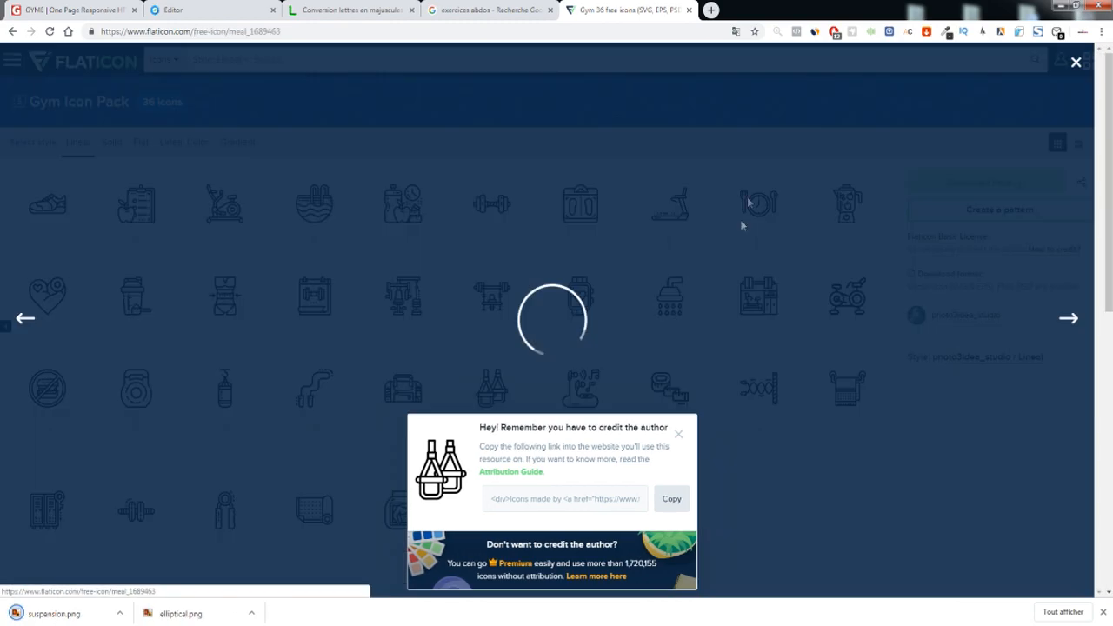
left_click(786, 115)
left_click(756, 265)
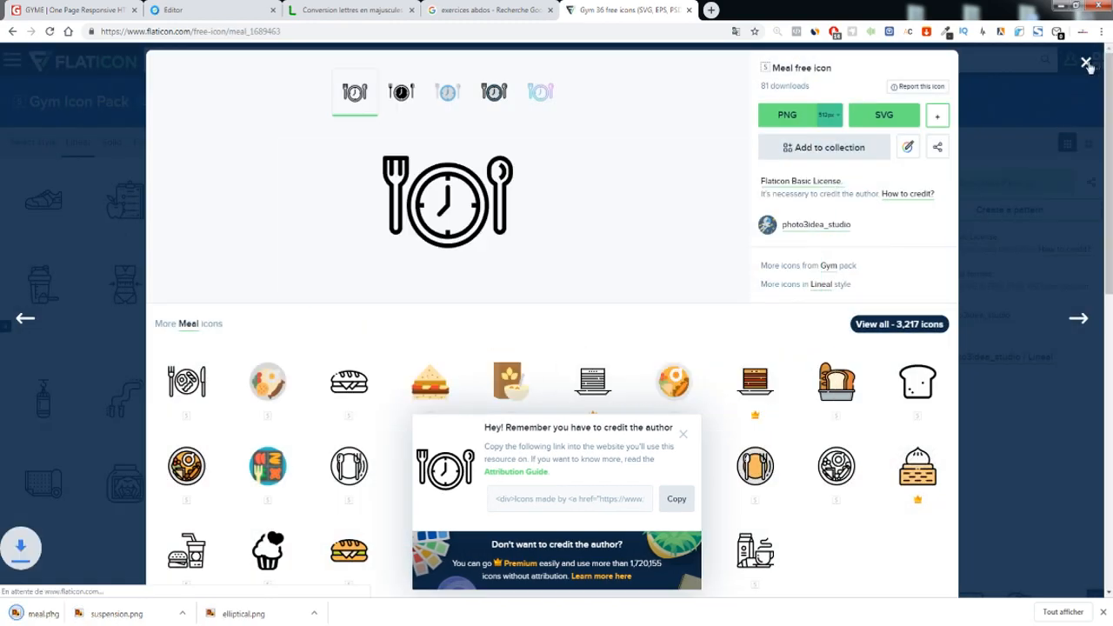
left_click(1086, 65)
Back in the editor, select the demo image in the first card
left_click(174, 9)
scroll(284, 351, "down", 1)
left_click(372, 405)
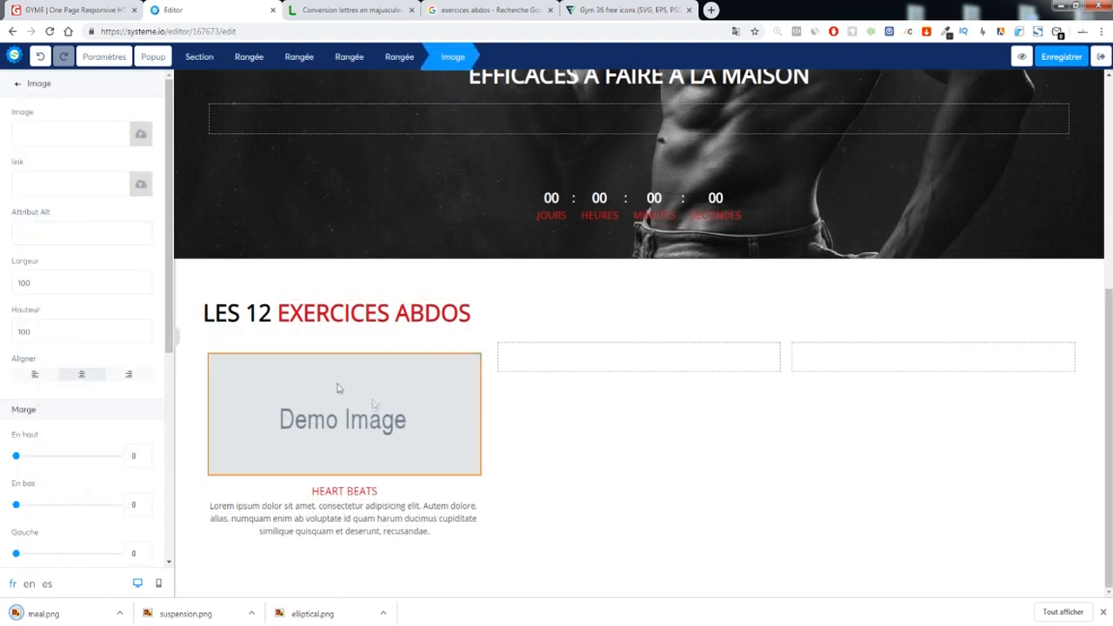
Swap the first card's demo image for suspension.png and set its width to 120
left_click(139, 141)
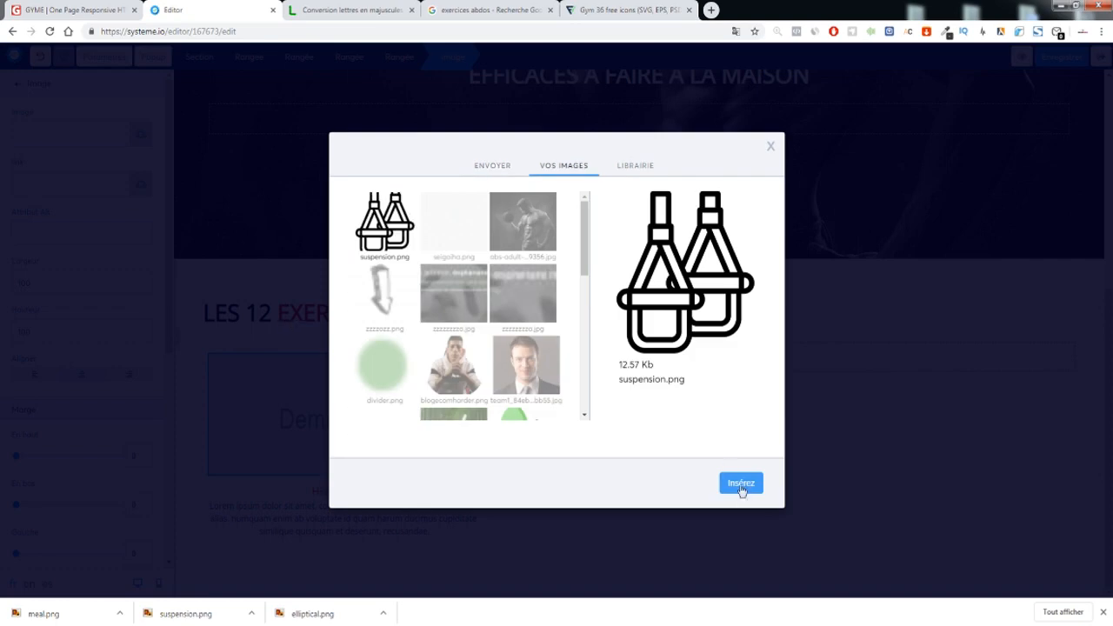
left_click(740, 485)
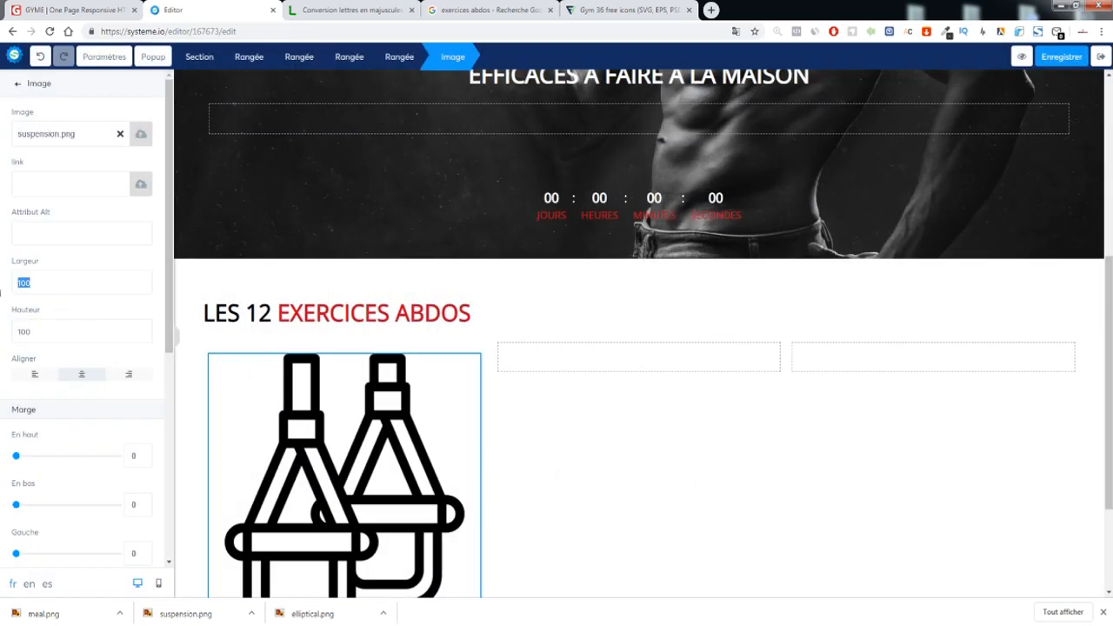
type("64")
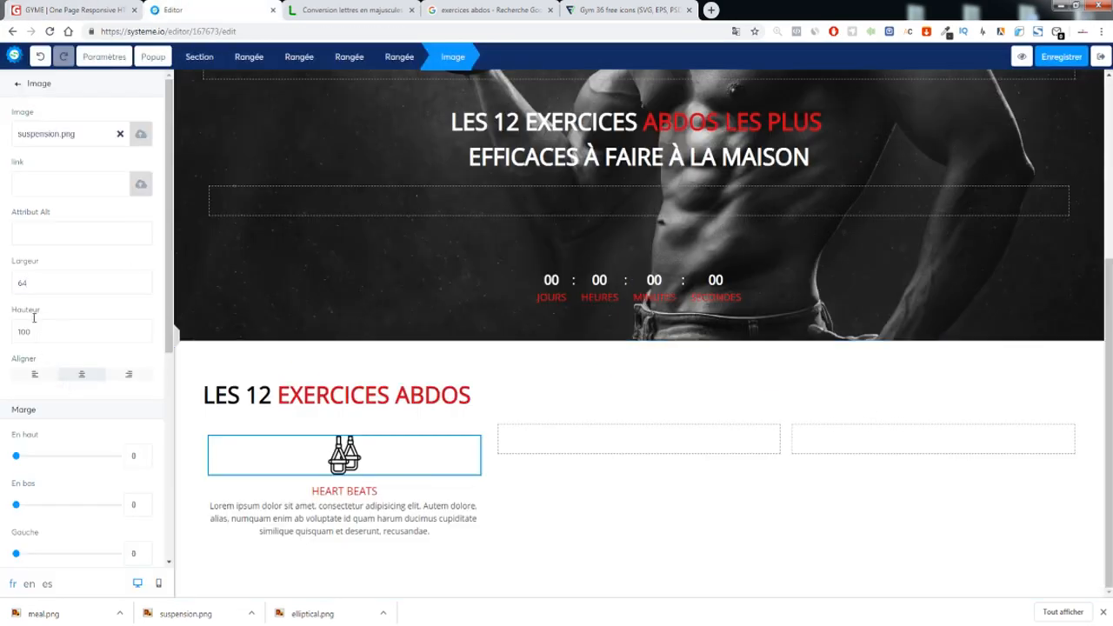
type("120")
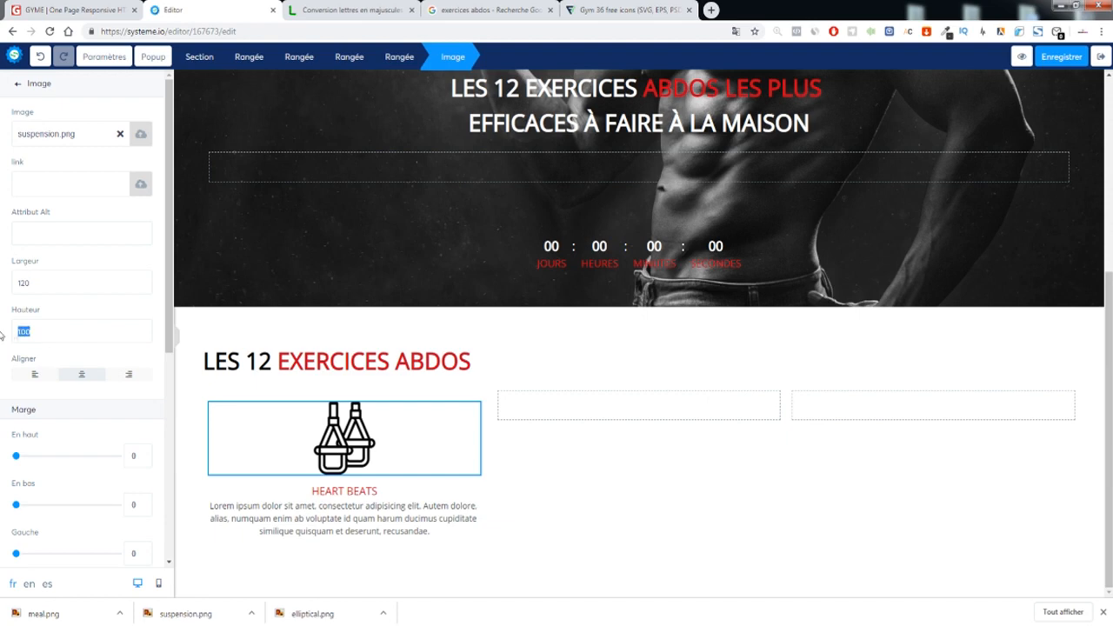
left_click(376, 333)
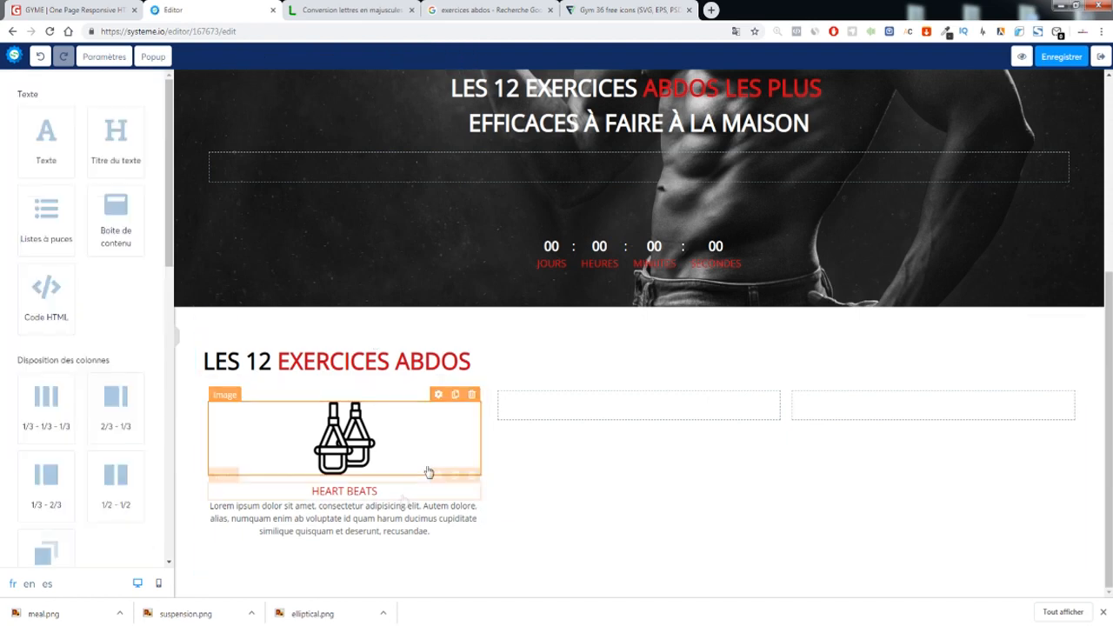
Give the first card's block a medium shadow (Ombre moyen)
left_click(486, 445)
scroll(113, 359, "down", 5)
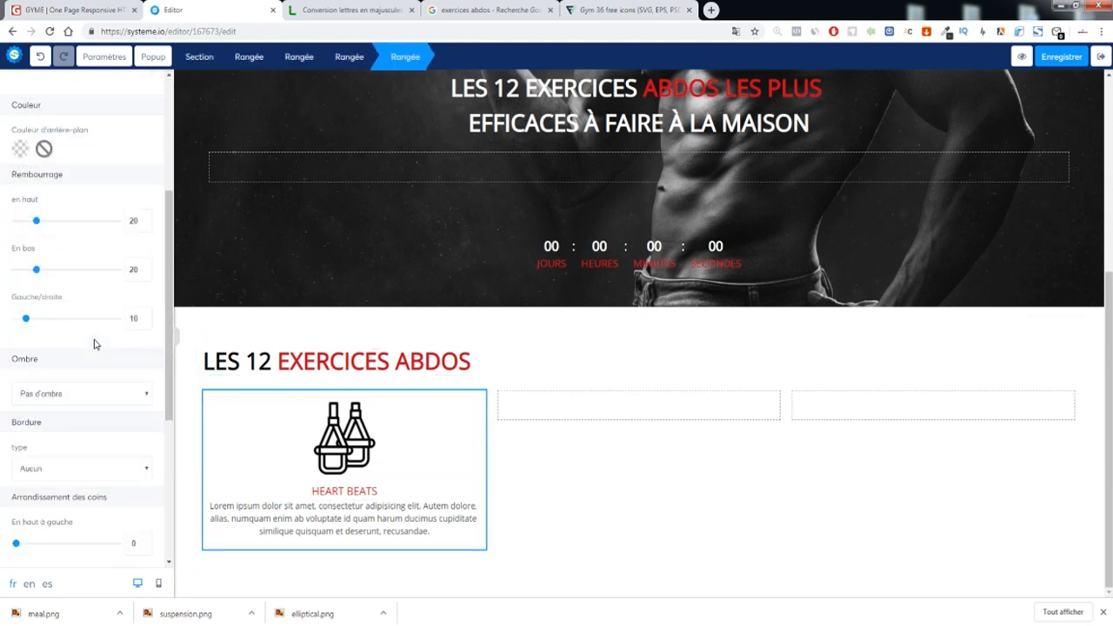
left_click(61, 154)
left_click(48, 180)
left_click(57, 157)
left_click(70, 190)
left_click(579, 385)
Set the card's left and right padding to 46
left_click(443, 382)
scroll(33, 327, "down", 3)
left_click_drag(37, 333, 37, 334)
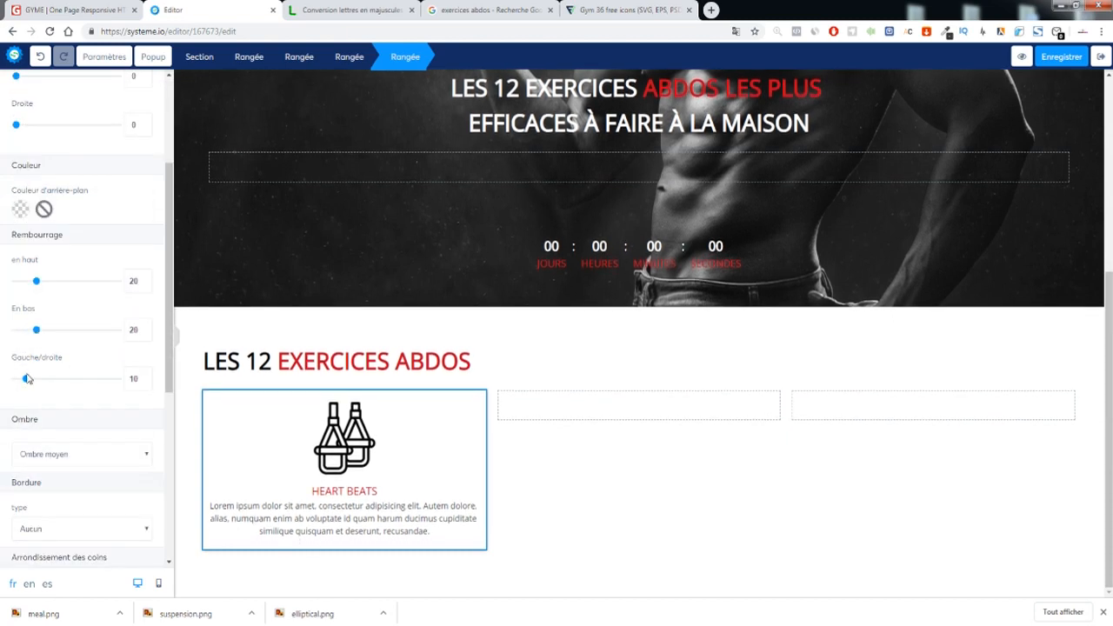
left_click_drag(28, 381, 64, 386)
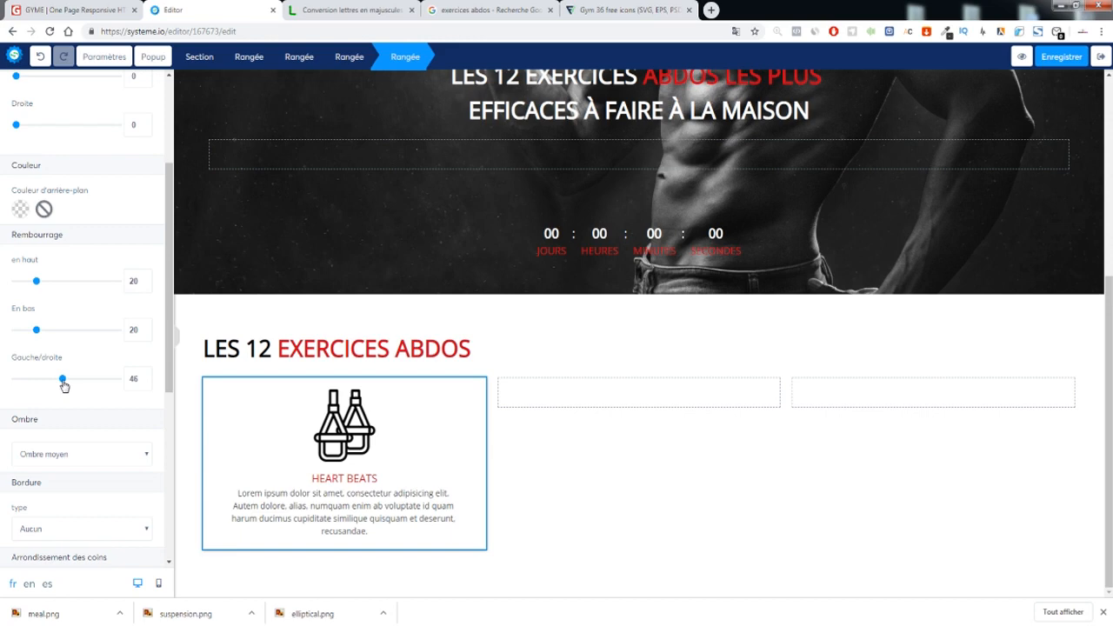
left_click(692, 426)
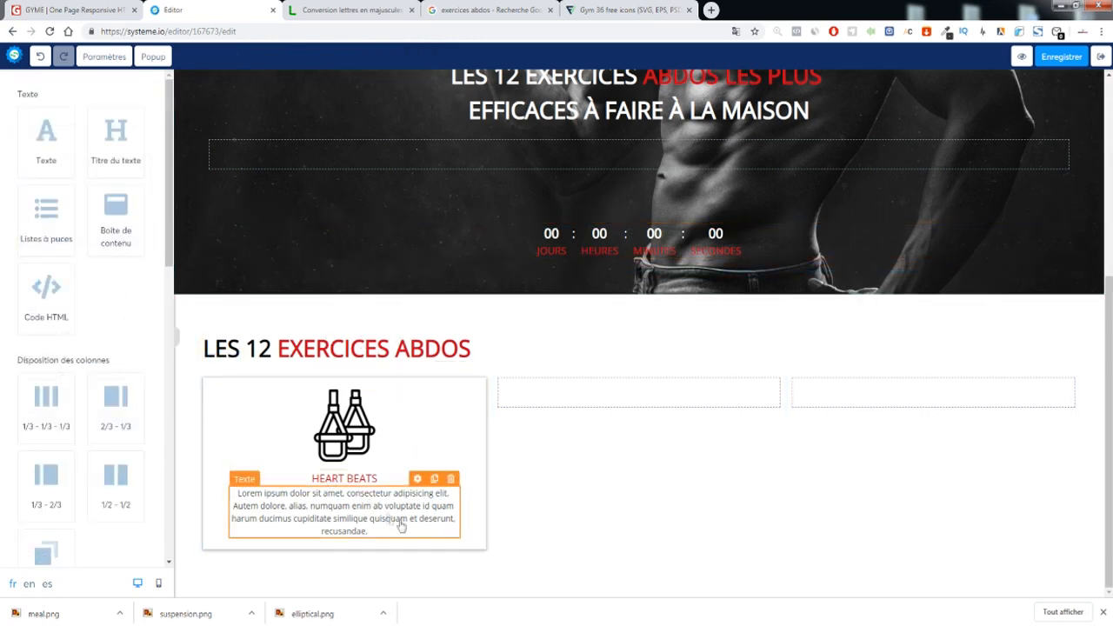
Compare the card with the GYME template's service cards and check the first column's width
left_click(62, 10)
left_click(315, 326)
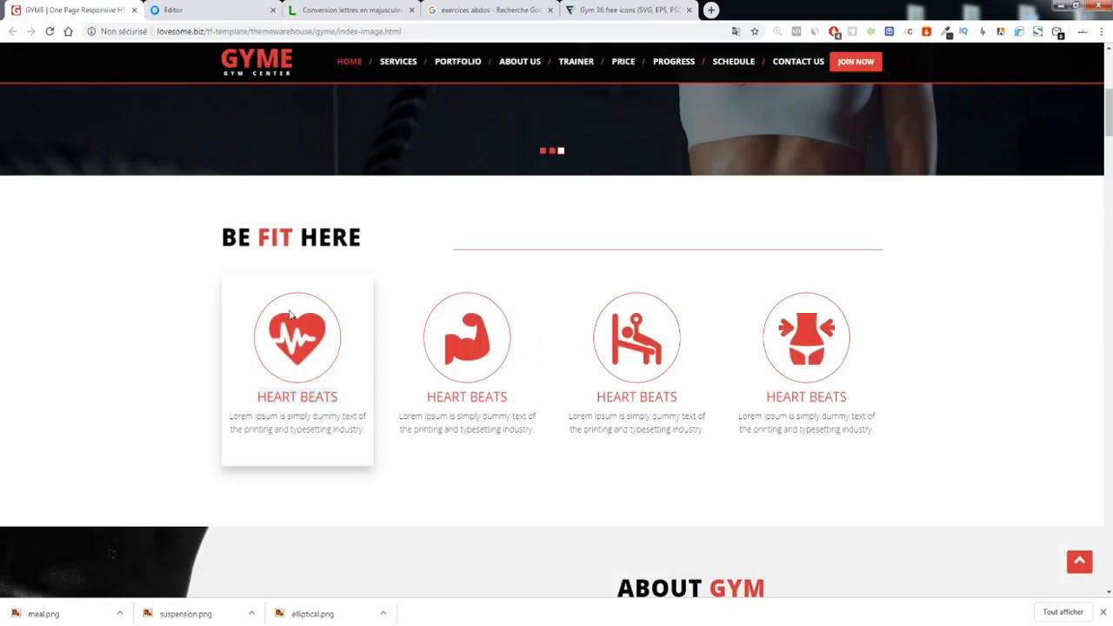
left_click(173, 9)
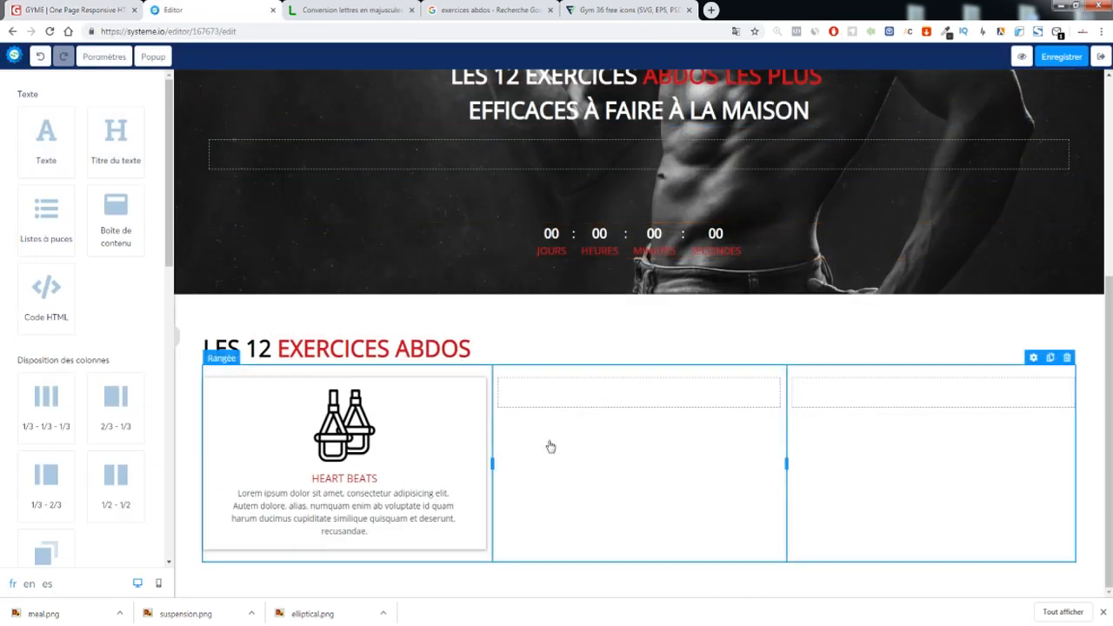
mouse_move(491, 462)
left_mouse_down()
mouse_move(400, 459)
mouse_move(517, 461)
mouse_move(459, 463)
mouse_move(499, 461)
left_mouse_up()
left_click(525, 464)
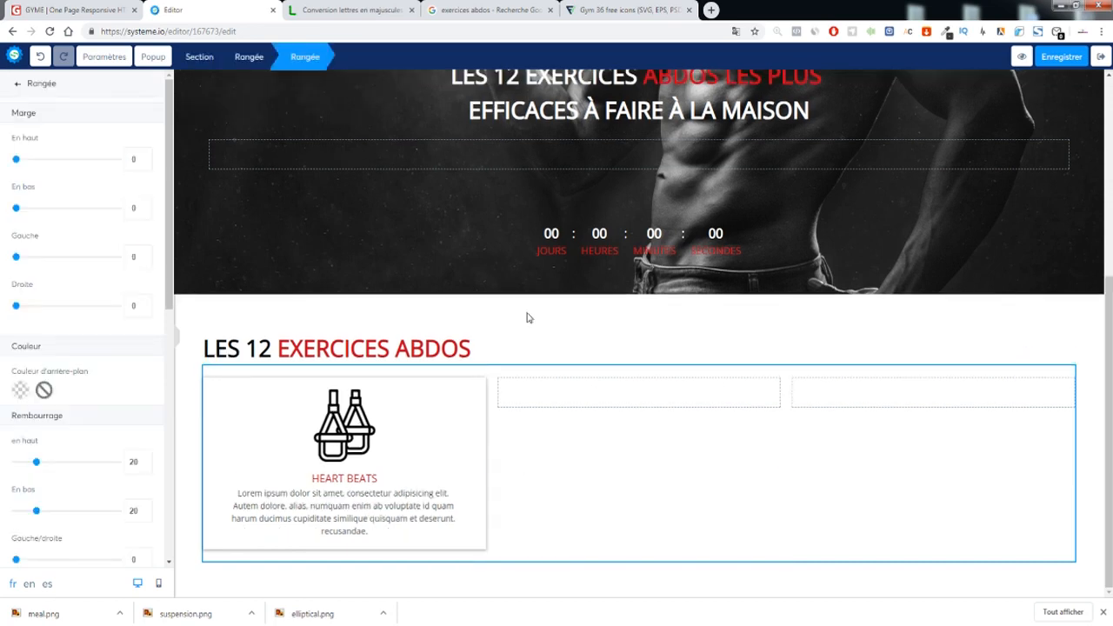
left_click(442, 322)
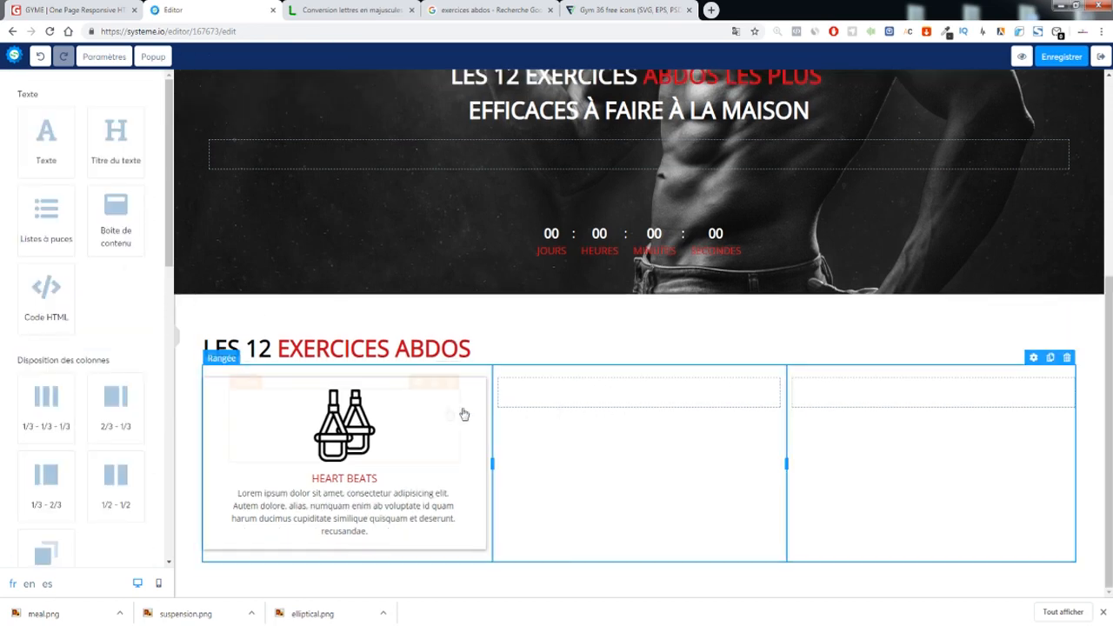
Duplicate the first card and move the copies into the middle and right columns
left_click(449, 370)
left_click(470, 392)
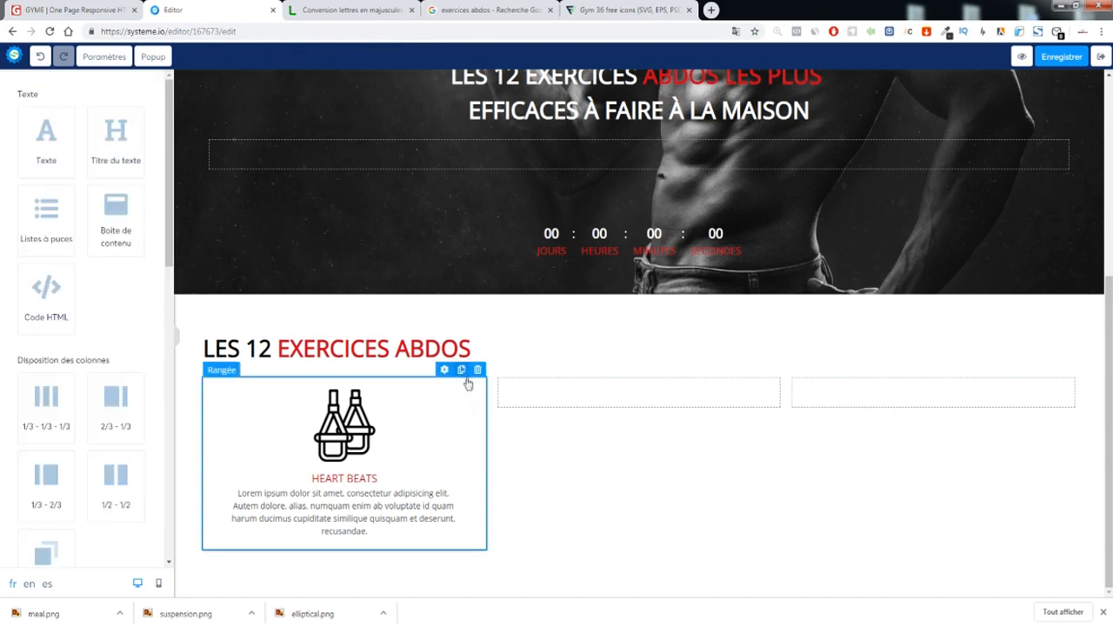
left_click(460, 369)
scroll(459, 372, "down", 3)
left_click_drag(467, 428, 671, 243)
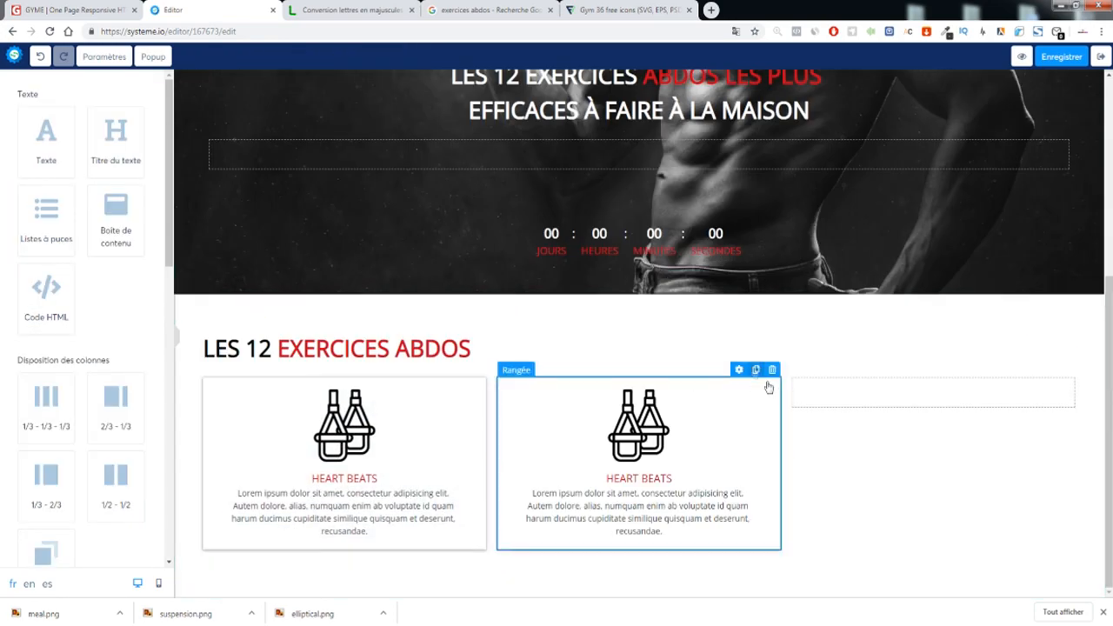
left_click(756, 369)
scroll(745, 414, "down", 2)
left_click_drag(763, 402, 914, 230)
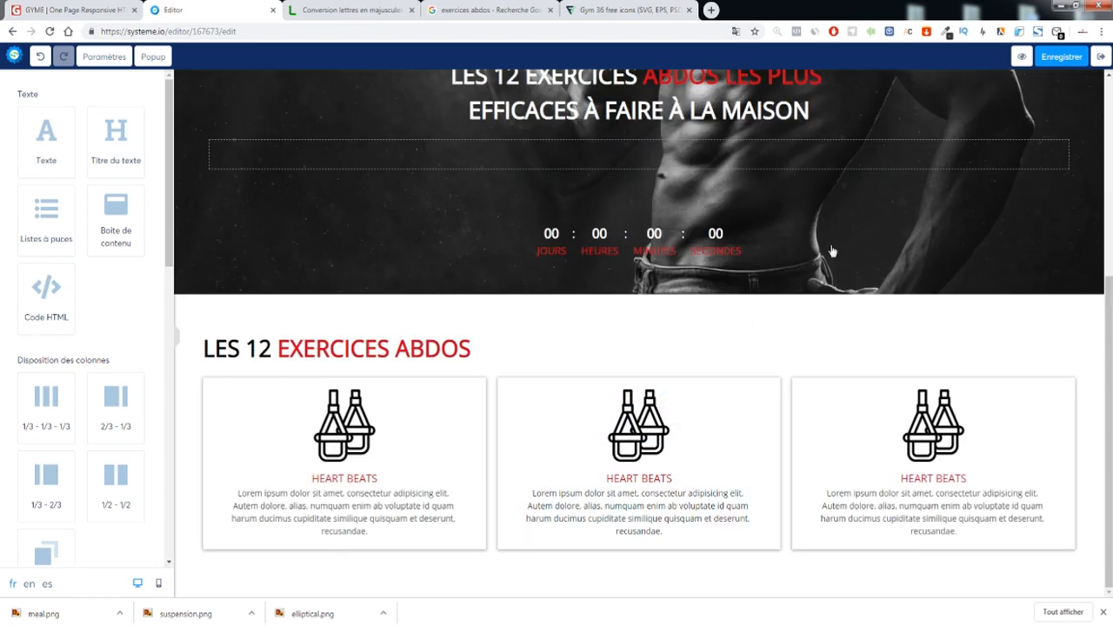
Replace the middle card's icon with elliptical.png and size it 120 × 120 px
left_click(639, 425)
left_click(141, 134)
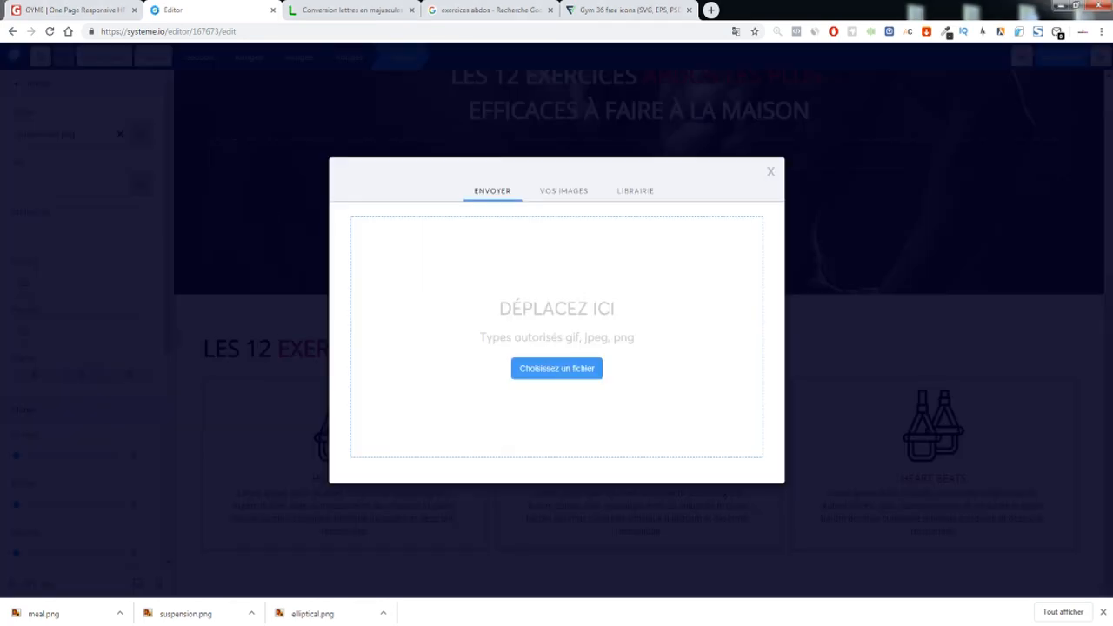
left_click_drag(312, 614, 381, 338)
left_click(739, 485)
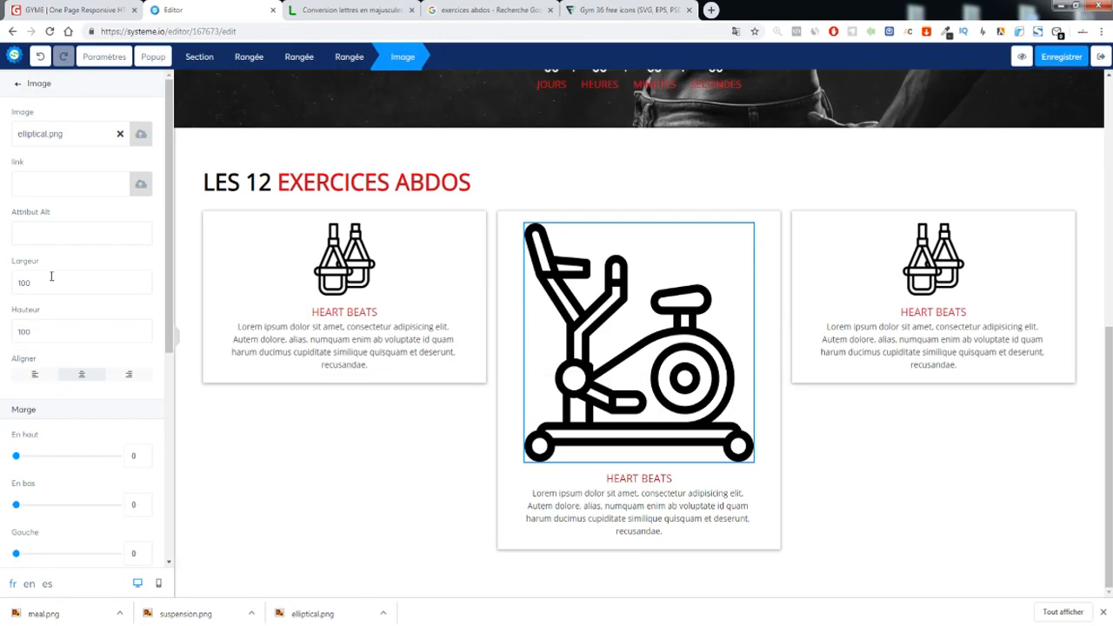
type("120120")
Replace the third card's icon with meal.png
left_click(989, 434)
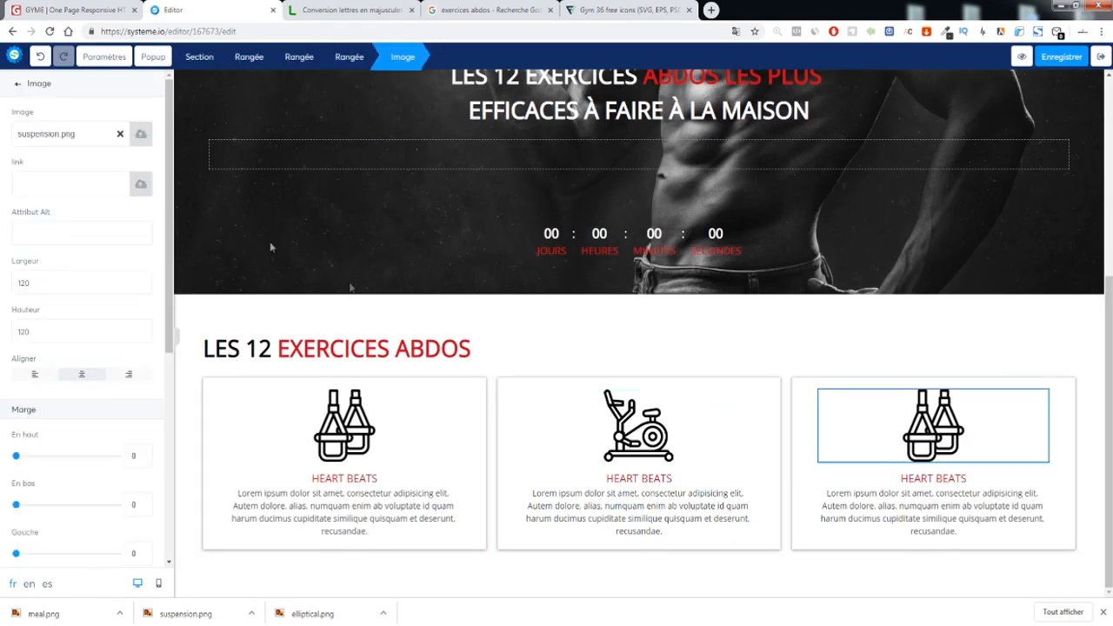
left_click(140, 134)
left_click(577, 374)
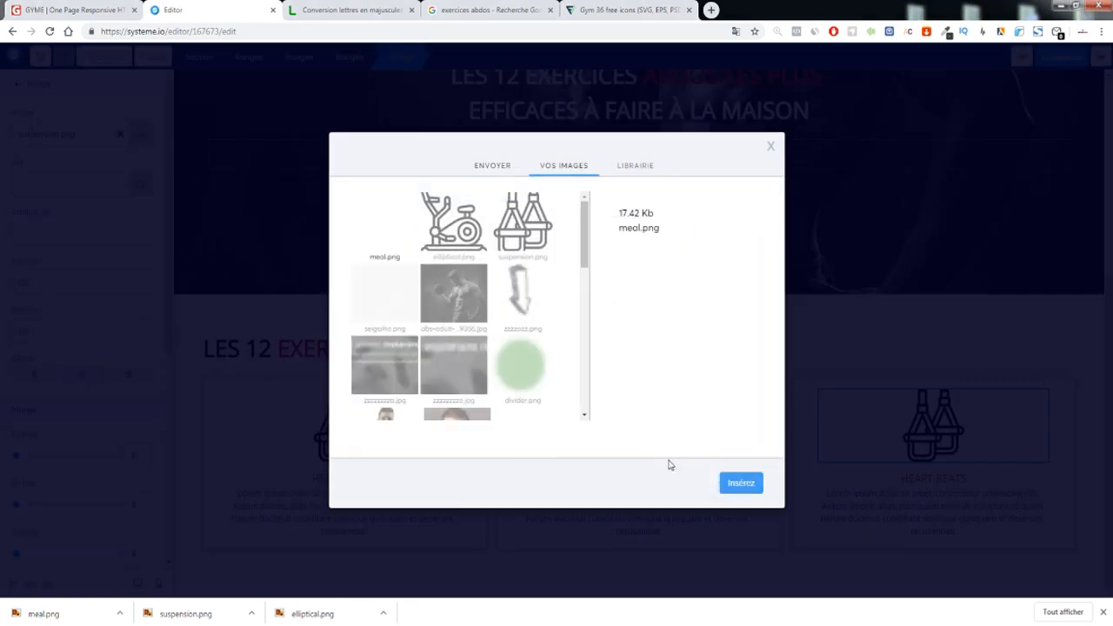
left_click(731, 482)
Set the meal icon's width and height to 120 px
type("120")
key("Tab")
left_click(402, 244)
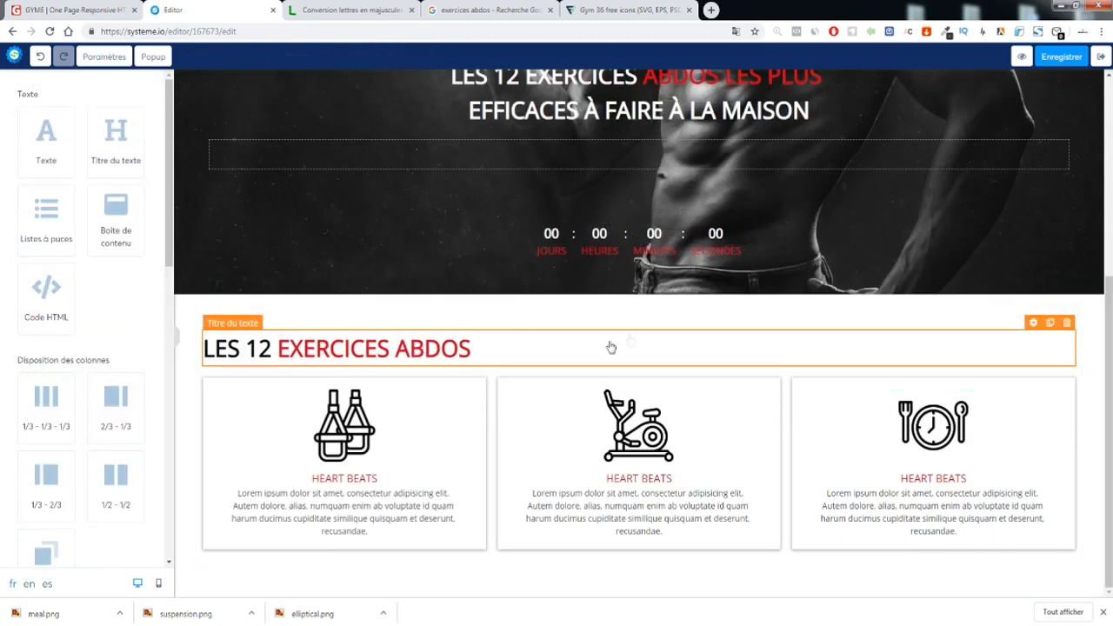
scroll(805, 199, "up", 4)
scroll(805, 200, "down", 4)
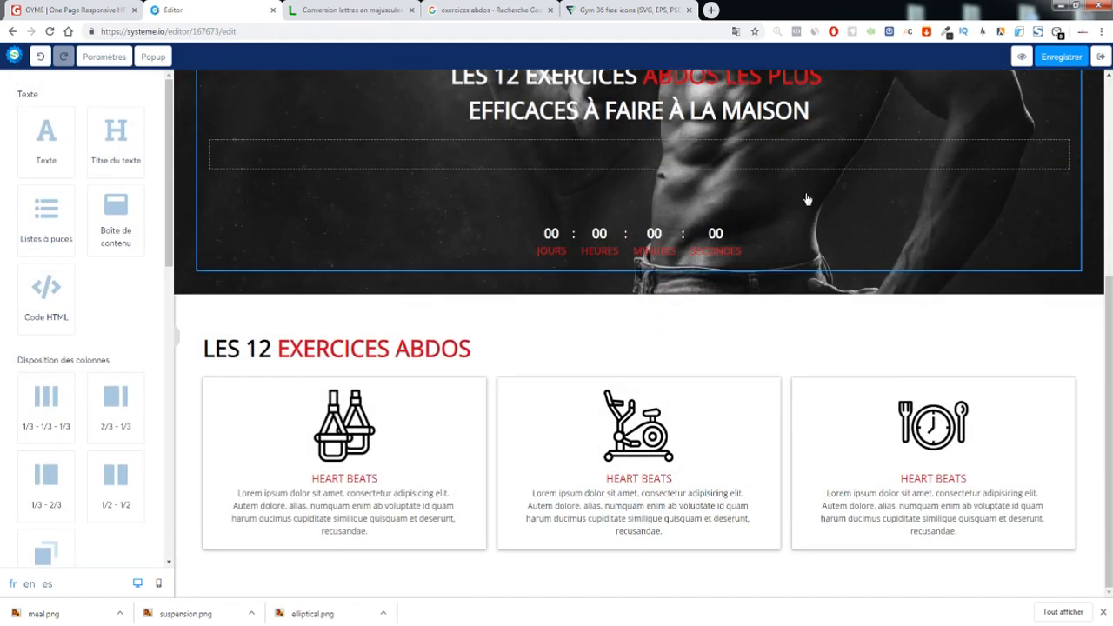
Preview the live page with its running countdown, closing the downloads bar
left_click(1022, 56)
scroll(435, 227, "up", 1)
scroll(597, 321, "down", 1)
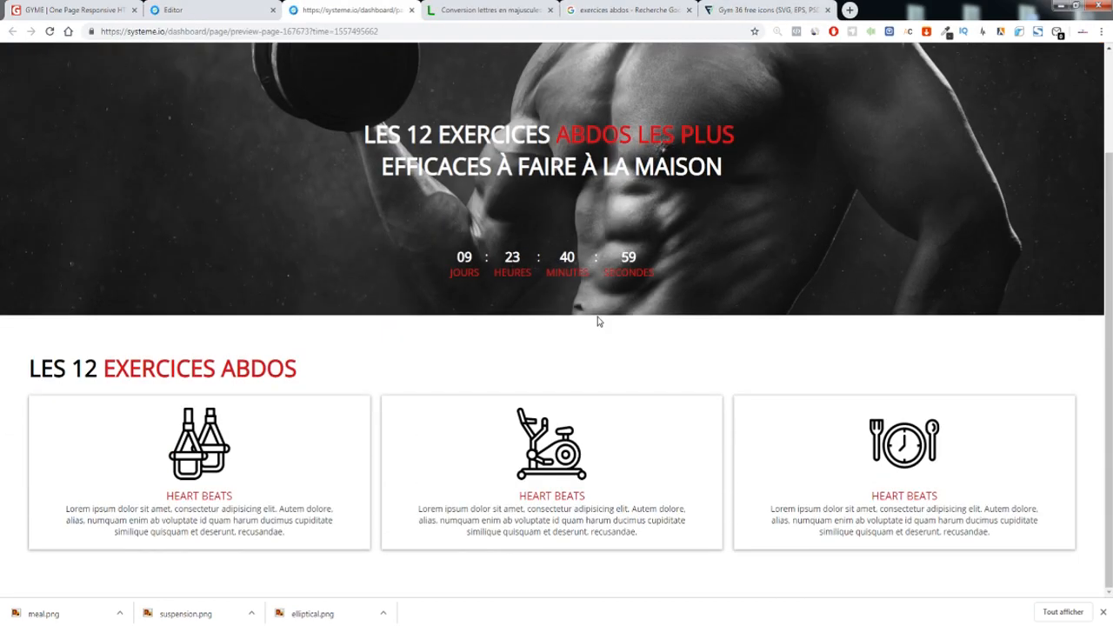
left_click(1103, 612)
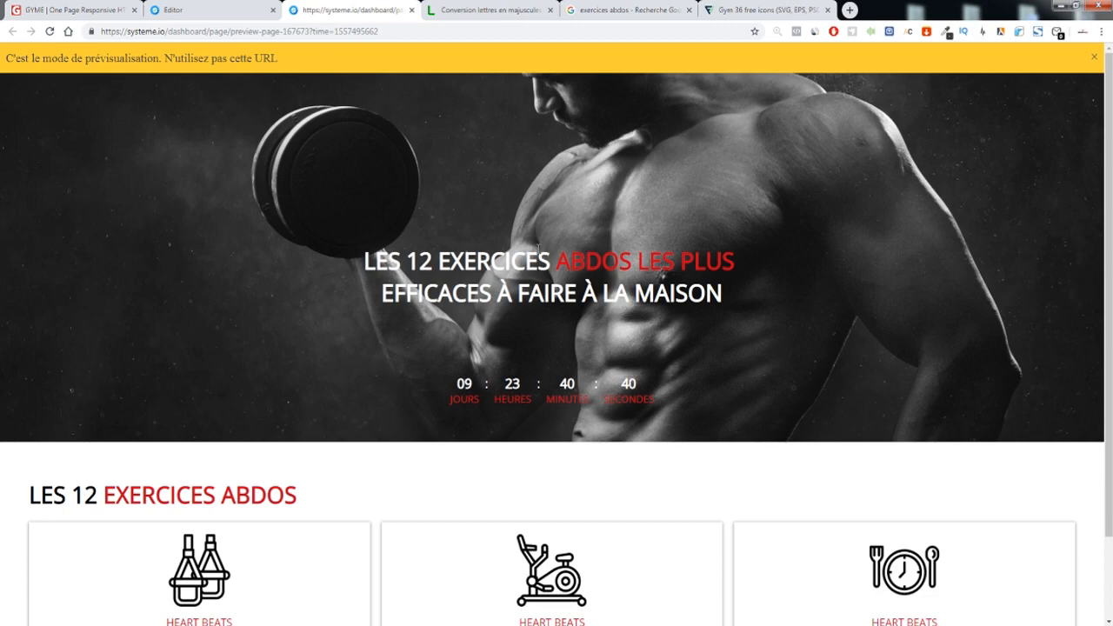
scroll(463, 130, "down", 1)
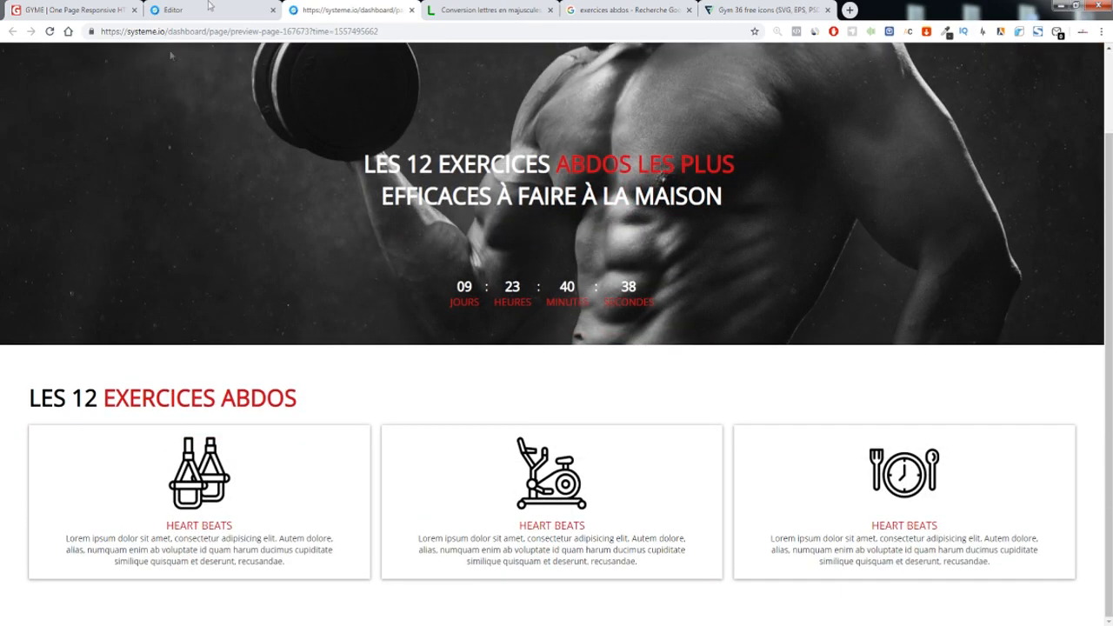
left_click(171, 10)
Switch to the GYME template and look over its BE FIT HERE section
left_click(61, 10)
scroll(452, 211, "down", 8)
scroll(447, 218, "up", 9)
scroll(383, 253, "down", 5)
scroll(403, 281, "up", 4)
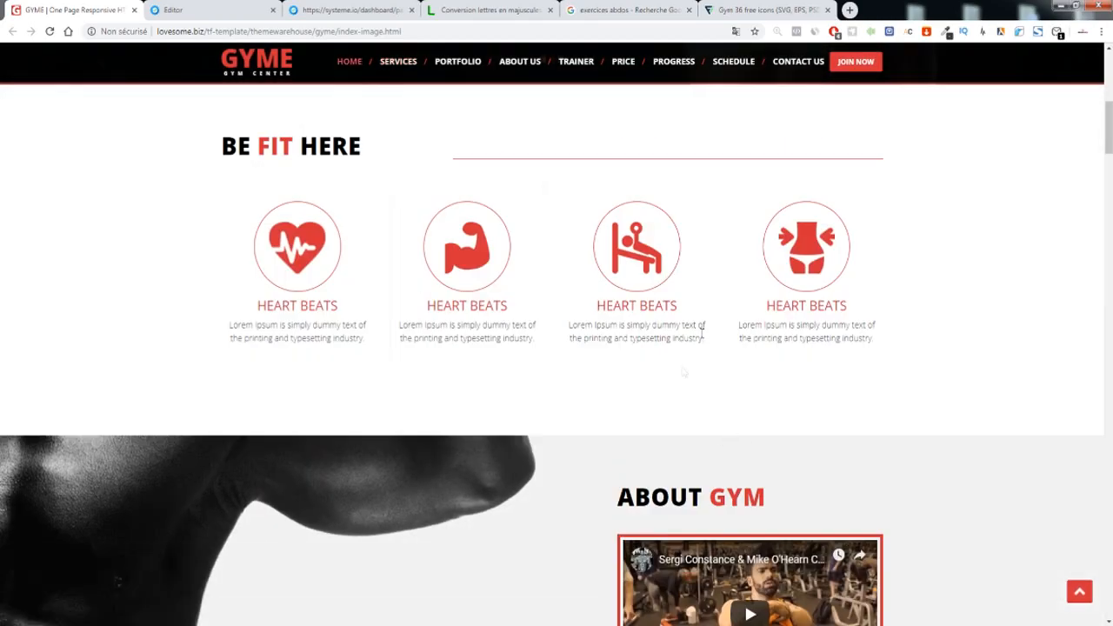
Copy the template's red #D63138 from the gym-bench icon with the colour picker
left_click(946, 33)
left_click(628, 259)
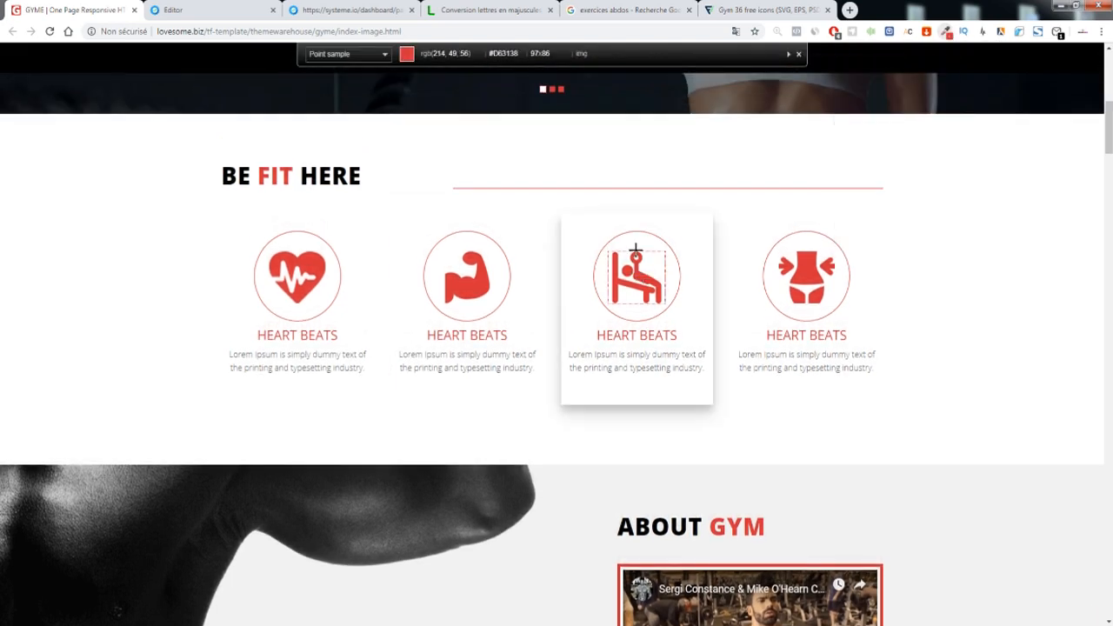
double_click(299, 172)
right_click(302, 176)
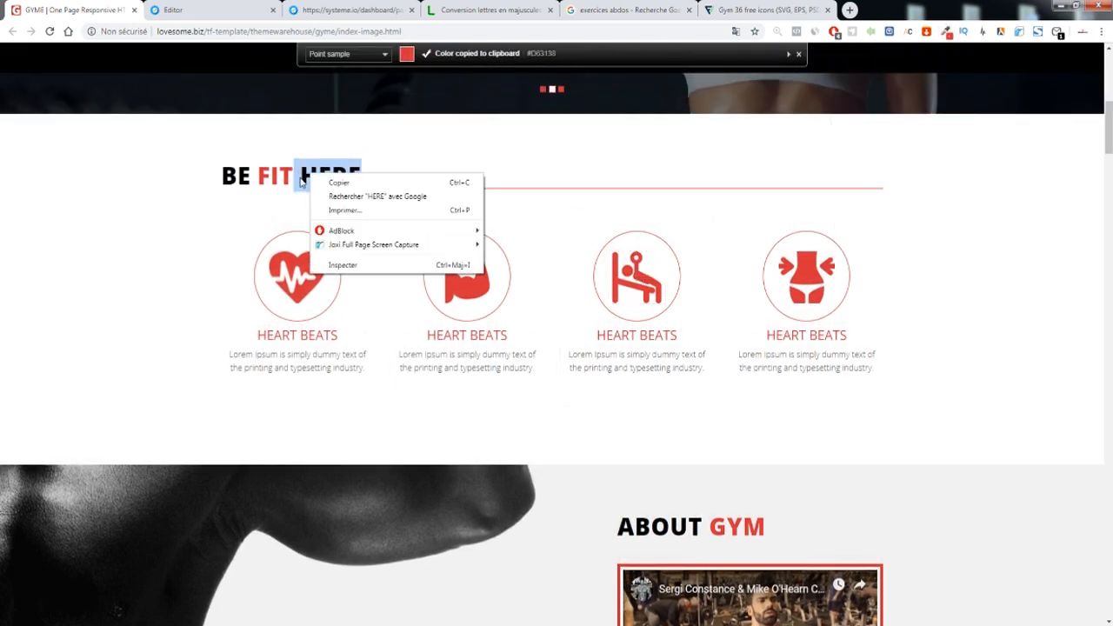
left_click(363, 127)
left_click(363, 127)
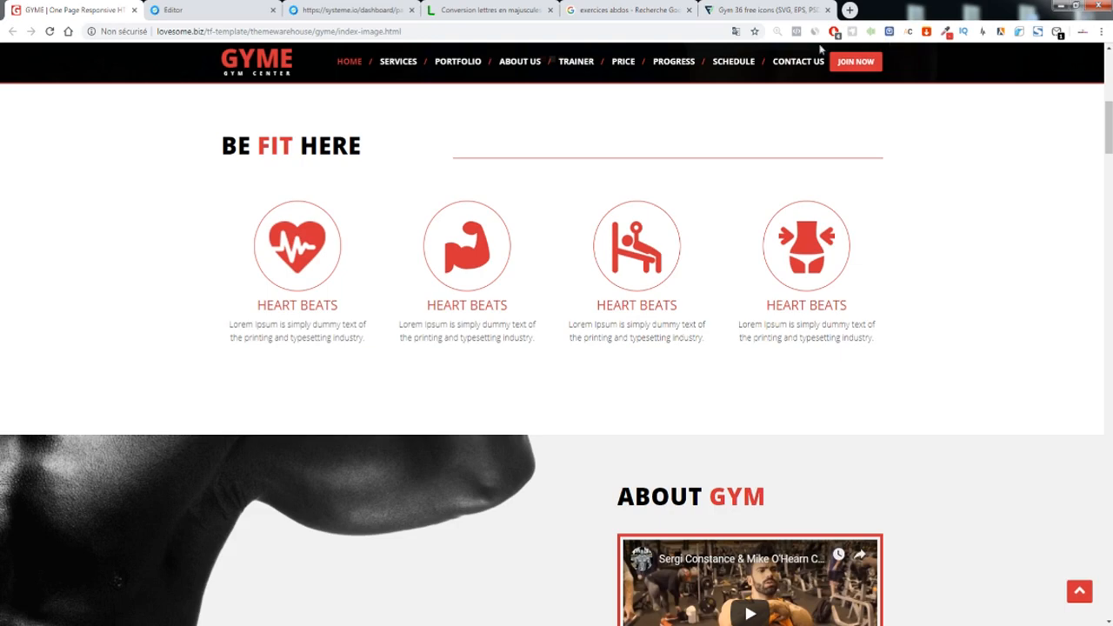
Return to the systeme.io page editor
scroll(618, 185, "down", 10)
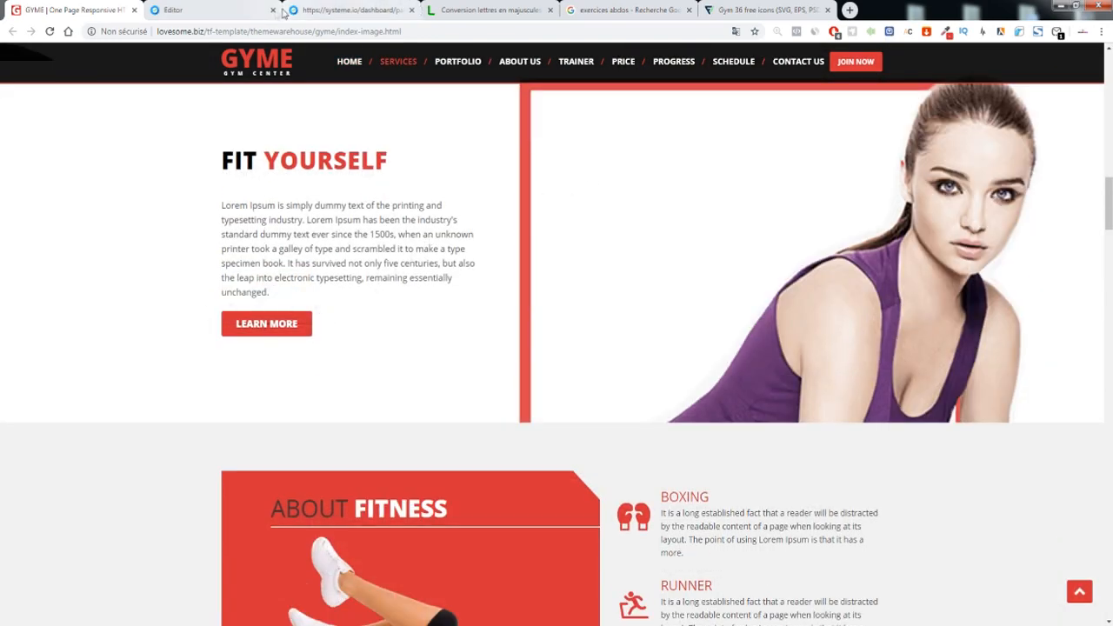
left_click(173, 9)
scroll(79, 366, "down", 5)
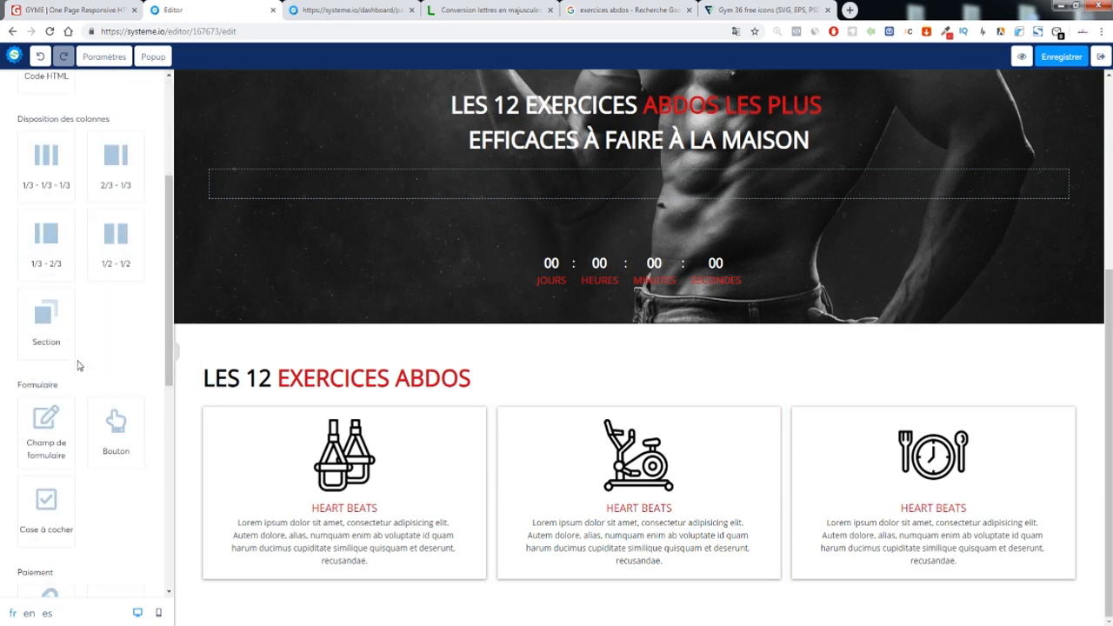
Add a button to the first card and give it a red background
left_click_drag(119, 315, 356, 556)
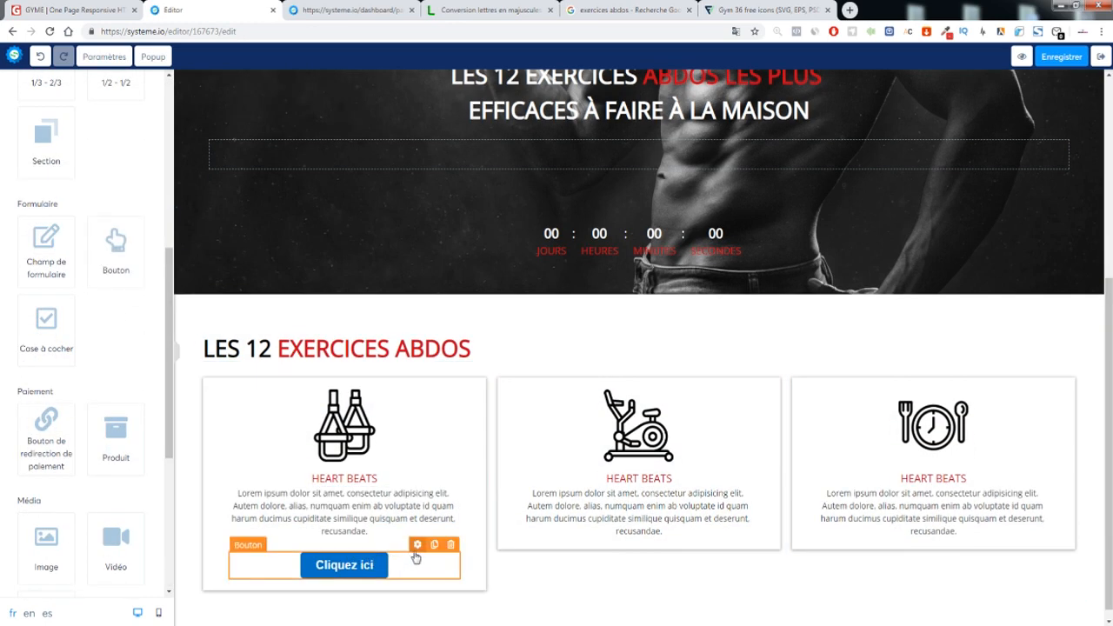
left_click(417, 545)
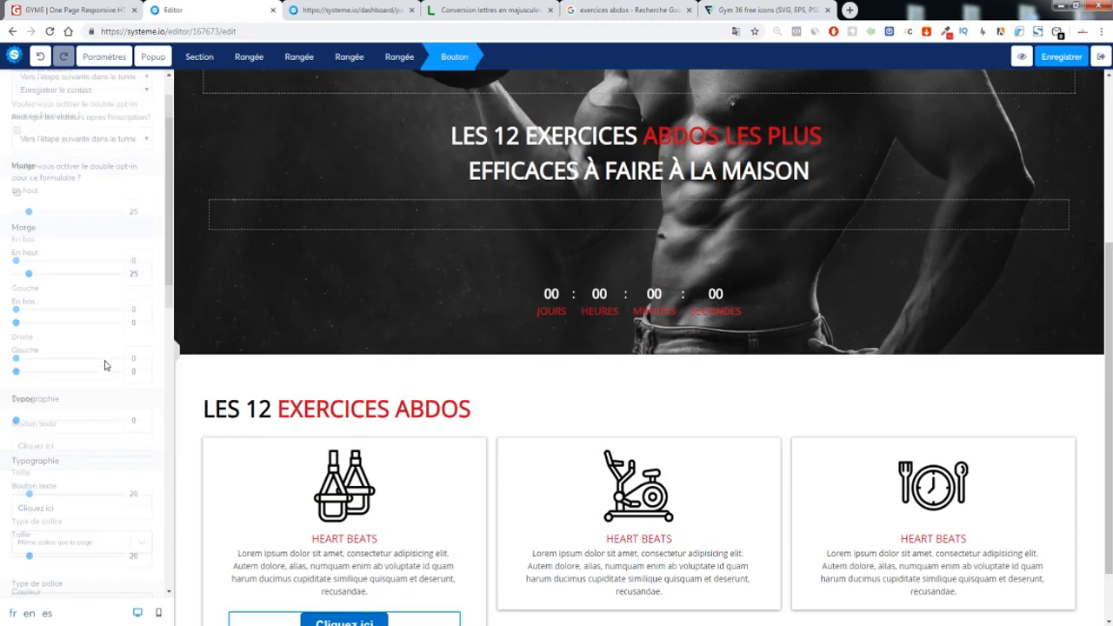
left_click(20, 319)
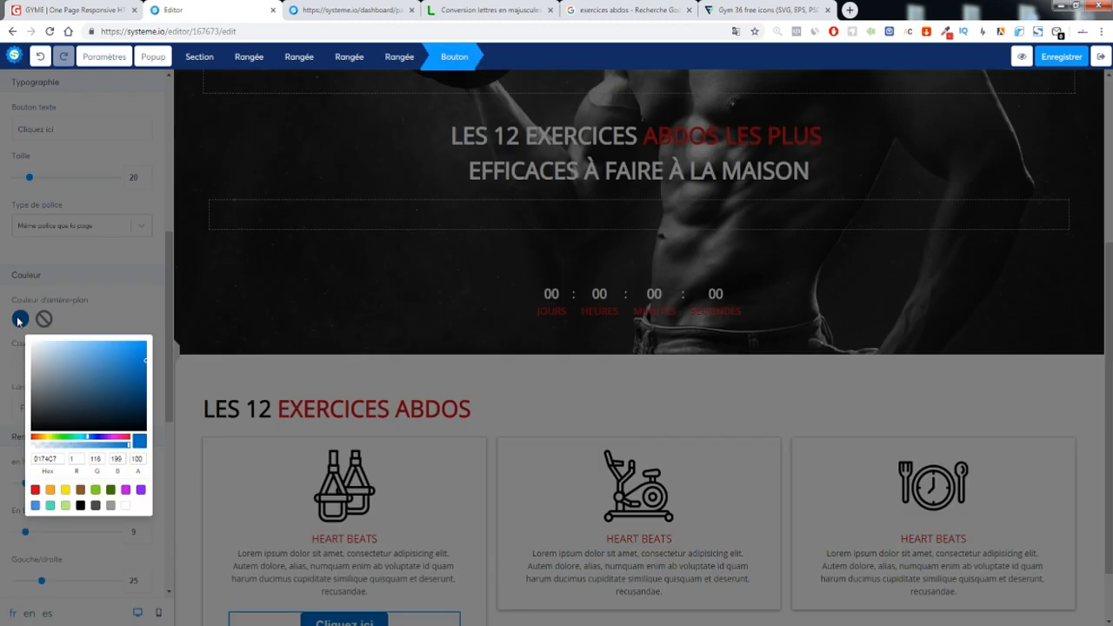
left_click(35, 489)
Lower the button's top margin from 25 to 11
scroll(149, 404, "down", 5)
scroll(150, 404, "up", 3)
scroll(18, 309, "up", 6)
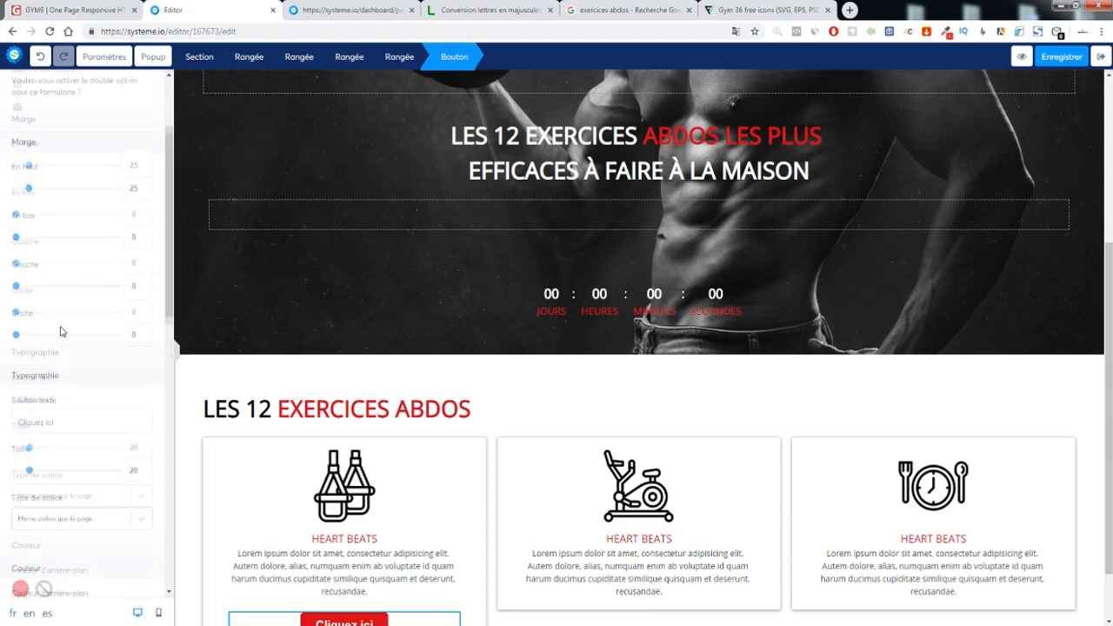
left_click_drag(30, 199, 23, 200)
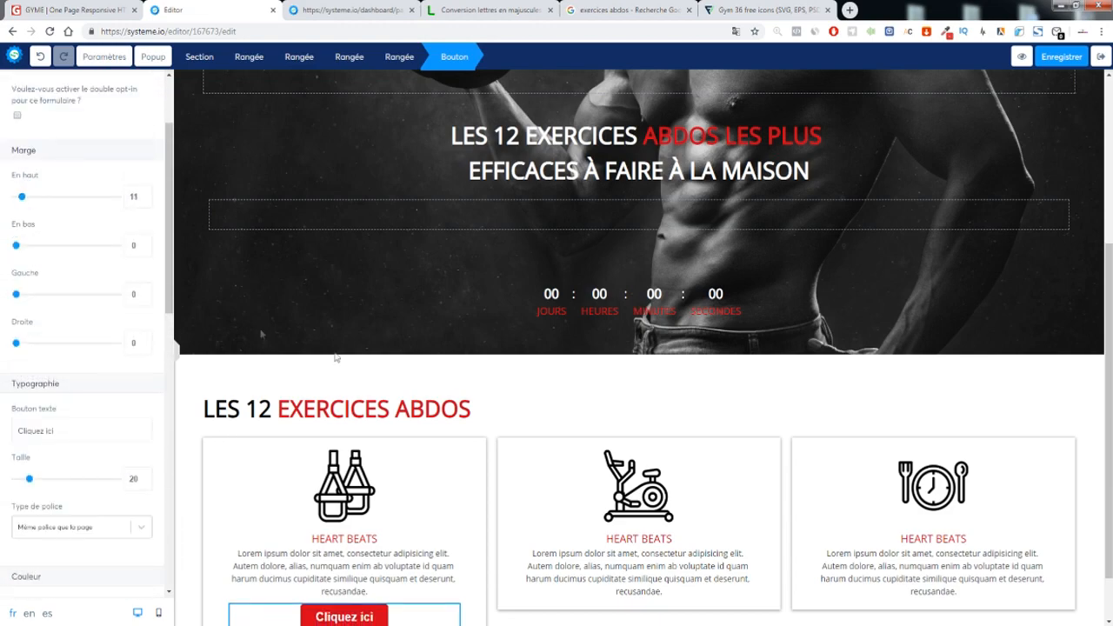
left_click(261, 334)
scroll(589, 479, "down", 1)
left_click(417, 534)
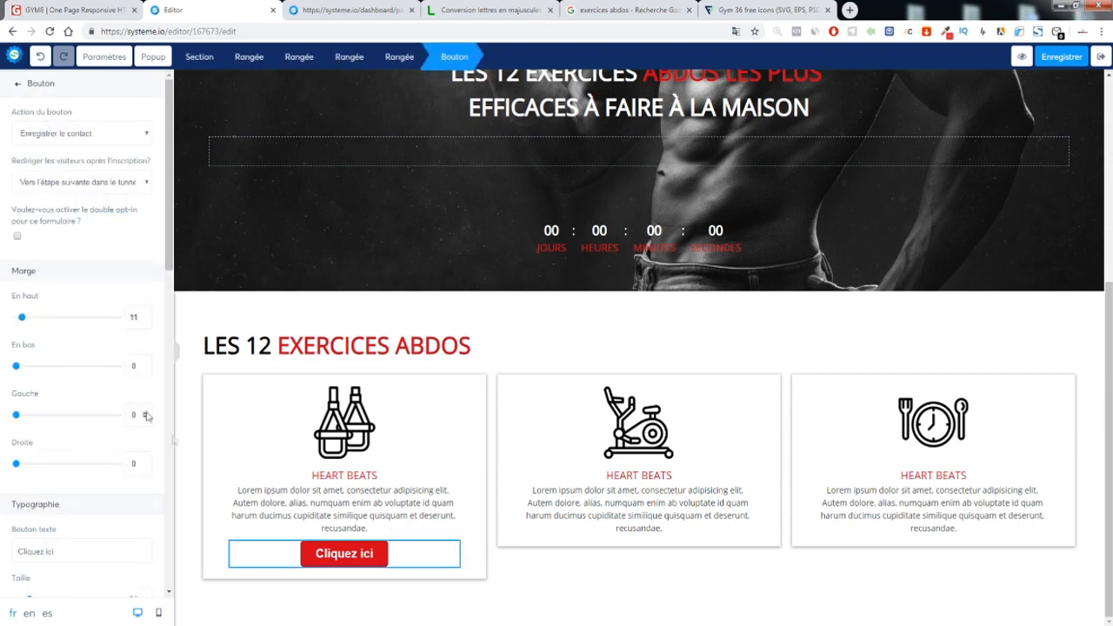
scroll(100, 409, "down", 10)
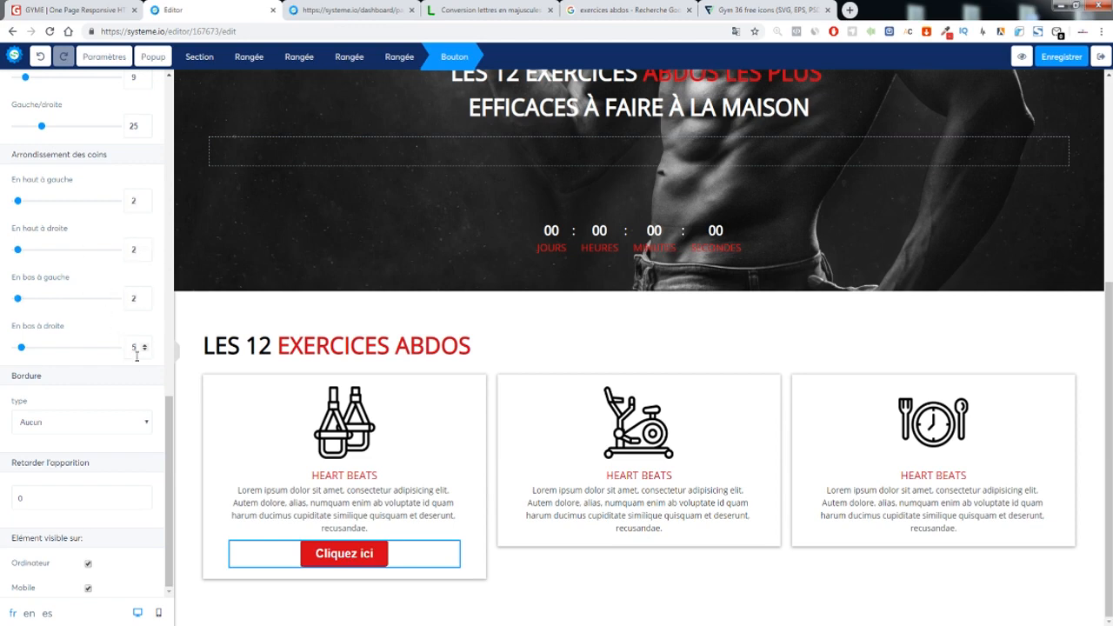
Give the button a solid dark-red 2px border on the bottom only
left_click(73, 423)
left_click(98, 448)
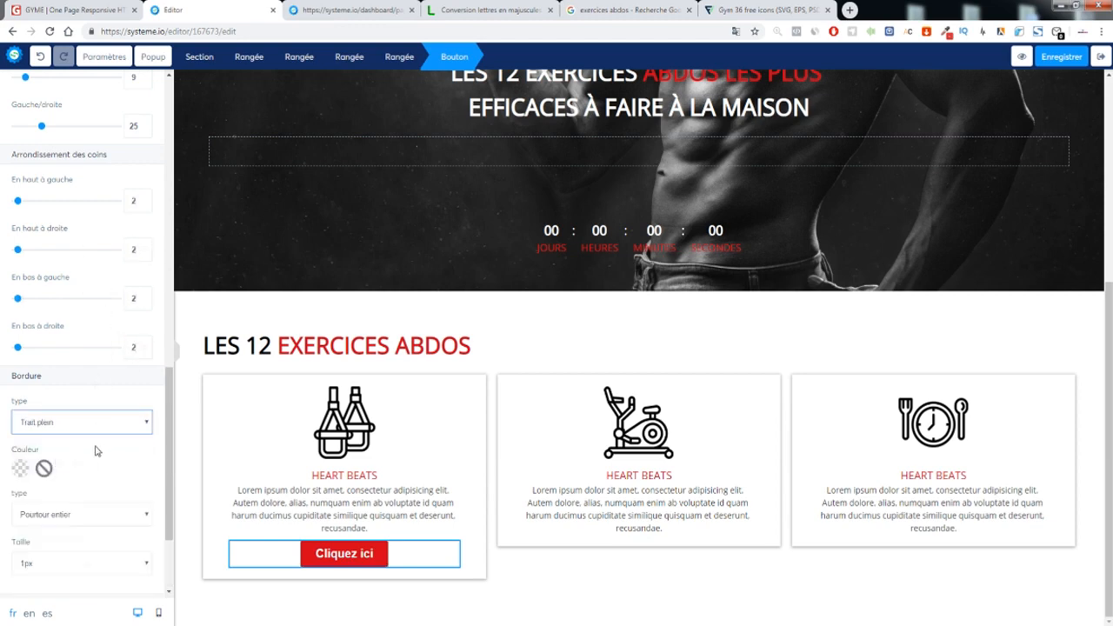
scroll(61, 415, "down", 2)
left_click(61, 401)
left_click(50, 422)
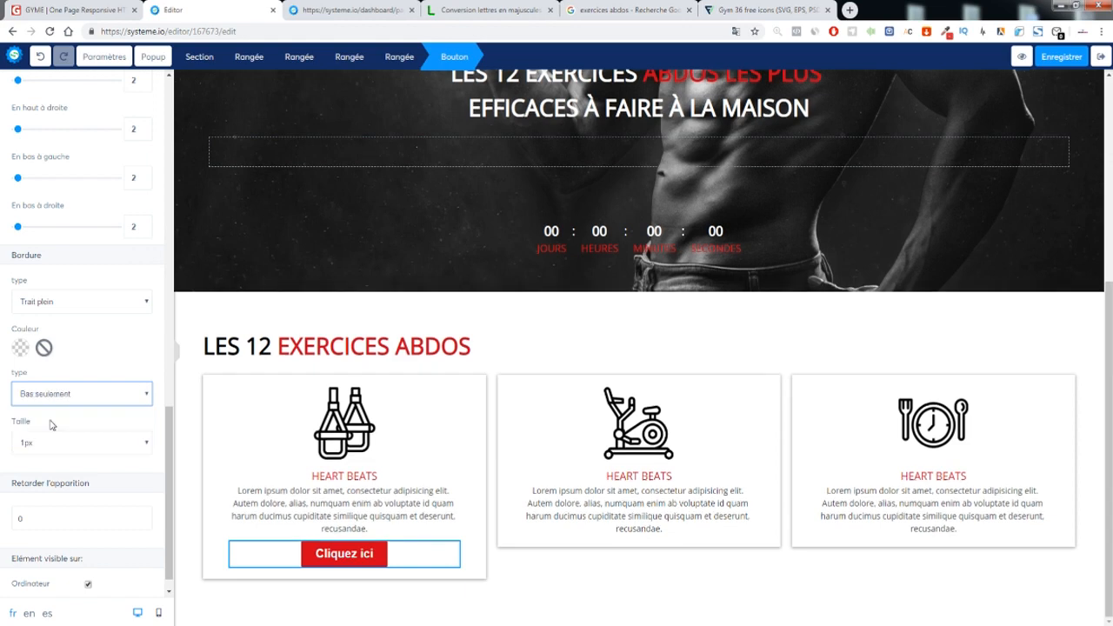
left_click(74, 301)
left_click(39, 328)
left_click(20, 348)
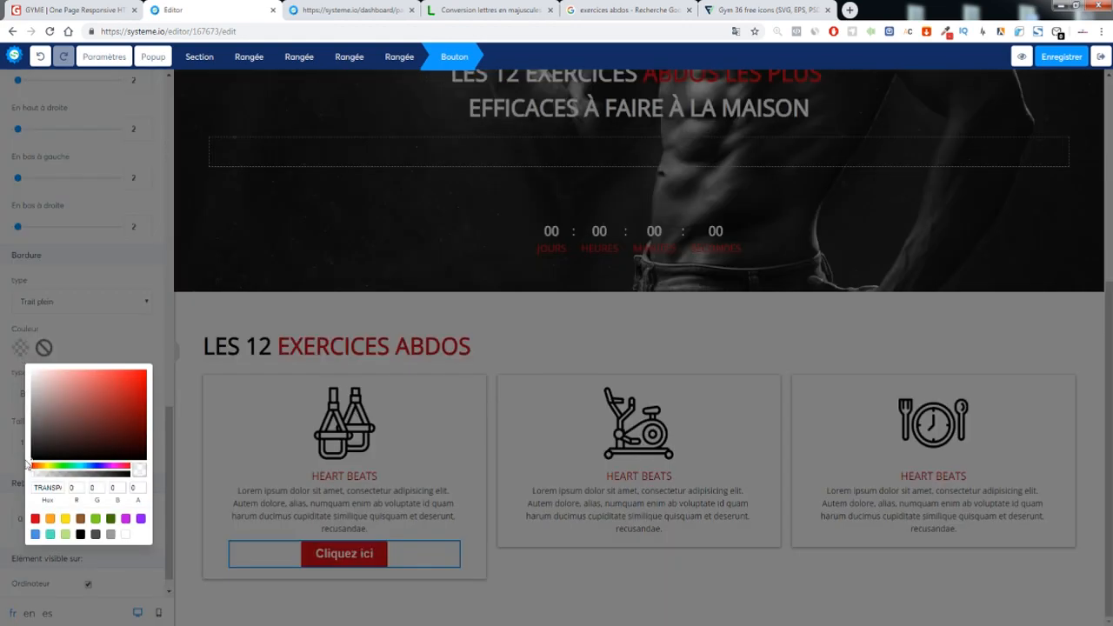
left_click(35, 519)
left_click(130, 424)
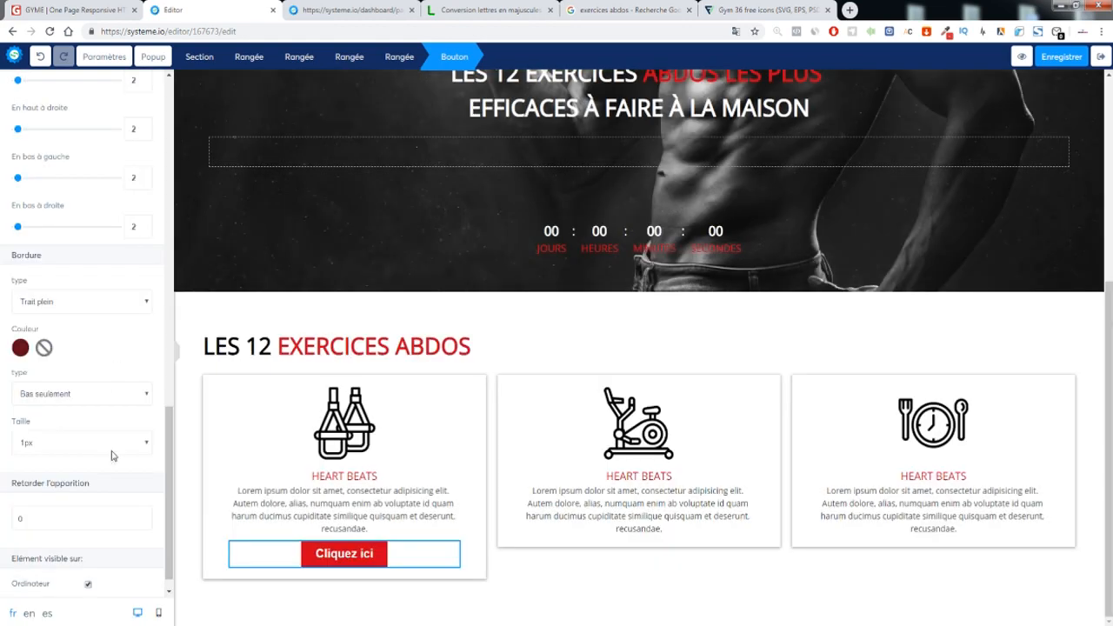
left_click(43, 450)
left_click(46, 472)
left_click(385, 601)
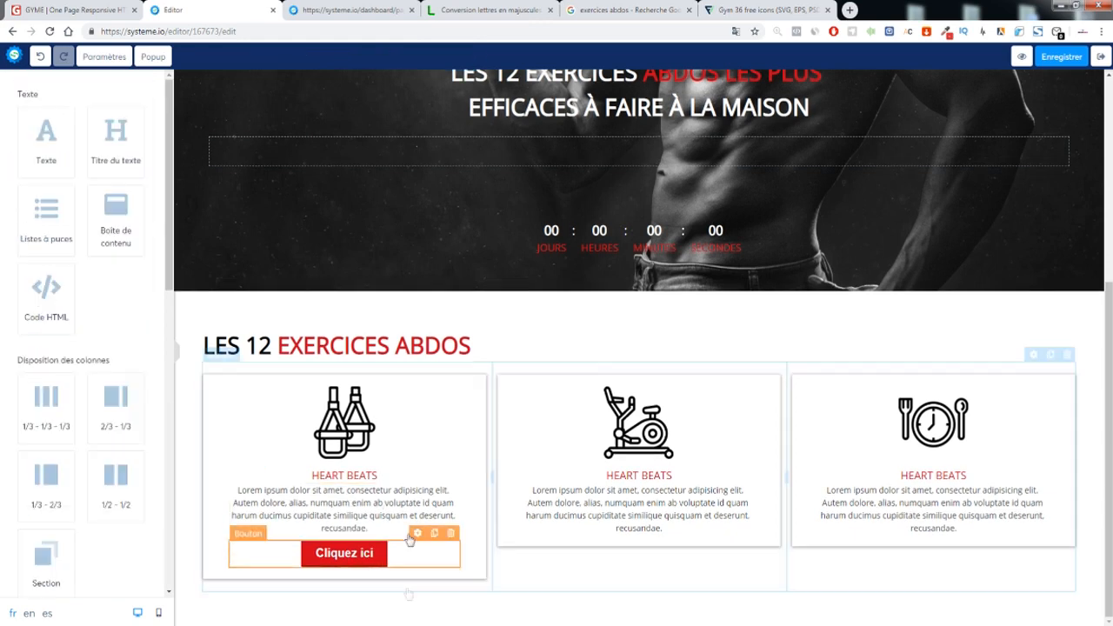
Change the button border to all sides at 1px thickness
left_click(345, 555)
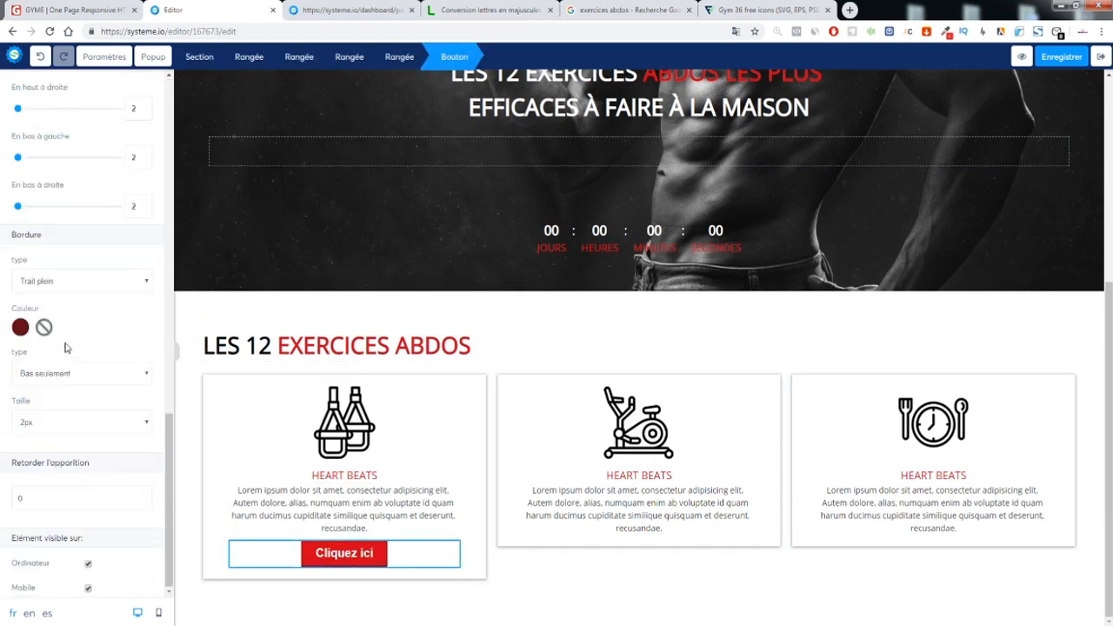
left_click(59, 374)
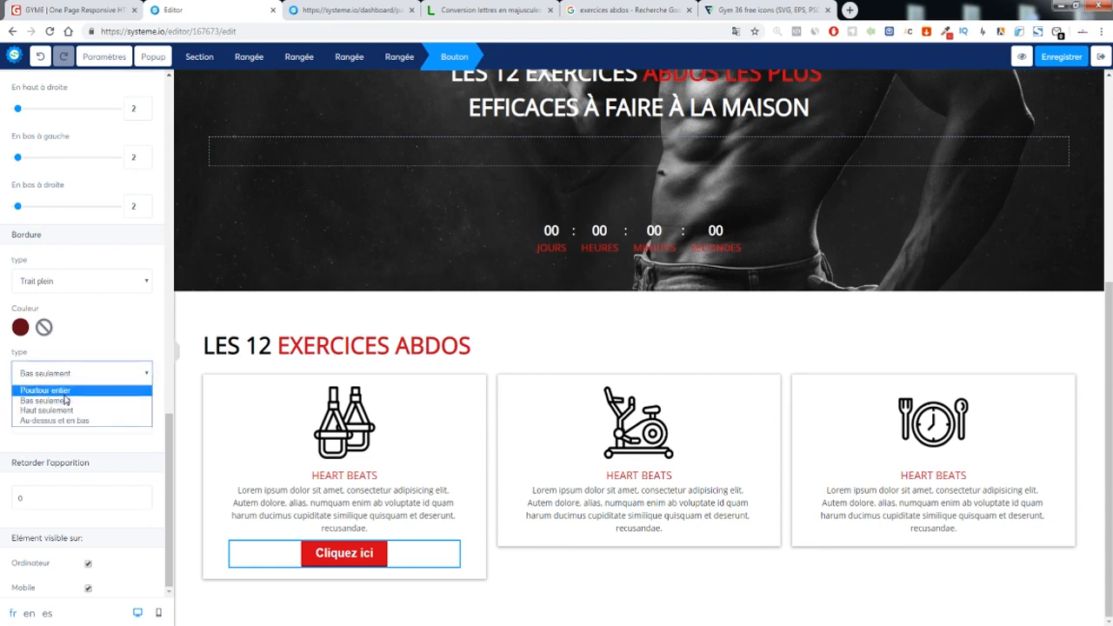
left_click(65, 399)
left_click(41, 424)
left_click(42, 442)
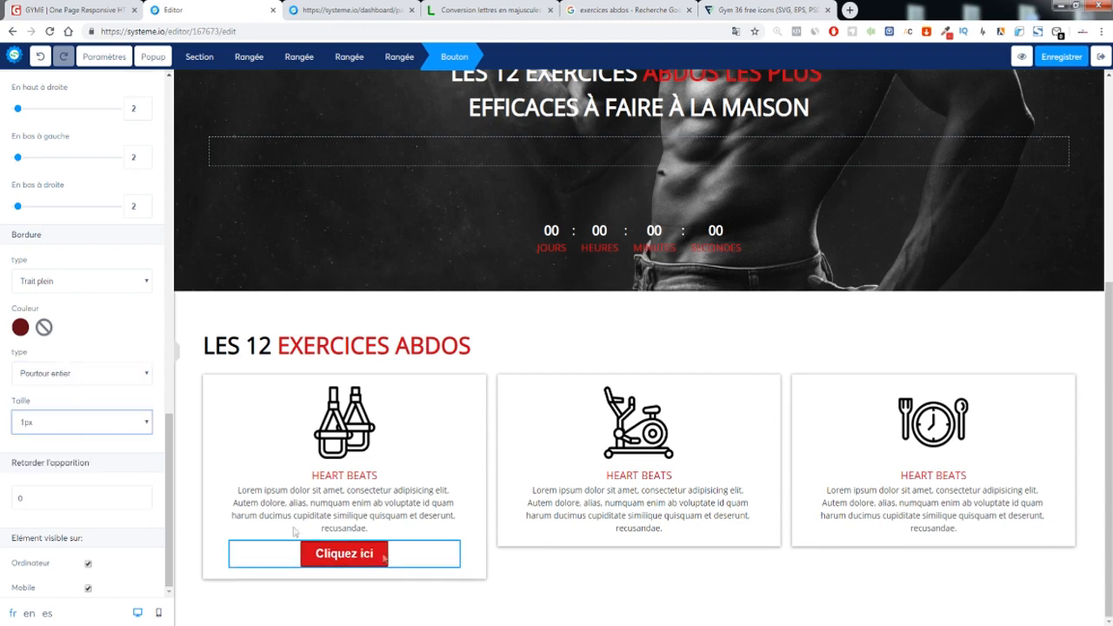
left_click(512, 587)
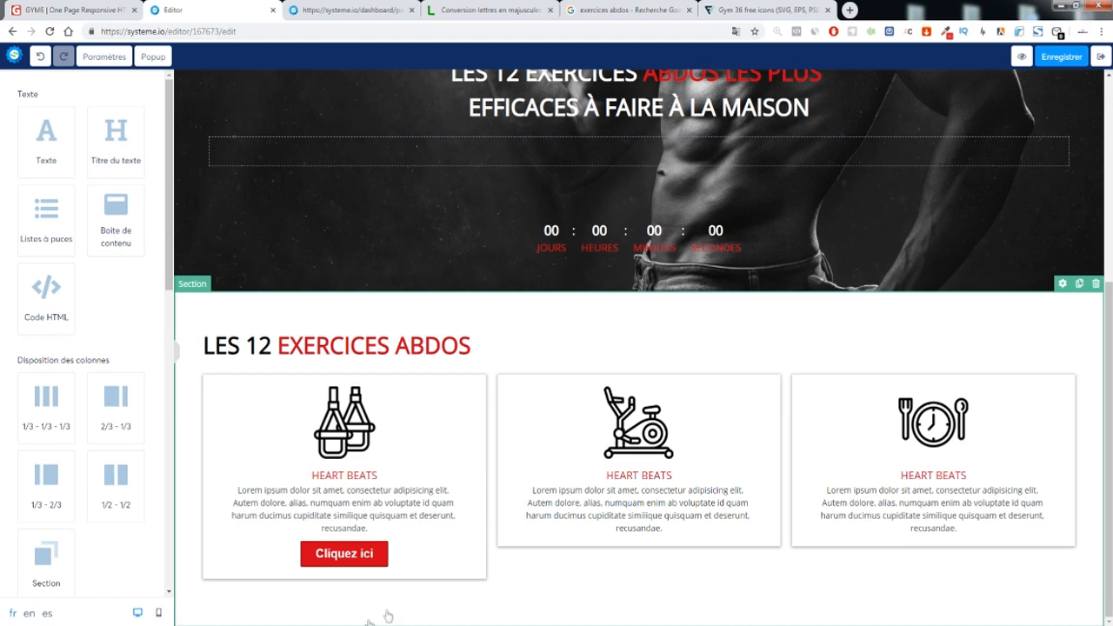
Set the button's font to the Google font Open Sans
left_click(351, 549)
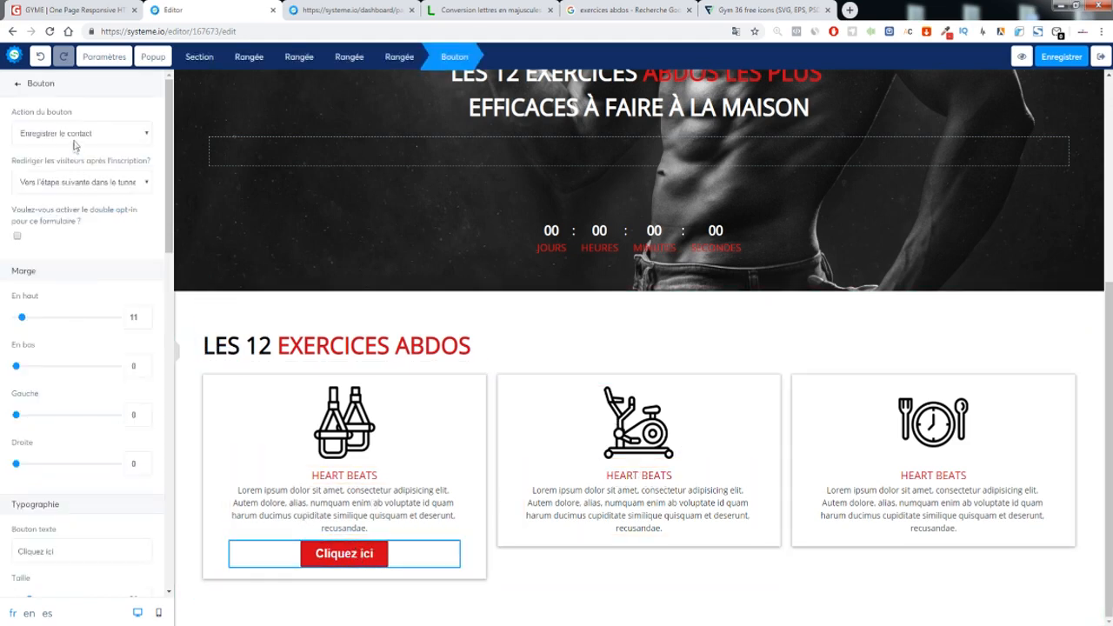
scroll(78, 261, "down", 4)
left_click(69, 346)
left_click(46, 393)
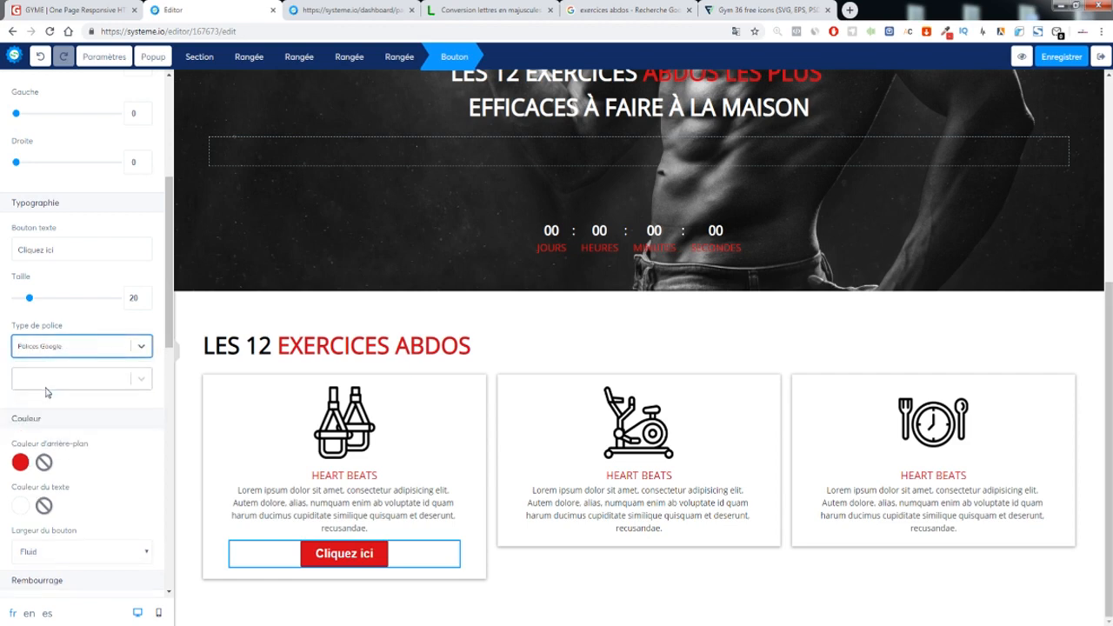
left_click(43, 381)
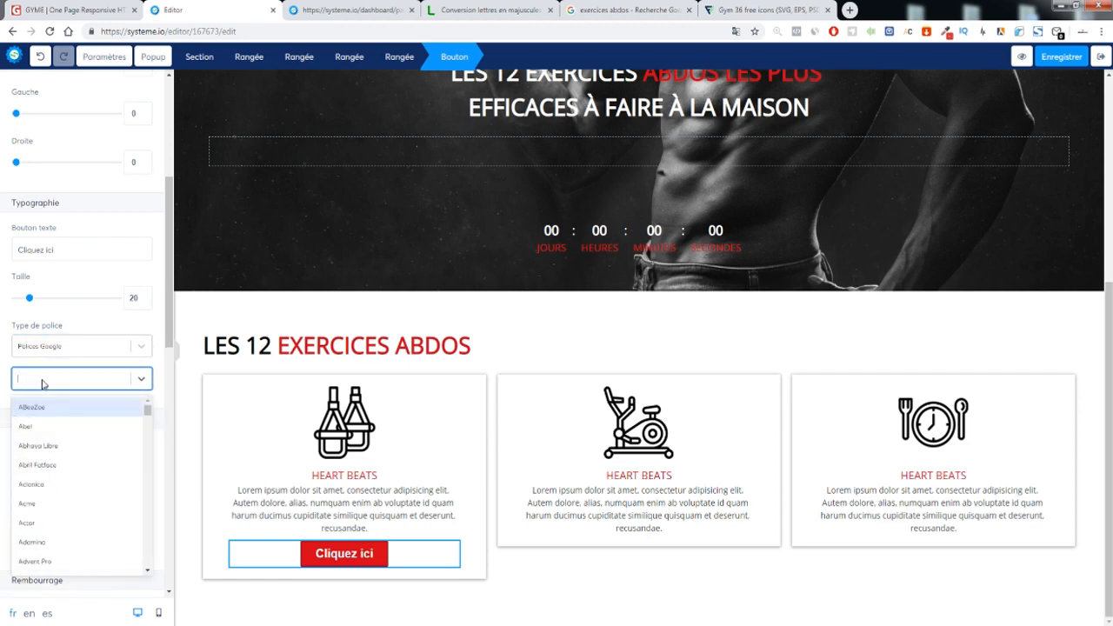
type("o")
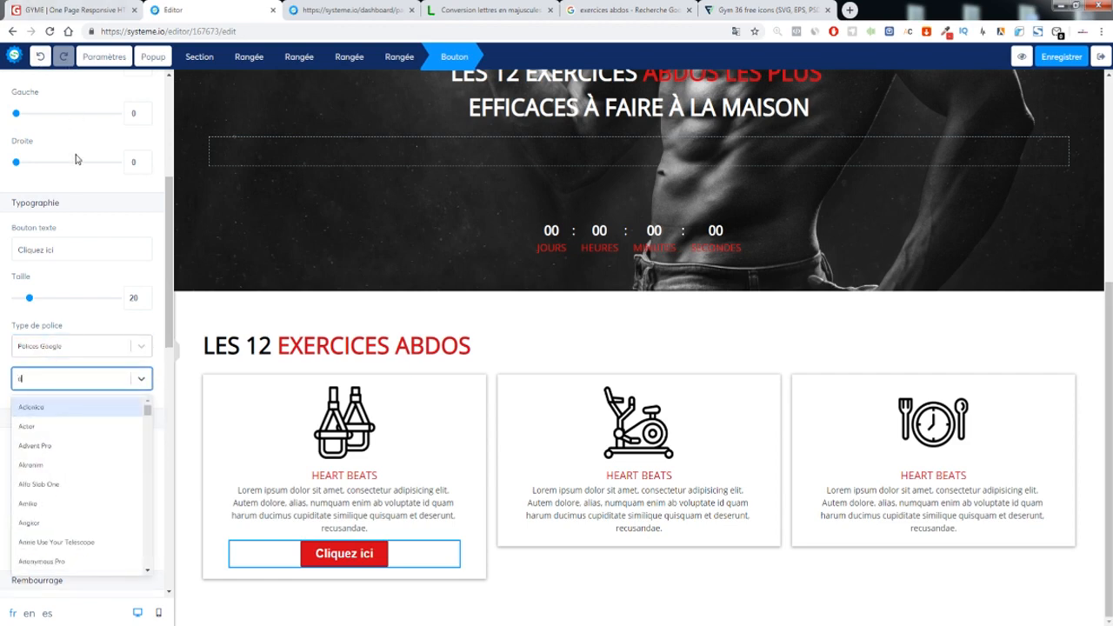
type("pe")
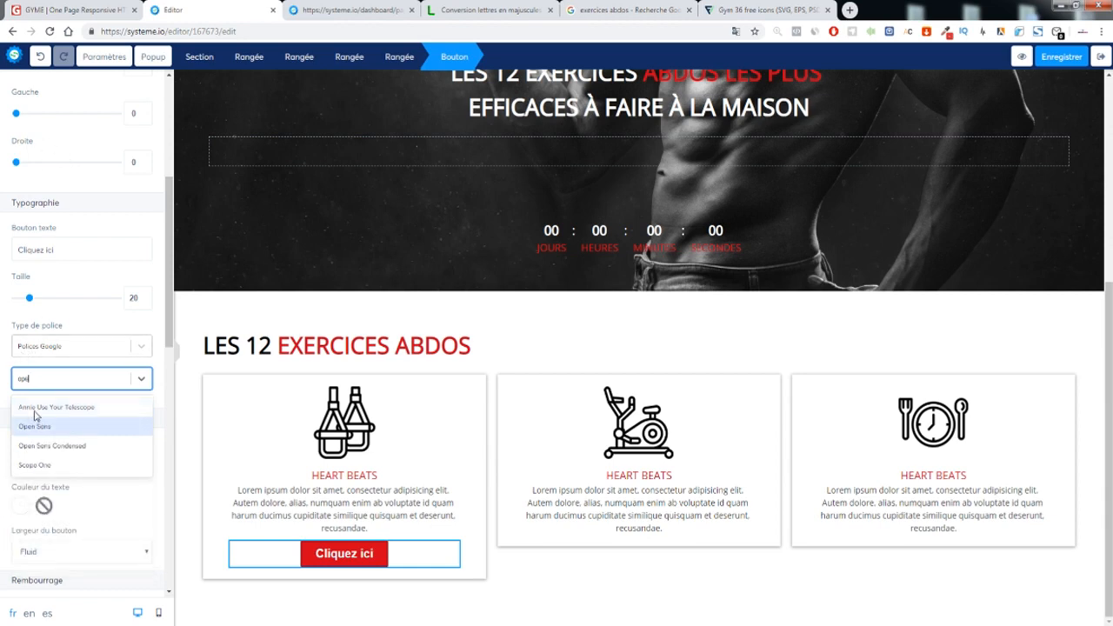
left_click(65, 425)
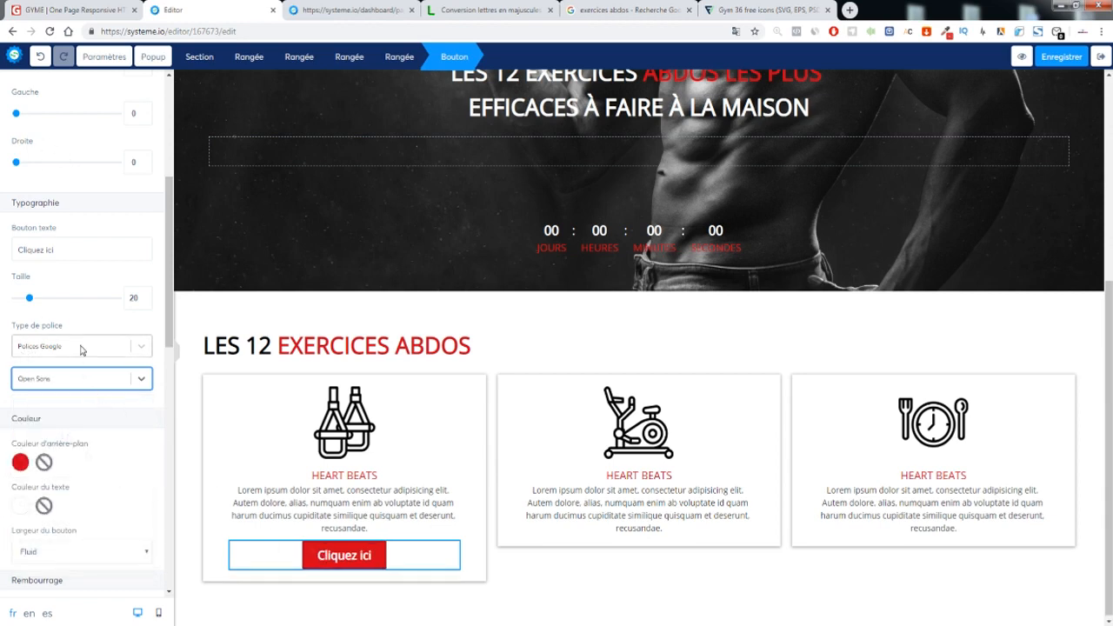
scroll(81, 350, "down", 1)
left_click(52, 286)
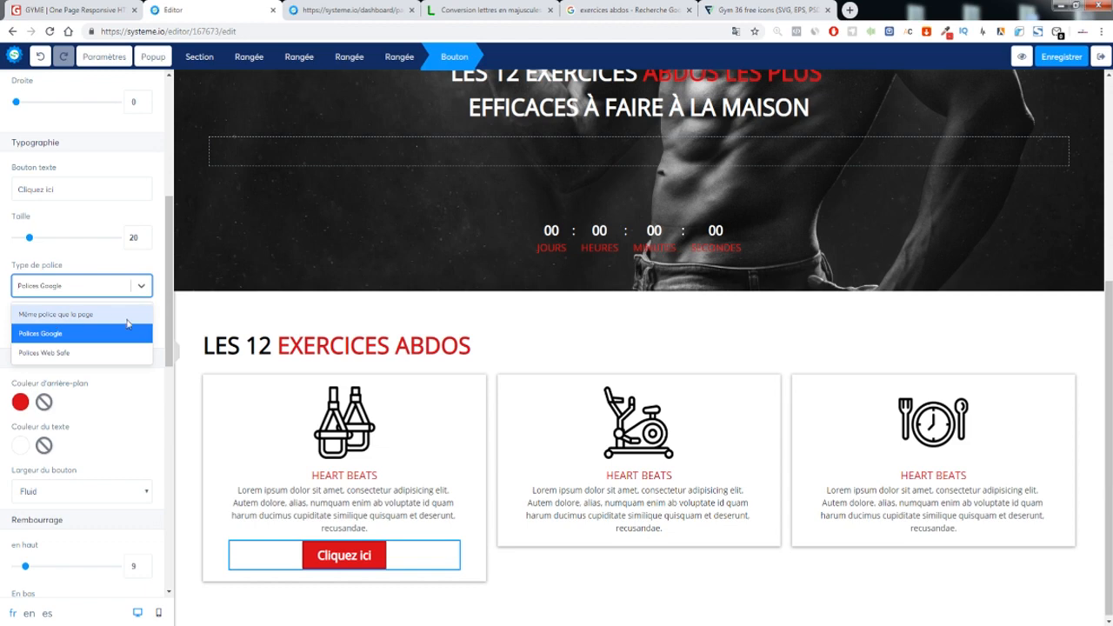
left_click(116, 387)
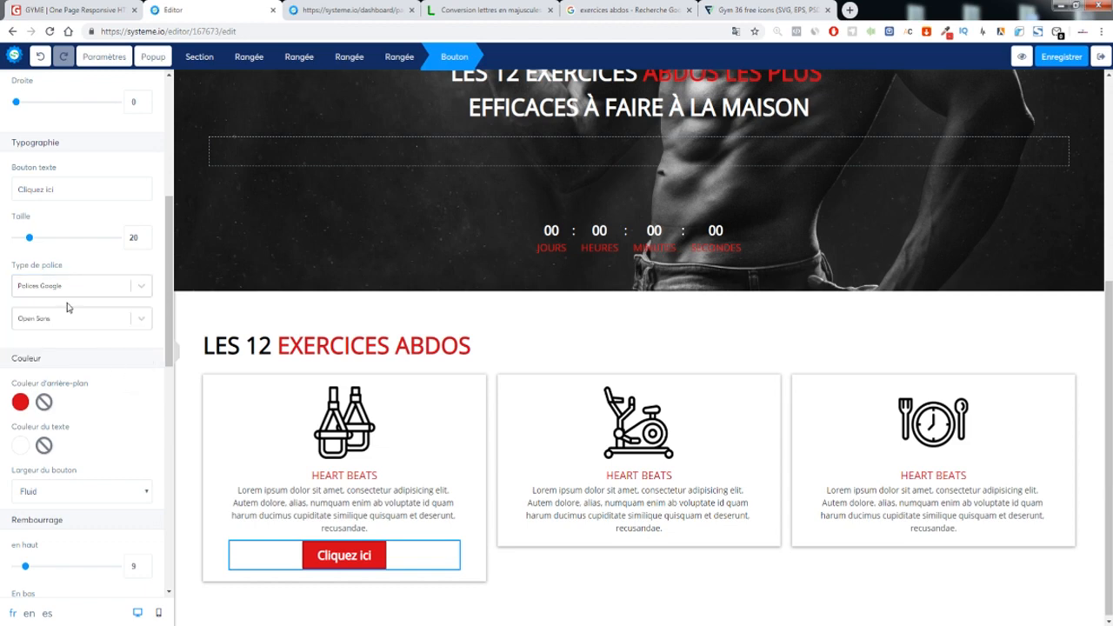
Relabel the button 'EN SAVOIR PLUS' and set its text size to 22
left_click(146, 237)
left_click(146, 236)
left_click_drag(73, 189, 18, 190)
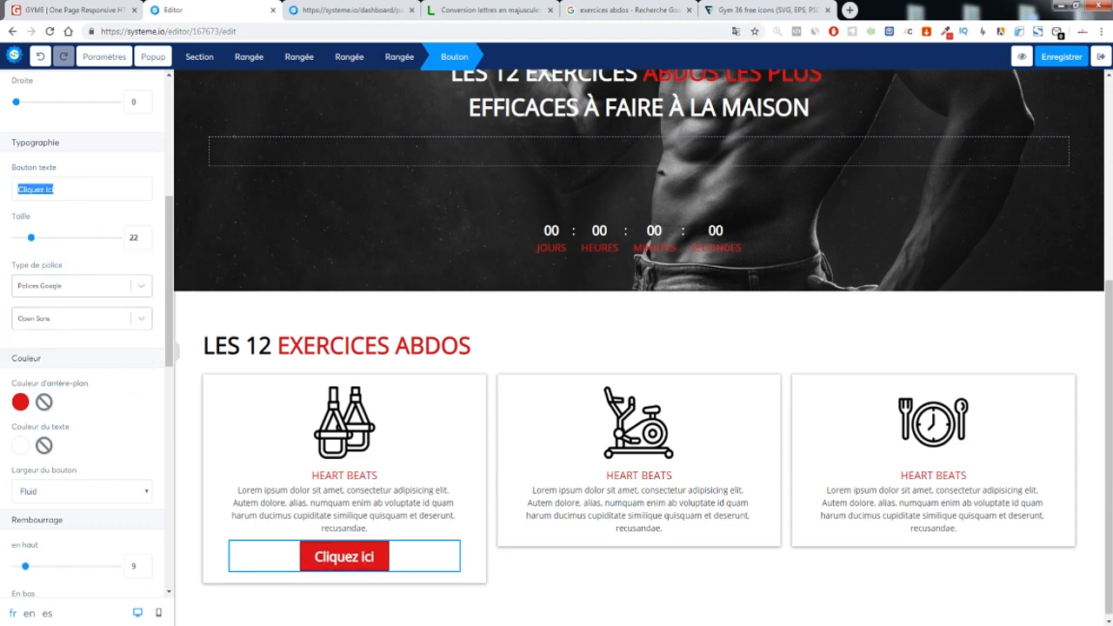
type("E")
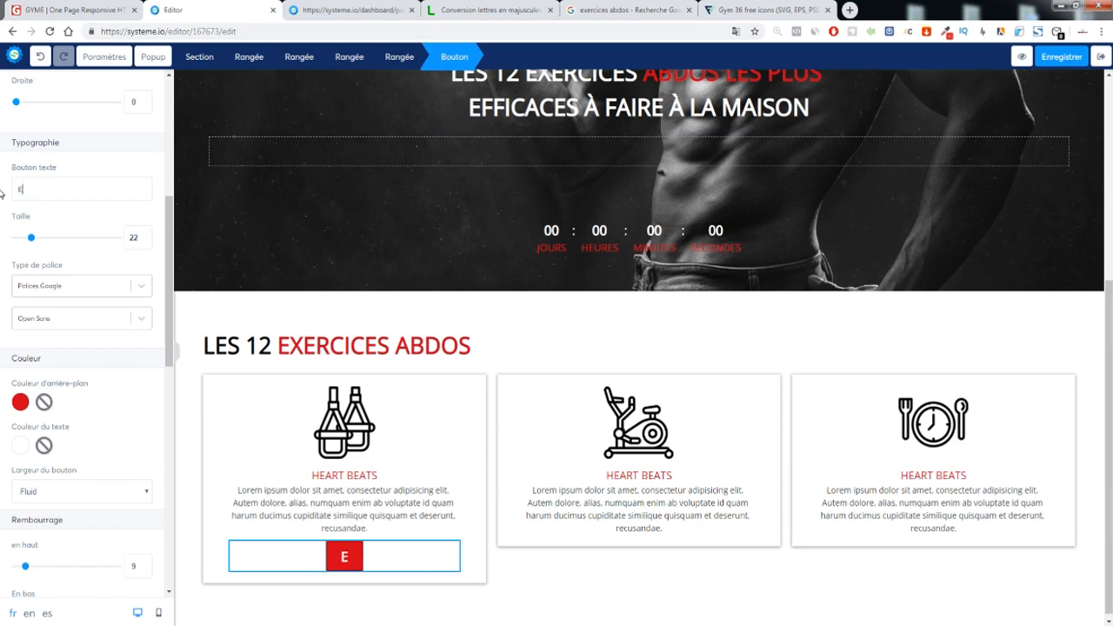
type("N SAVO")
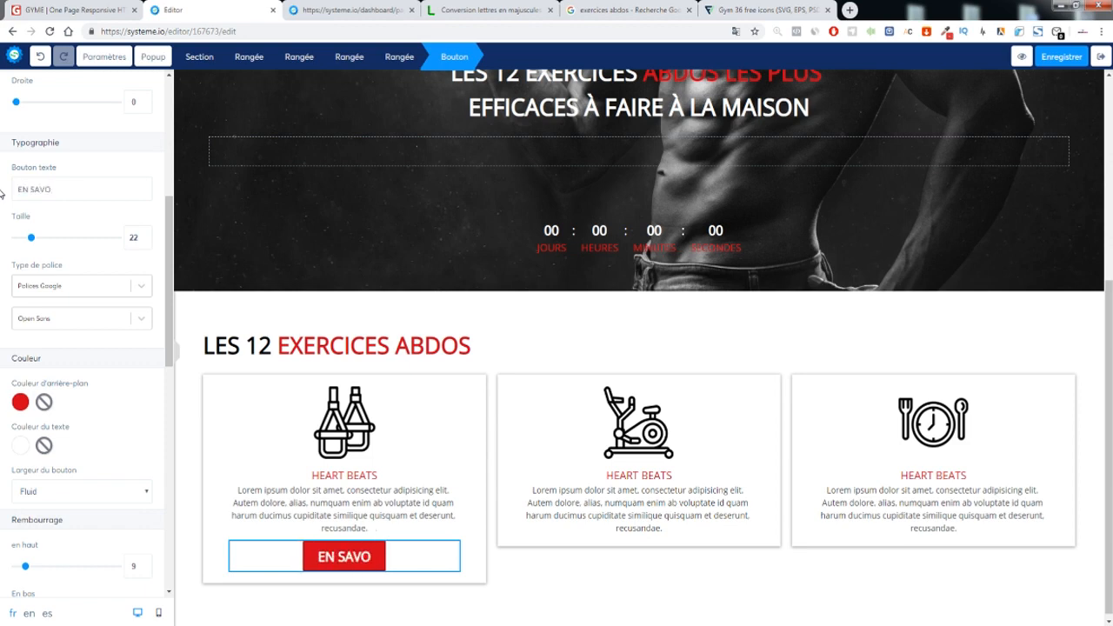
type("IR PLUS")
left_click(147, 241)
left_click(146, 241)
left_click(147, 240)
left_click(536, 545)
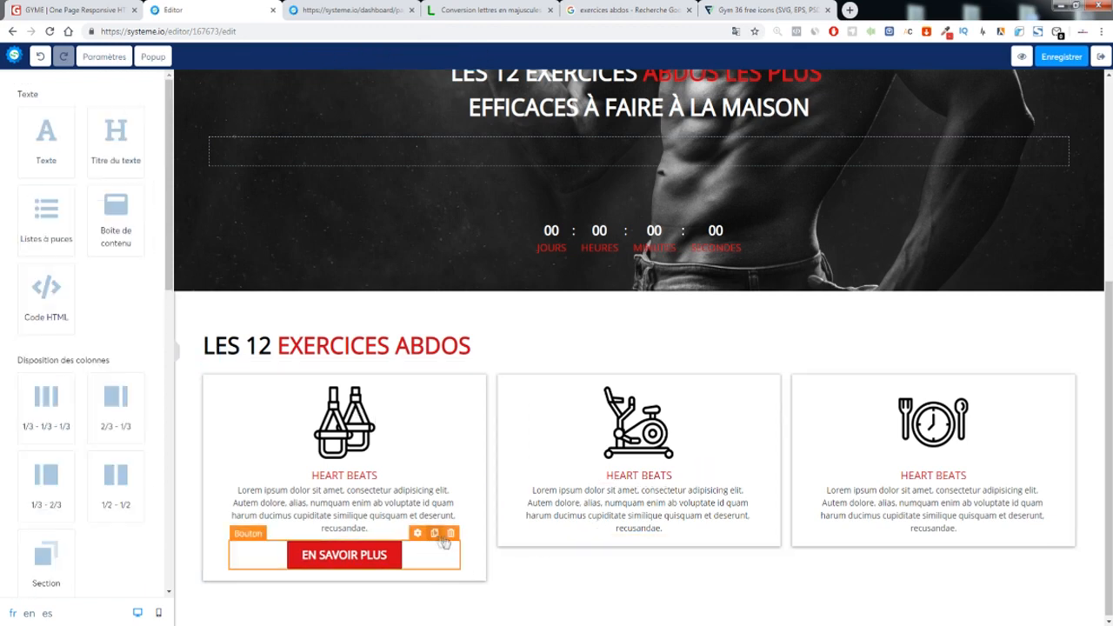
Duplicate the EN SAVOIR PLUS button into the second and third cards
left_click(435, 533)
left_click_drag(347, 589, 901, 581)
left_click(728, 532)
left_click(900, 580)
left_click(667, 315)
scroll(600, 314, "up", 5)
scroll(565, 313, "down", 5)
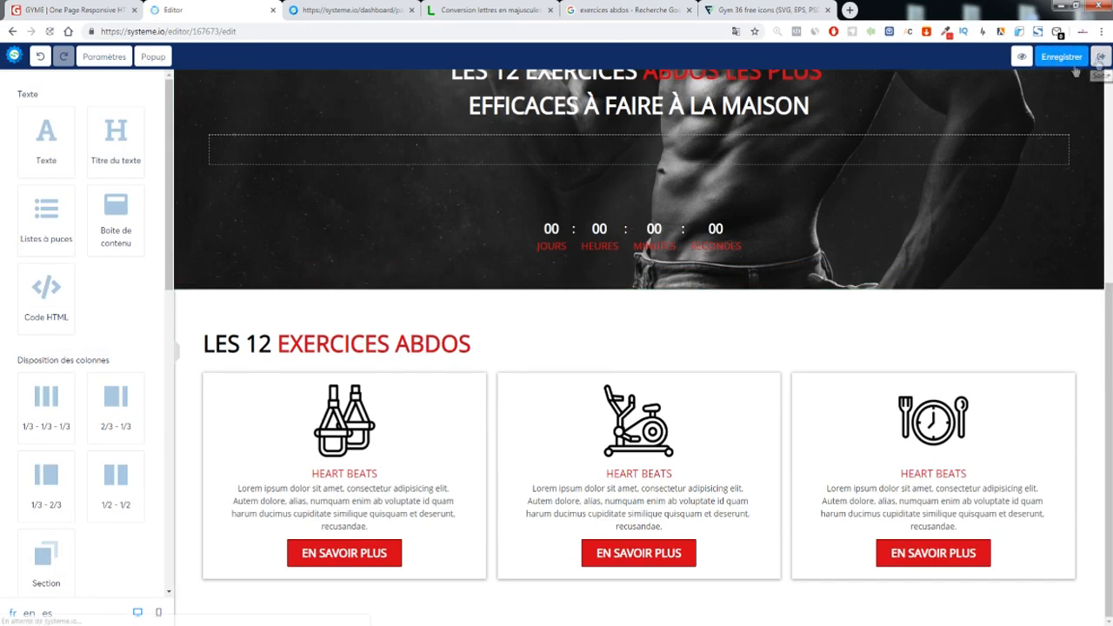
Leave the editor and open the live page with 'Voir la page'
left_click(1098, 59)
left_click(1049, 223)
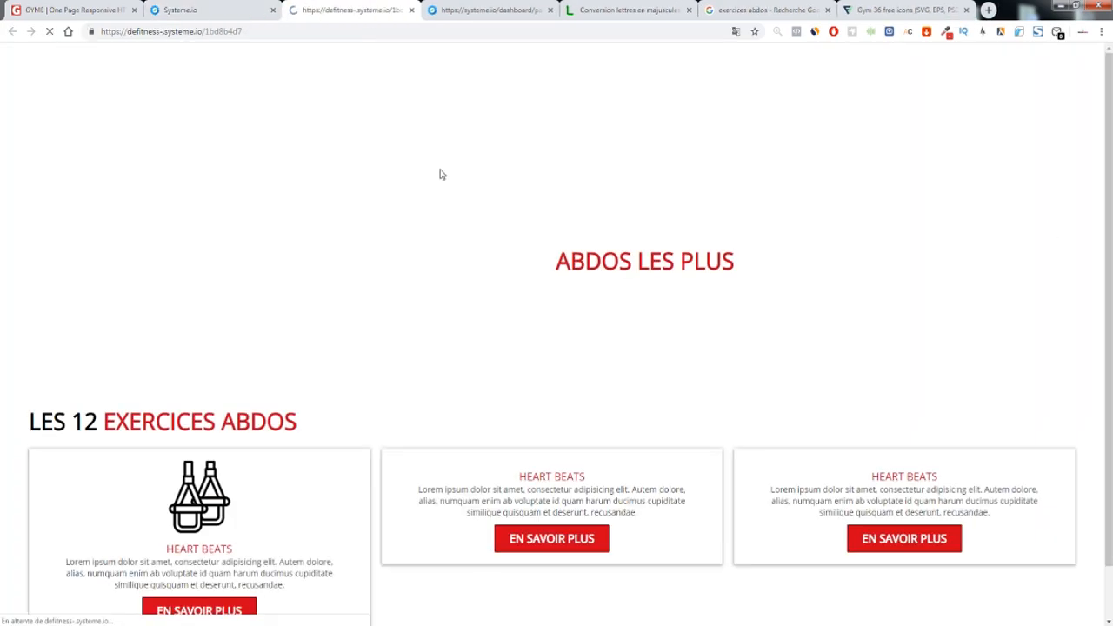
scroll(297, 261, "down", 2)
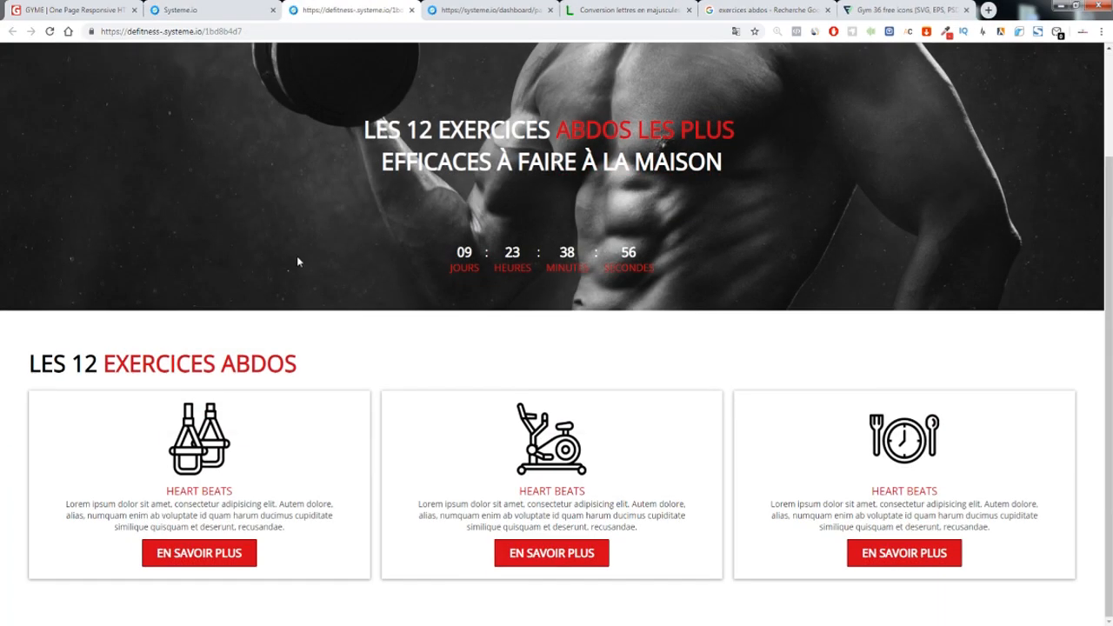
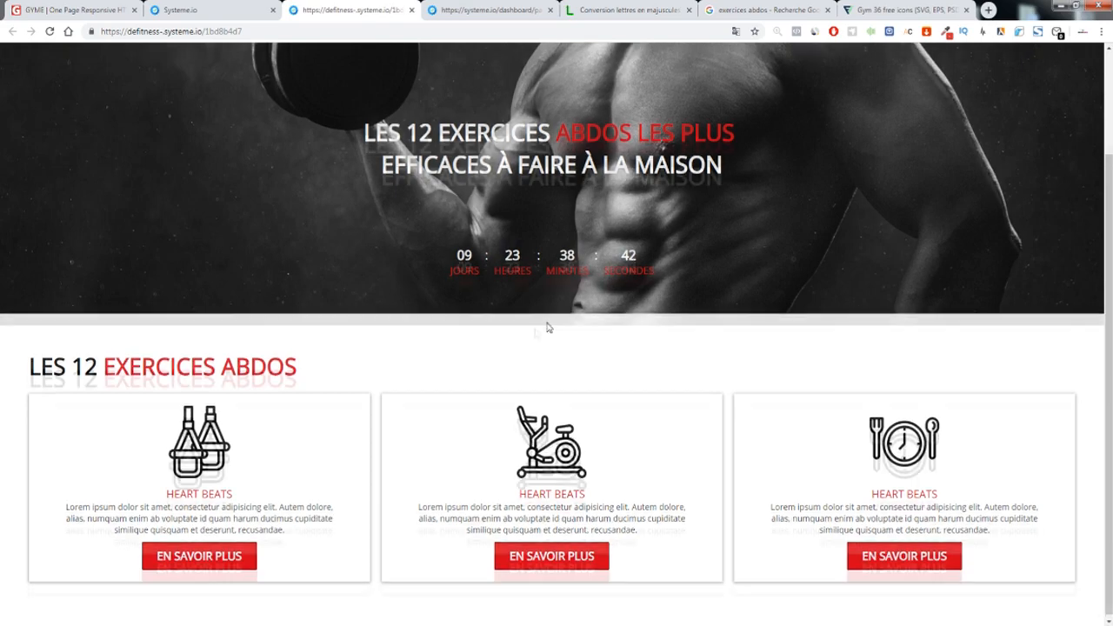
Scroll through the live landing page and check the countdown timer text
scroll(508, 330, "up", 2)
scroll(487, 374, "down", 2)
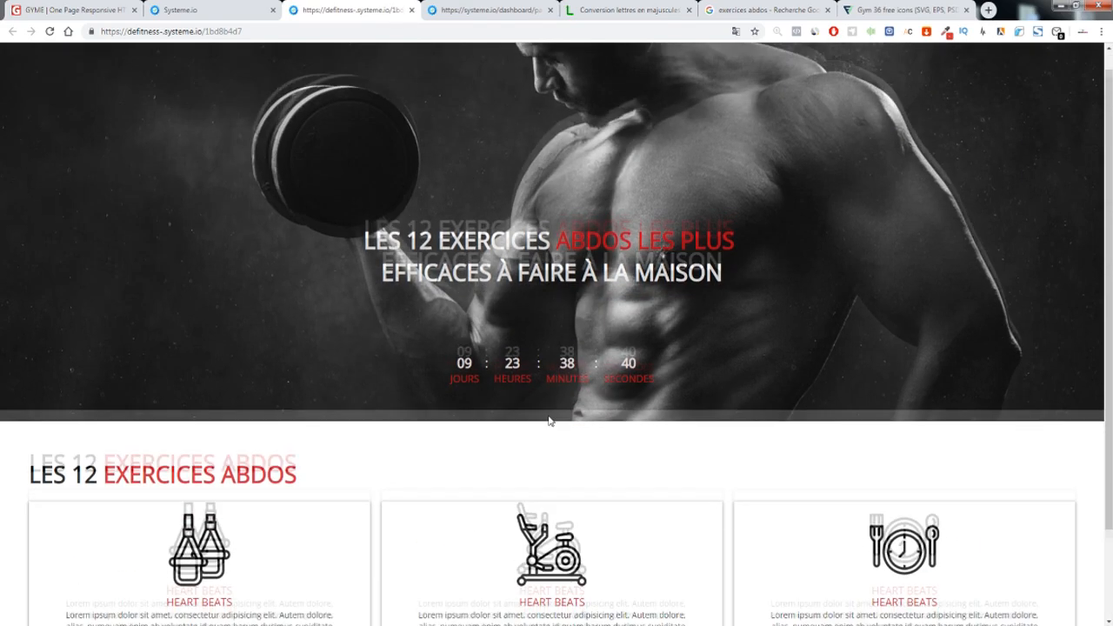
scroll(568, 409, "up", 2)
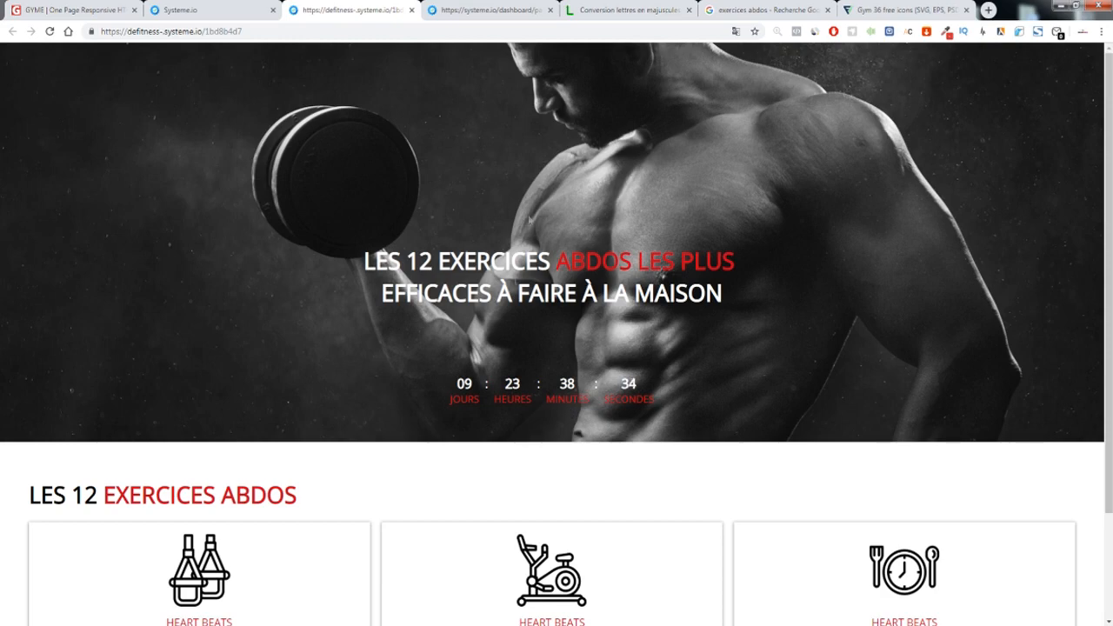
scroll(589, 258, "down", 2)
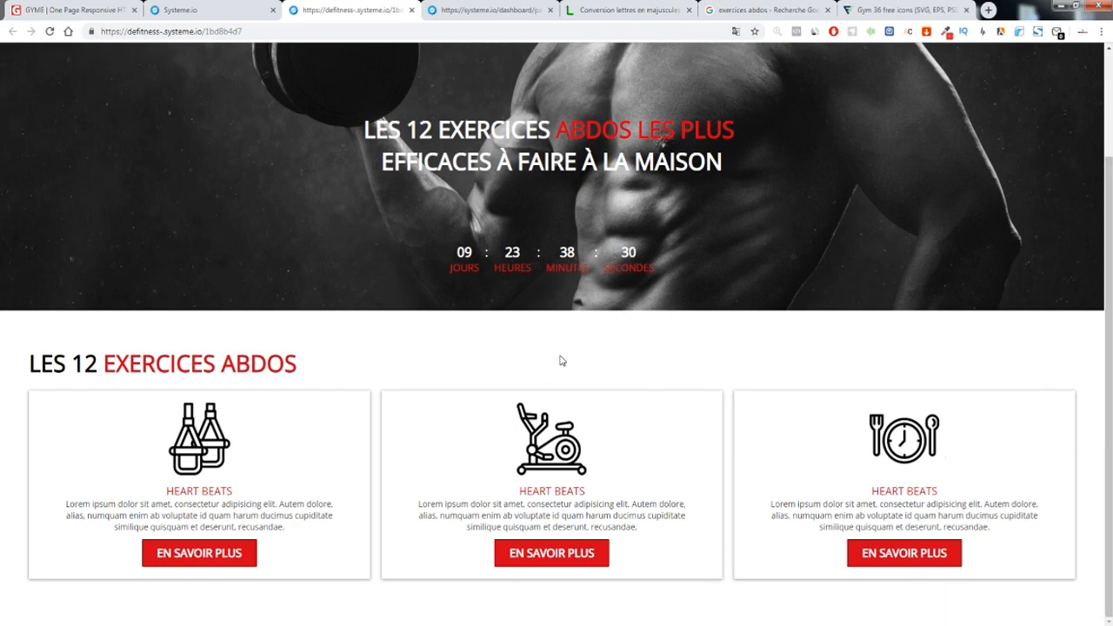
scroll(604, 368, "up", 2)
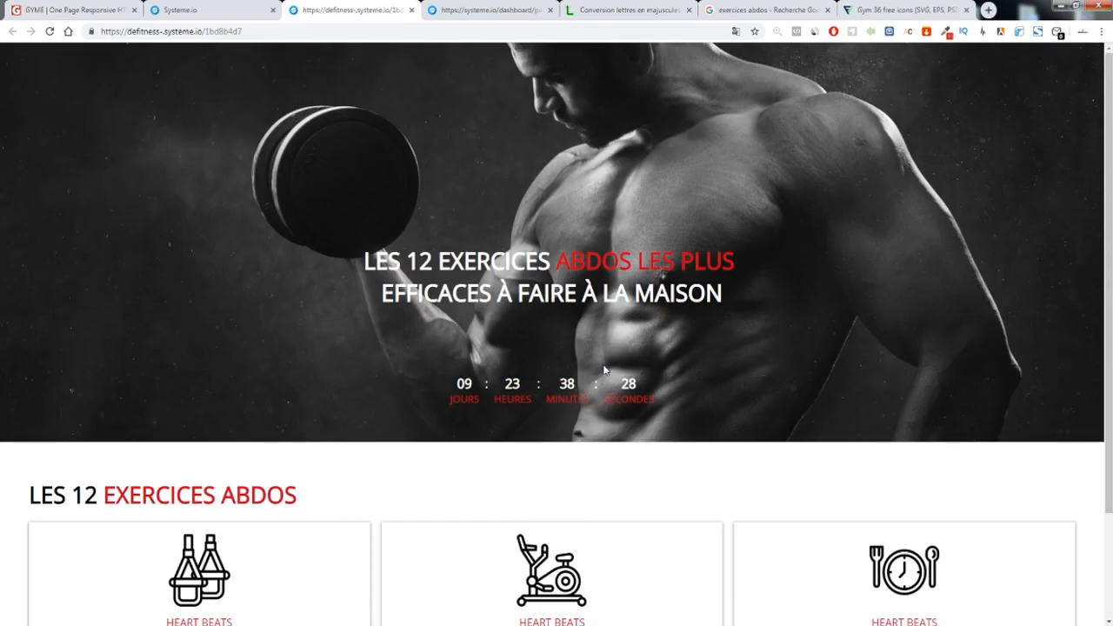
left_click_drag(646, 391, 368, 338)
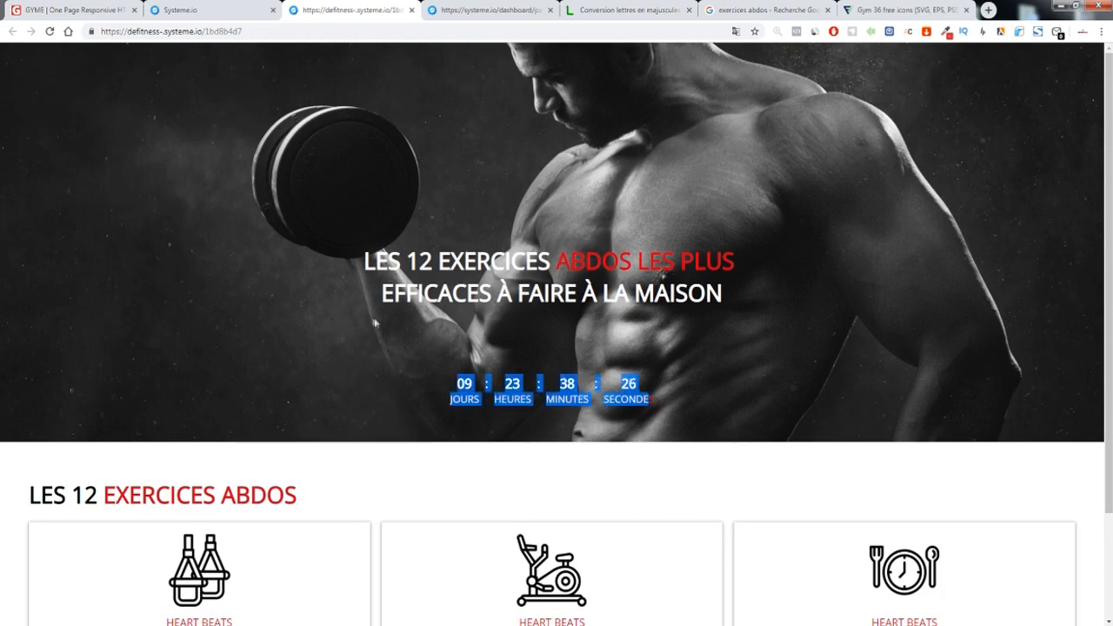
left_click(373, 320)
left_click_drag(599, 391, 739, 420)
left_click(737, 419)
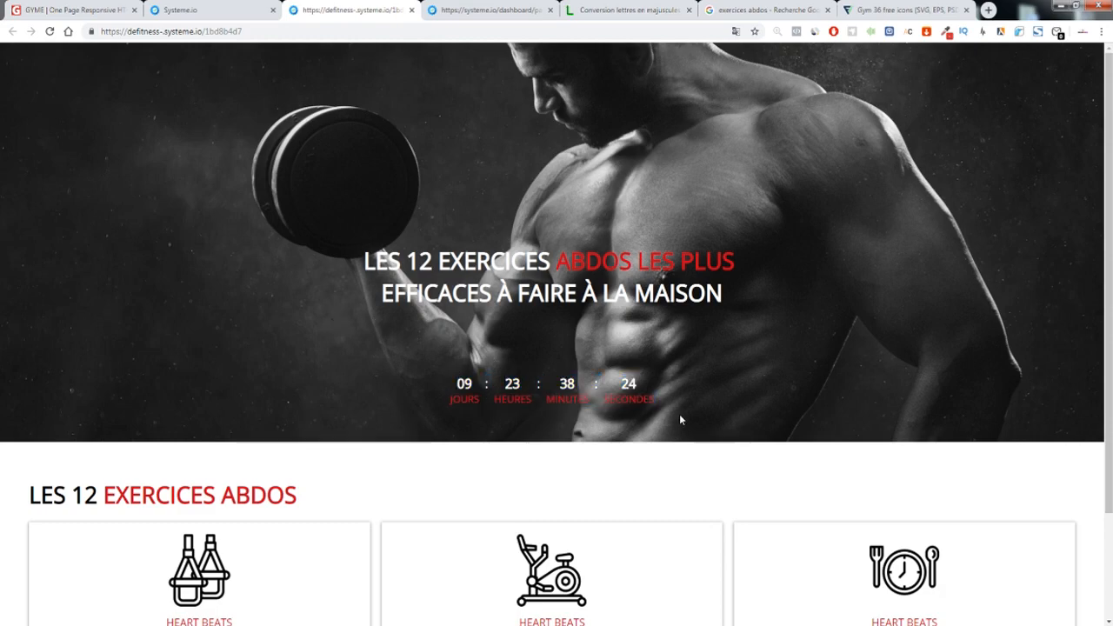
scroll(680, 418, "down", 2)
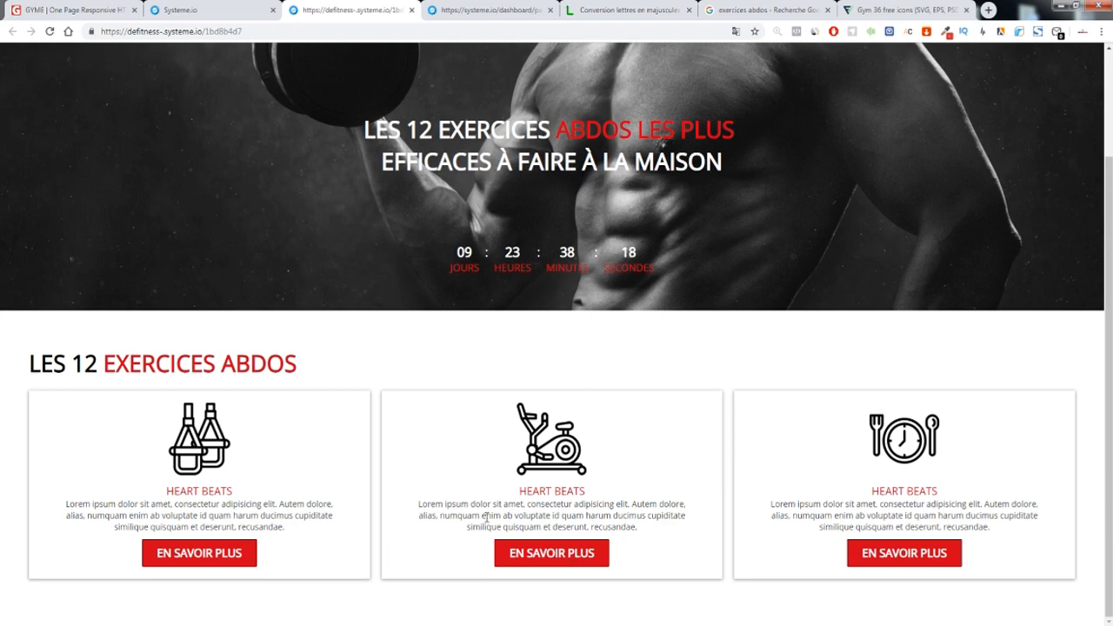
scroll(581, 365, "up", 2)
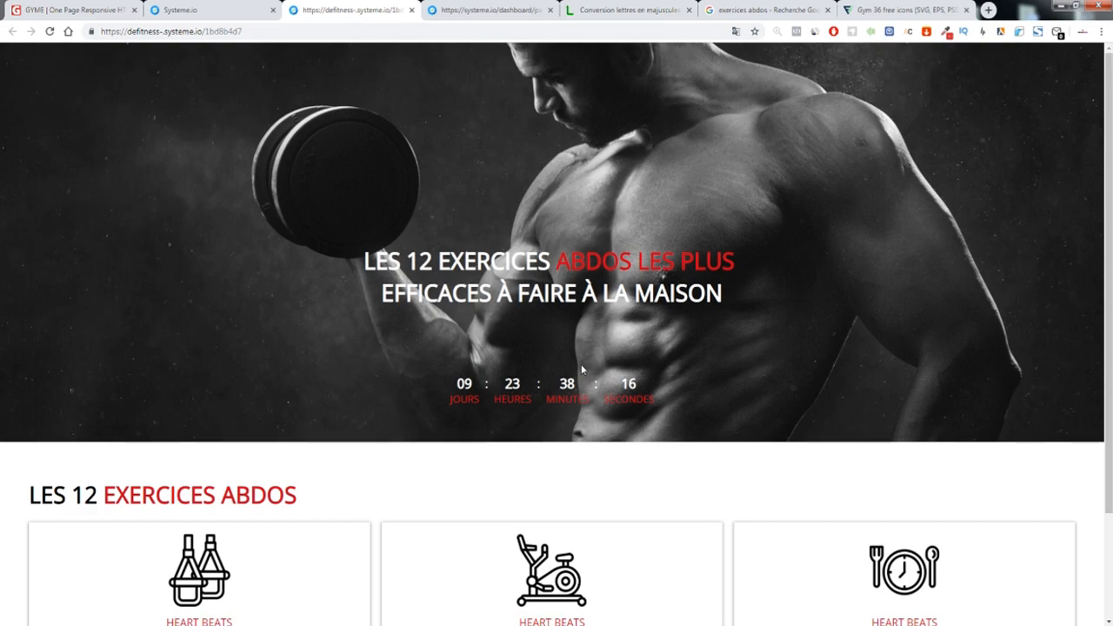
scroll(556, 383, "down", 2)
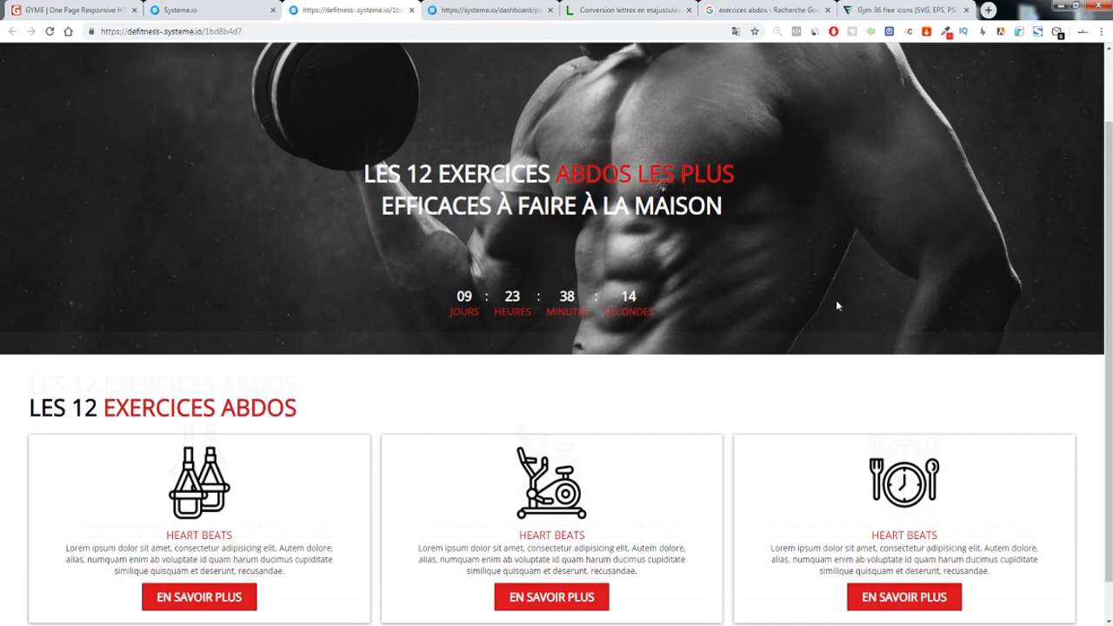
scroll(836, 302, "up", 2)
Preview the live landing page at iPhone X phone size in Chrome DevTools
right_click(651, 259)
left_click(698, 230)
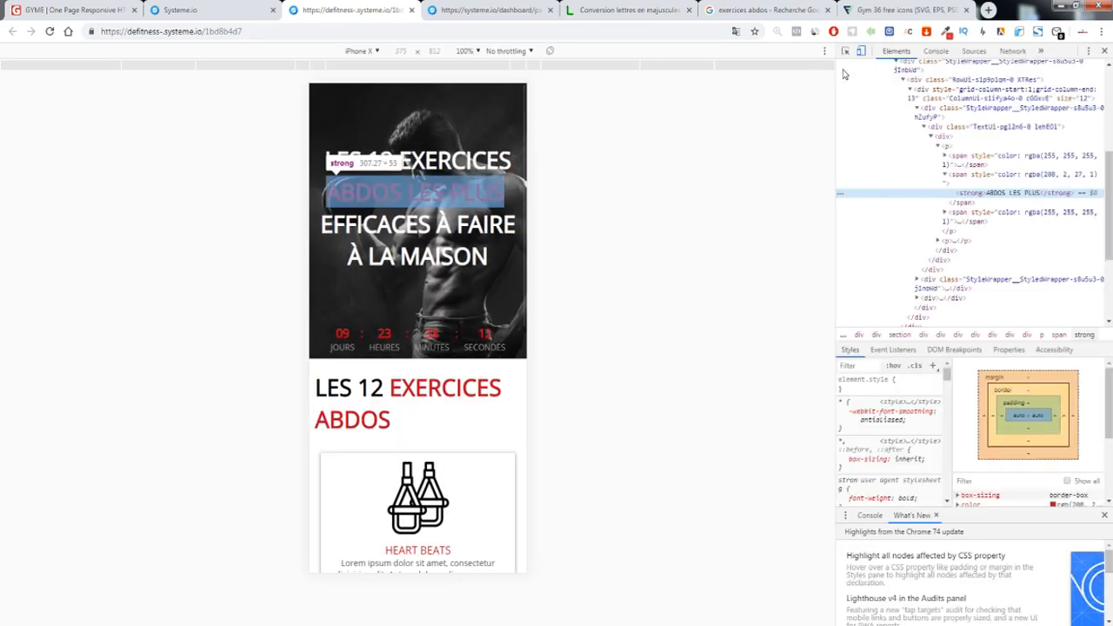
scroll(453, 265, "down", 8)
scroll(453, 270, "up", 8)
scroll(452, 274, "down", 8)
scroll(450, 279, "up", 8)
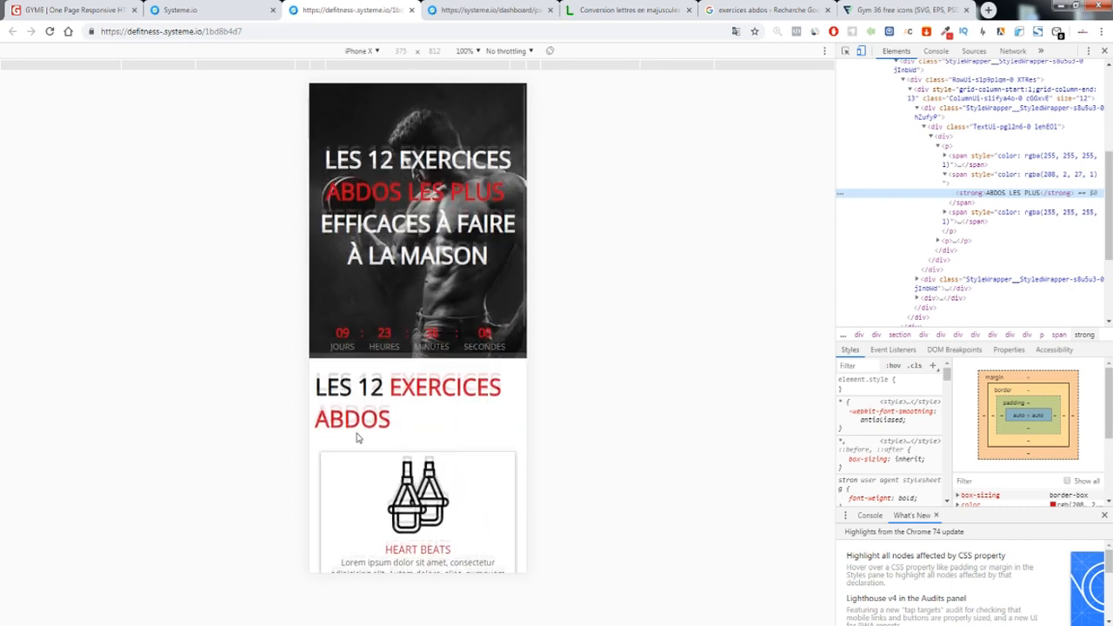
scroll(358, 433, "down", 5)
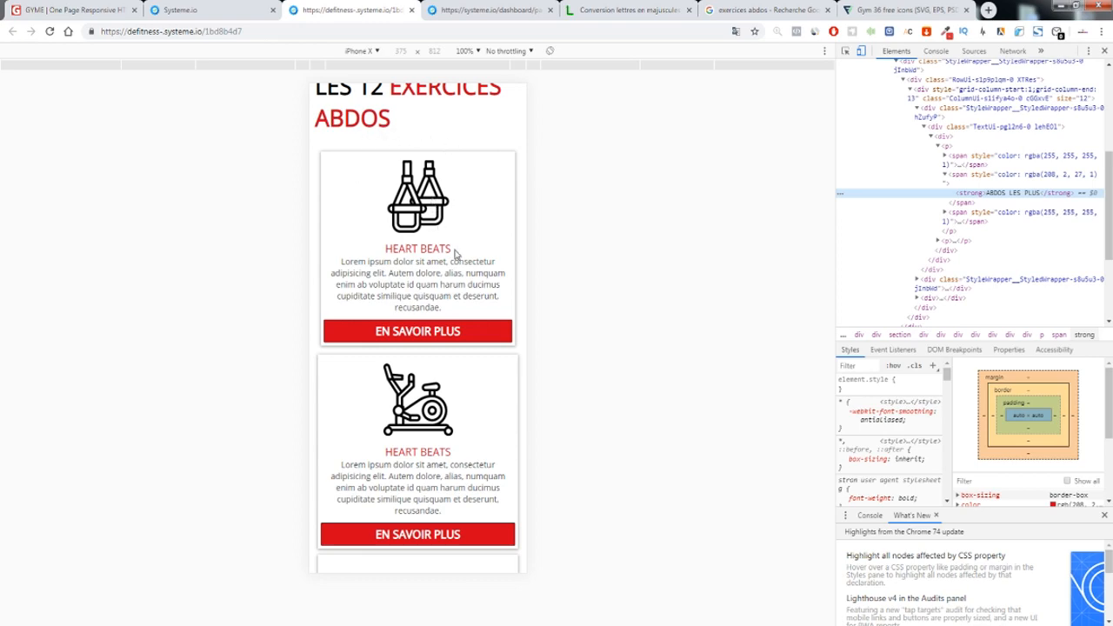
scroll(454, 252, "down", 3)
scroll(453, 256, "up", 6)
scroll(453, 257, "down", 6)
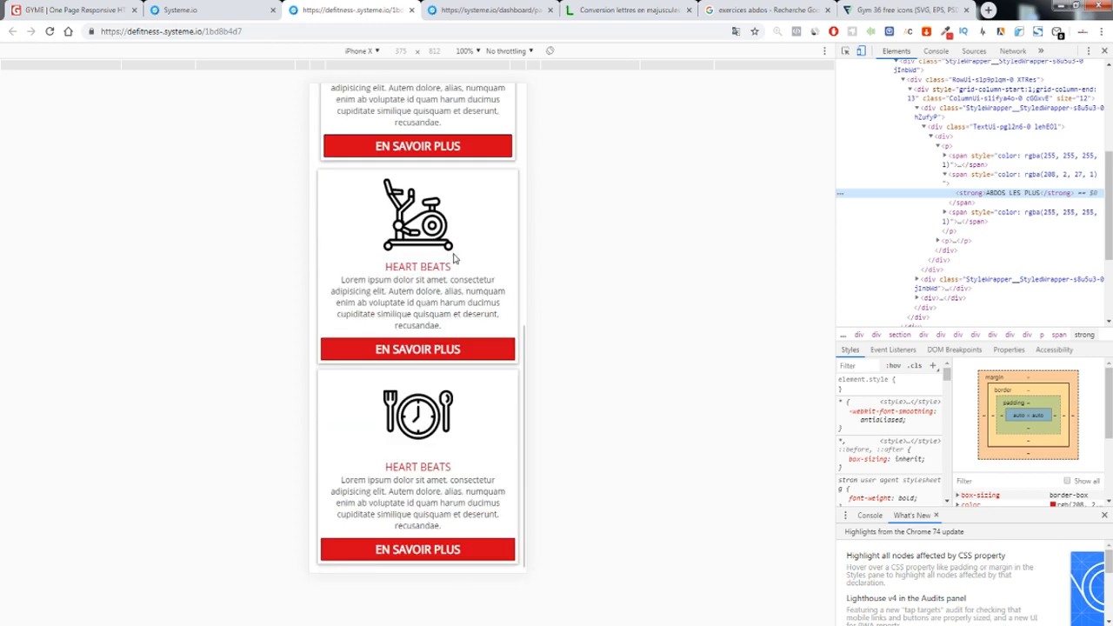
scroll(453, 258, "up", 6)
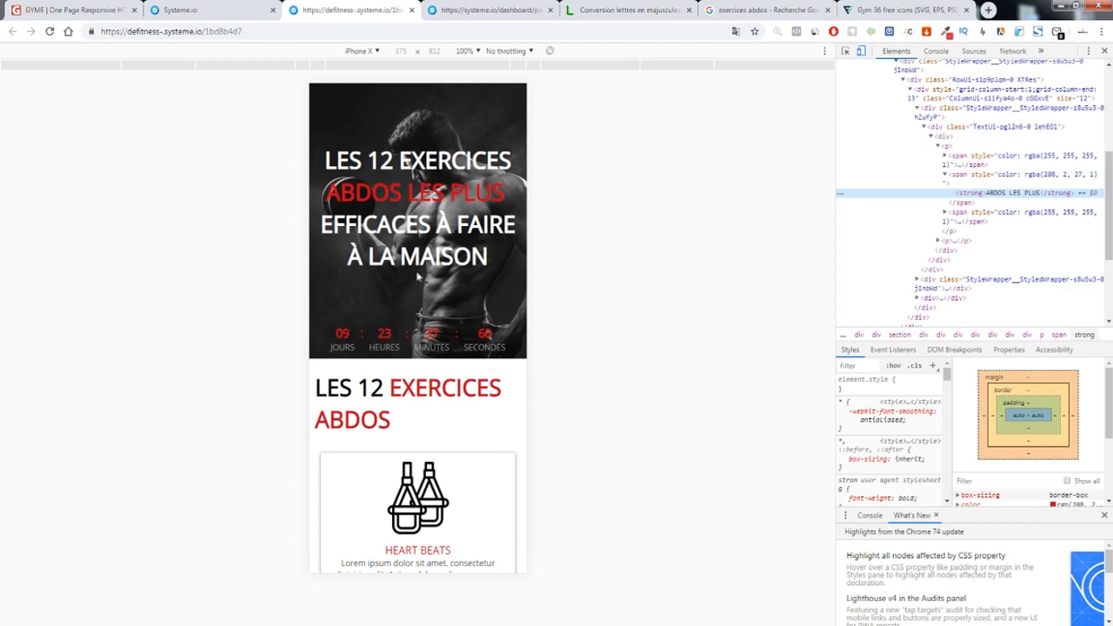
scroll(448, 332, "down", 1)
scroll(445, 326, "up", 1)
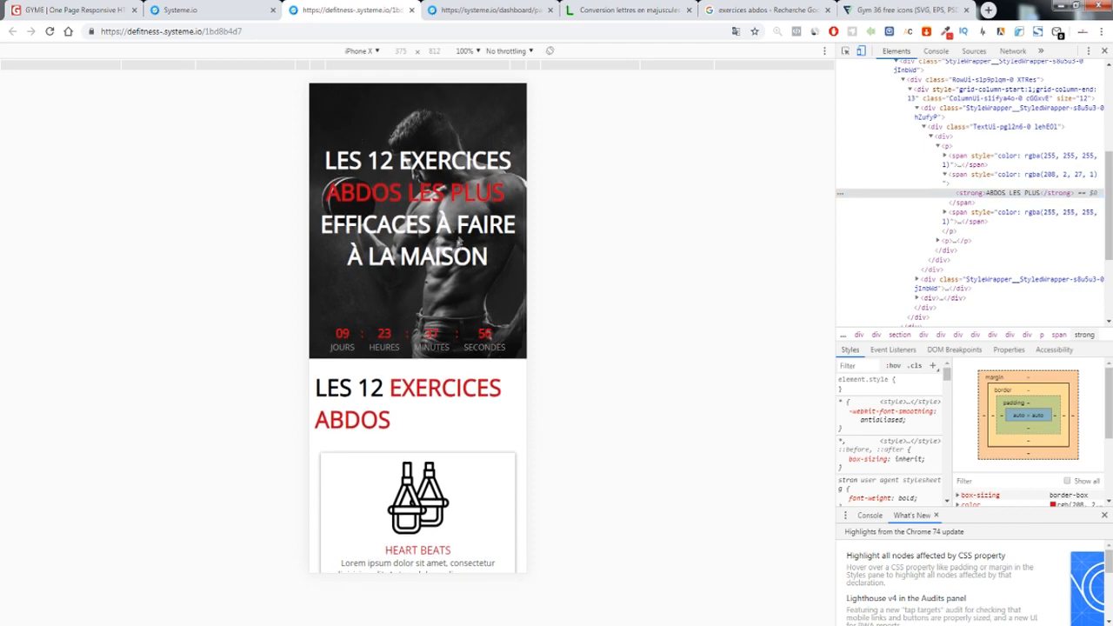
Bring up the GYME gym template page, showing its About Gym section and video
left_click(195, 10)
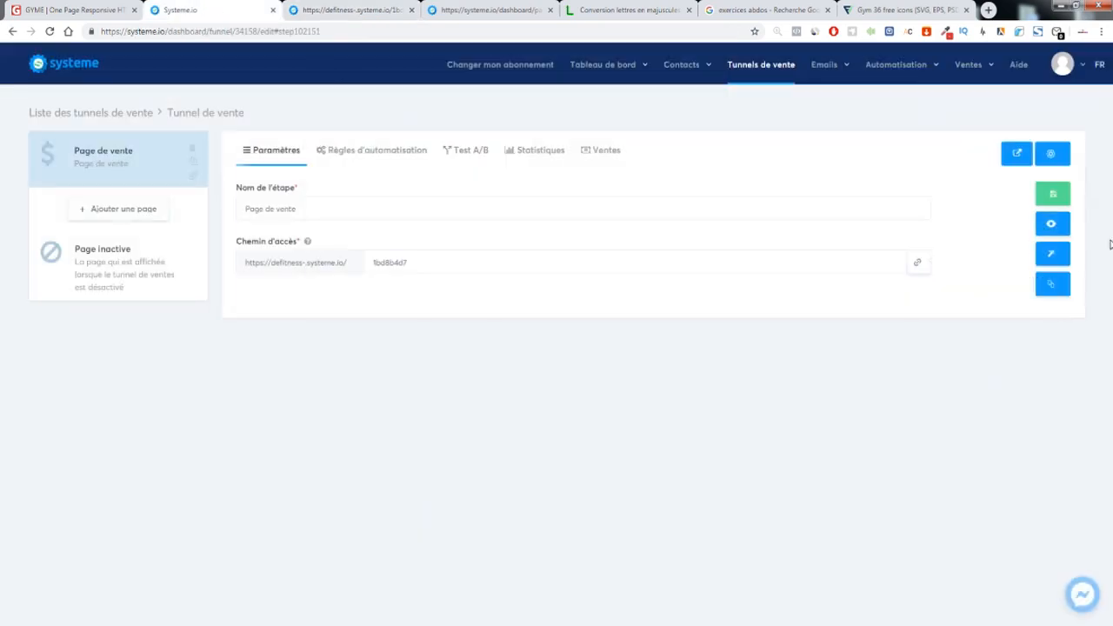
left_click(346, 10)
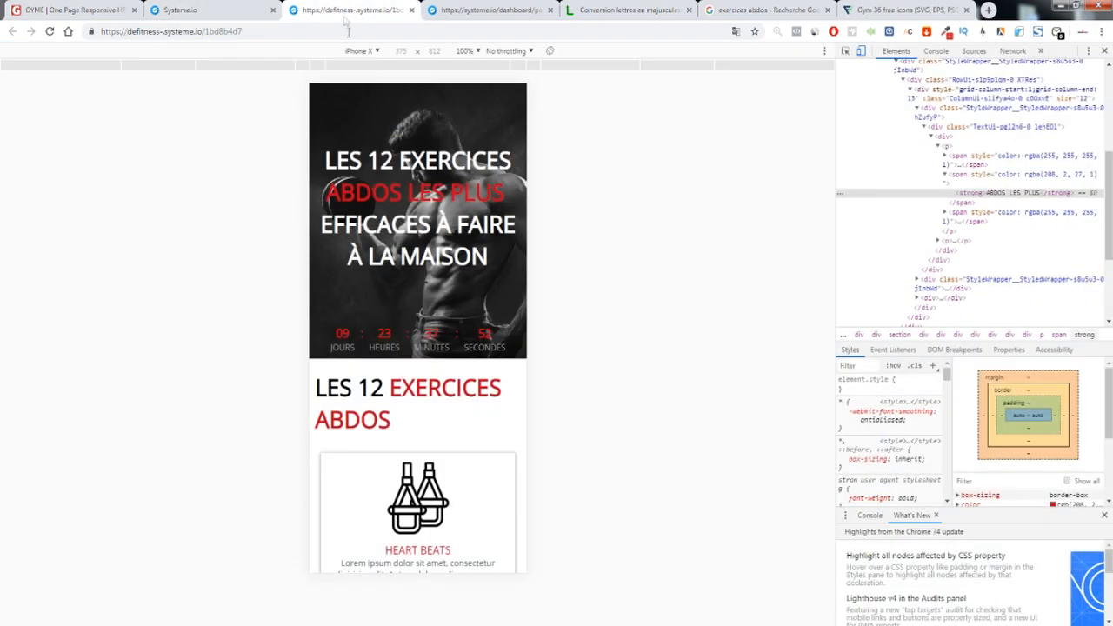
scroll(457, 295, "down", 5)
scroll(457, 296, "up", 3)
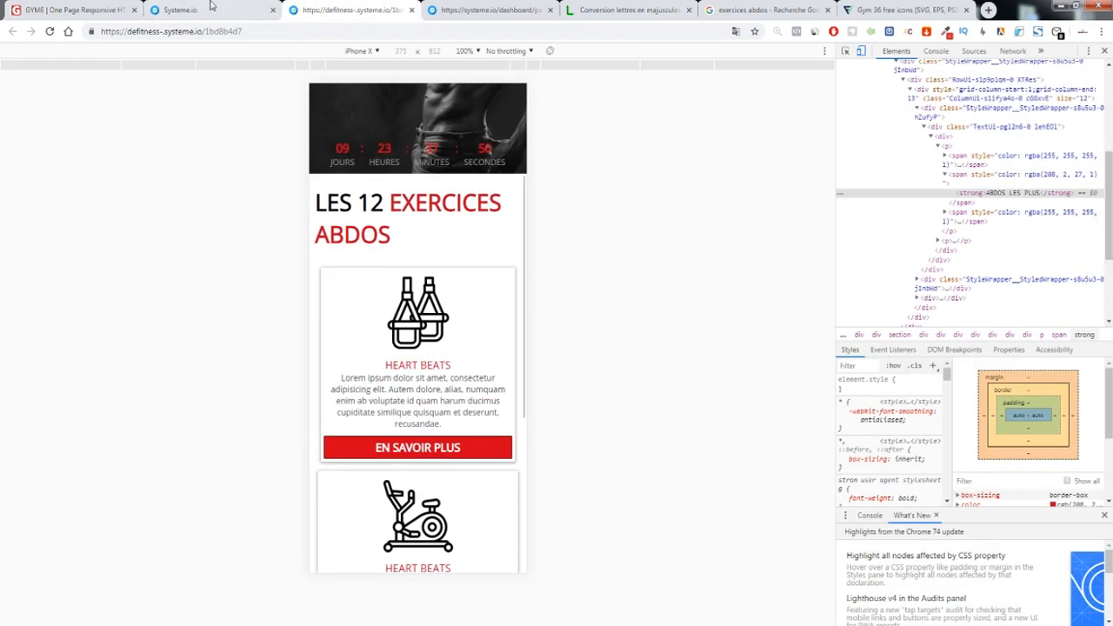
left_click(87, 10)
scroll(679, 307, "up", 10)
scroll(674, 304, "down", 10)
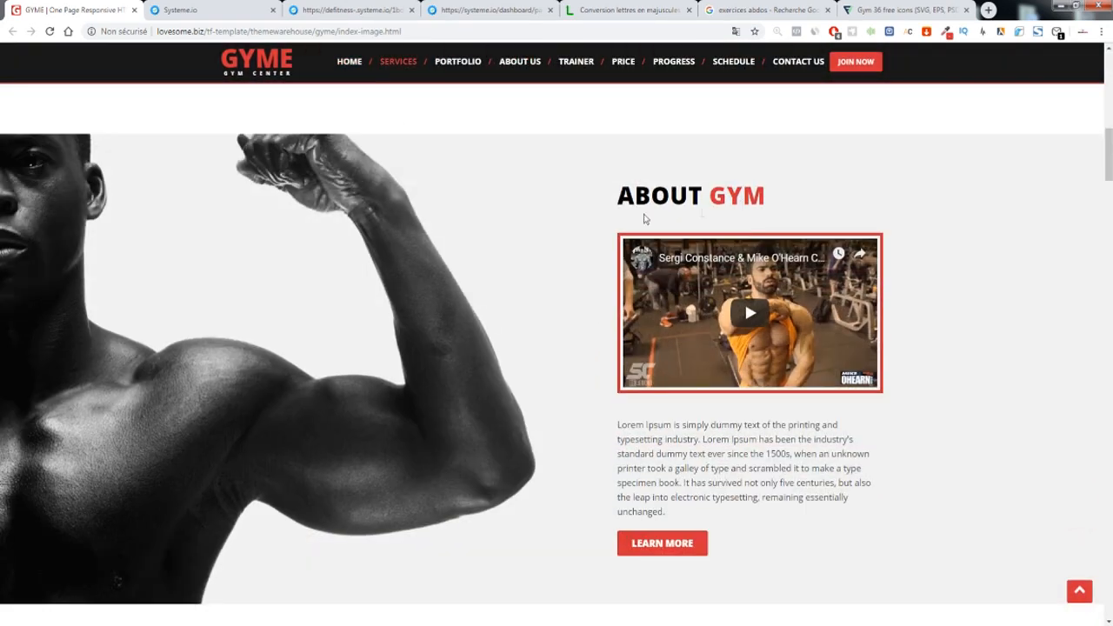
Study the GYME template's ABOUT GYM heading and its section text
double_click(737, 195)
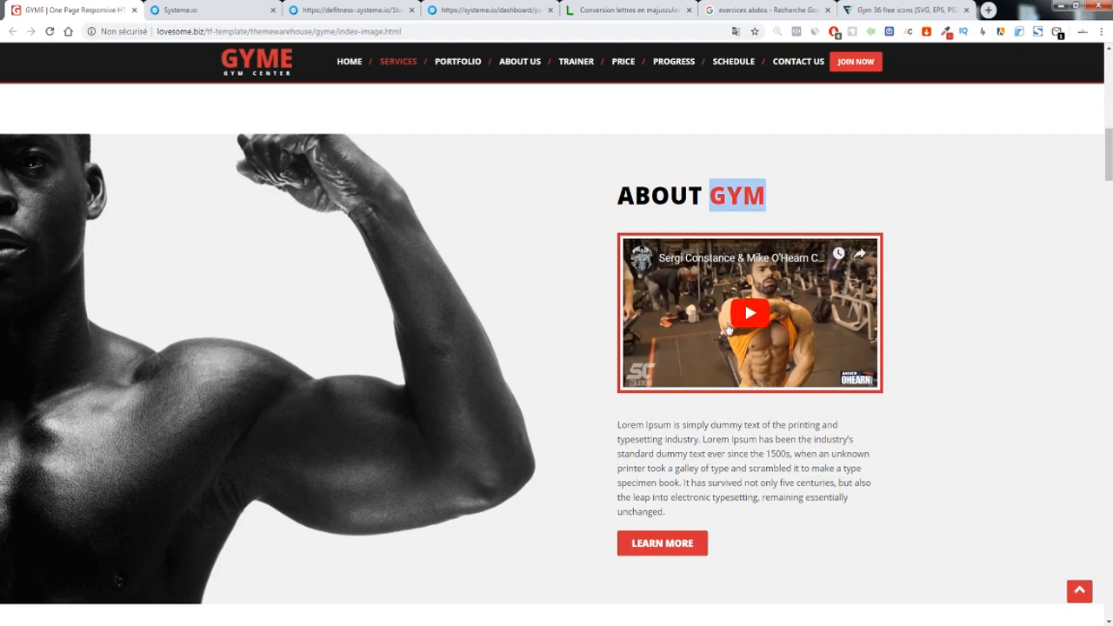
scroll(658, 448, "down", 7)
scroll(662, 348, "up", 4)
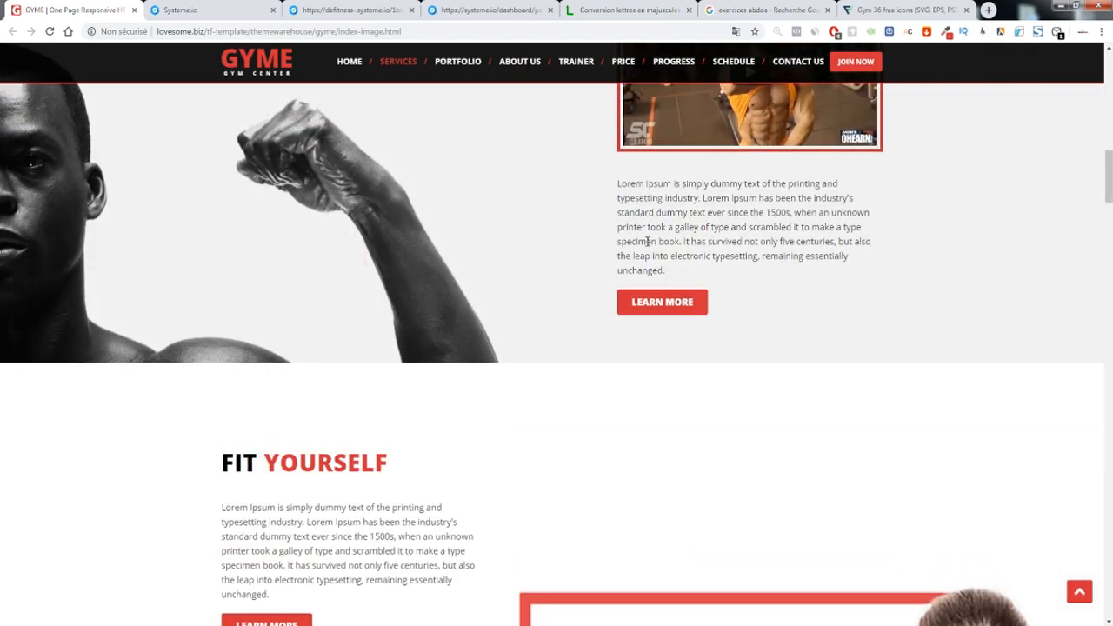
mouse_move(602, 180)
left_mouse_down()
mouse_move(705, 243)
mouse_move(621, 184)
left_mouse_up()
scroll(613, 209, "up", 5)
scroll(612, 222, "down", 2)
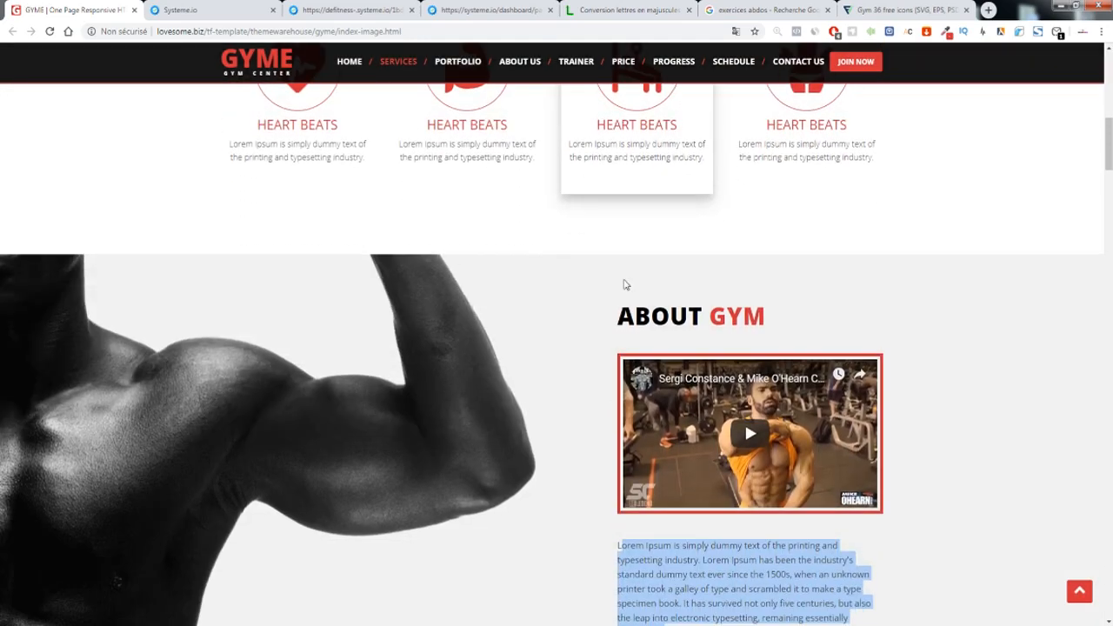
left_click_drag(652, 315, 786, 309)
scroll(787, 310, "up", 2)
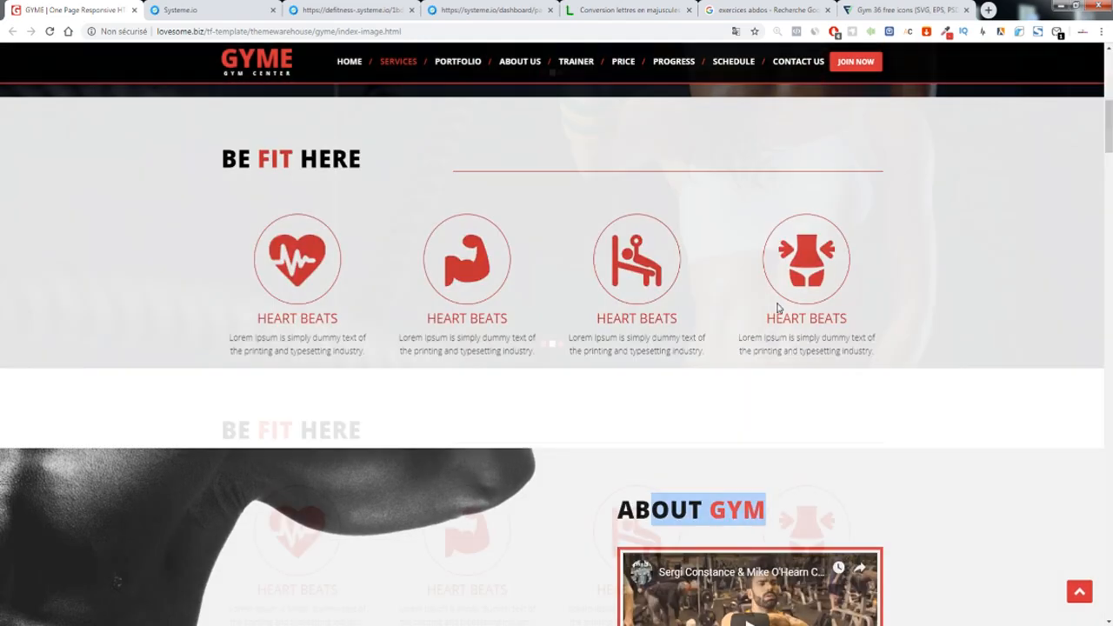
scroll(772, 310, "down", 1)
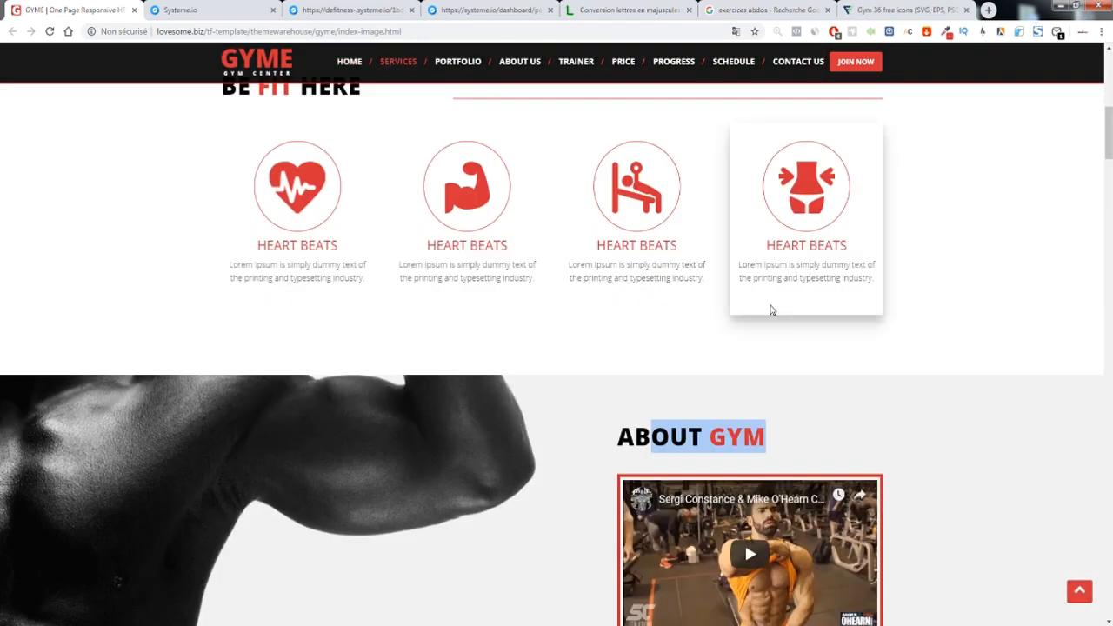
scroll(770, 310, "down", 20)
scroll(626, 365, "up", 5)
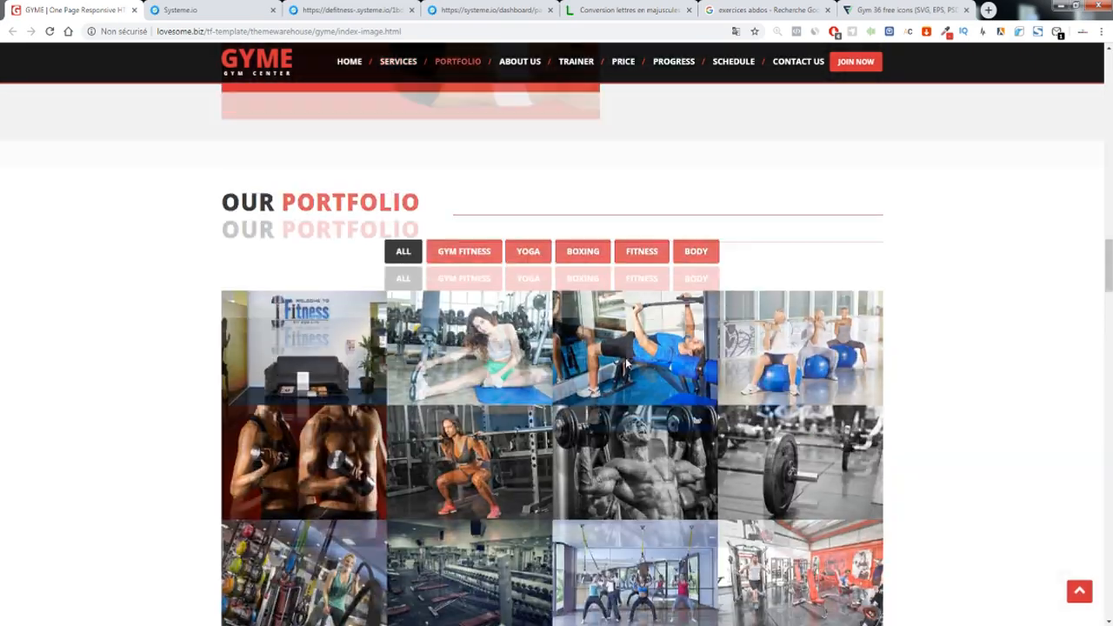
scroll(626, 365, "down", 2)
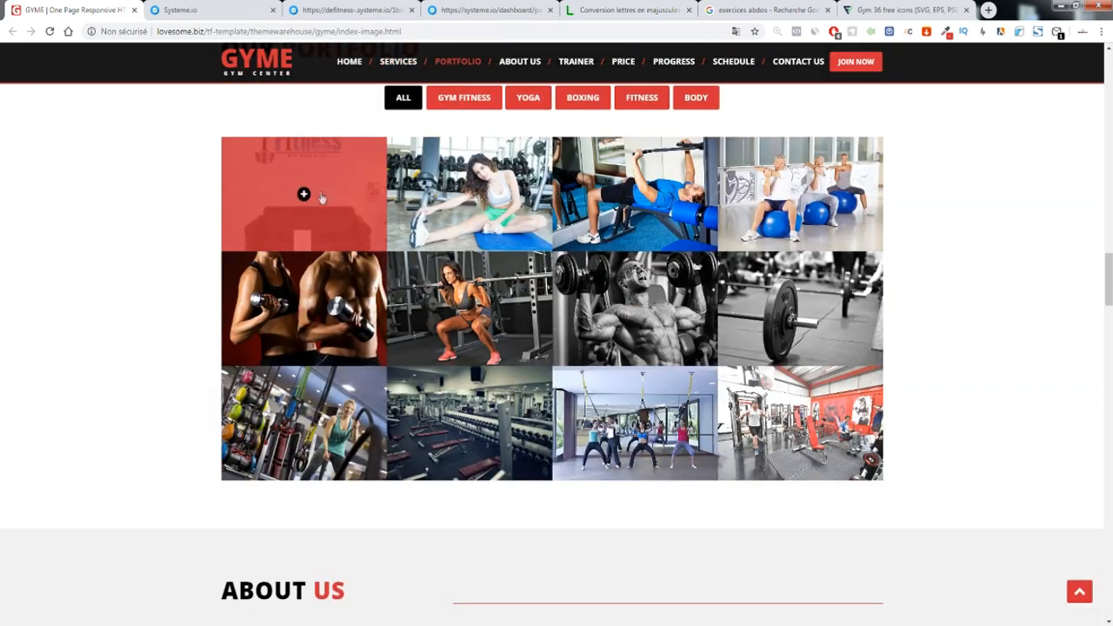
scroll(635, 195, "up", 4)
Filter the GYME portfolio to GYM FITNESS and YOGA, then open the sales page in the editor
left_click(464, 398)
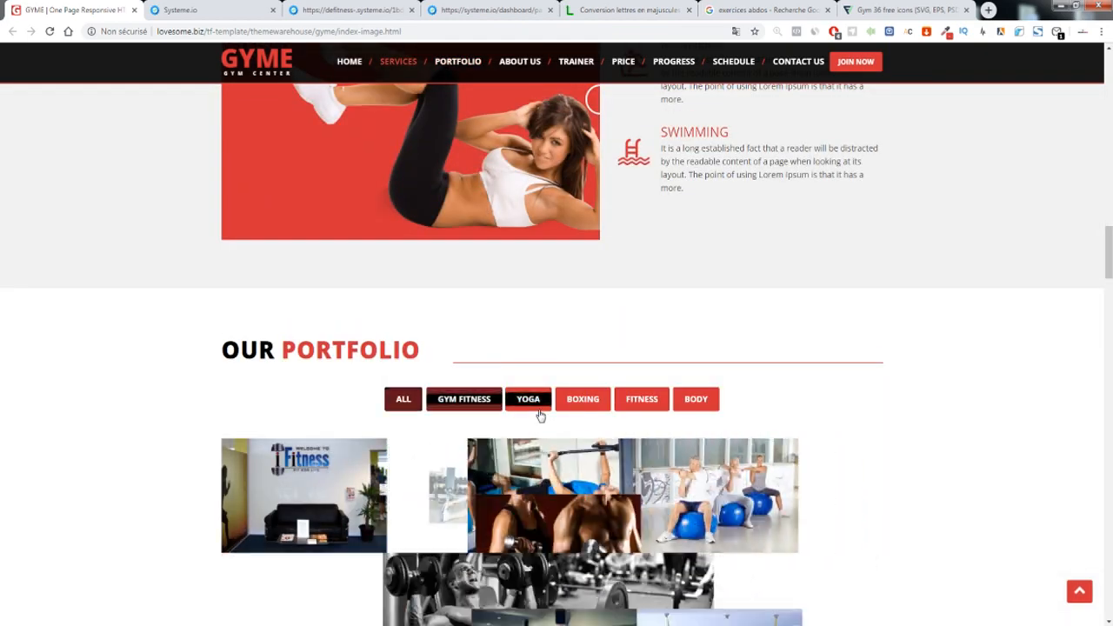
left_click(543, 400)
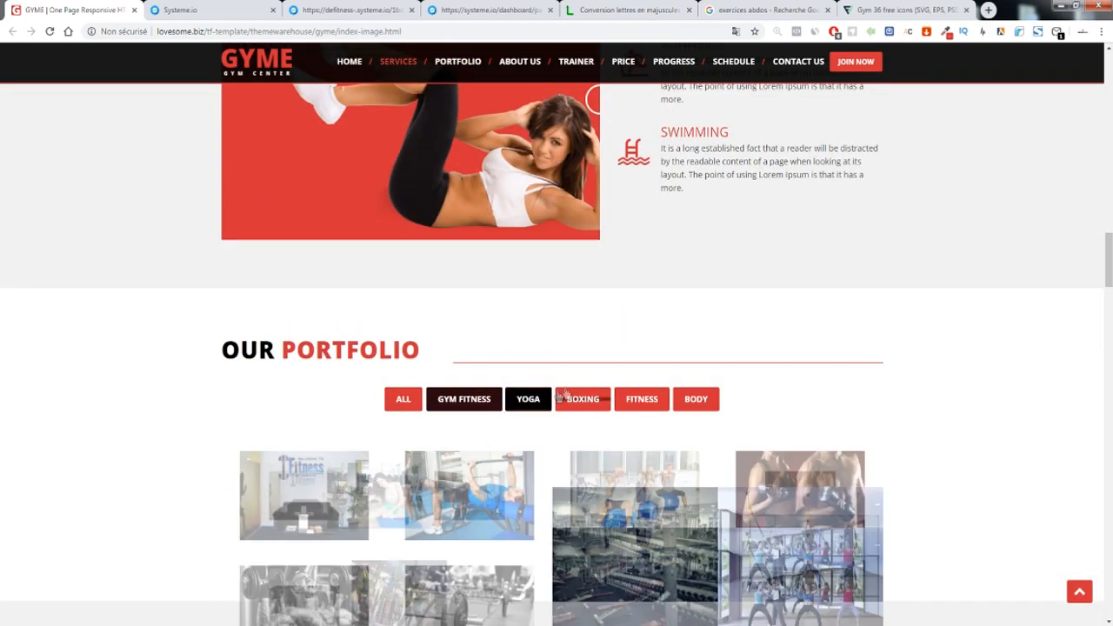
scroll(604, 380, "up", 4)
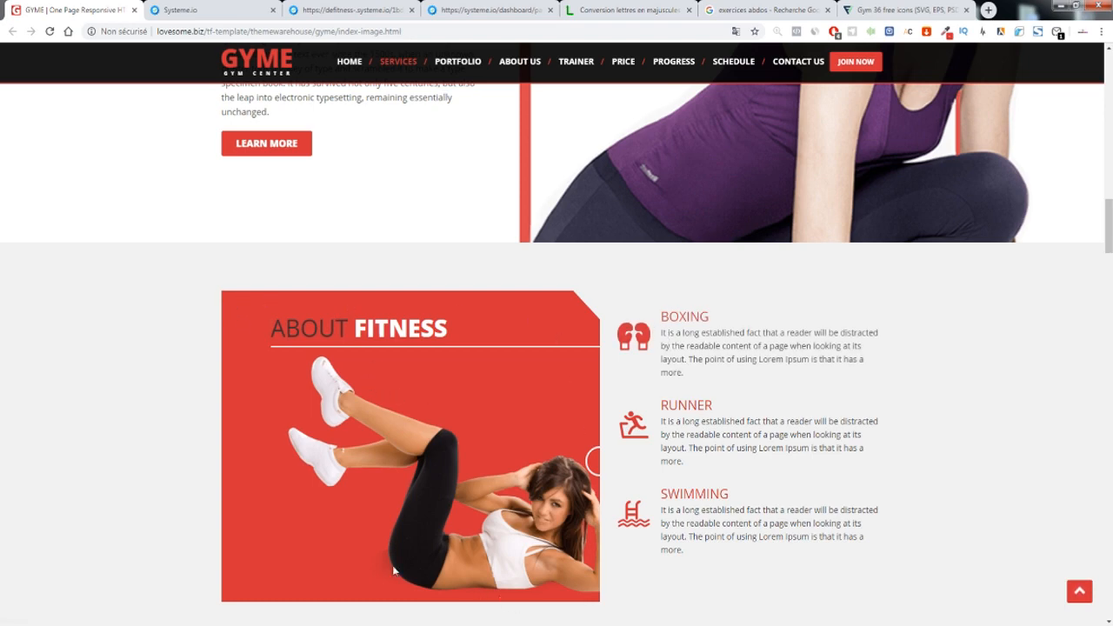
left_click(212, 6)
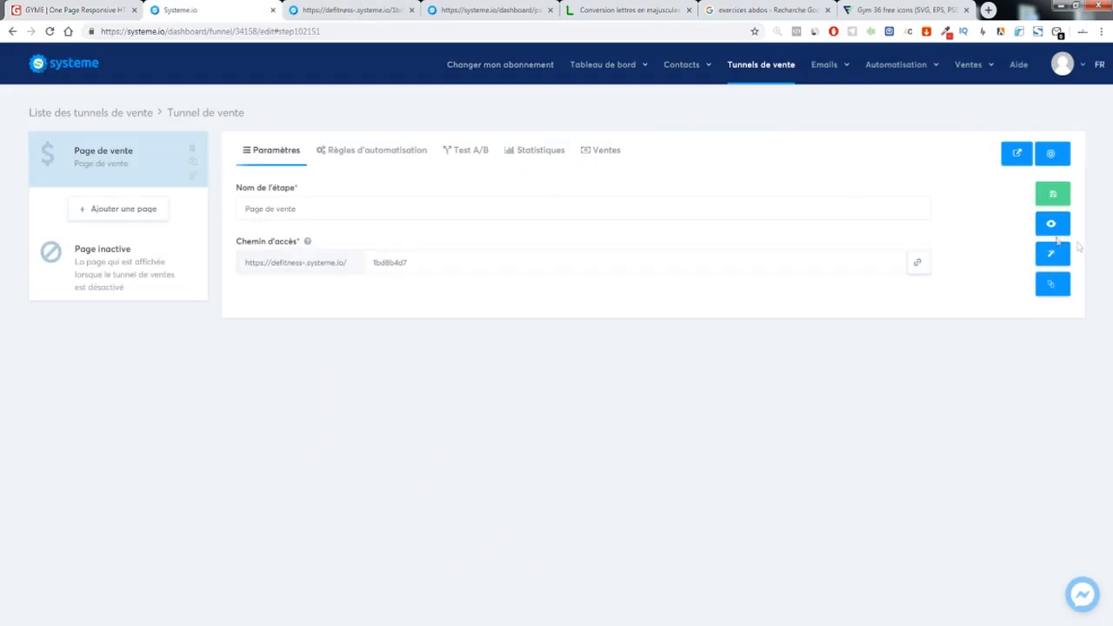
left_click(1037, 255)
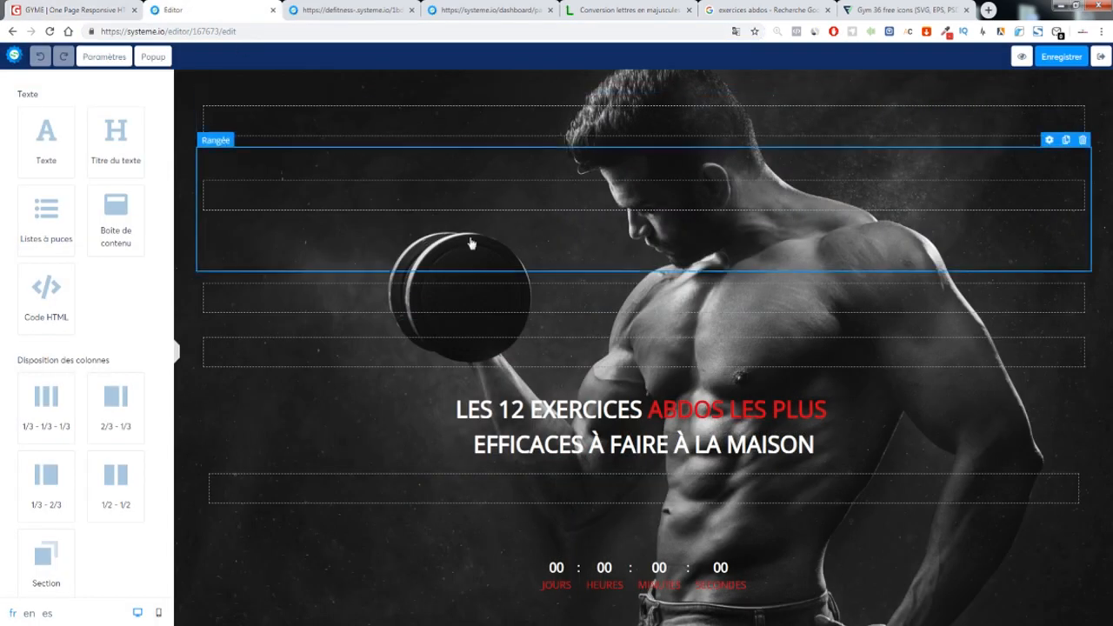
Add a Section below the exercise cards and sample the GYME grey #F1F1F1 with ColorZilla
scroll(470, 244, "down", 4)
left_click_drag(43, 552, 447, 614)
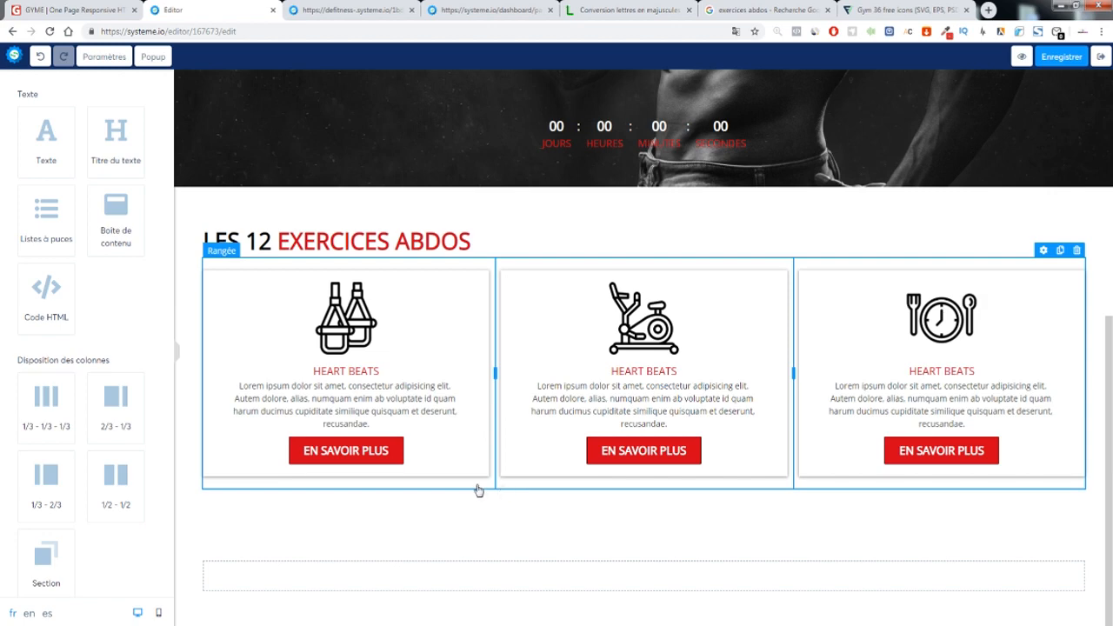
left_click(90, 12)
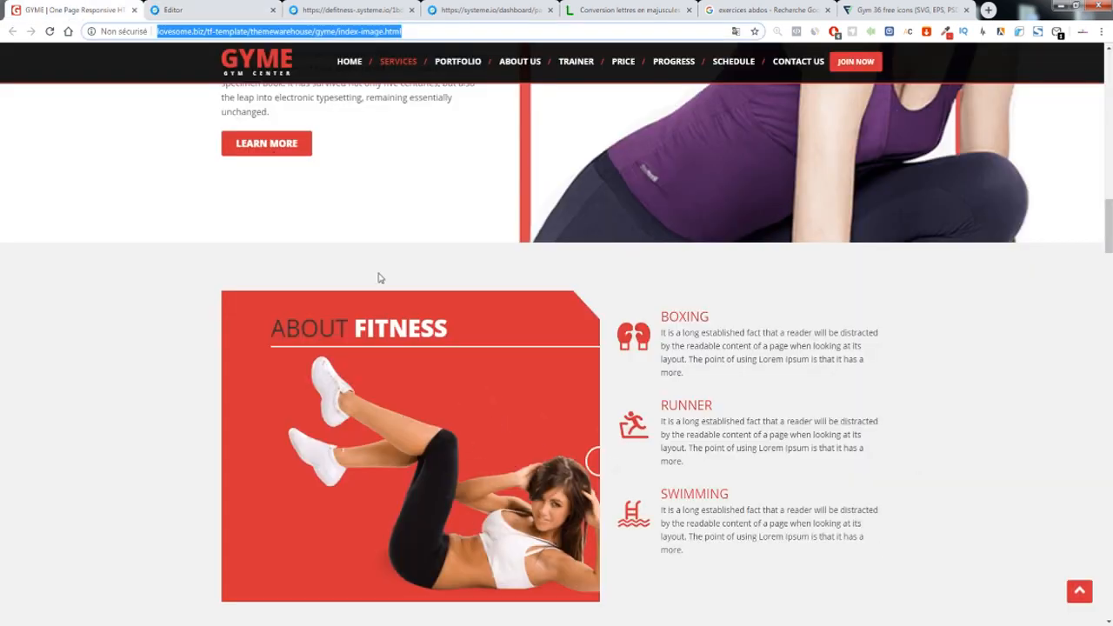
left_click(945, 33)
left_click(711, 301)
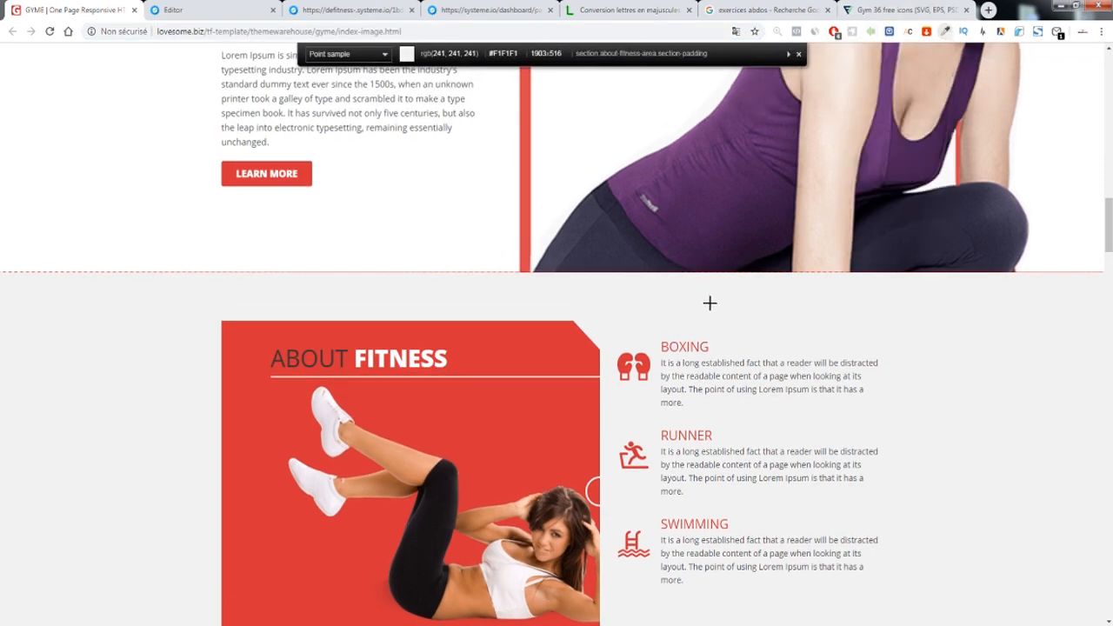
Apply #F1F1F1, slightly darkened, as the new section's background colour
left_click(165, 9)
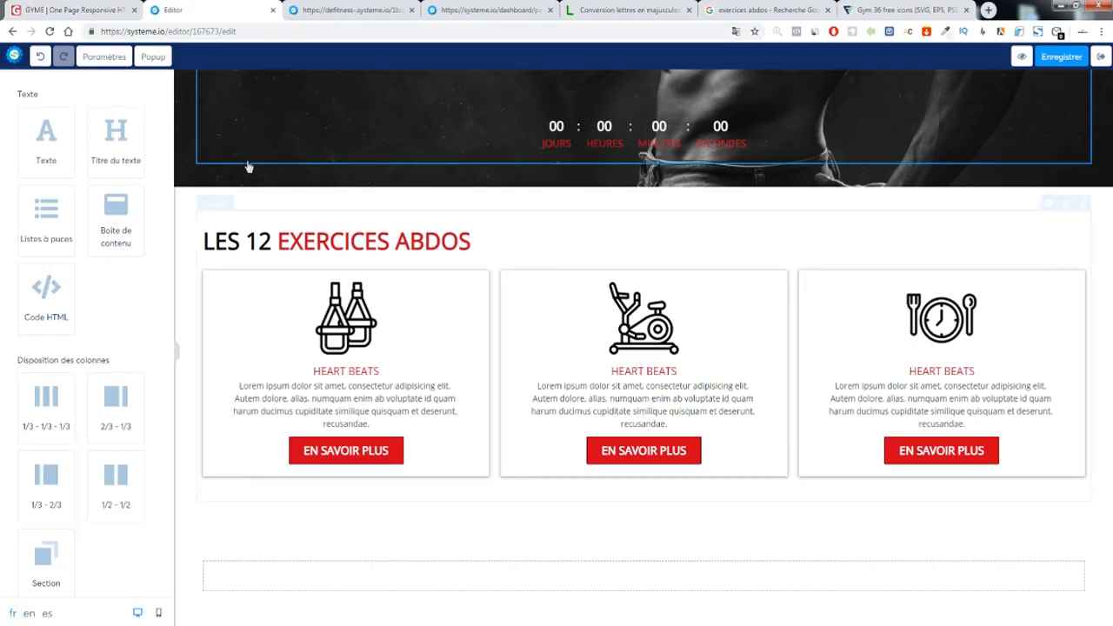
left_click(259, 541)
scroll(92, 487, "down", 1)
left_click(20, 213)
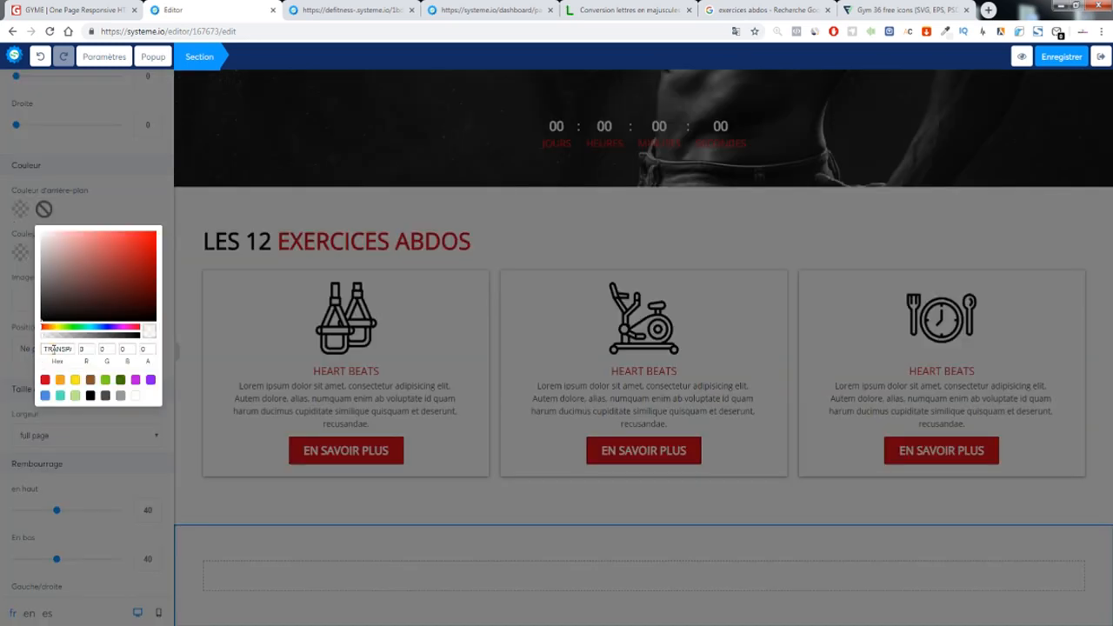
key("ctrl+v")
left_click(41, 238)
left_click(101, 209)
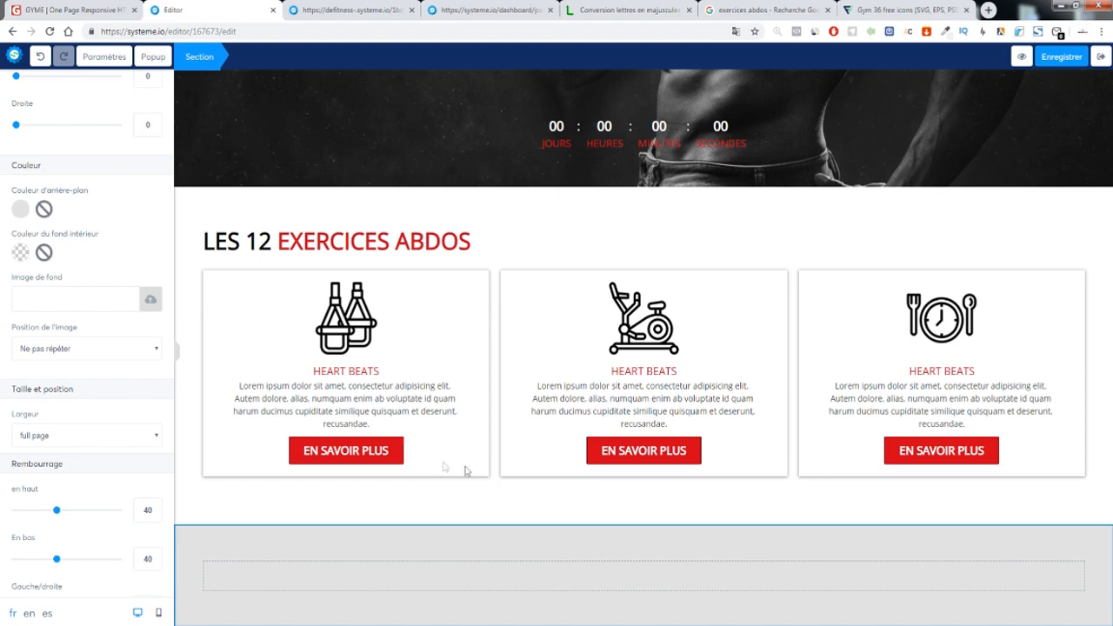
left_click(465, 471)
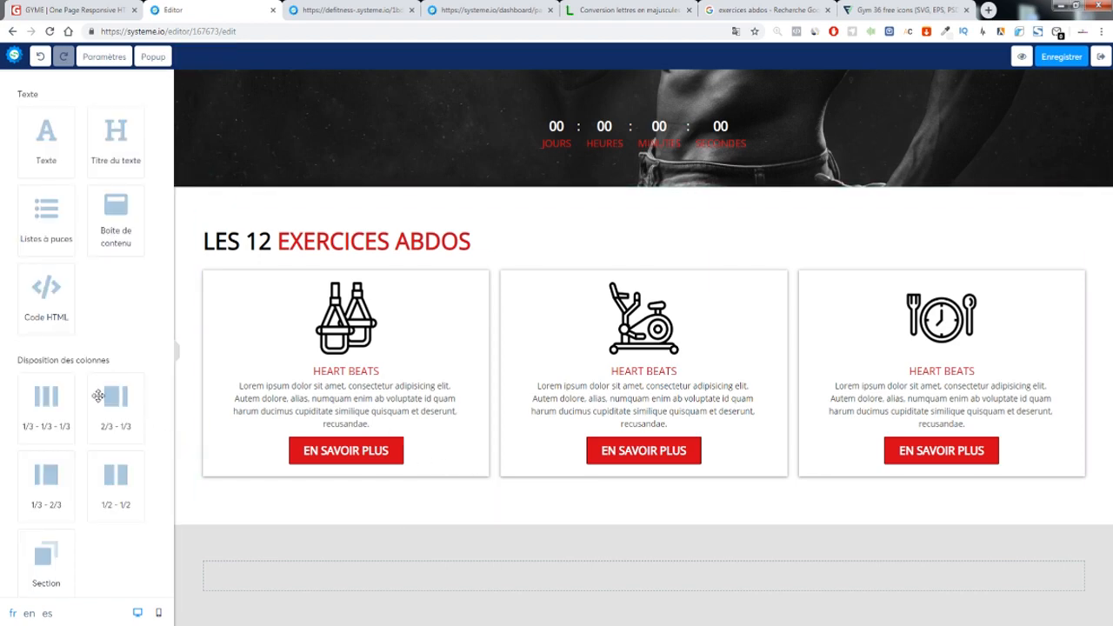
Split the grey section into a 1/2-1/2 two-column row
scroll(98, 396, "down", 2)
left_click_drag(105, 354, 559, 552)
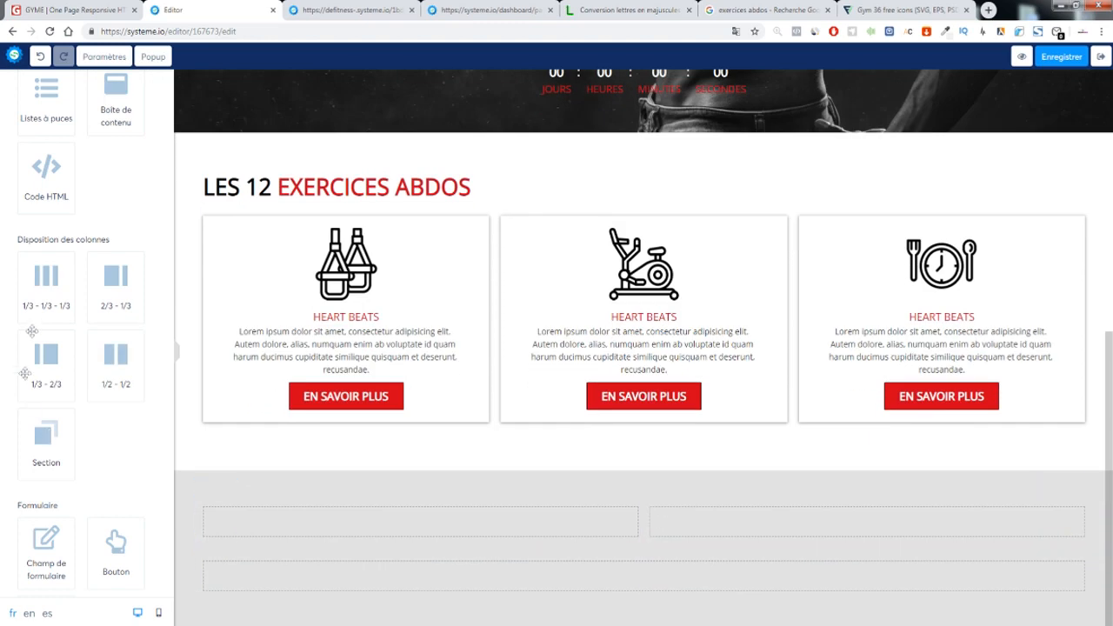
scroll(78, 335, "down", 5)
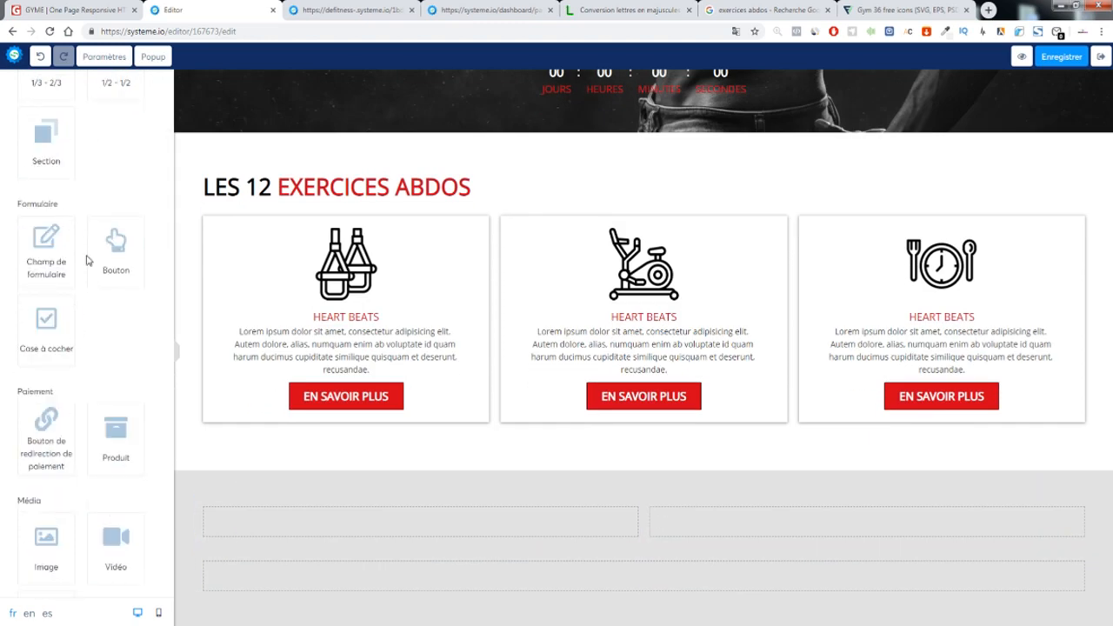
scroll(87, 259, "up", 7)
left_click_drag(116, 480, 301, 530)
scroll(105, 423, "down", 7)
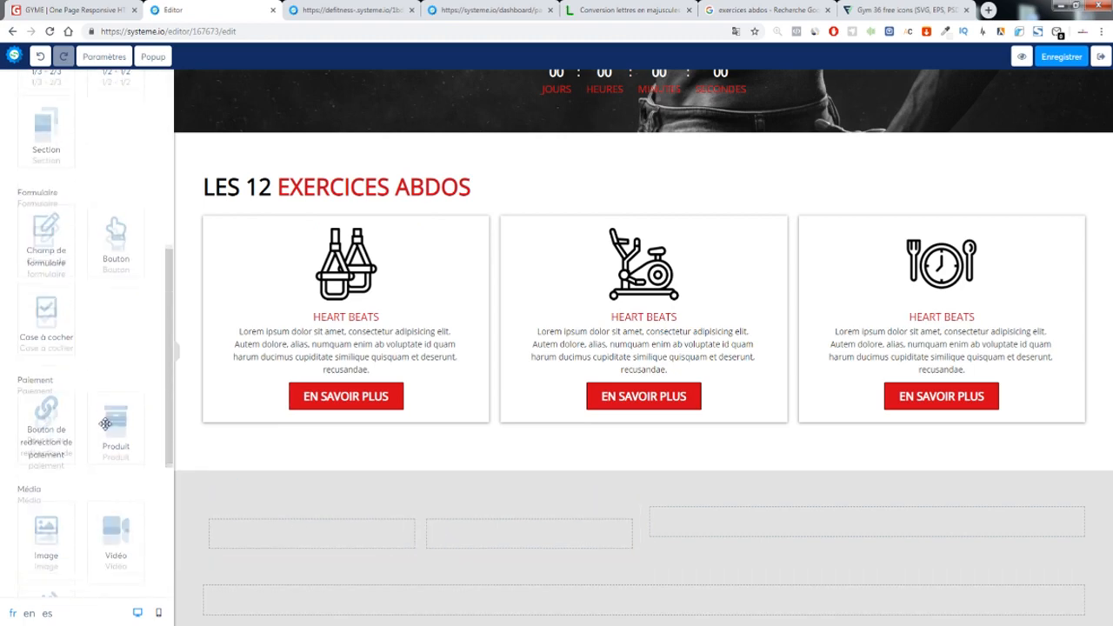
scroll(105, 424, "down", 4)
Add an Image block to the left column and set the row's top padding to 0
left_click_drag(46, 304, 278, 556)
left_click(775, 543)
left_click(548, 512)
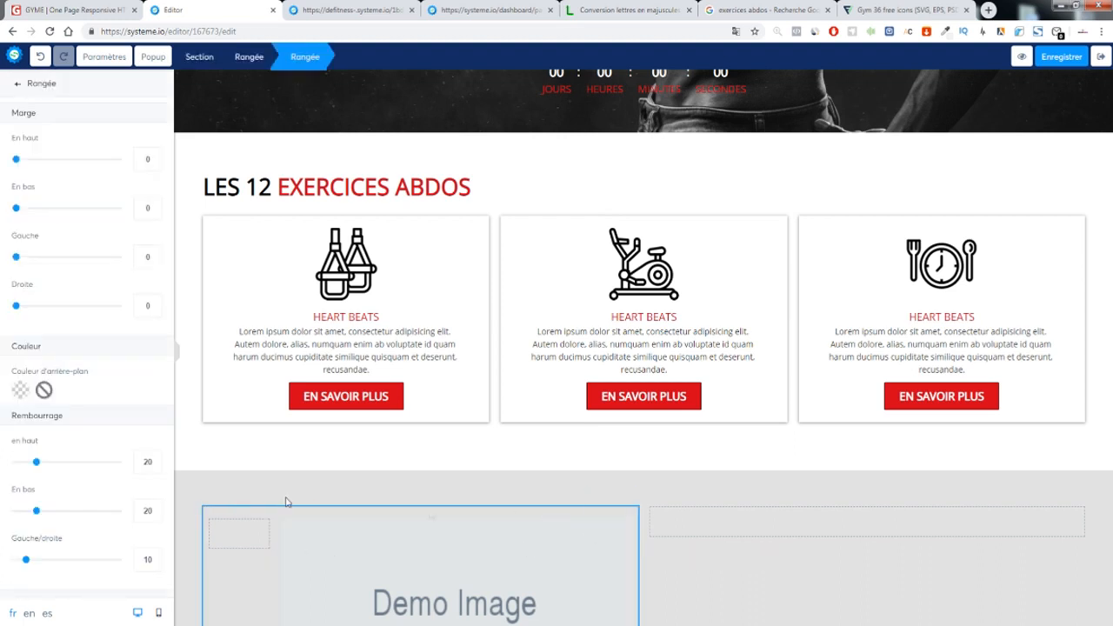
left_click_drag(38, 461, 16, 462)
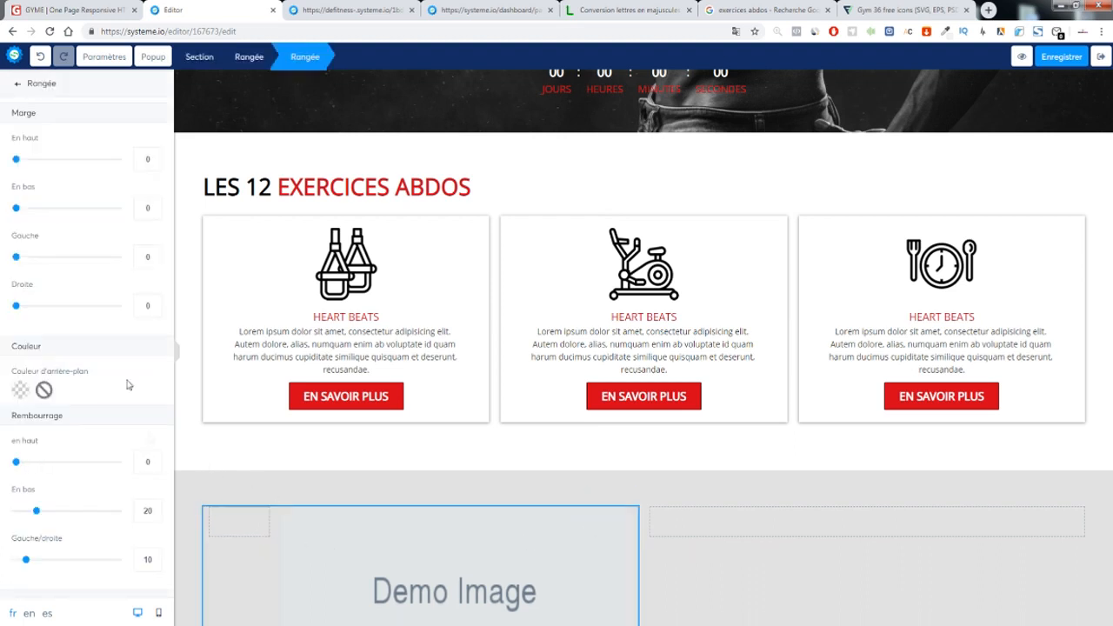
left_click(736, 496)
Insert the abs-adult-athlete dumbbell photo from Vos images into the image block
scroll(702, 536, "down", 2)
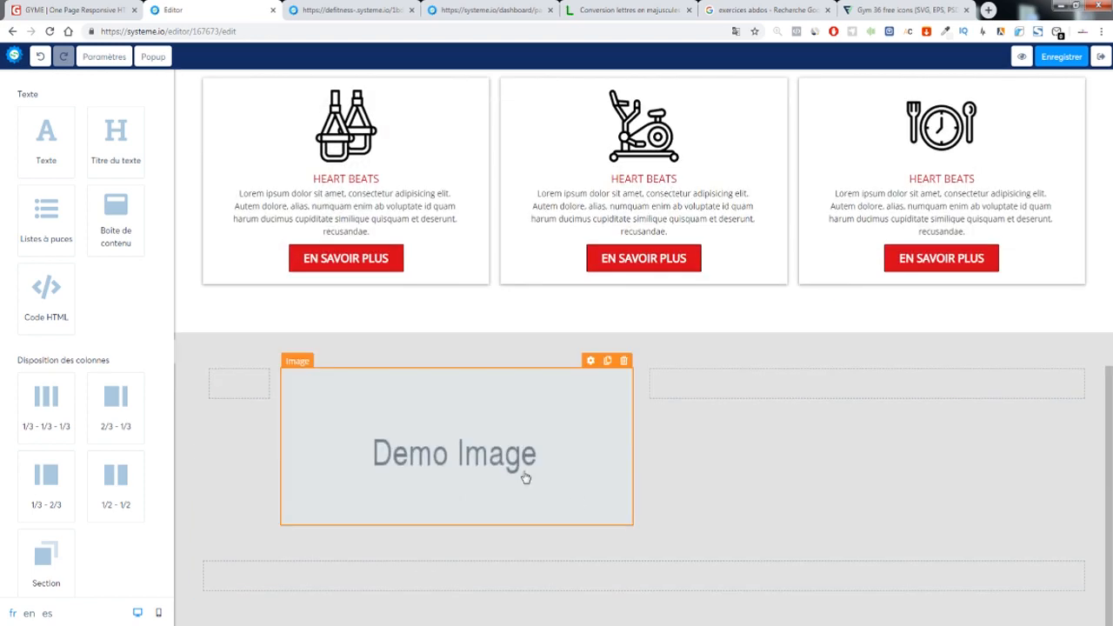
left_click(527, 479)
left_click(150, 133)
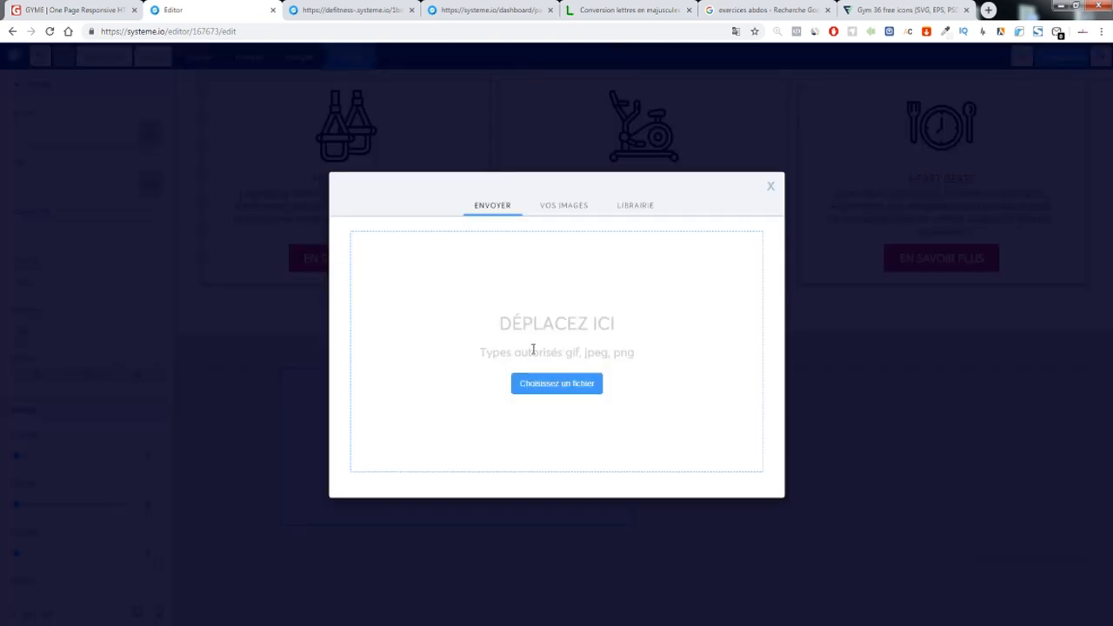
left_click(561, 206)
left_click(395, 248)
left_click(454, 308)
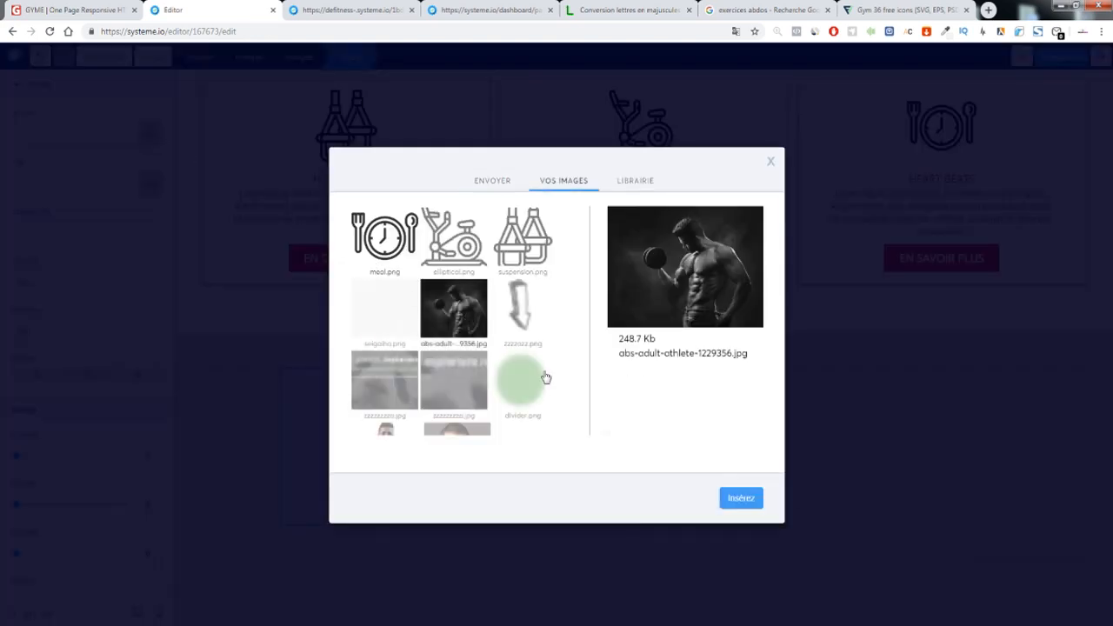
left_click(741, 499)
left_click(710, 484)
Add a 1/2-1/2 two-column row inside the empty right-hand row
scroll(303, 241, "down", 1)
left_click(99, 10)
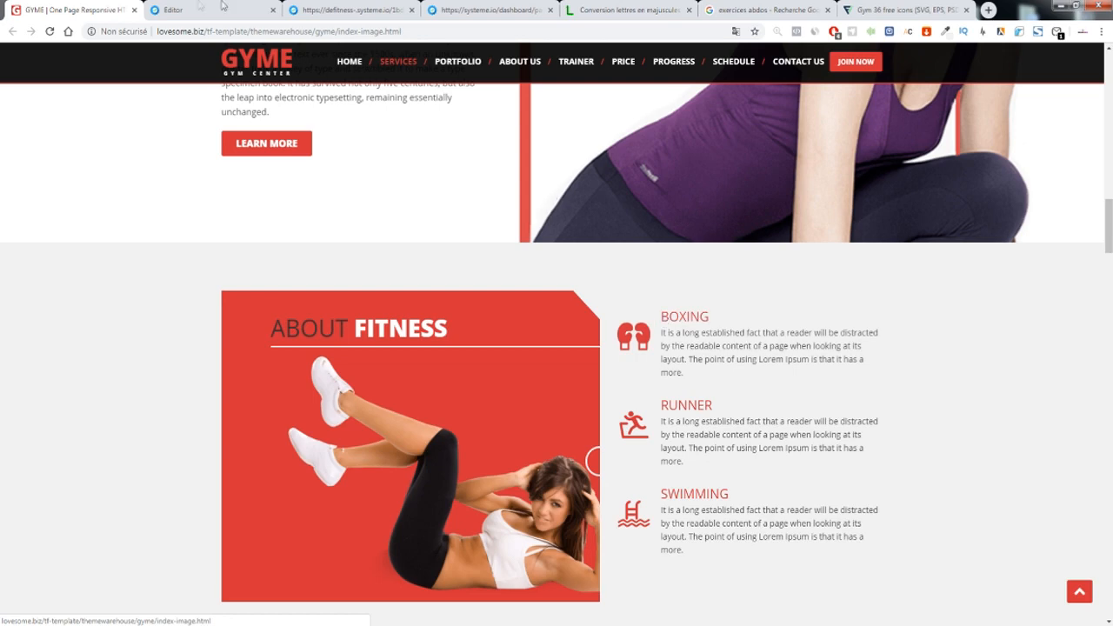
key("ctrl+Tab")
scroll(215, 422, "down", 1)
left_click_drag(113, 475, 755, 282)
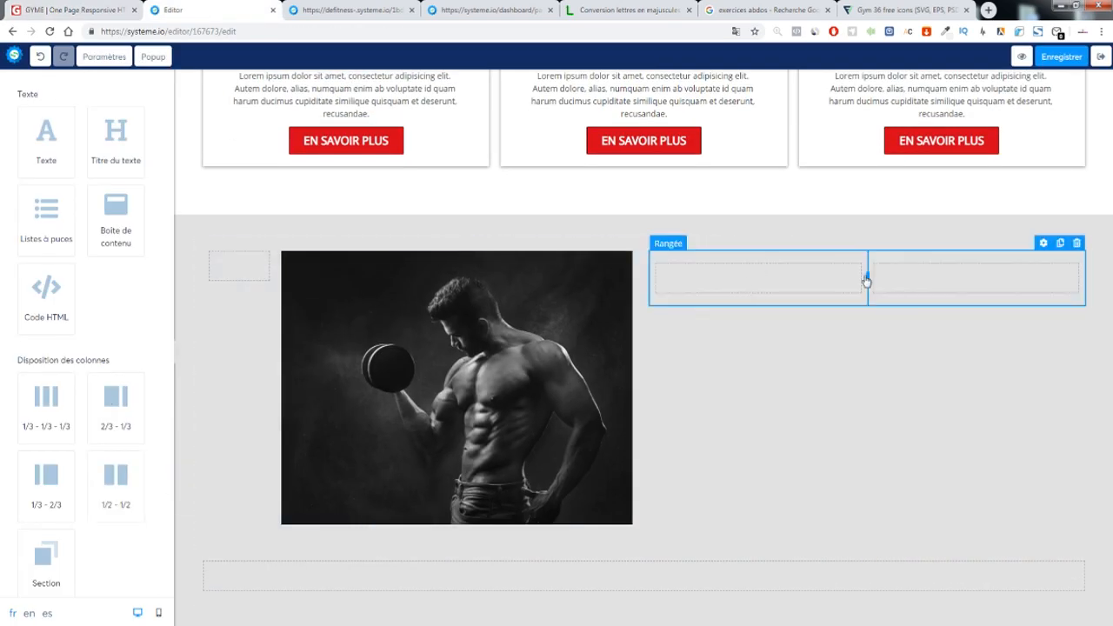
Place an Image in the small column and a Titre heading above a Texte paragraph beside it
left_click(798, 284)
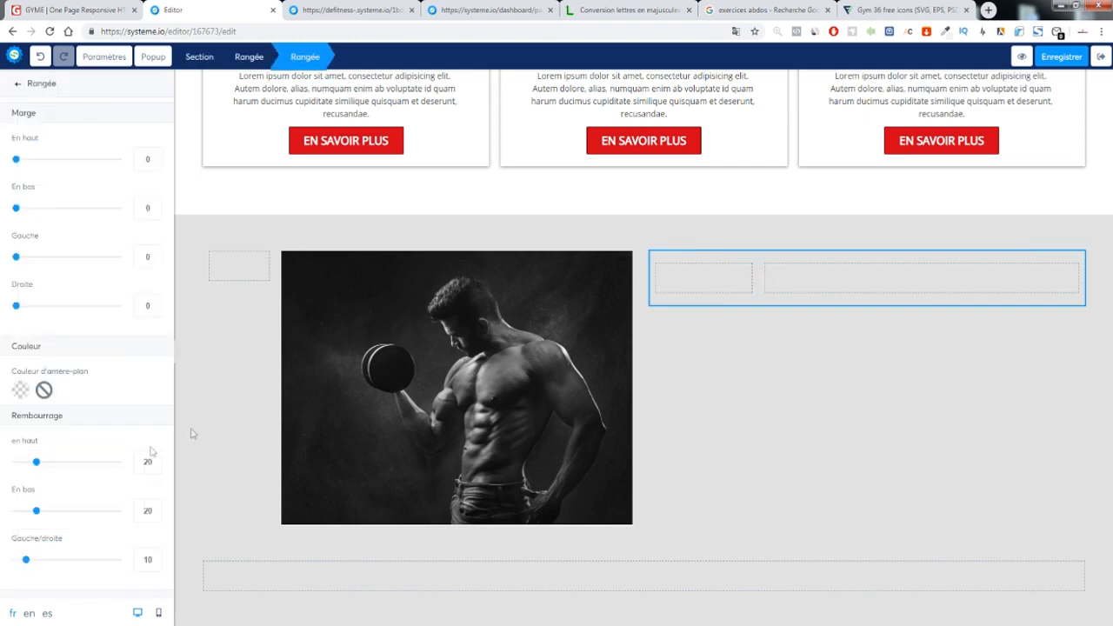
scroll(106, 451, "down", 1)
key("Escape")
scroll(118, 442, "down", 3)
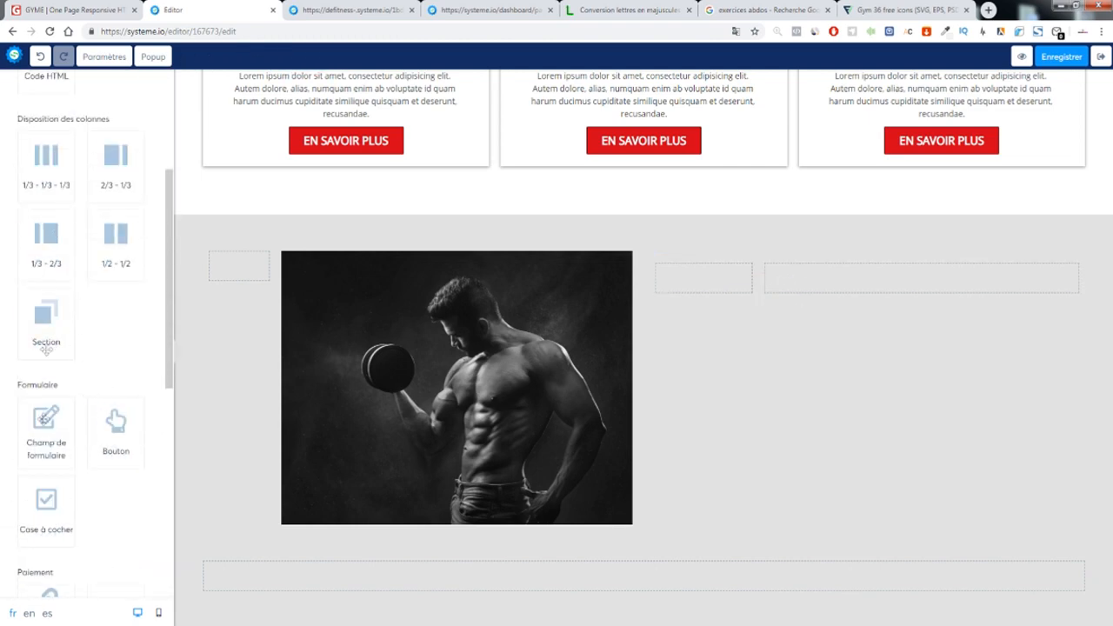
scroll(61, 452, "down", 3)
left_click_drag(54, 490, 738, 282)
scroll(87, 348, "up", 5)
left_click_drag(116, 140, 803, 278)
left_click_drag(46, 139, 896, 280)
left_click_drag(912, 333, 861, 287)
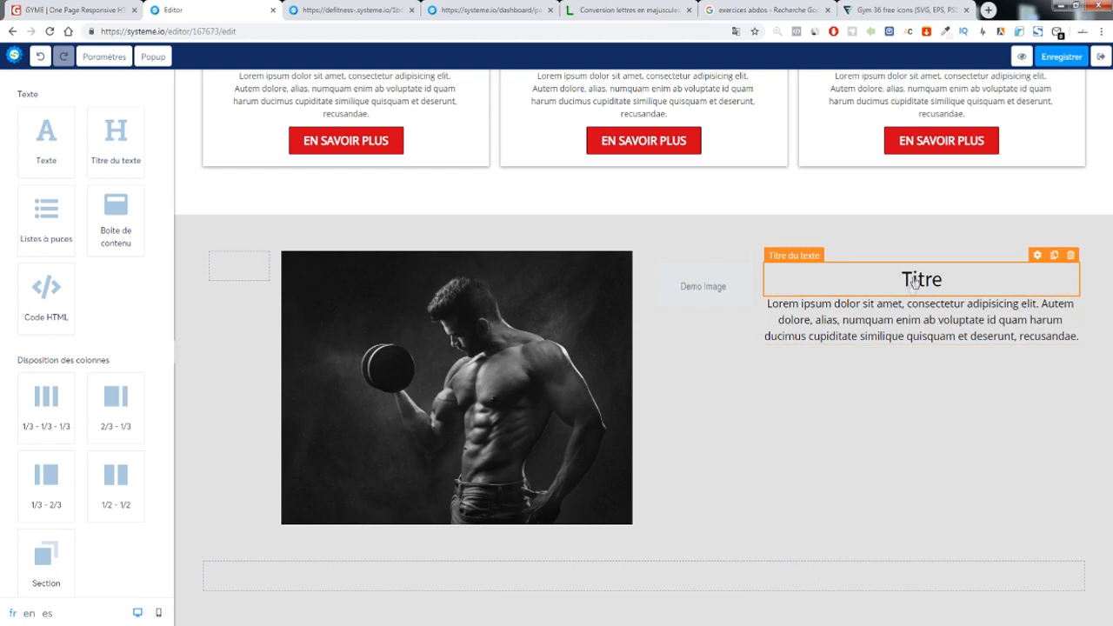
Left-align both the Titre heading and the Lorem paragraph
left_click(909, 286)
scroll(61, 361, "down", 5)
left_click(42, 387)
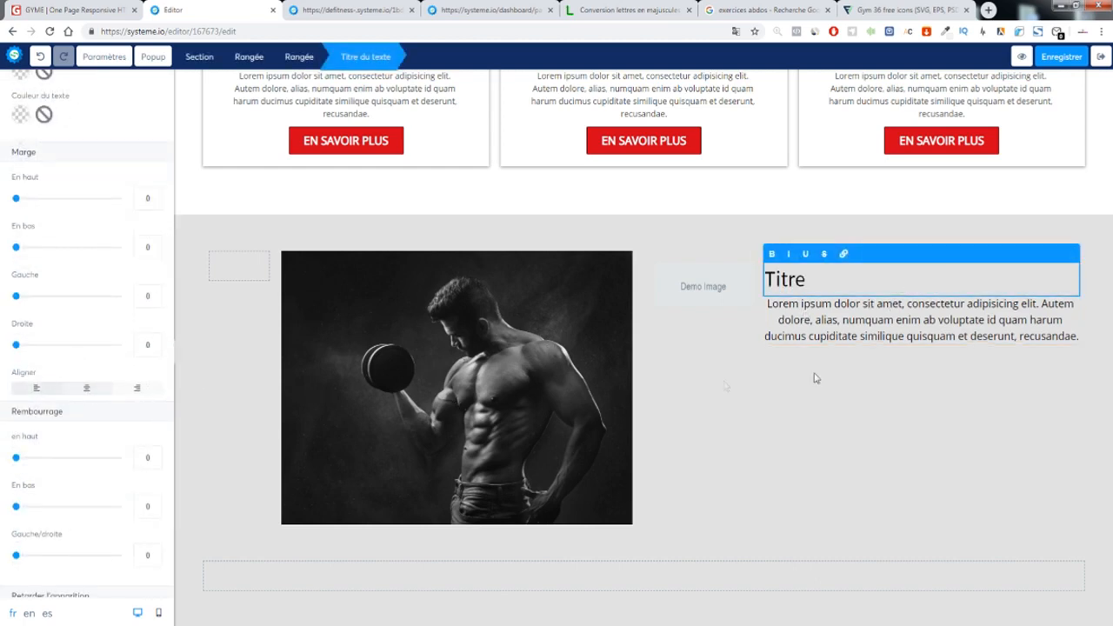
left_click(927, 385)
left_click(906, 333)
scroll(68, 360, "down", 5)
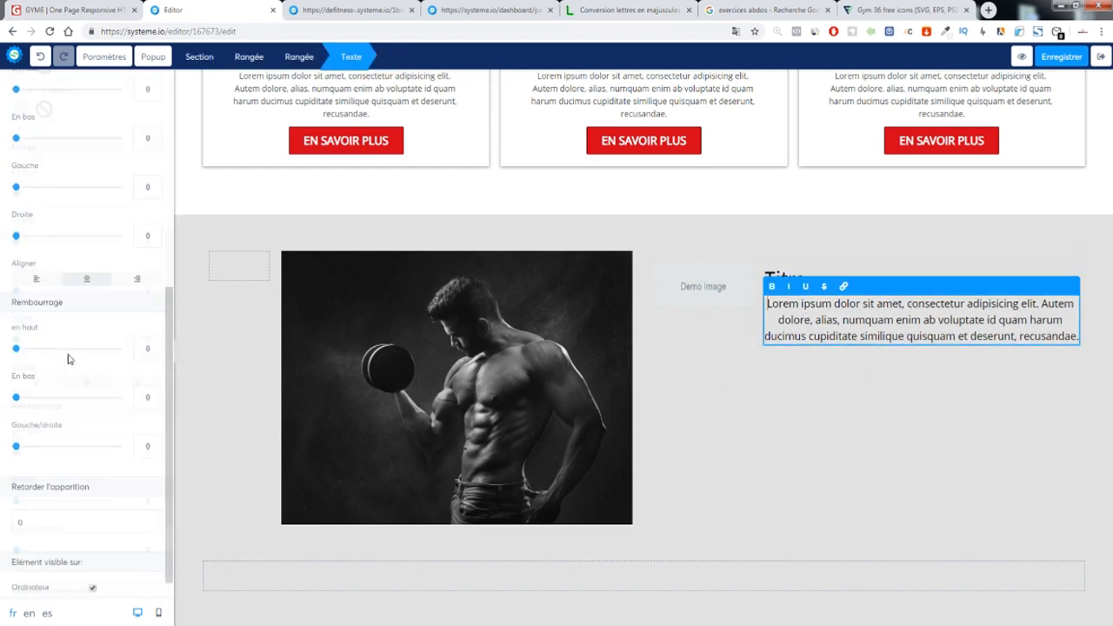
left_click(36, 257)
left_click(857, 412)
left_click(714, 306)
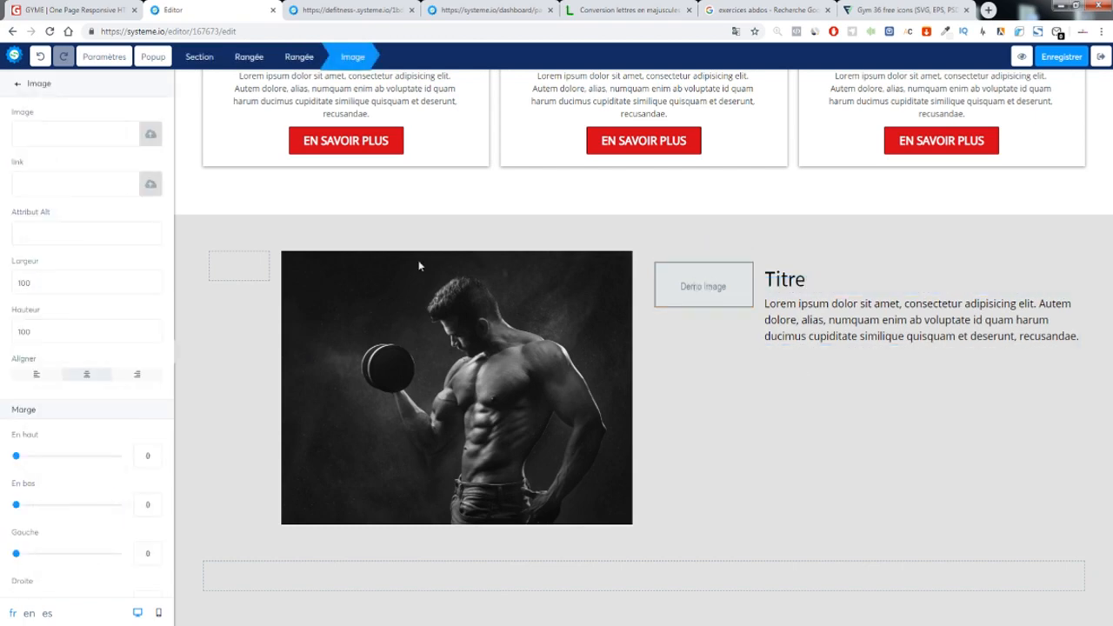
Replace the Demo Image placeholder with the elliptical.png exercise-bike icon
left_click(149, 134)
left_click(564, 205)
left_click(450, 233)
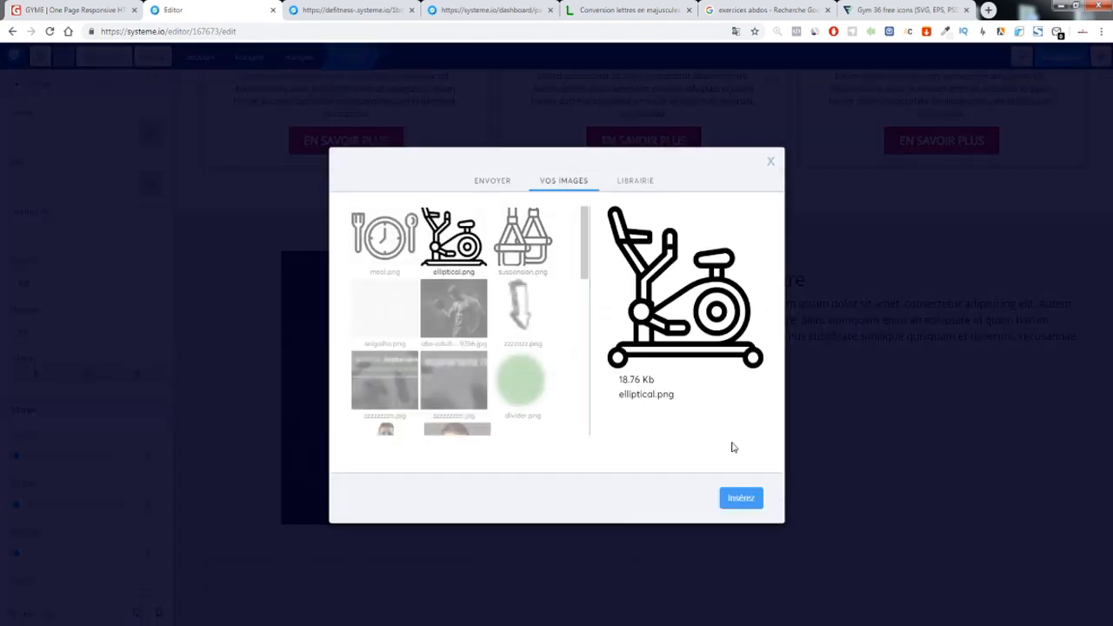
left_click(741, 497)
left_click(775, 440)
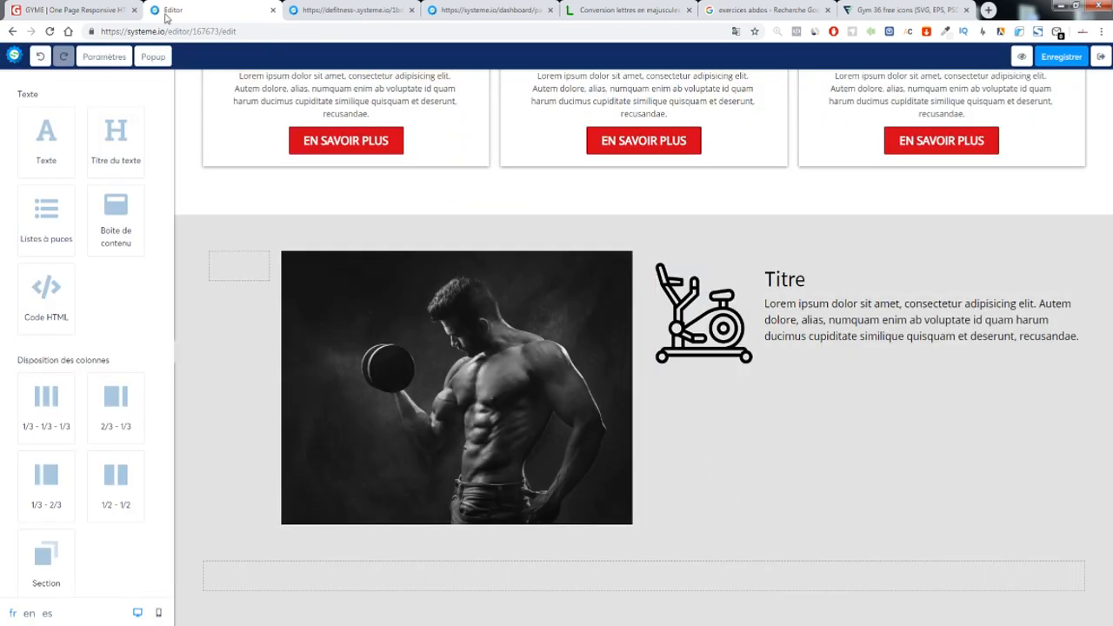
Set the bike icon's width (Largeur) to 80
left_click(53, 9)
left_click(173, 10)
left_click(703, 313)
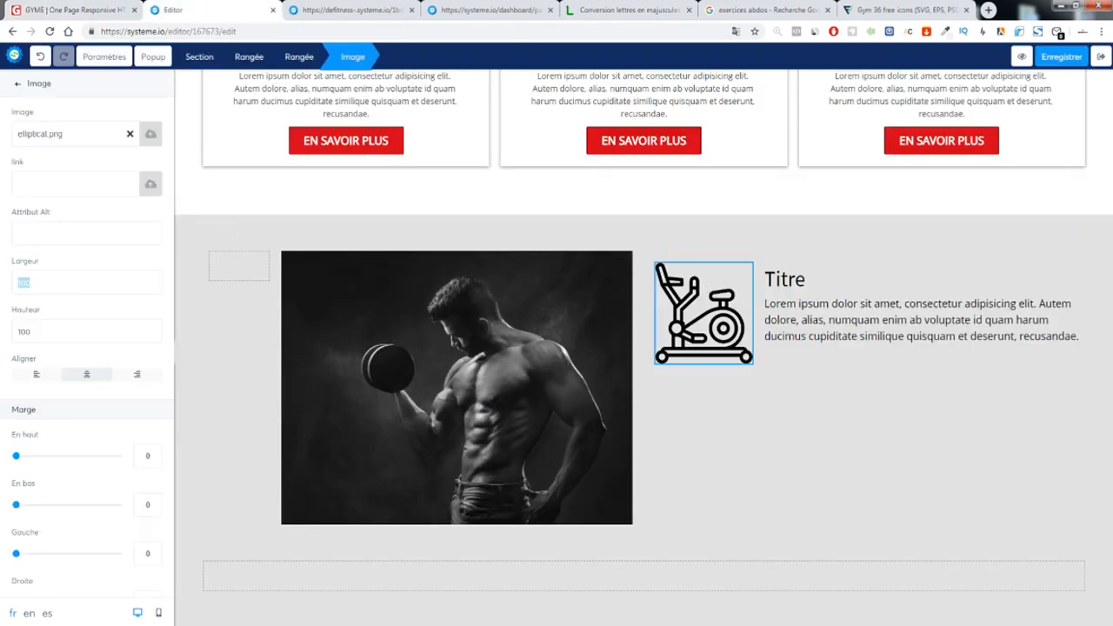
type("100")
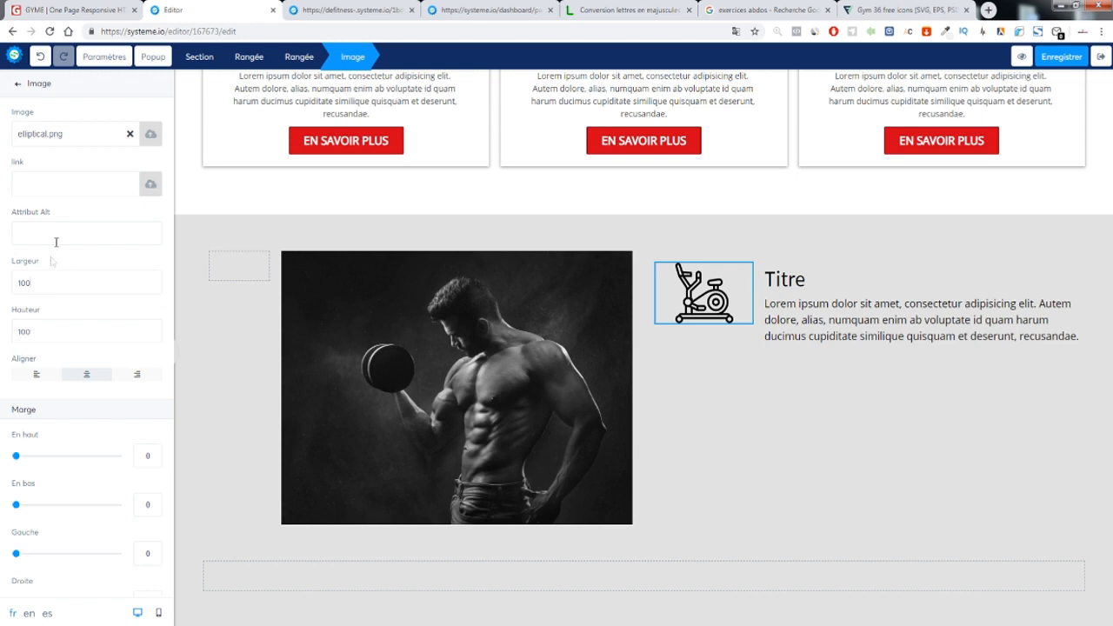
type("80")
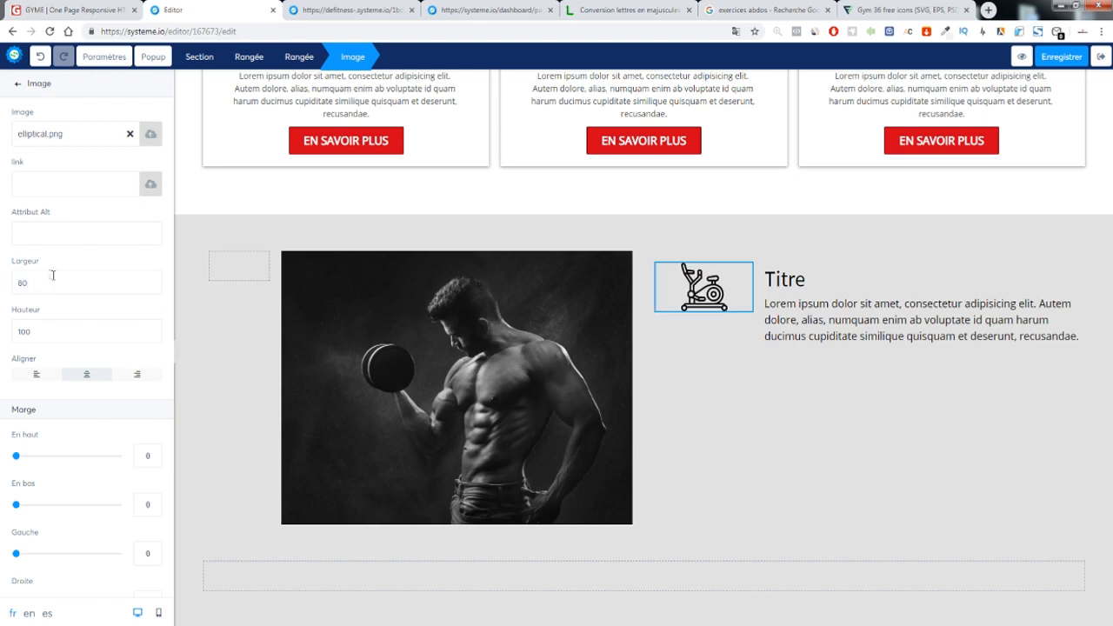
Give the Titre heading the page's font (Même police que la page) and size 28
left_click(783, 280)
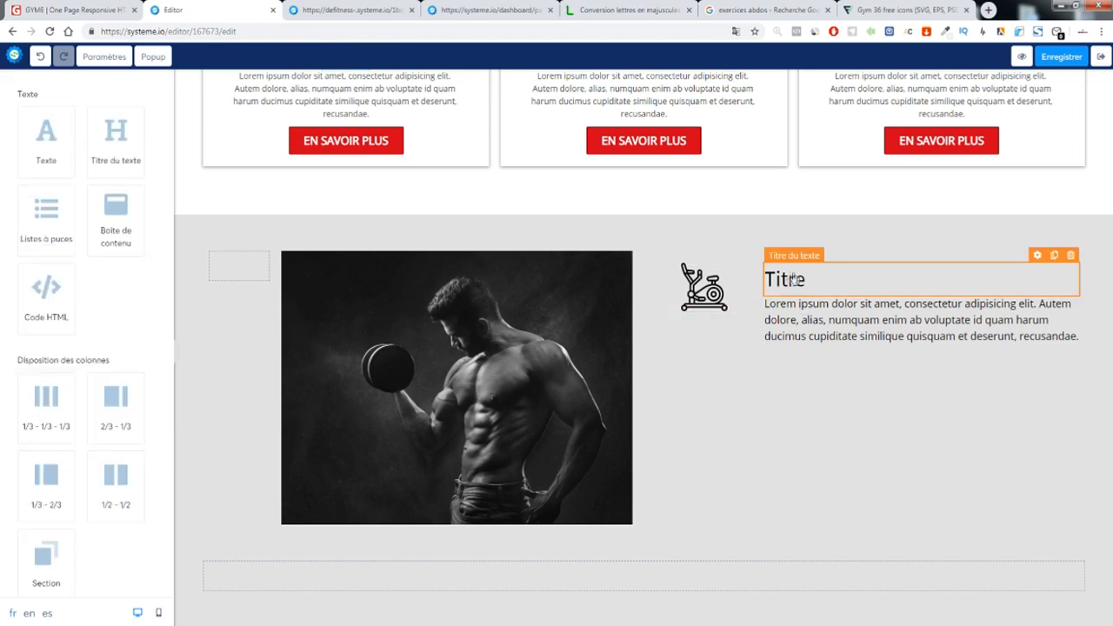
left_click(39, 261)
left_click(42, 283)
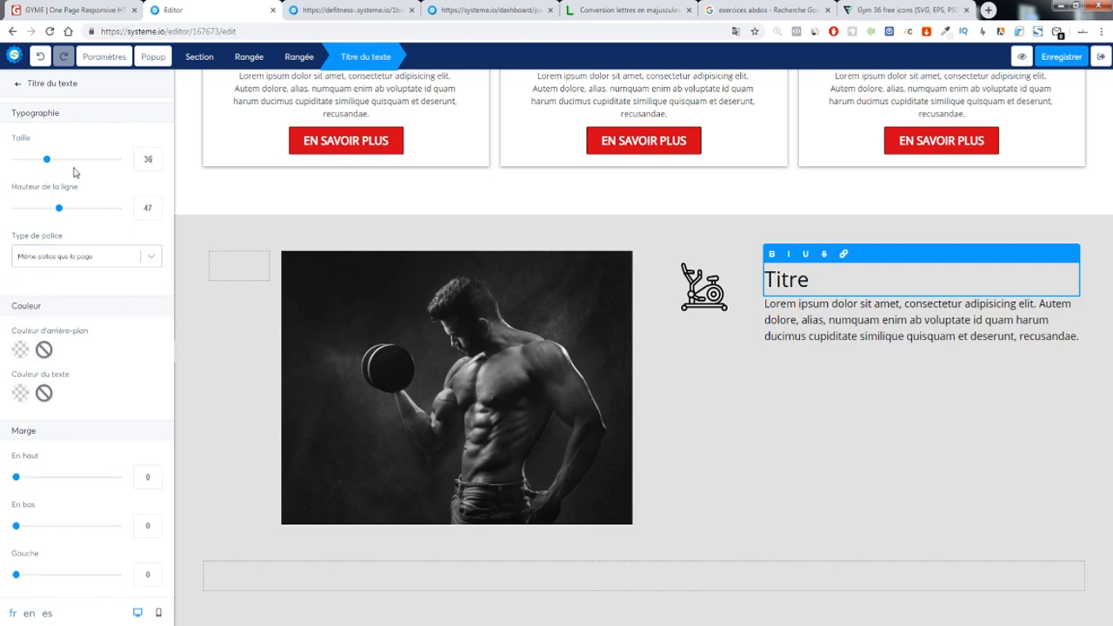
left_click_drag(49, 162, 39, 161)
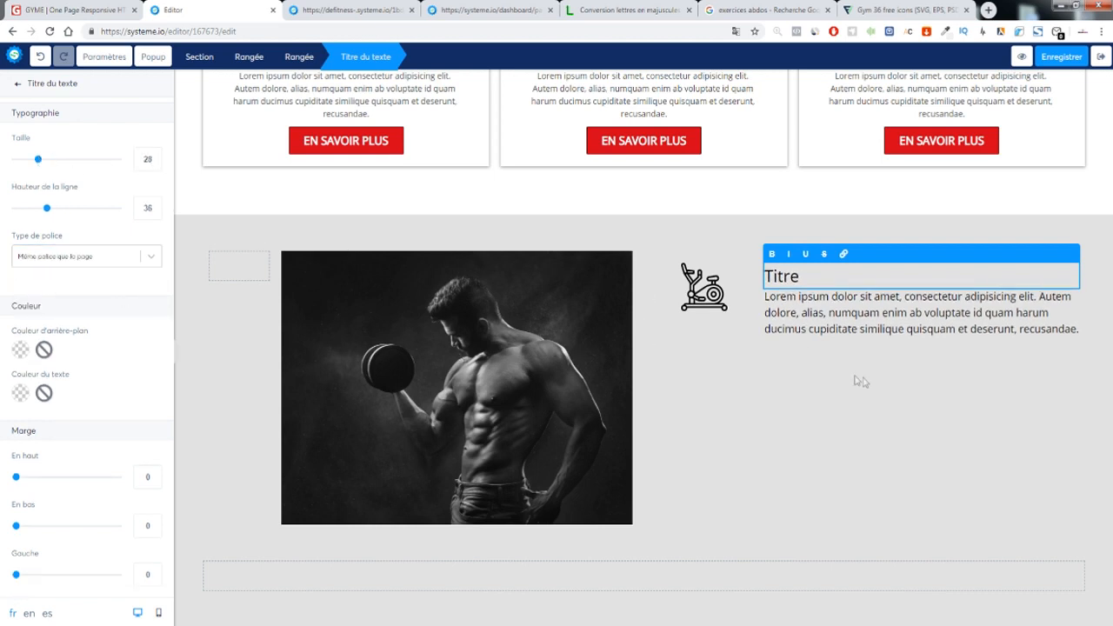
key("Delete")
Shrink the Lorem paragraph to size 15 and delete its trailing sentences
left_click(856, 313)
left_click_drag(26, 165, 24, 165)
left_click(813, 364)
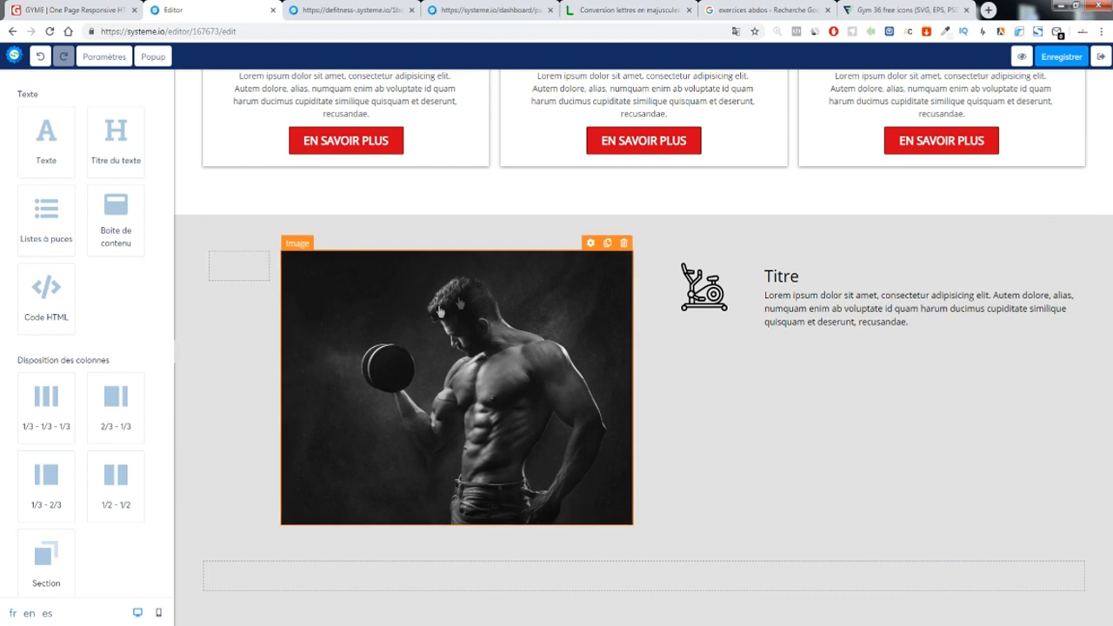
left_click(859, 316)
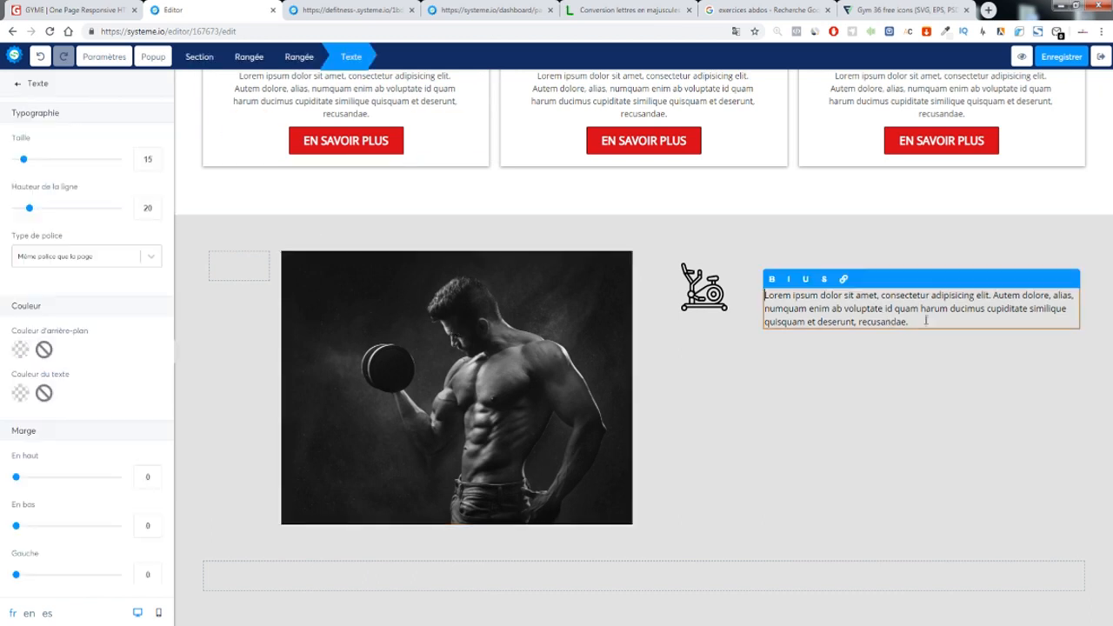
left_click_drag(919, 308, 920, 323)
key("BackSpace")
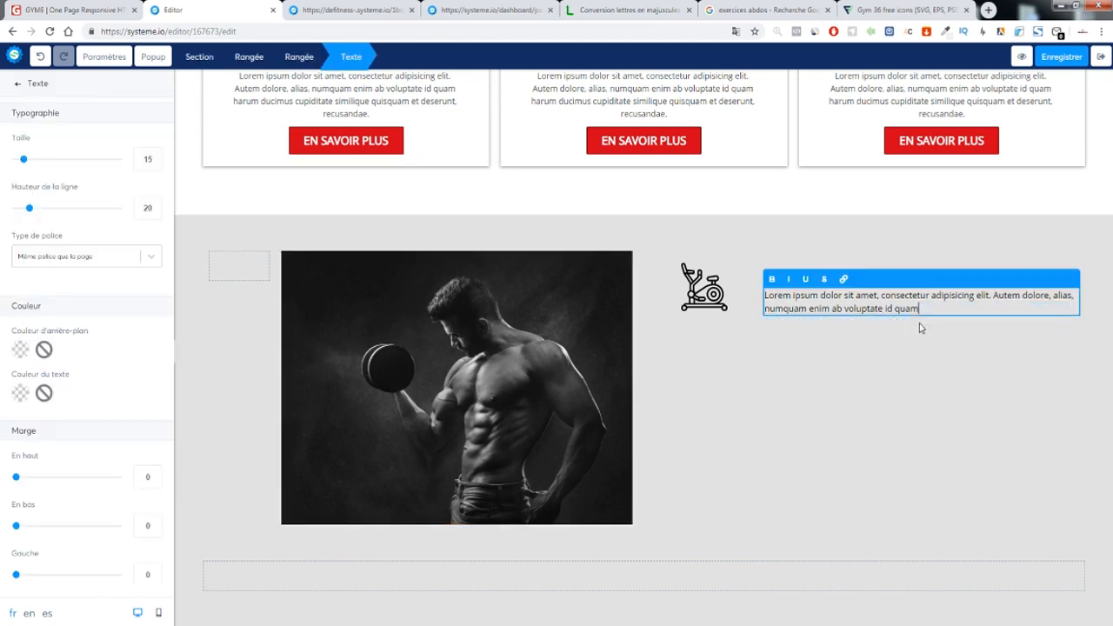
left_click(801, 354)
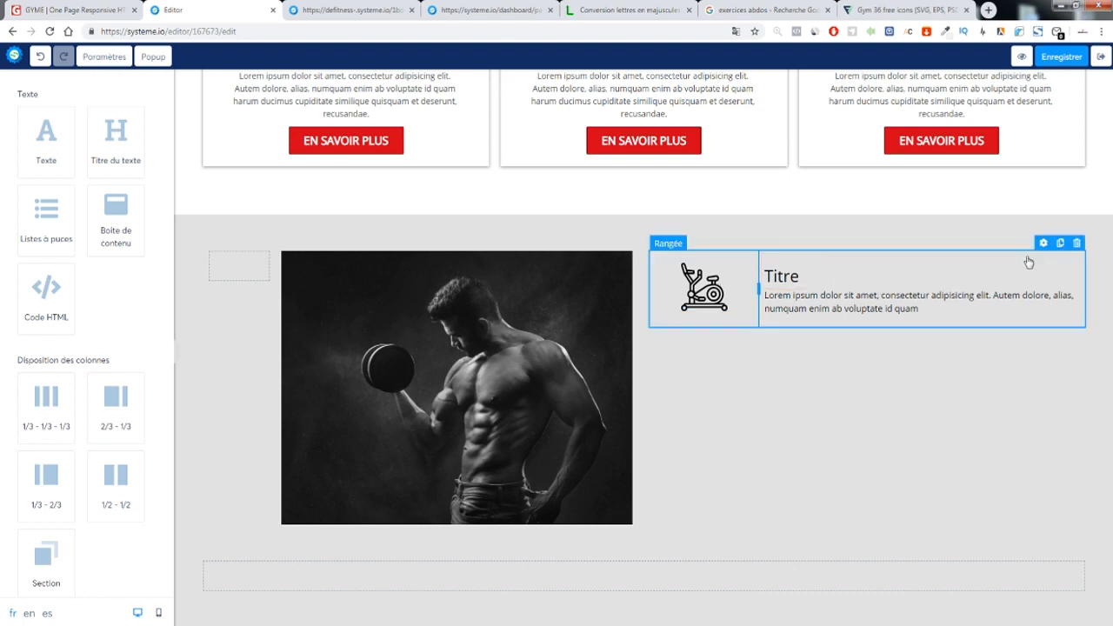
Duplicate the bike-icon Titre row so three rows stand beside the photo, deleting the extra fourth
left_click(1060, 244)
left_click(1059, 244)
left_click(1060, 243)
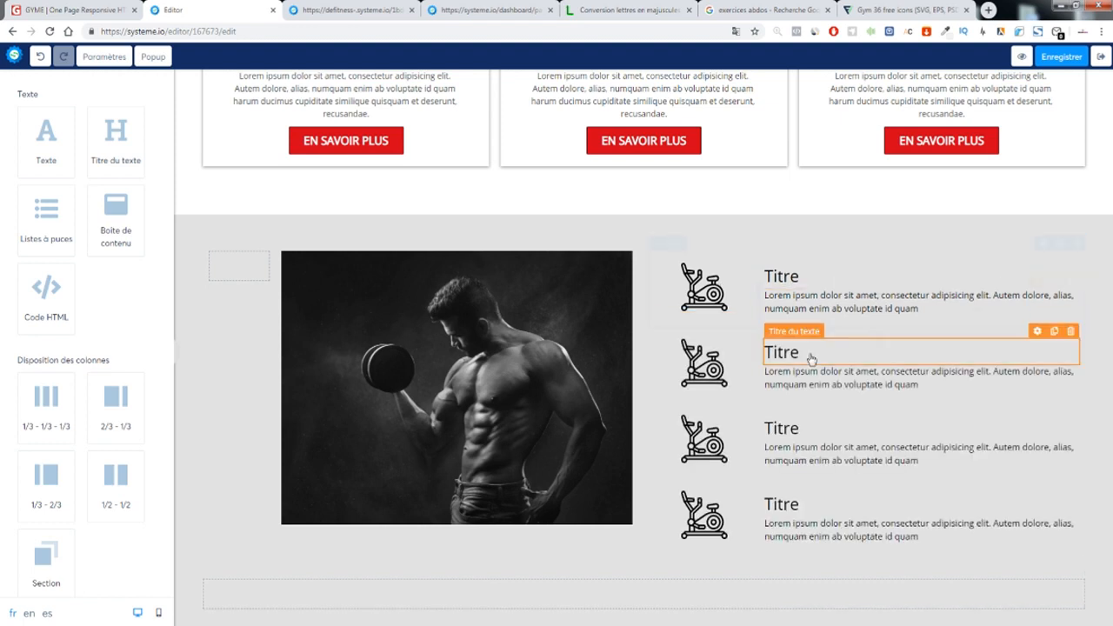
left_click(1076, 471)
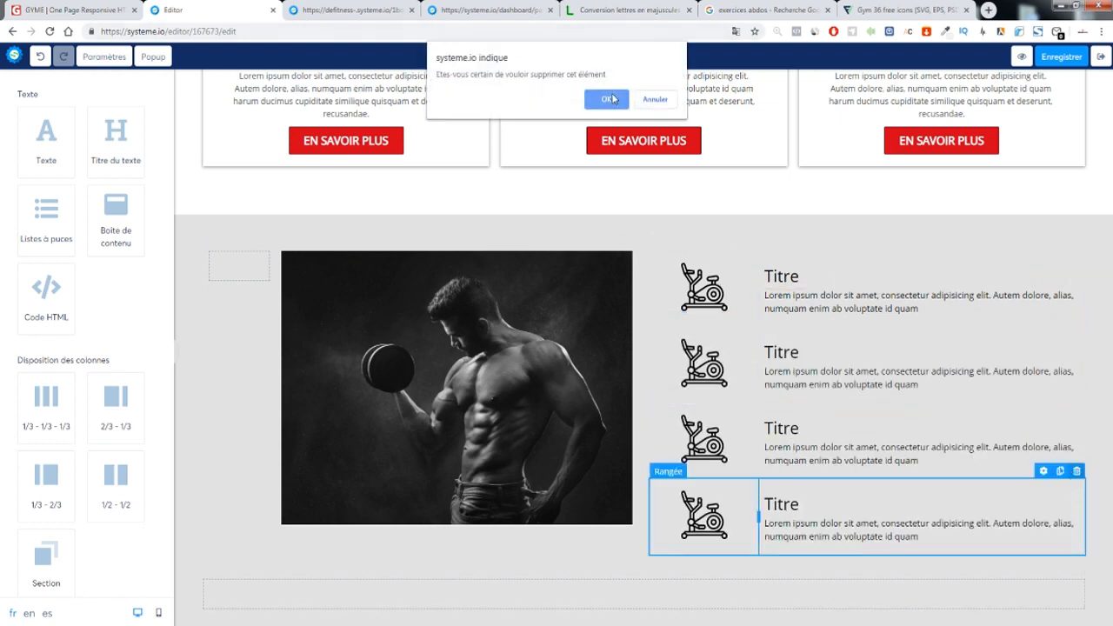
left_click(611, 99)
Narrow the photo column to widen the text column, and delete the empty row below
left_click_drag(617, 396, 592, 396)
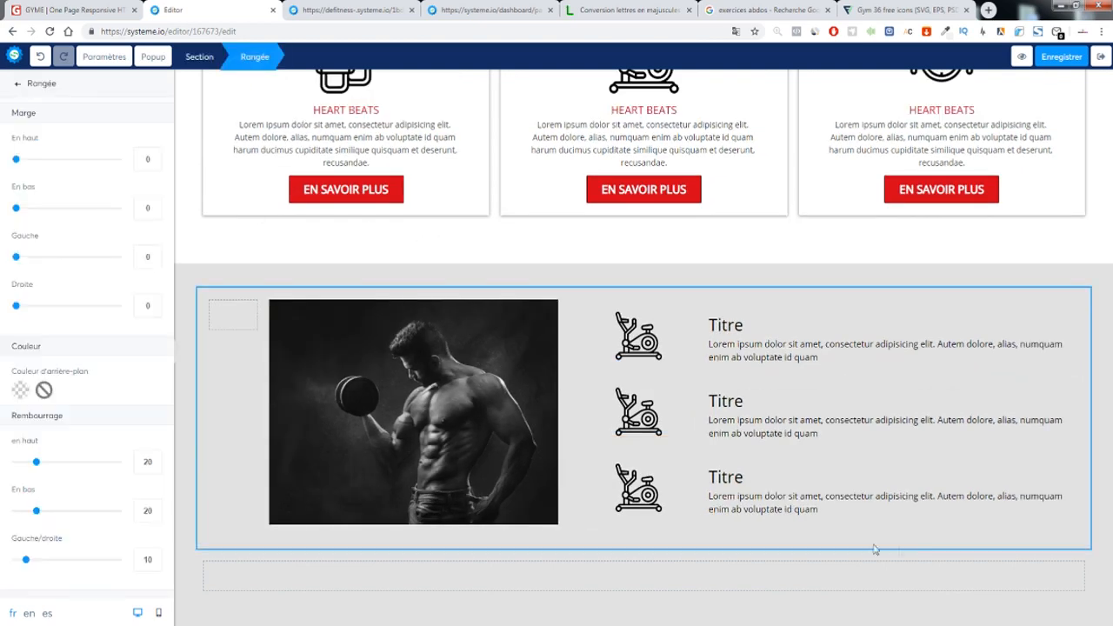
left_click(1090, 572)
left_click(1082, 541)
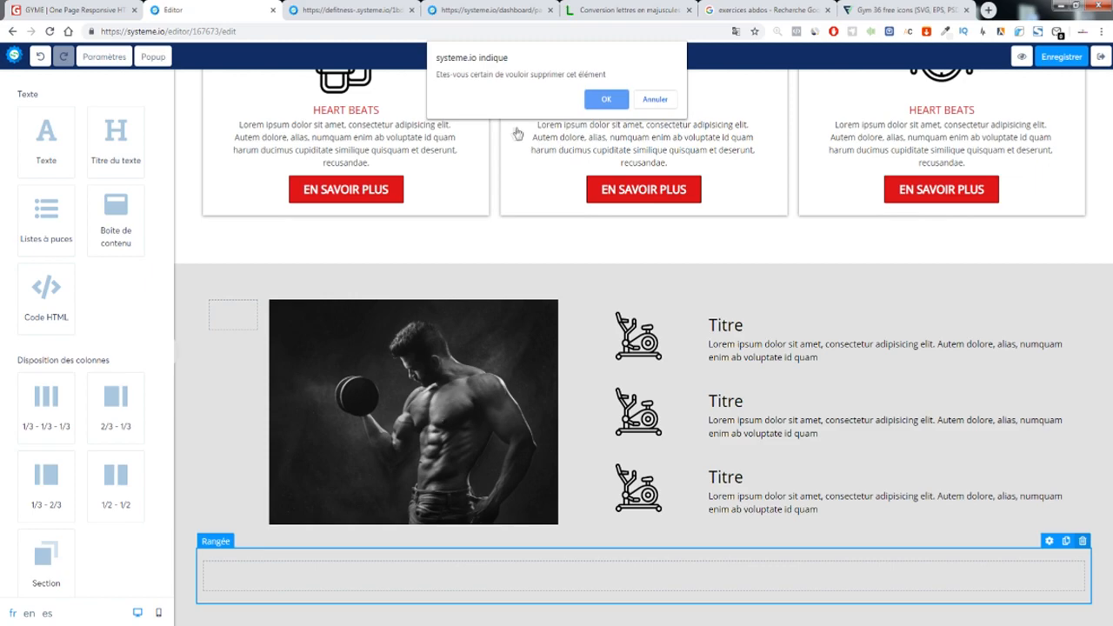
left_click(606, 99)
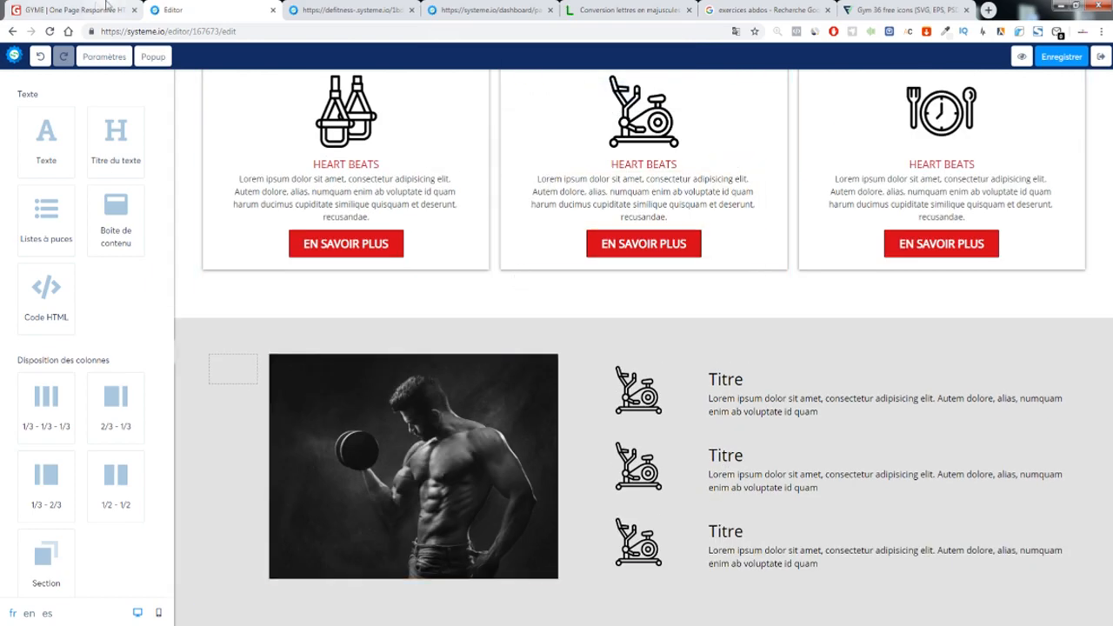
View the GYME template's ABOUT FITNESS image in its own tab, then close it
left_click(110, 11)
scroll(522, 239, "down", 6)
scroll(575, 310, "up", 6)
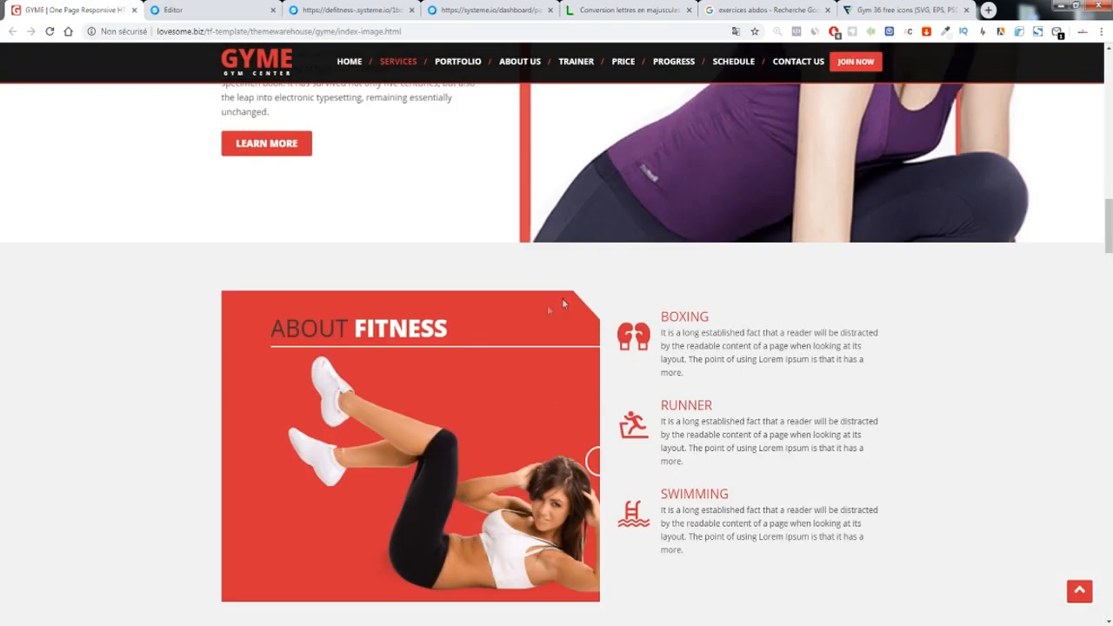
scroll(434, 329, "down", 1)
left_click_drag(424, 344, 404, 378)
right_click(376, 351)
left_click(407, 360)
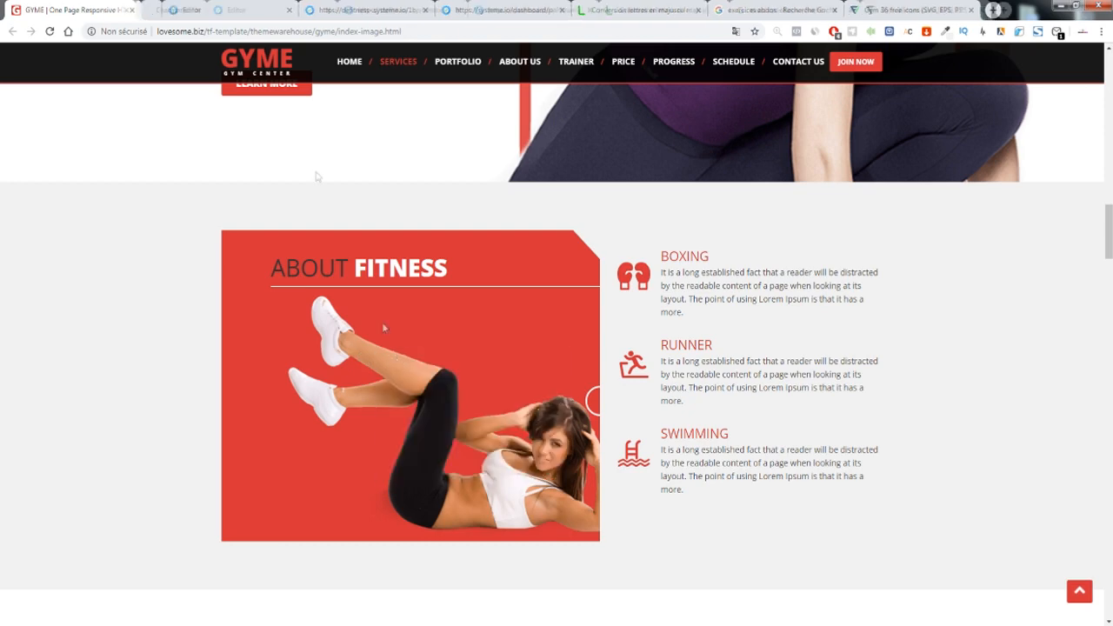
left_click(190, 11)
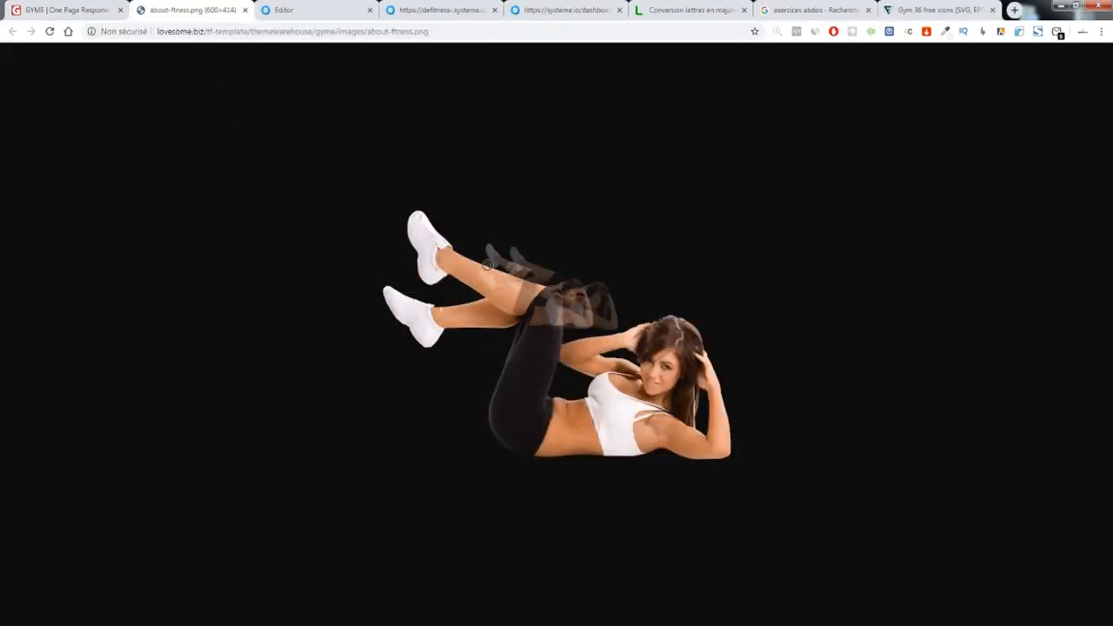
left_click(244, 10)
left_click(204, 14)
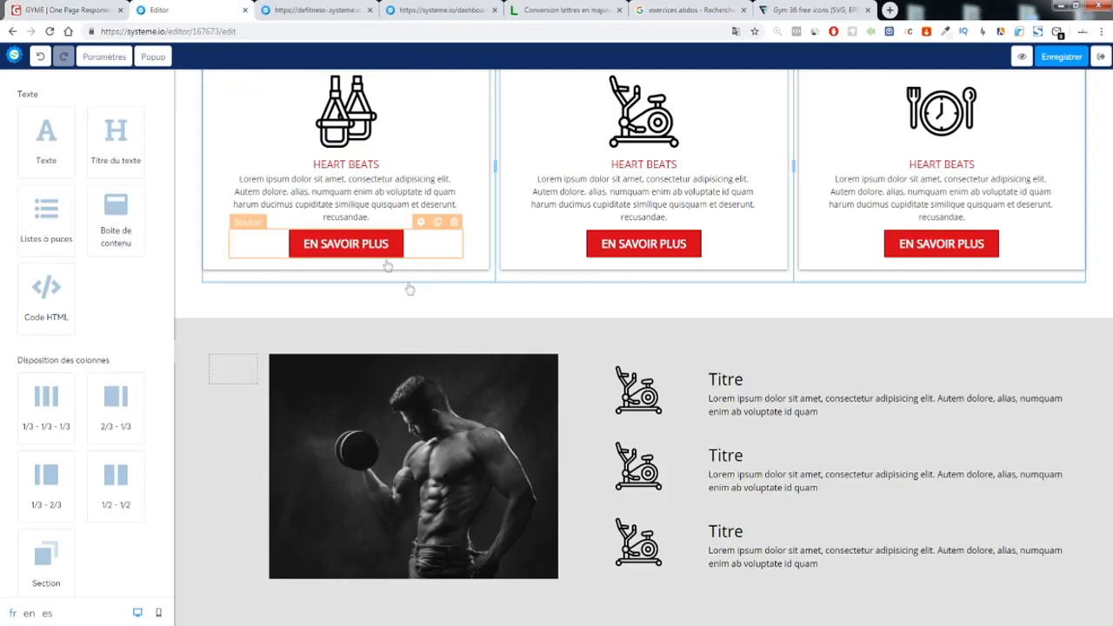
Drop a Boîte de contenu under the dumbbell photo, then delete it again
left_click(469, 413)
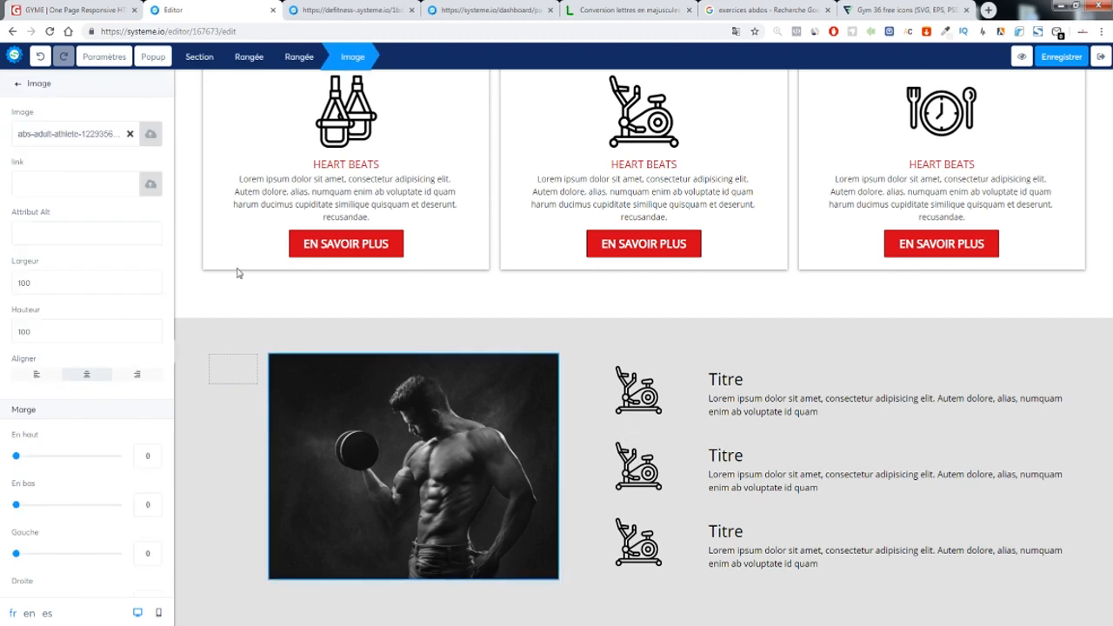
left_click(364, 313)
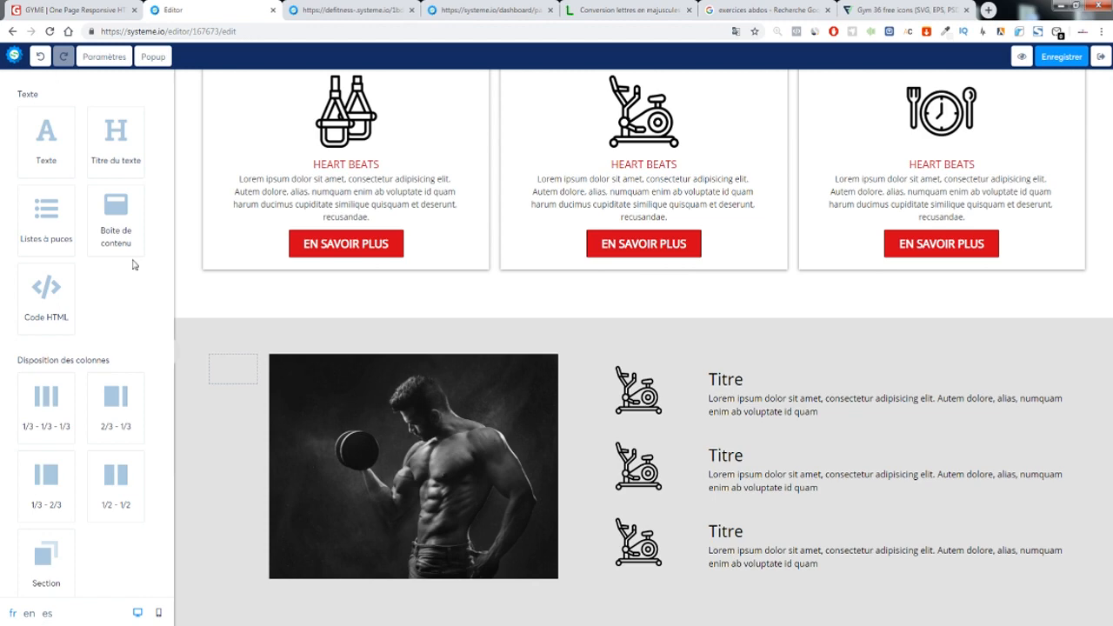
left_click_drag(121, 224, 365, 573)
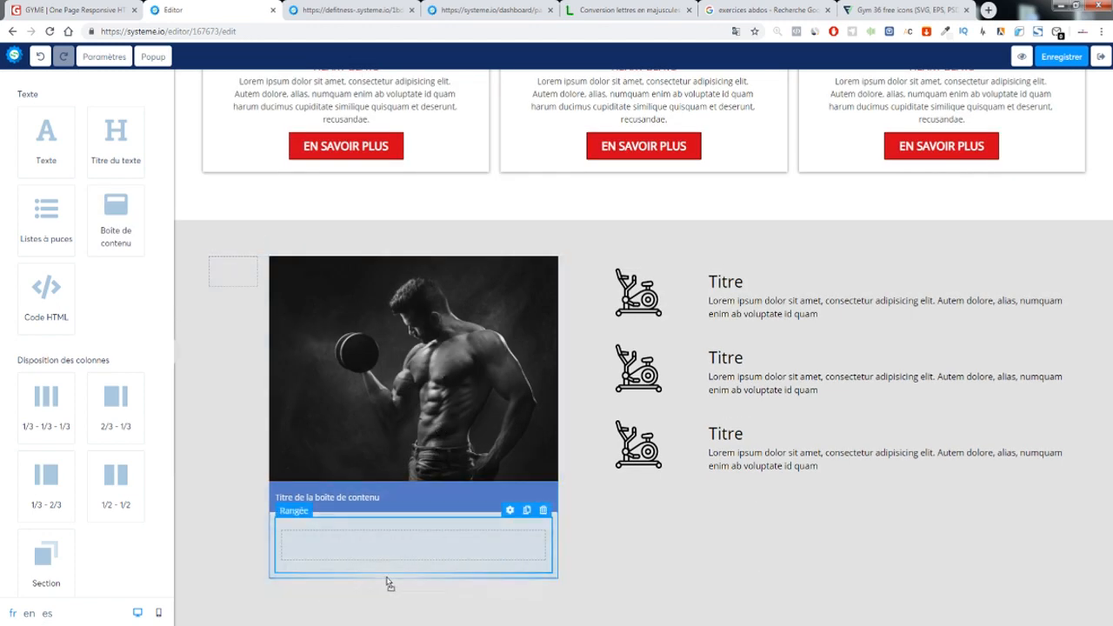
scroll(389, 582, "down", 1)
left_click(548, 456)
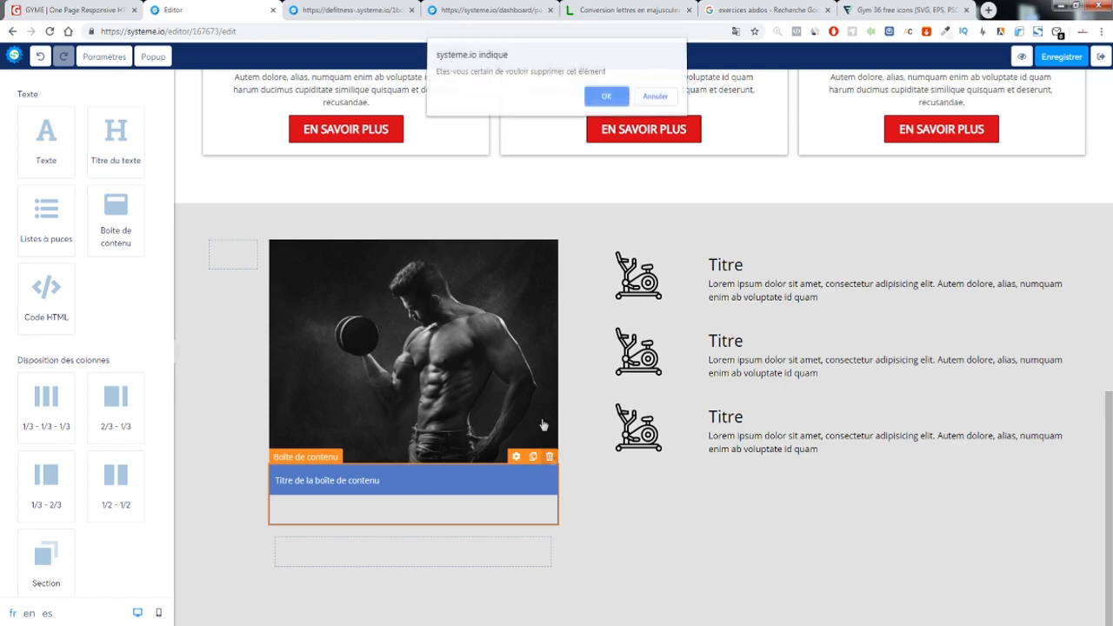
left_click(606, 99)
left_click(74, 9)
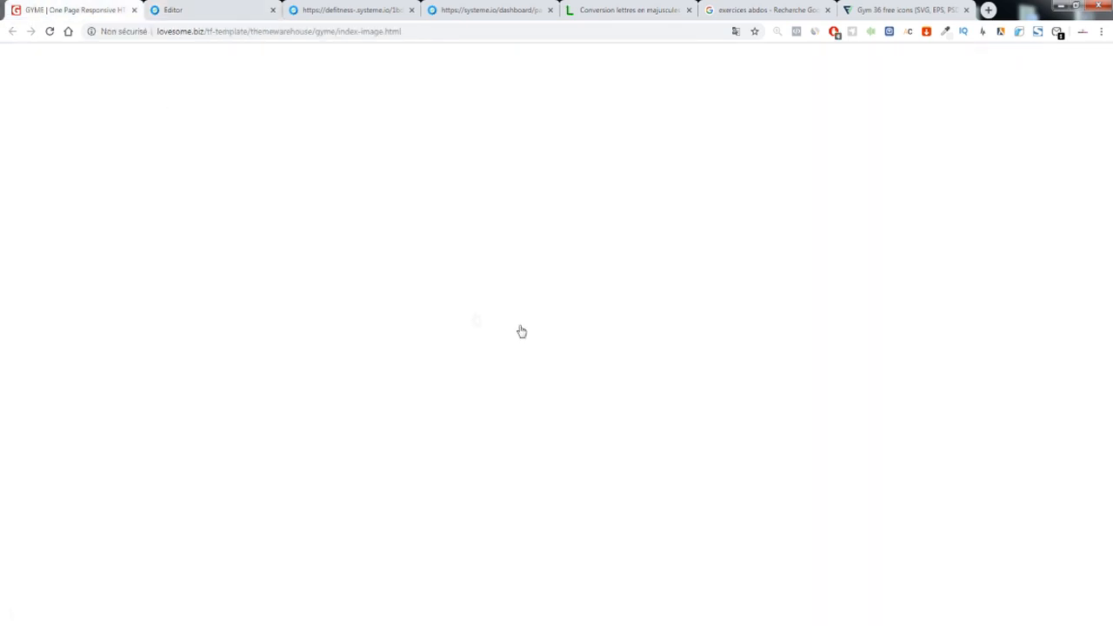
Open the ABOUT FITNESS image in a new tab and copy the image
right_click(466, 398)
left_click(521, 428)
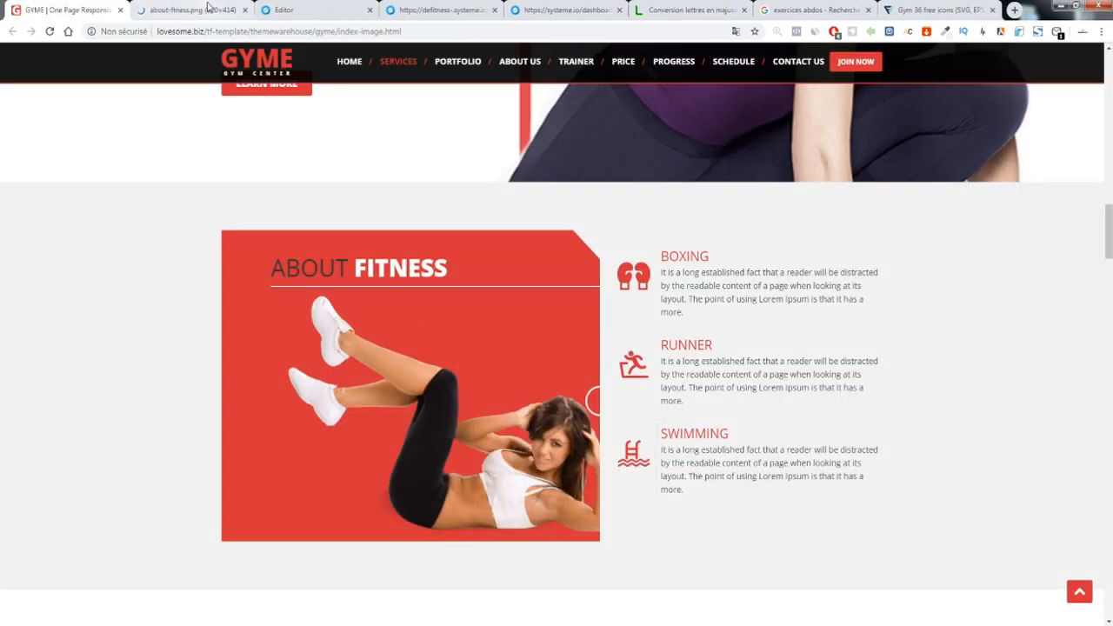
key("ctrl+Tab")
right_click(494, 314)
left_click(551, 344)
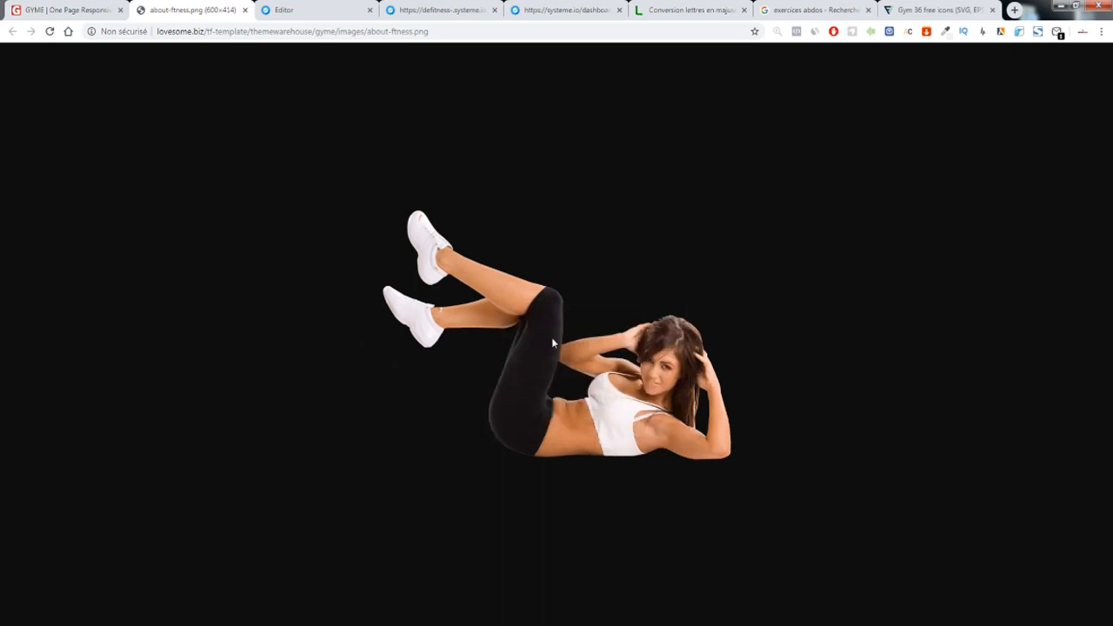
Pick the red #D63138 from the GYME ABOUT FITNESS card with the colour picker extension
left_click(66, 11)
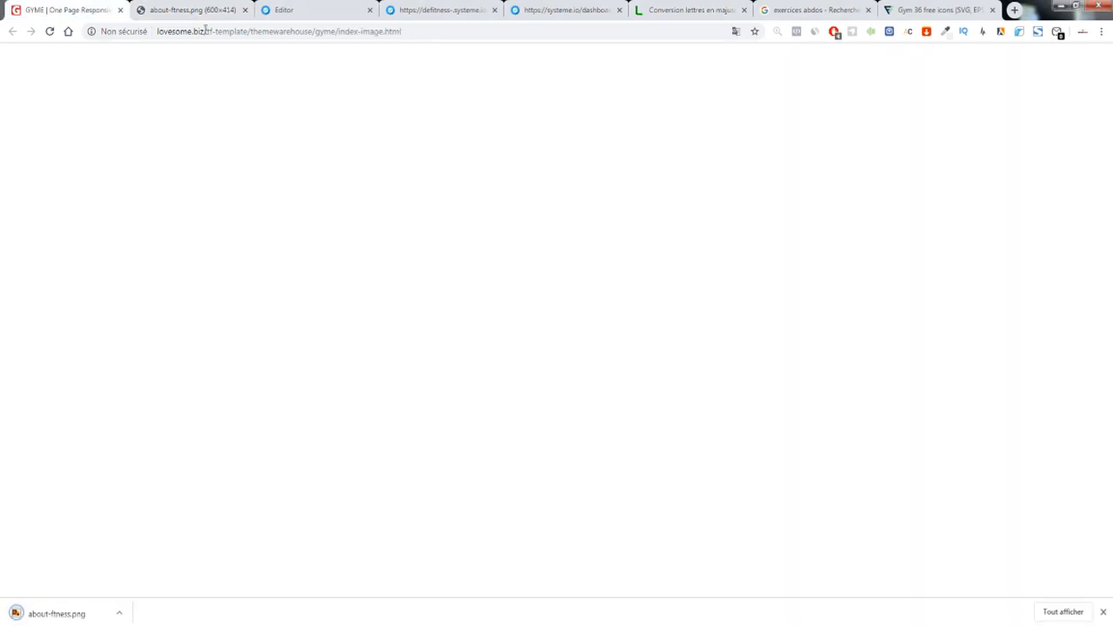
left_click(946, 33)
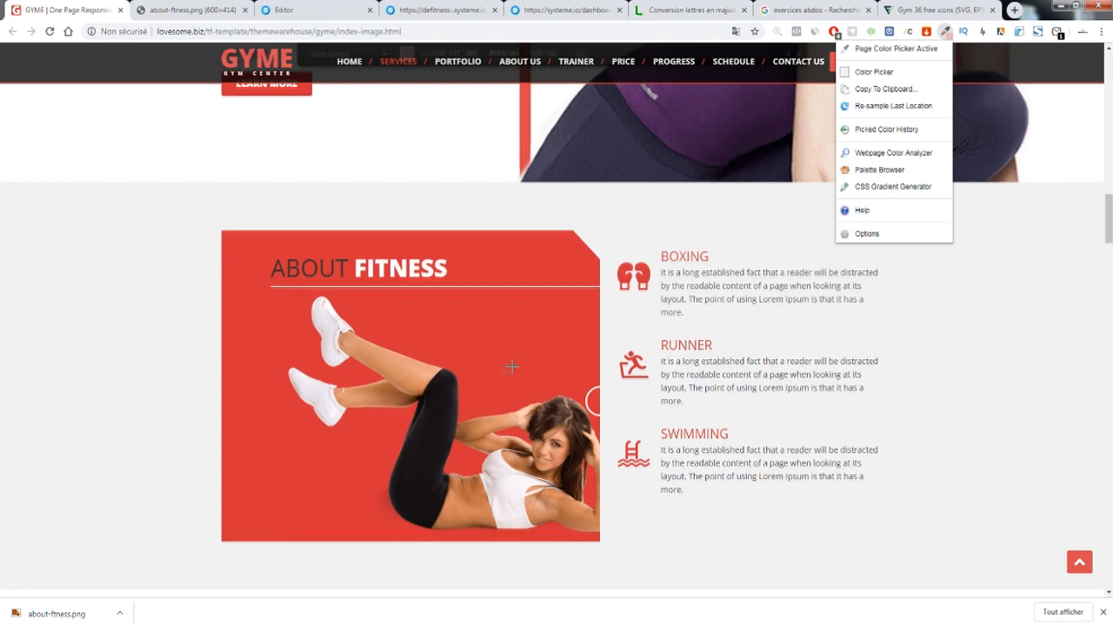
left_click(894, 47)
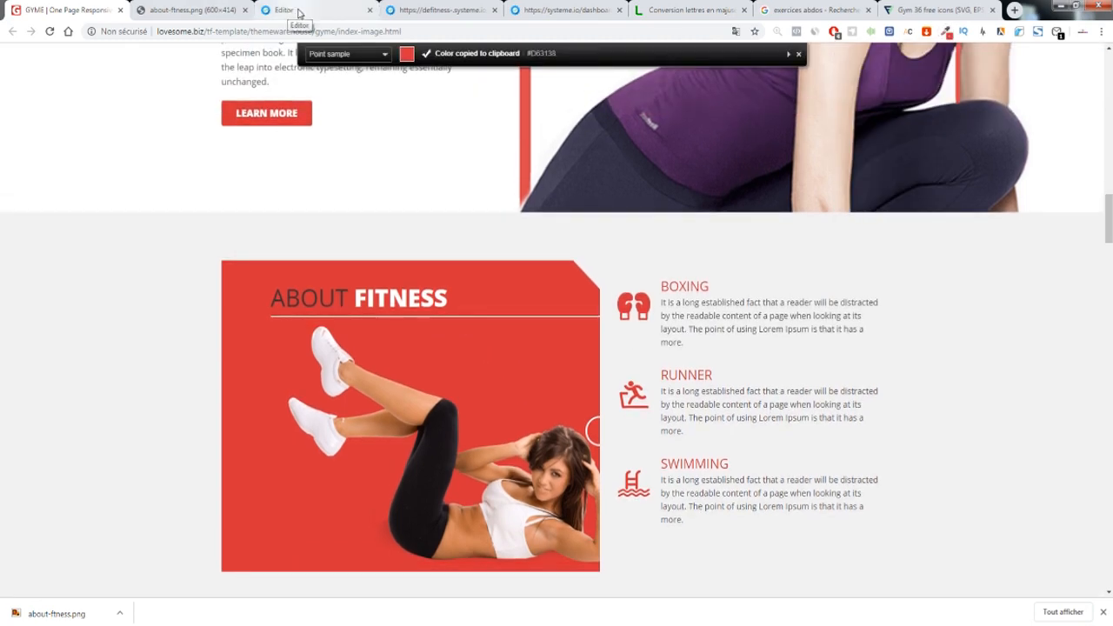
left_click(298, 10)
Give the row under the man photo the pasted red #D63138 background
left_click(518, 489)
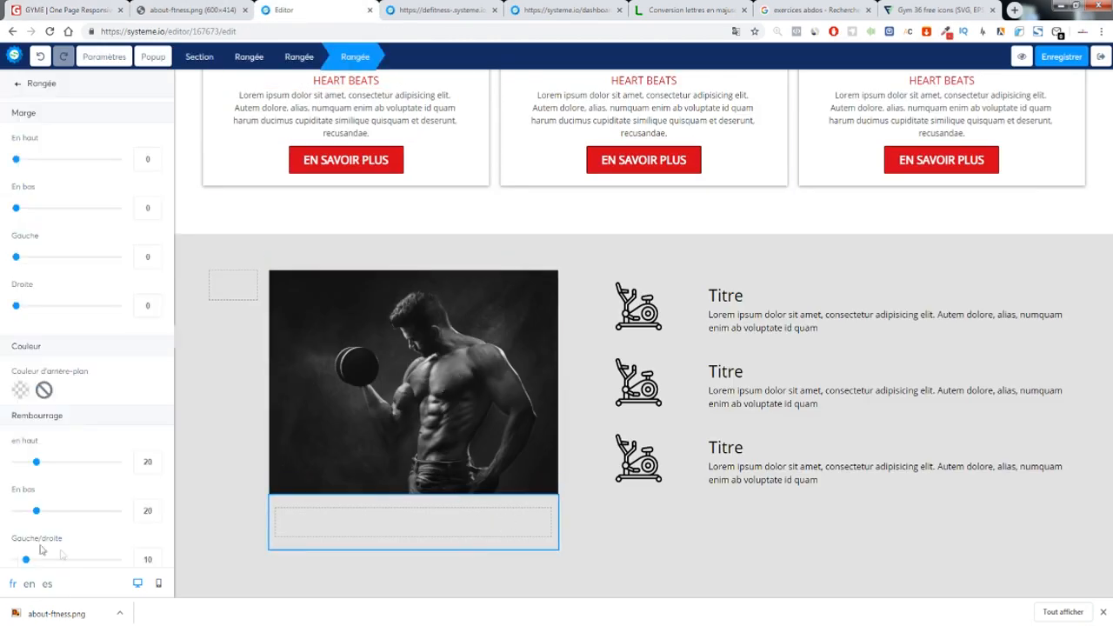
left_click(219, 412)
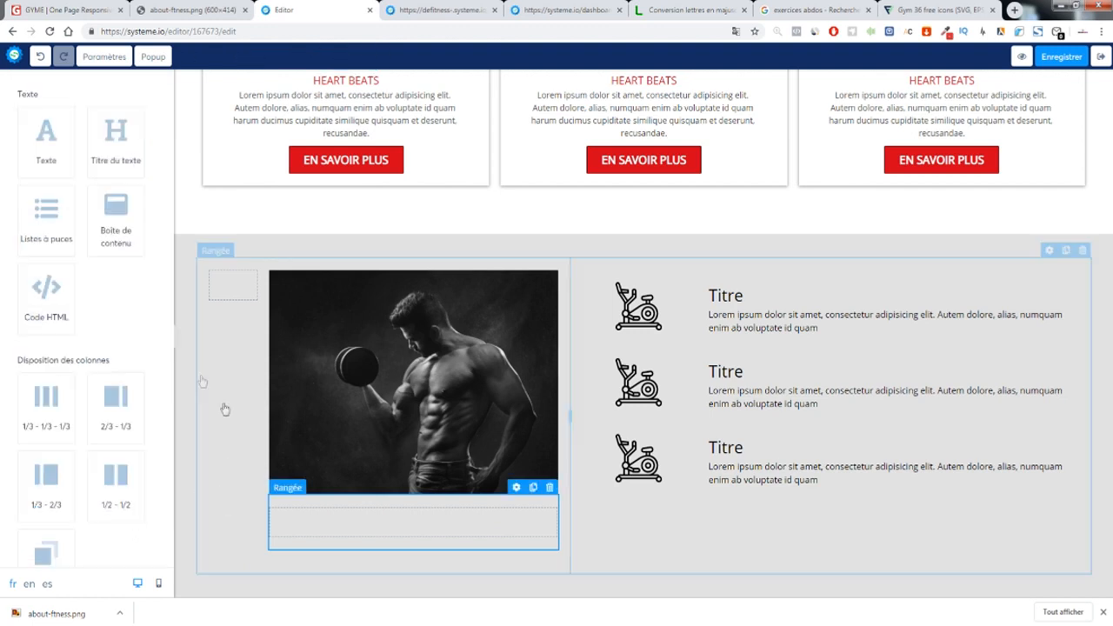
left_click(514, 488)
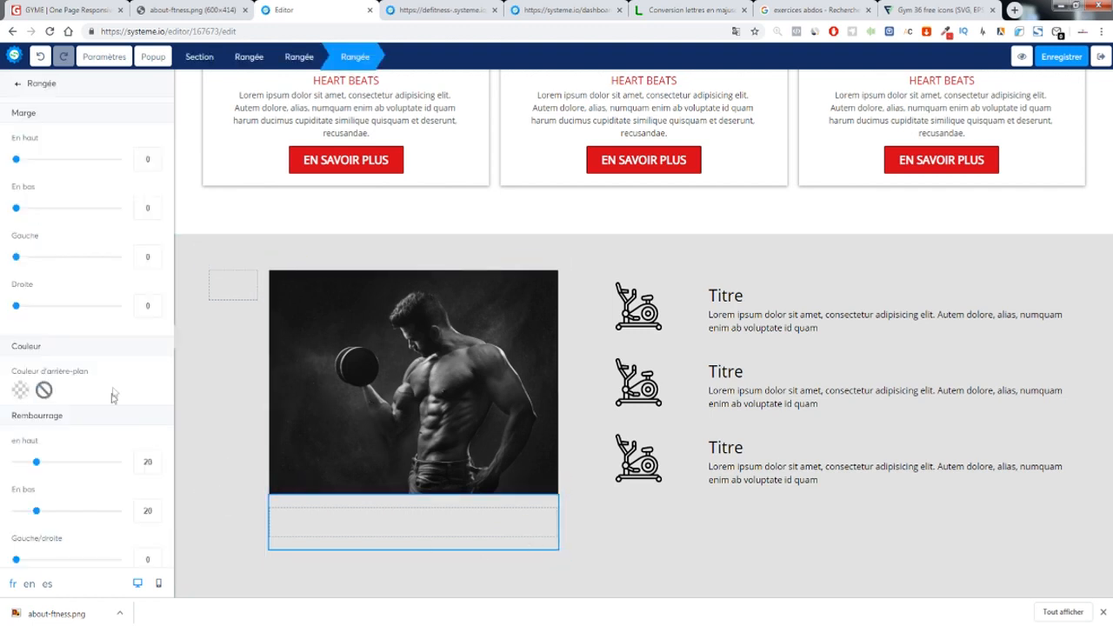
left_click(20, 390)
double_click(53, 533)
key("ctrl+v")
left_click(174, 411)
left_click(218, 449)
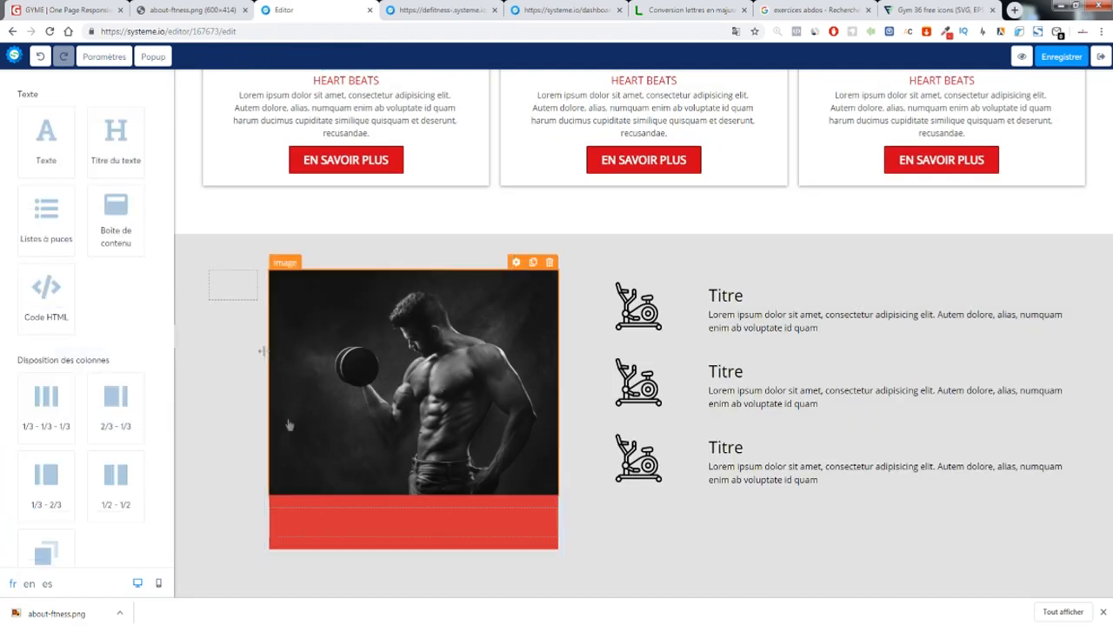
Add an Image element to the red row and insert the uploaded about-fitness.png
scroll(154, 333, "down", 3)
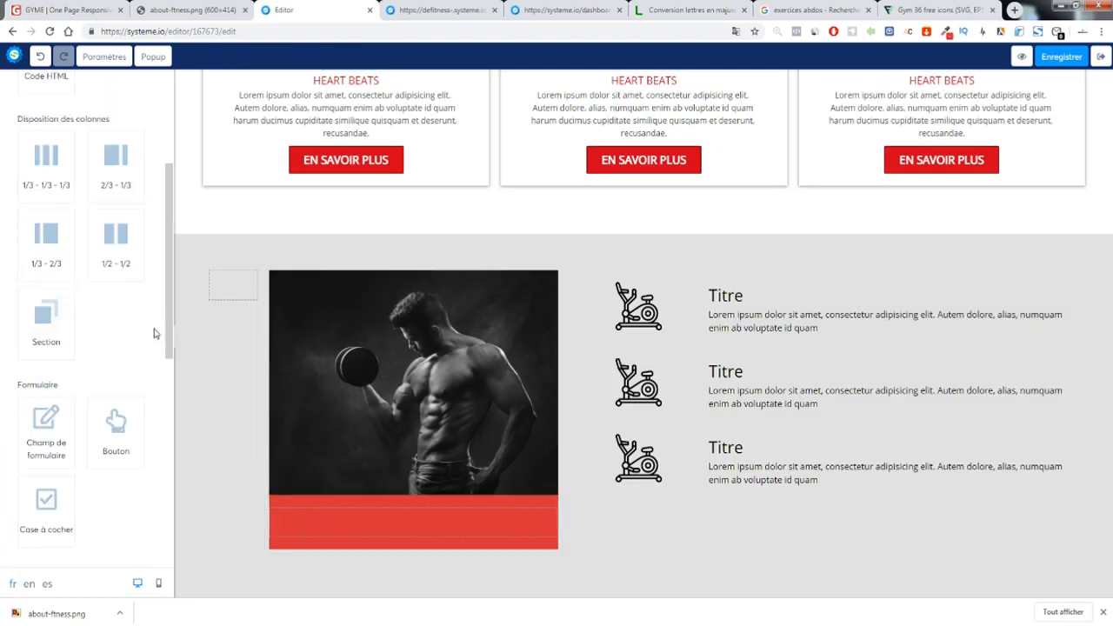
scroll(154, 333, "down", 4)
left_click_drag(46, 365, 422, 531)
left_click(410, 527)
left_click(151, 133)
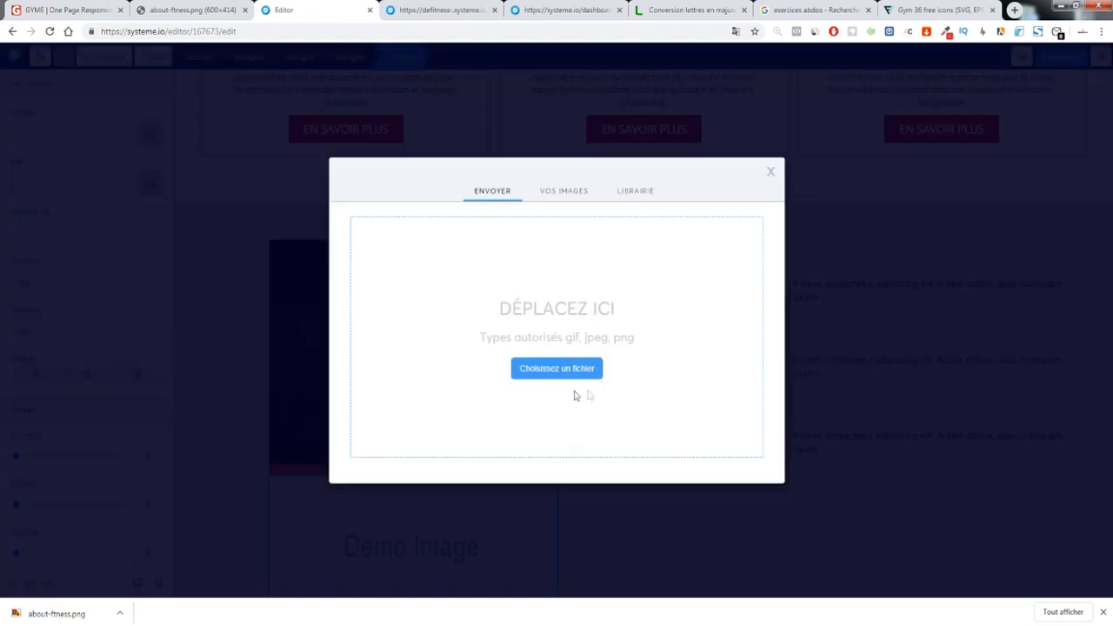
left_click(569, 376)
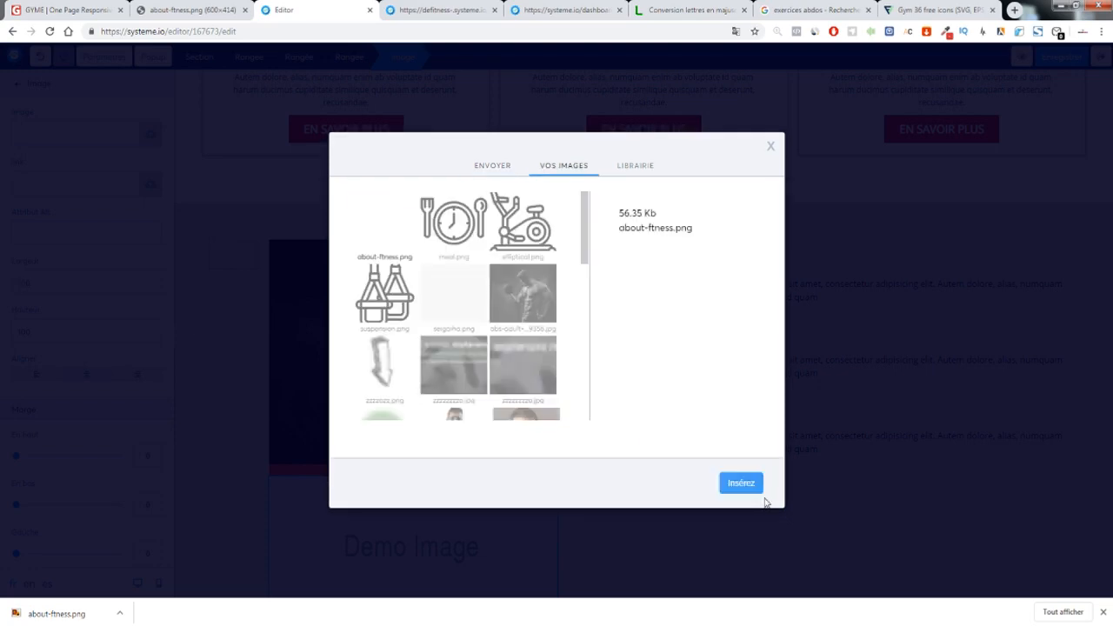
left_click(740, 483)
left_click(604, 424)
Set the red row's left/right padding to 27
scroll(574, 417, "down", 2)
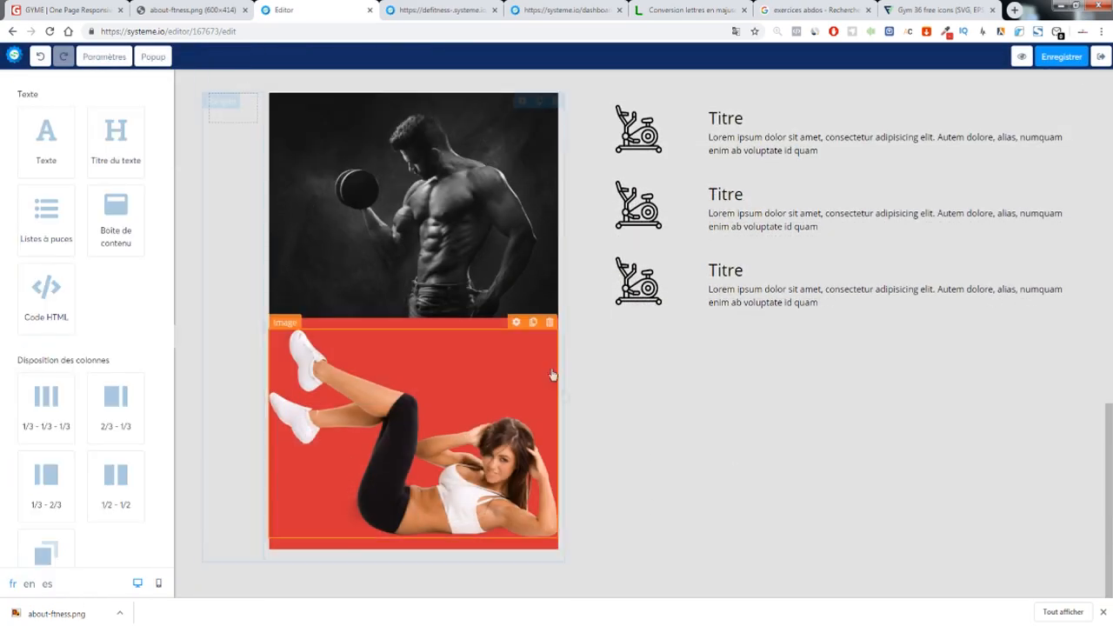
left_click(517, 311)
left_click_drag(19, 559, 45, 562)
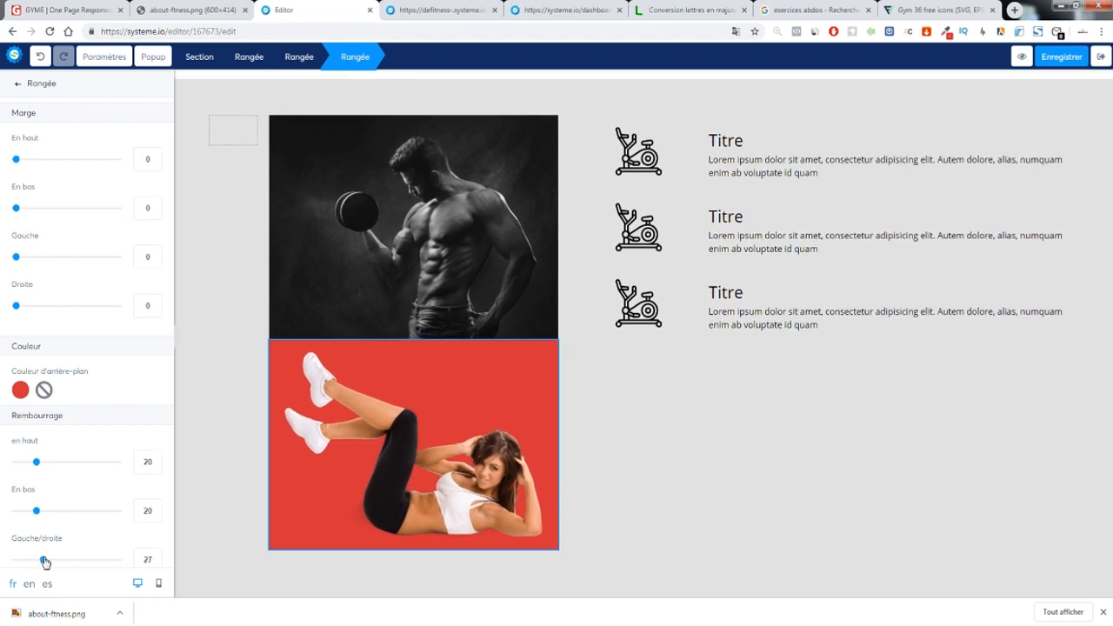
left_click(651, 454)
Check the template's ABOUT FITNESS heading and drop a Titre du texte heading onto the red image
left_click(78, 9)
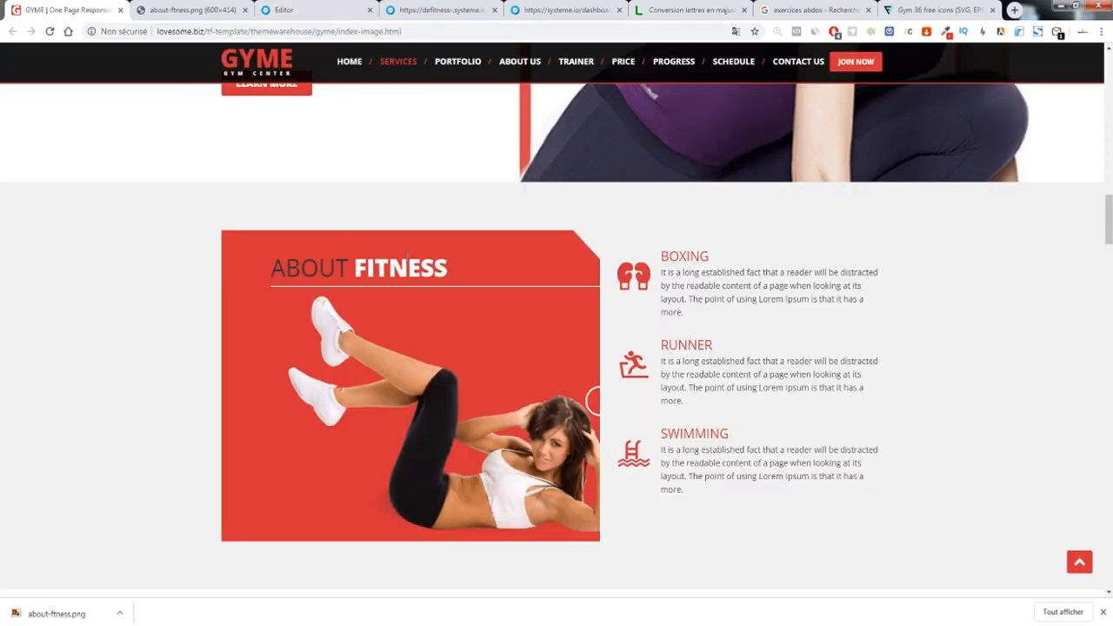
left_click_drag(289, 261, 406, 268)
left_click(403, 268)
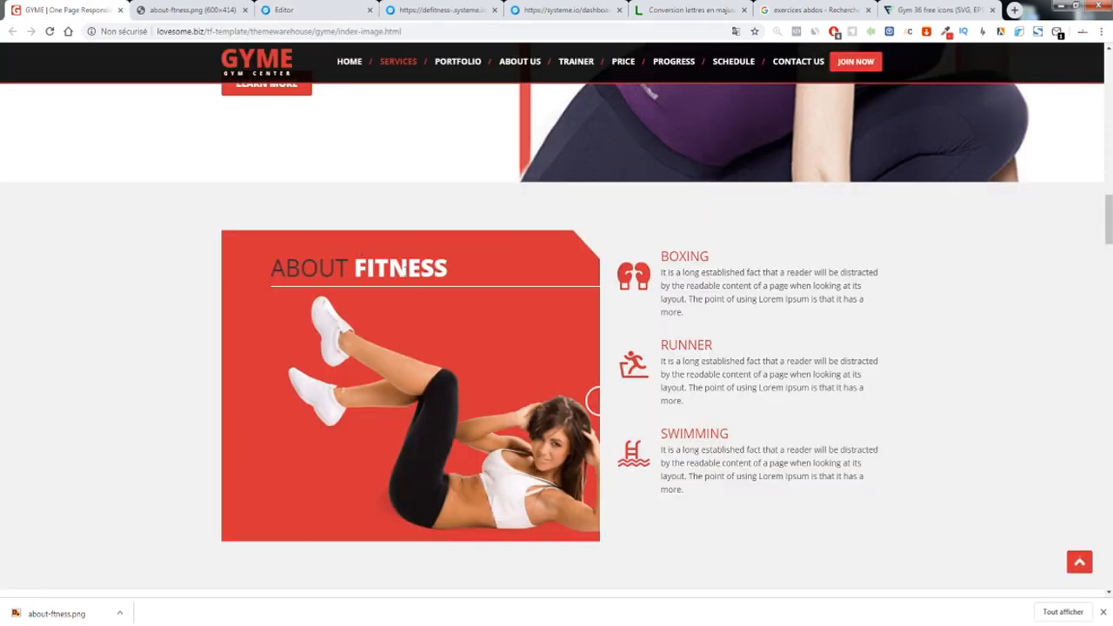
left_click(333, 17)
left_click_drag(92, 165, 374, 366)
Right-align the heading and set its font to Même police que la page
left_click(419, 339)
scroll(118, 382, "down", 5)
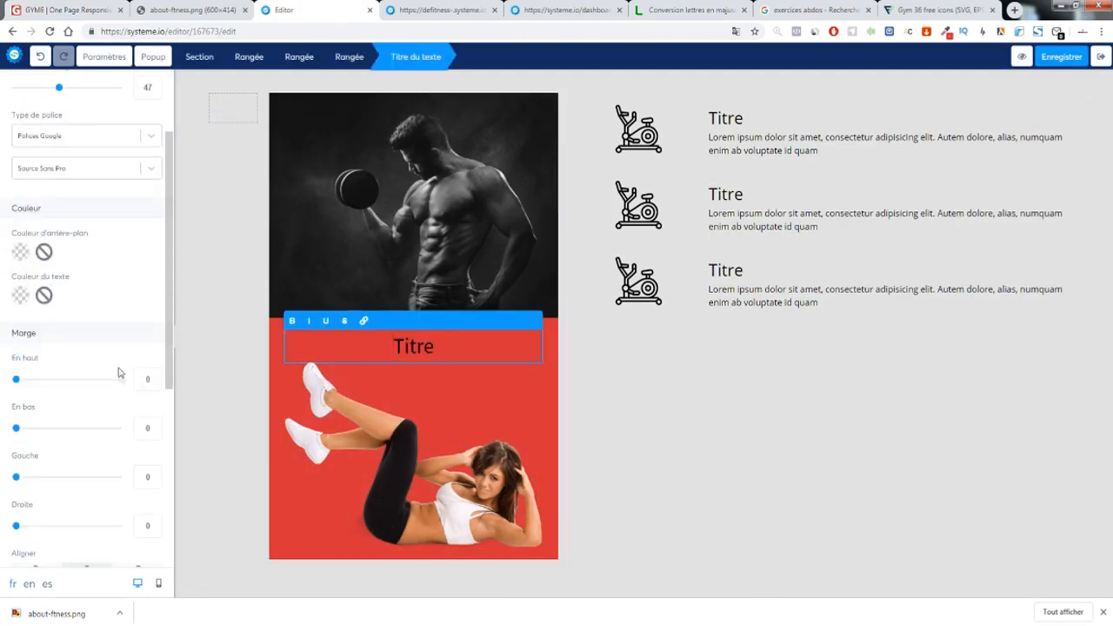
left_click(136, 226)
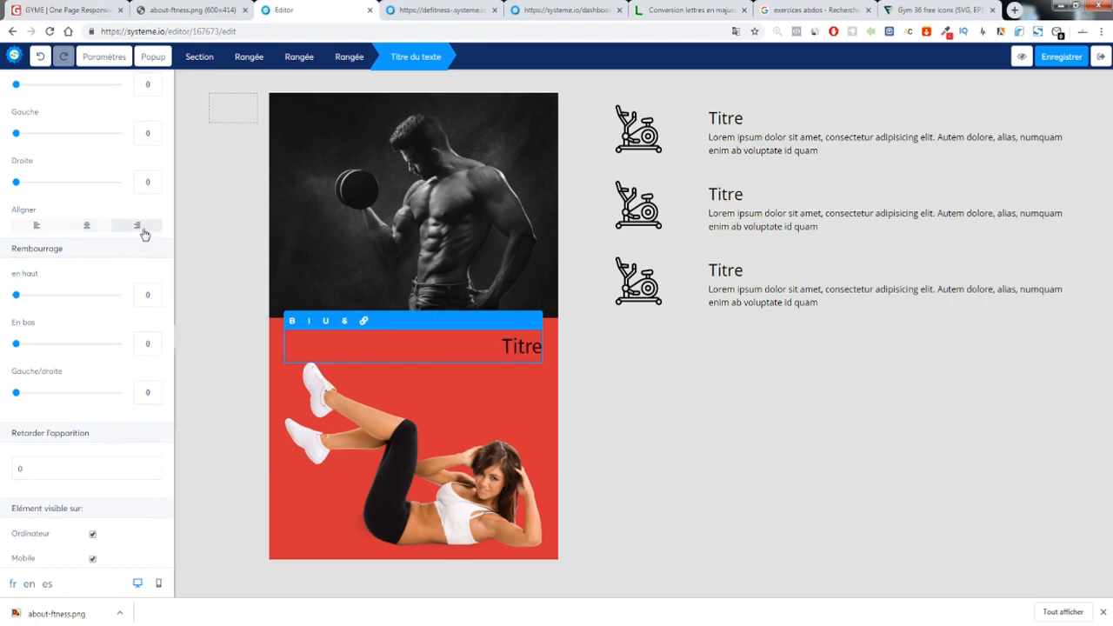
scroll(80, 287, "up", 5)
left_click(73, 219)
left_click(70, 240)
scroll(111, 186, "up", 1)
Replace the heading text with ABOUT FITNESS copied from the template, at size 27
left_click(73, 9)
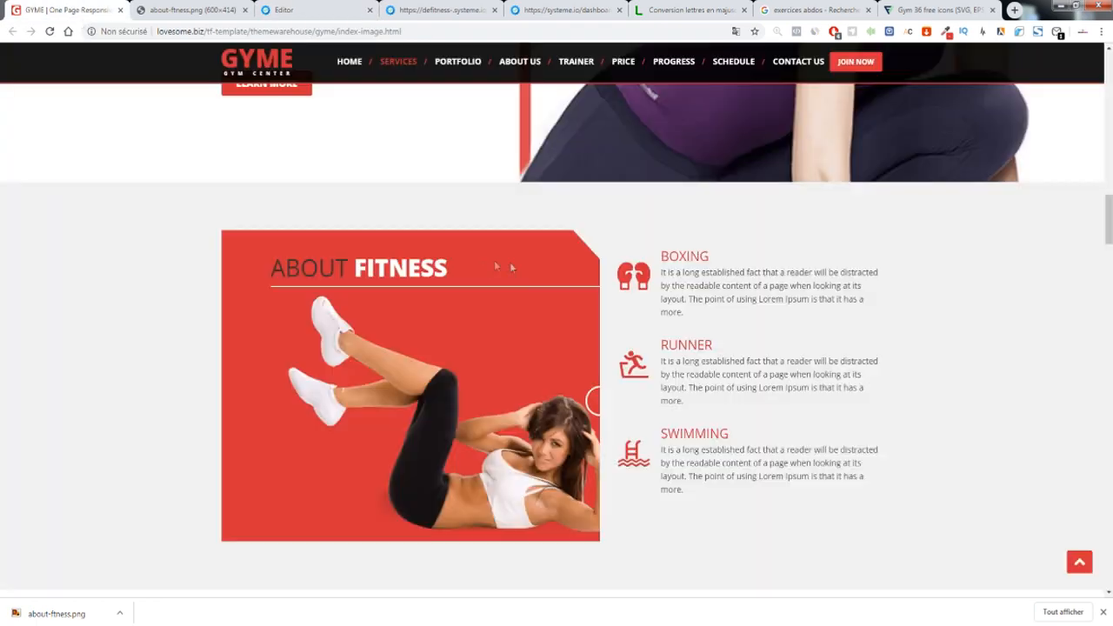
triple_click(396, 267)
key("ctrl+c")
left_click(221, 9)
left_click(318, 10)
key("ctrl+v")
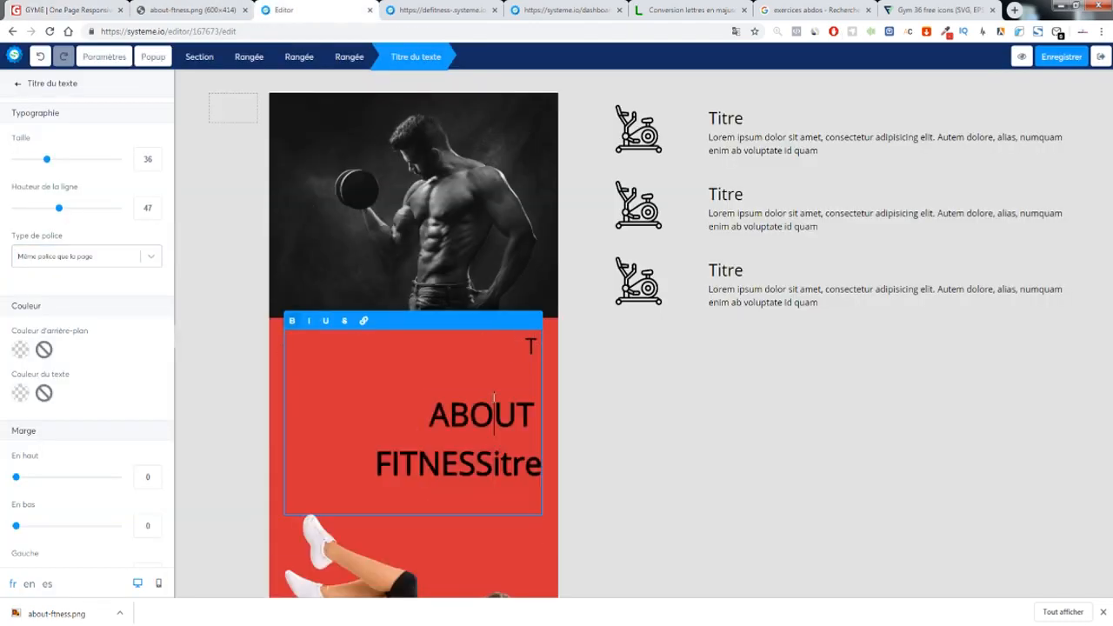
triple_click(494, 409)
key("ctrl+v")
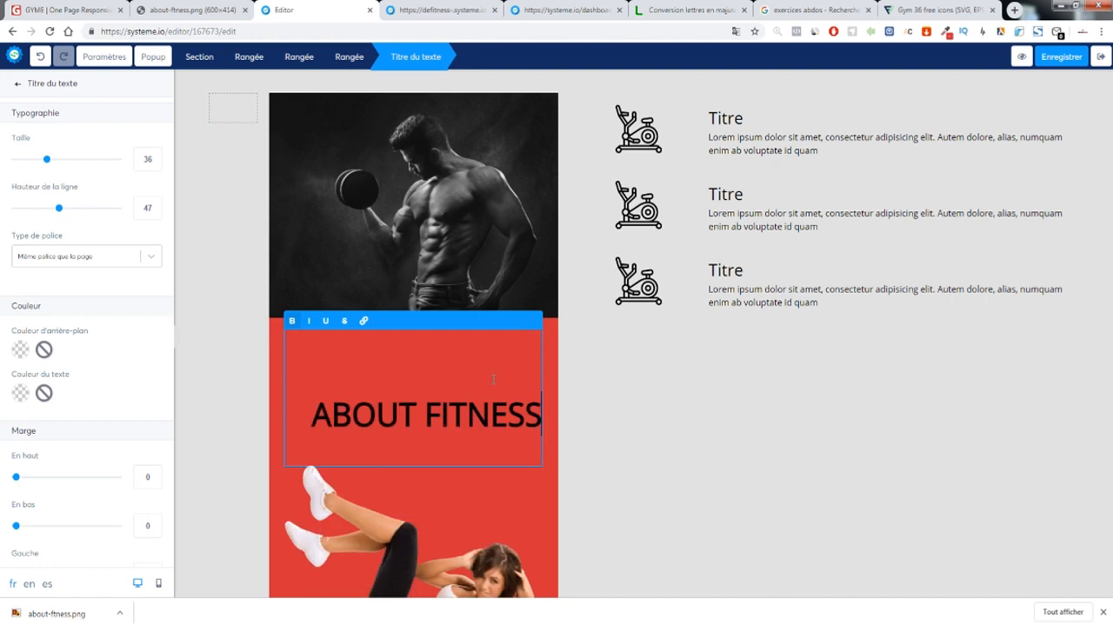
key("BackSpace")
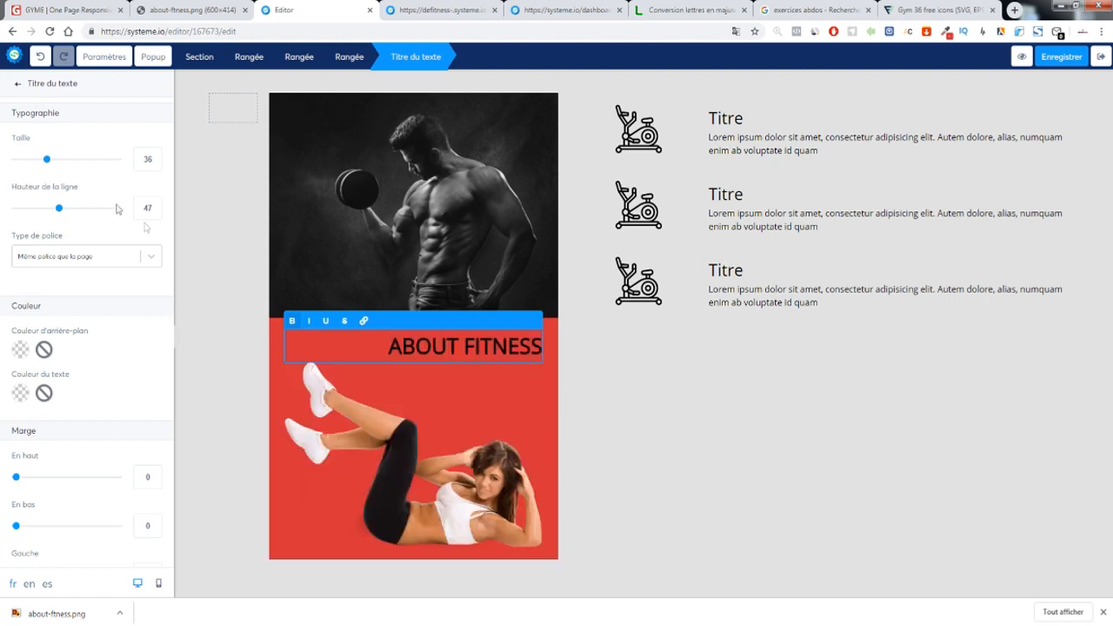
left_click_drag(48, 164, 39, 166)
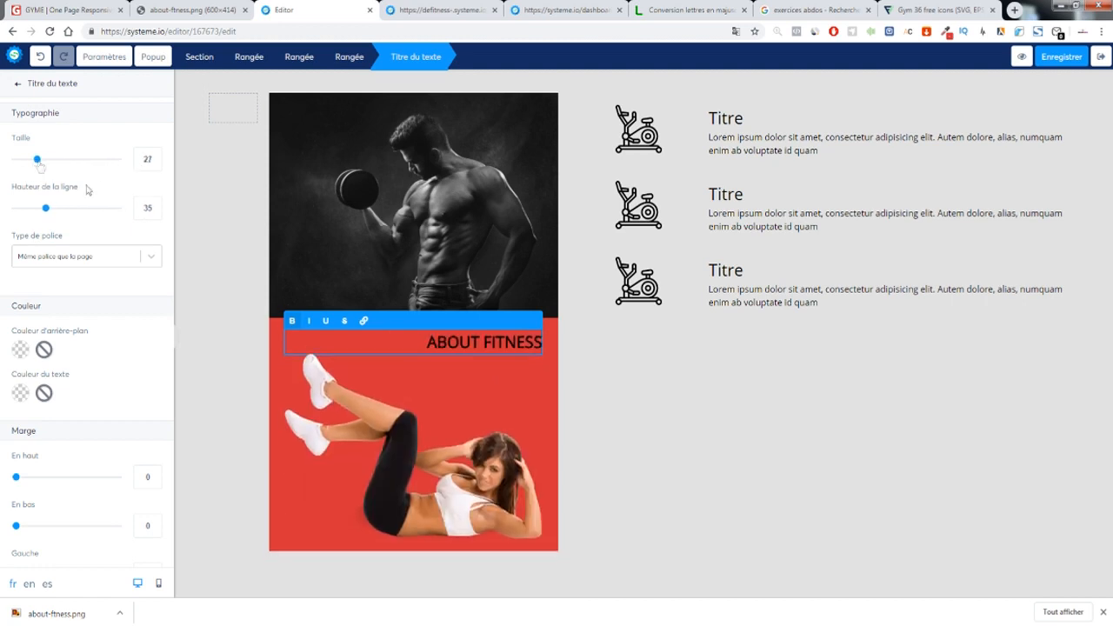
Colour the word FITNESS in the heading white
left_click(483, 341)
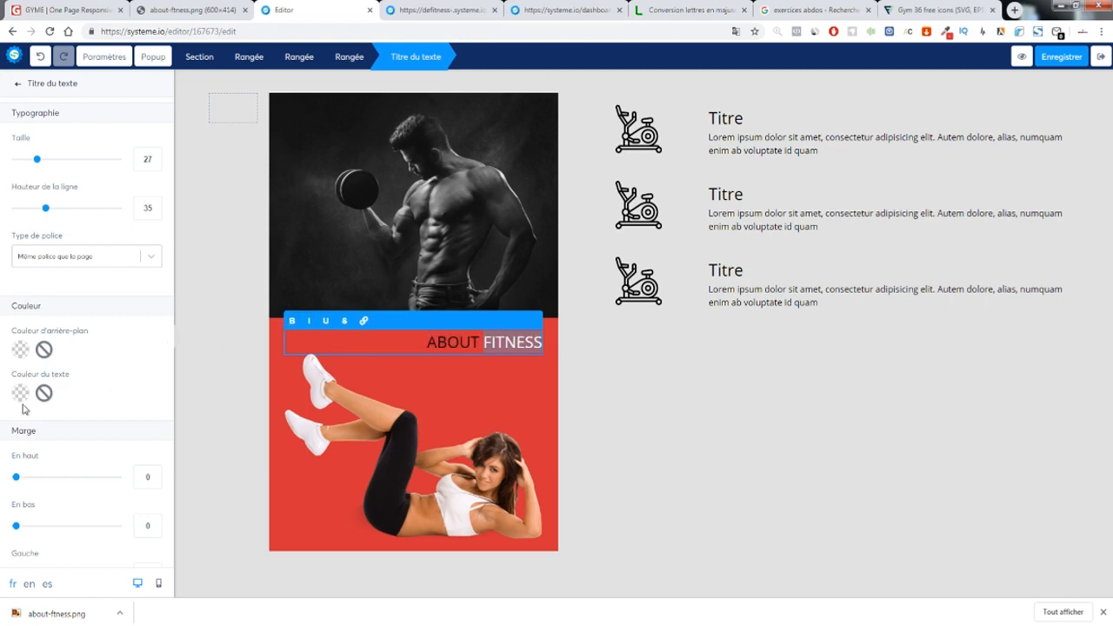
left_click(20, 393)
left_click(42, 416)
left_click(200, 80)
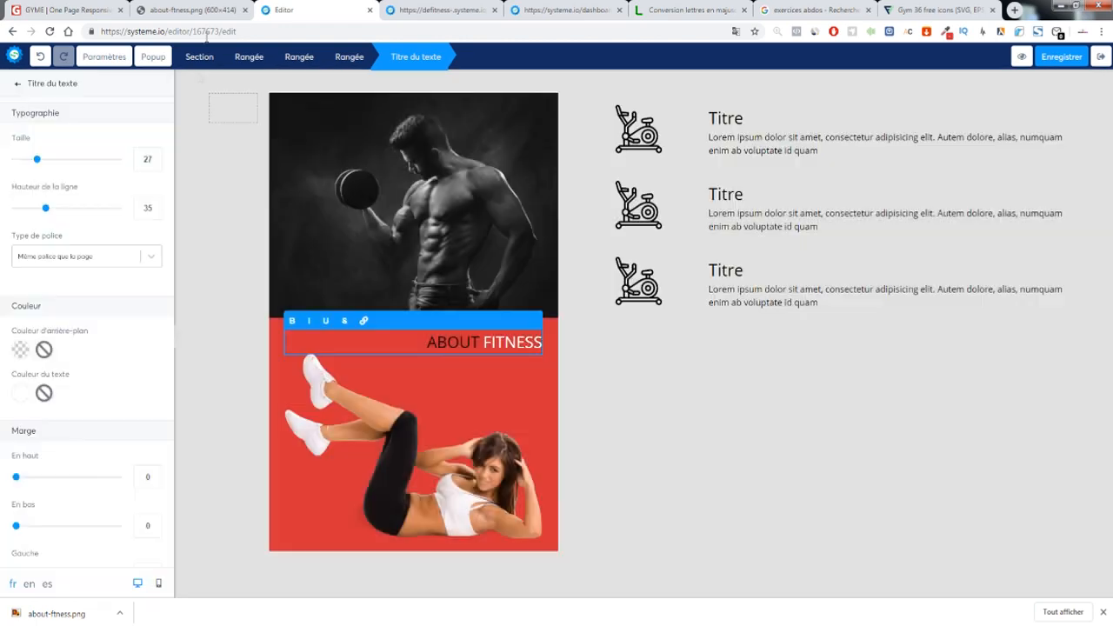
left_click(68, 11)
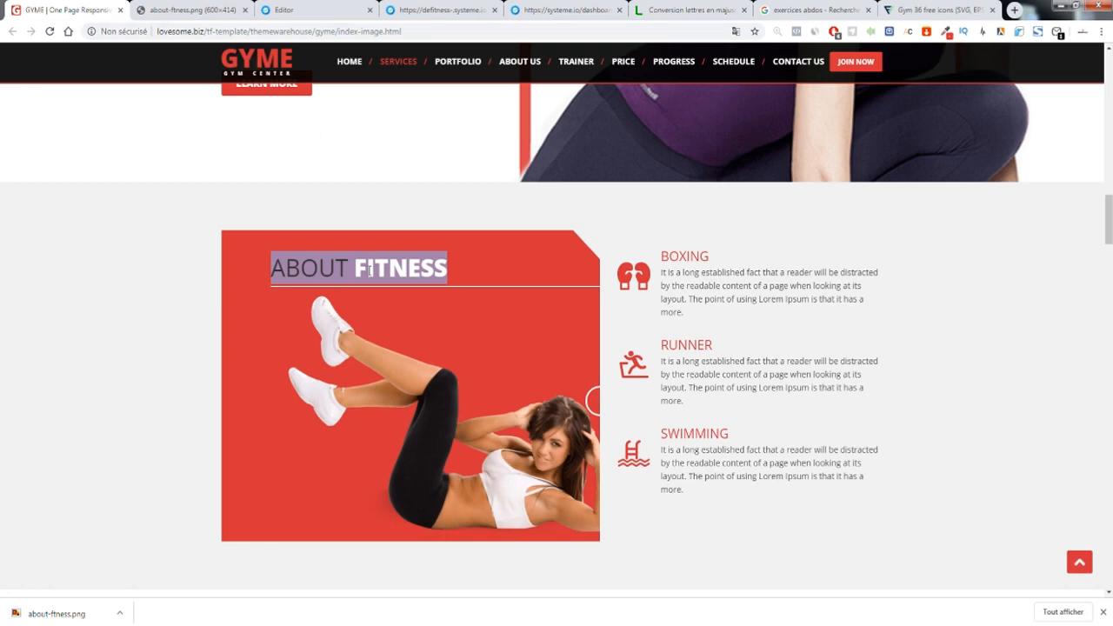
left_click(270, 279)
left_click(287, 11)
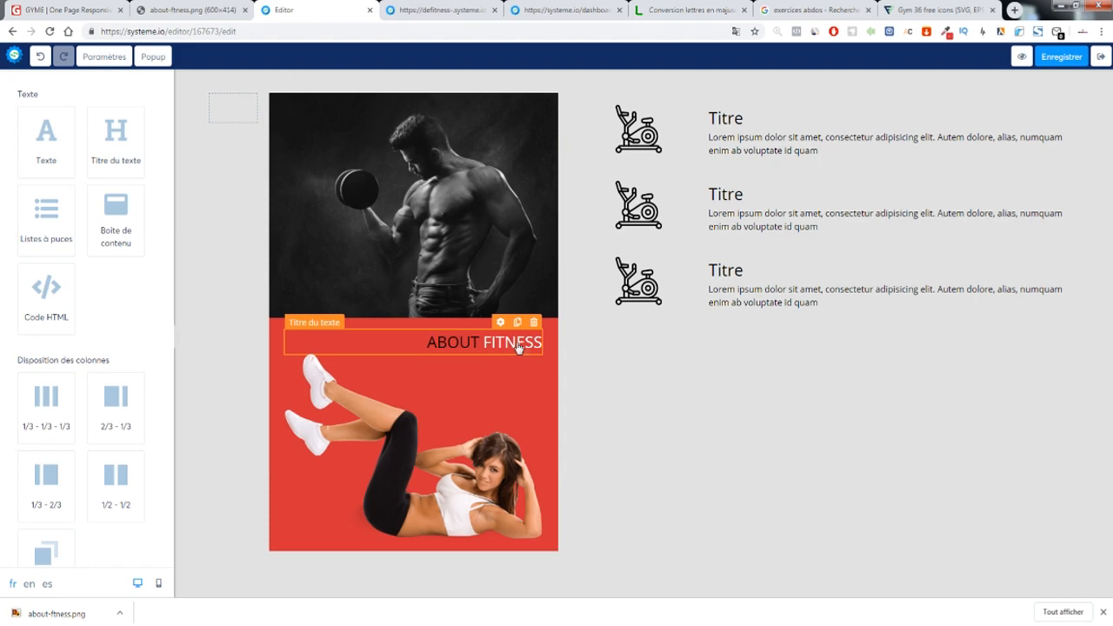
Delete the man photo above the red ABOUT FITNESS card
left_click(549, 104)
left_click(601, 92)
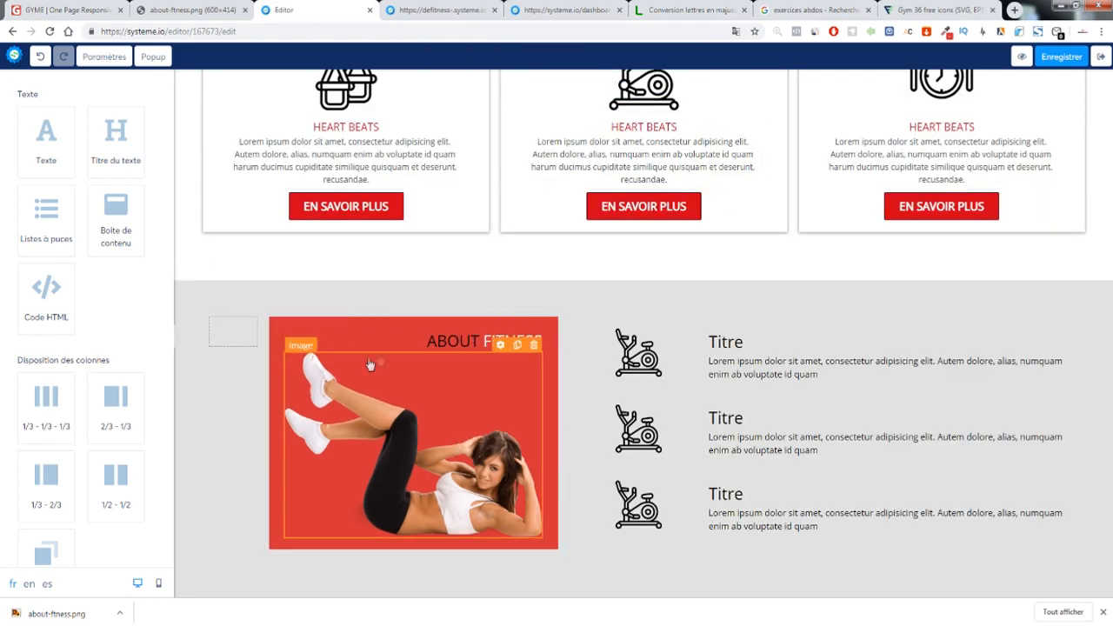
scroll(613, 382, "up", 10)
scroll(611, 381, "down", 10)
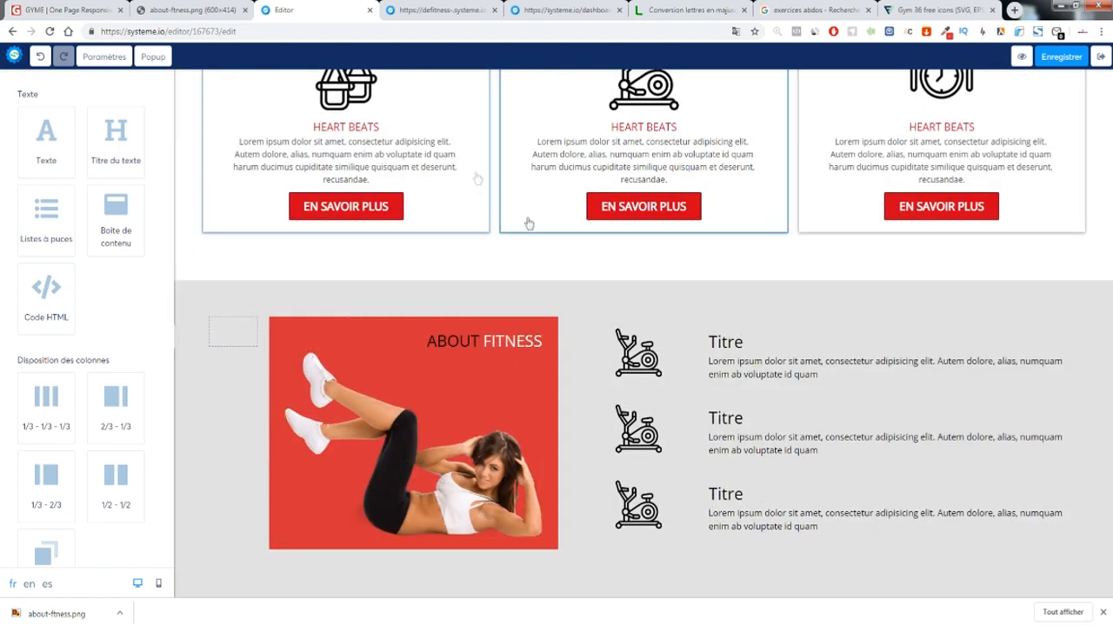
left_click(386, 32)
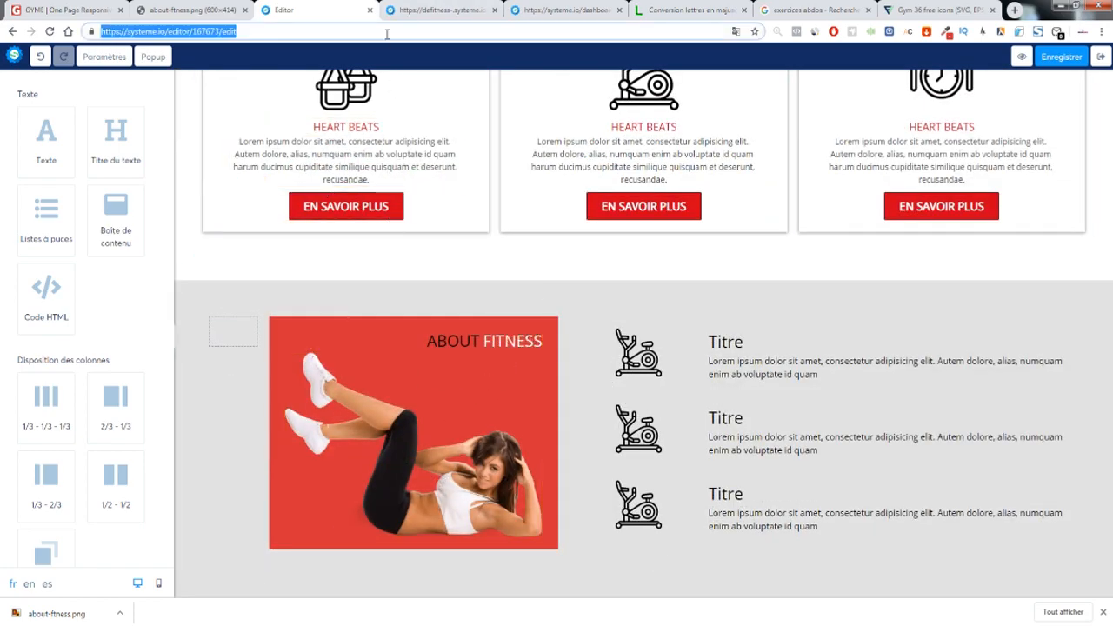
Search Google Images for 'girl fitnes' filtered to Transparent colour
left_click(478, 10)
left_click(410, 35)
type("girl fitness")
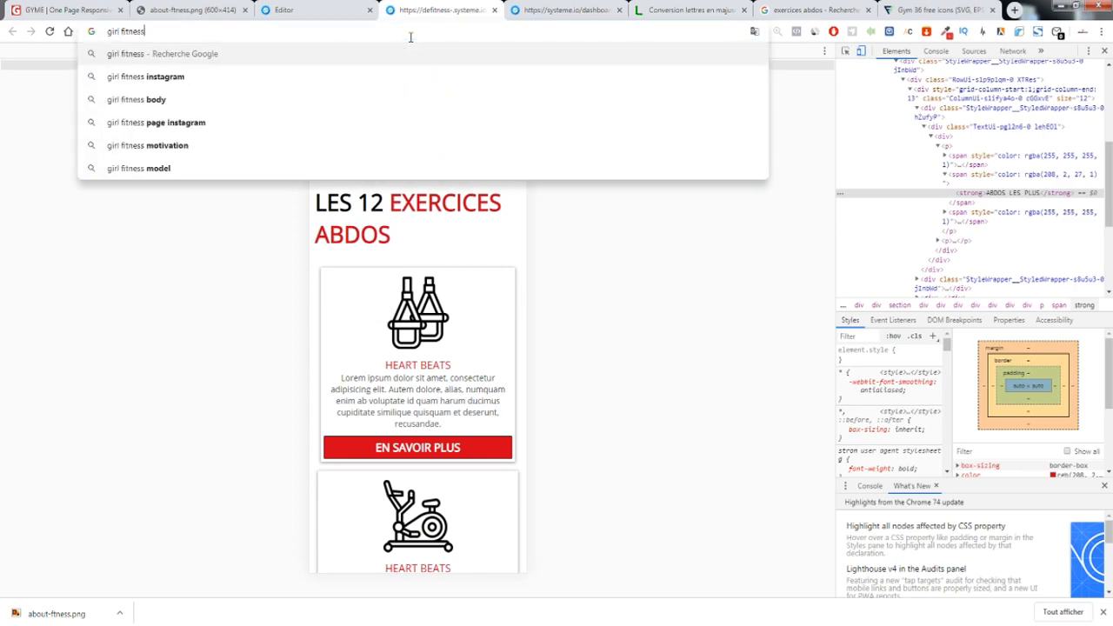
key("Return")
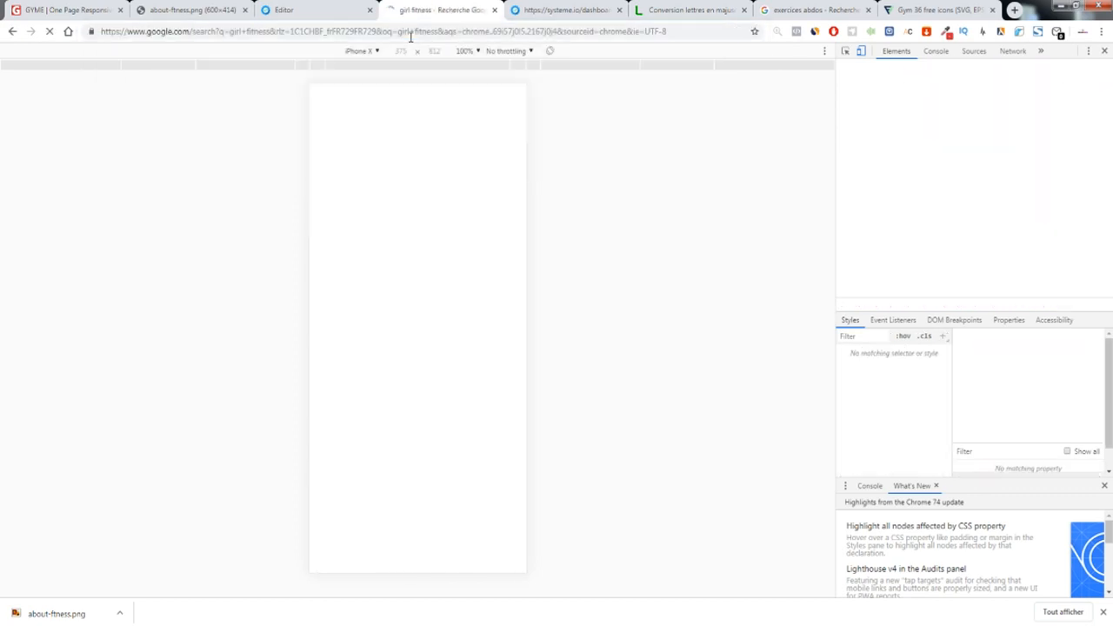
left_click(1102, 50)
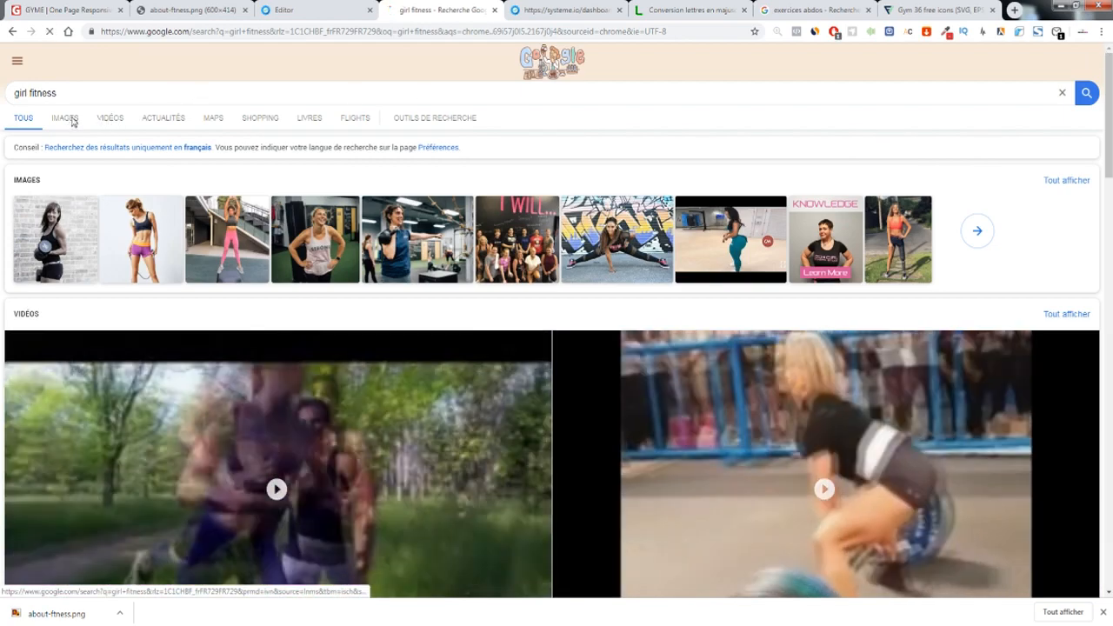
left_click(67, 119)
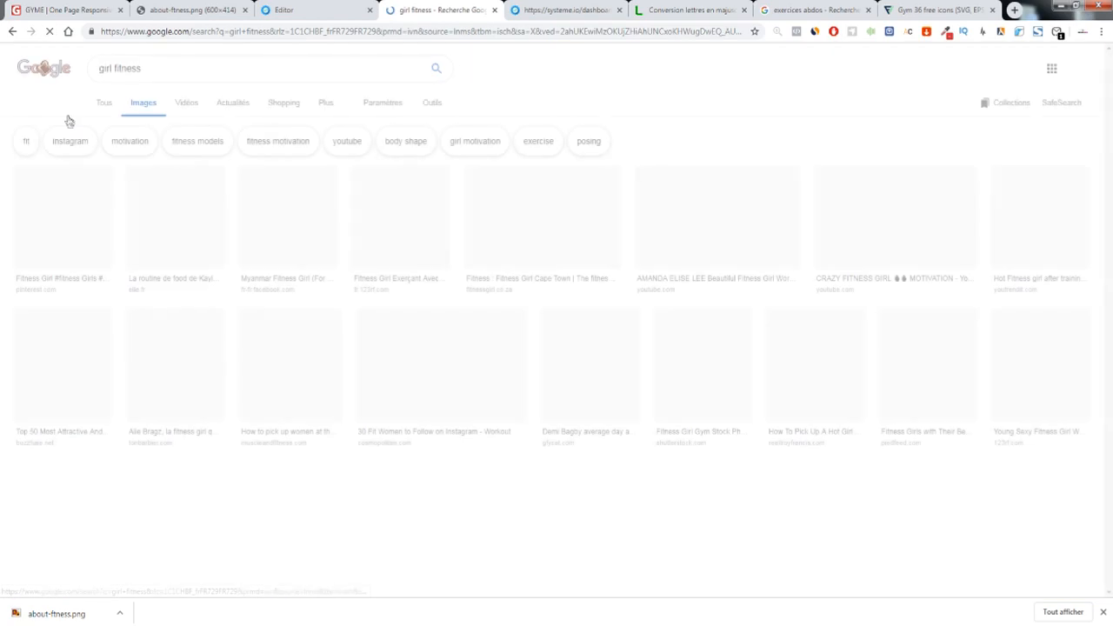
left_click(432, 102)
left_click(155, 125)
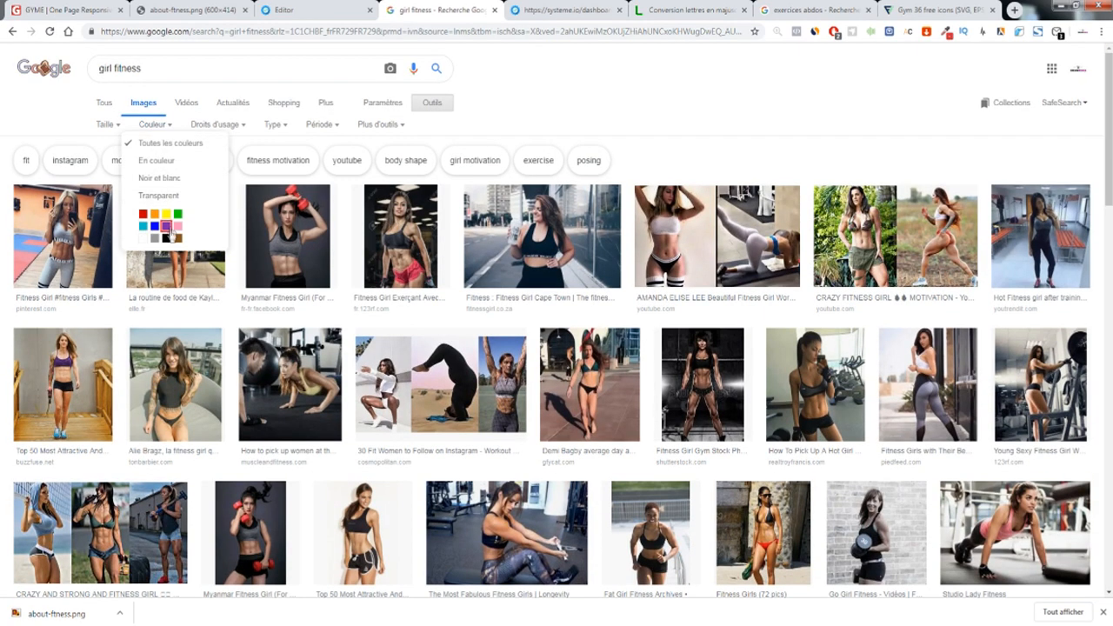
left_click(173, 195)
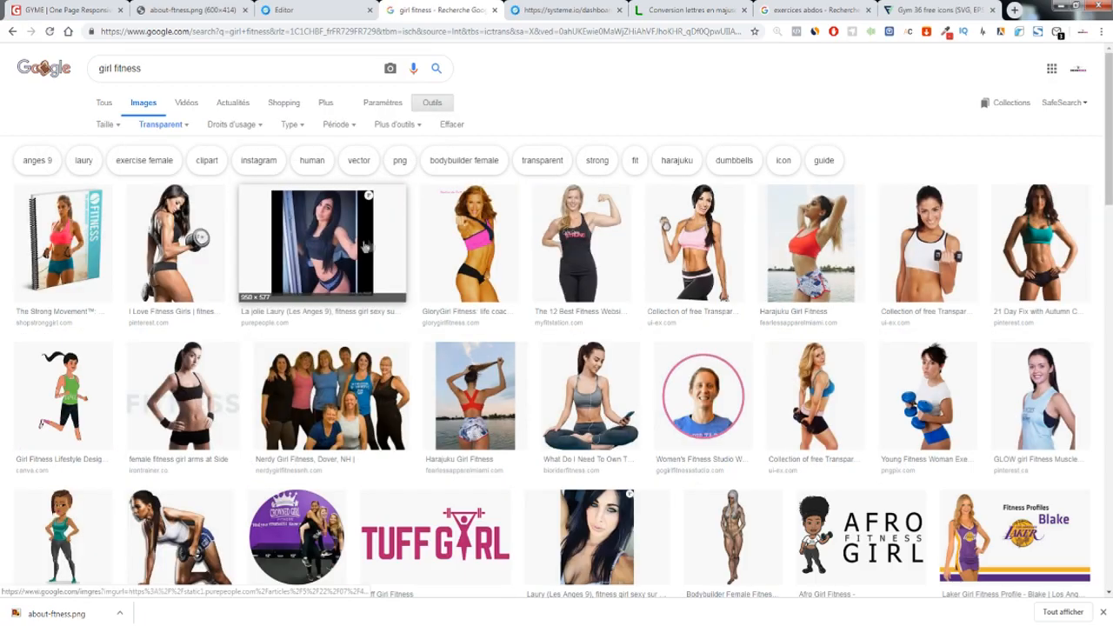
Preview several similar fitness photos, then view about-fitness.png and return to the editor
left_click(183, 247)
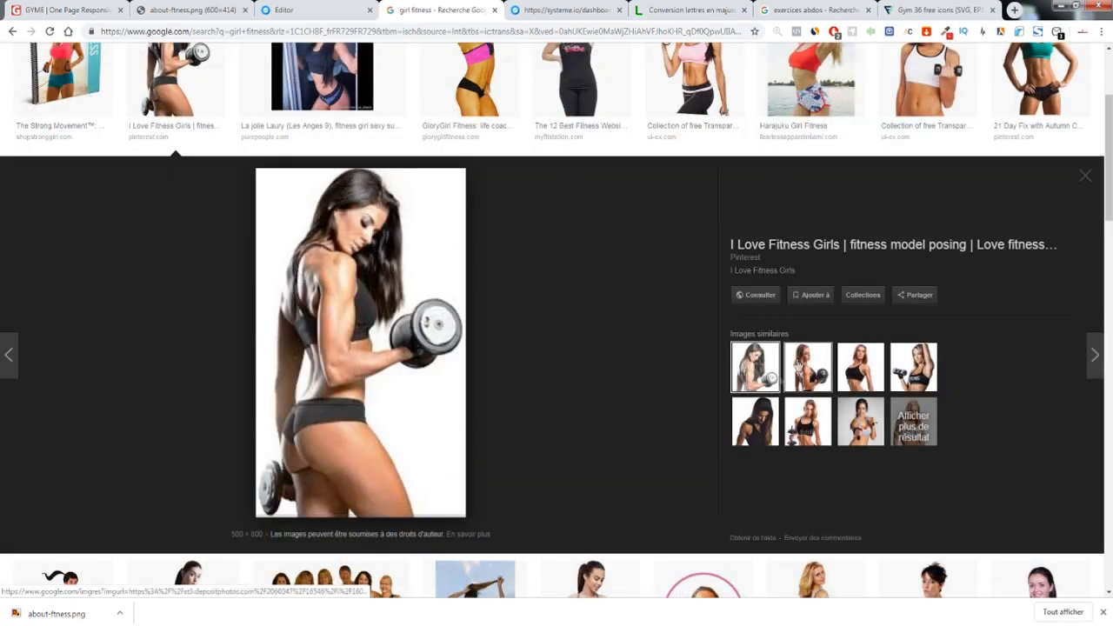
left_click(809, 377)
left_click(869, 378)
left_click(859, 437)
left_click(812, 430)
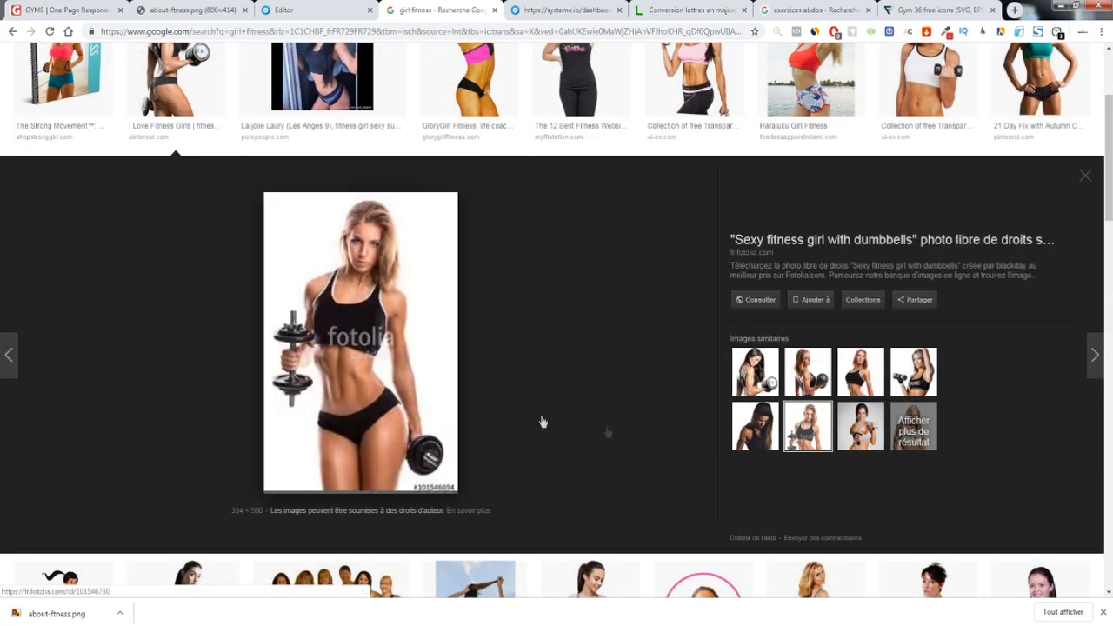
scroll(543, 421, "down", 5)
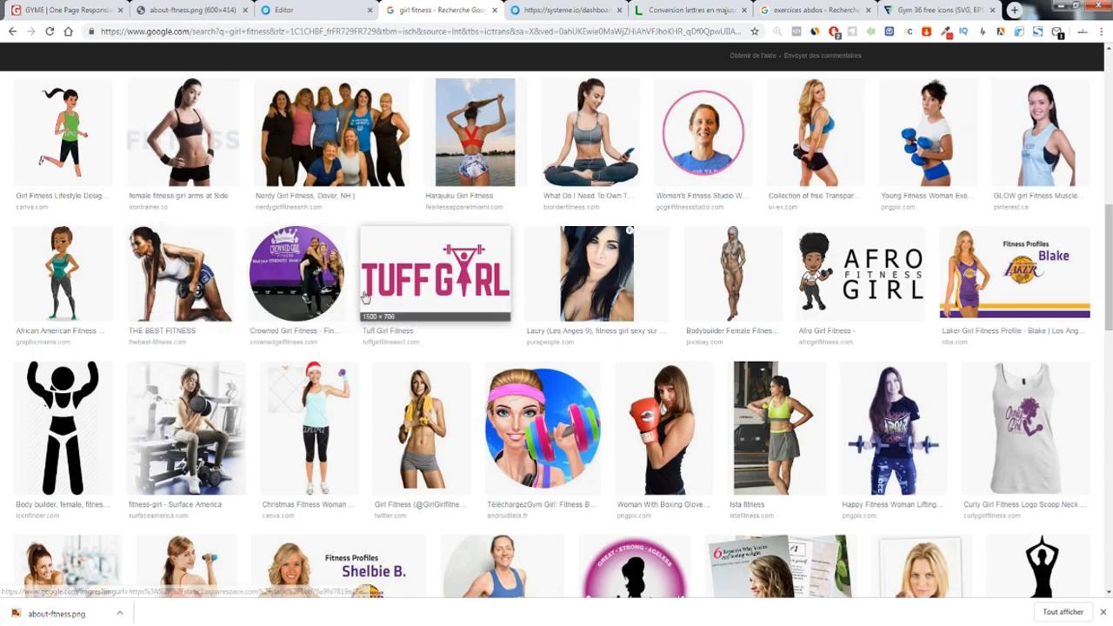
scroll(365, 297, "up", 6)
left_click(189, 9)
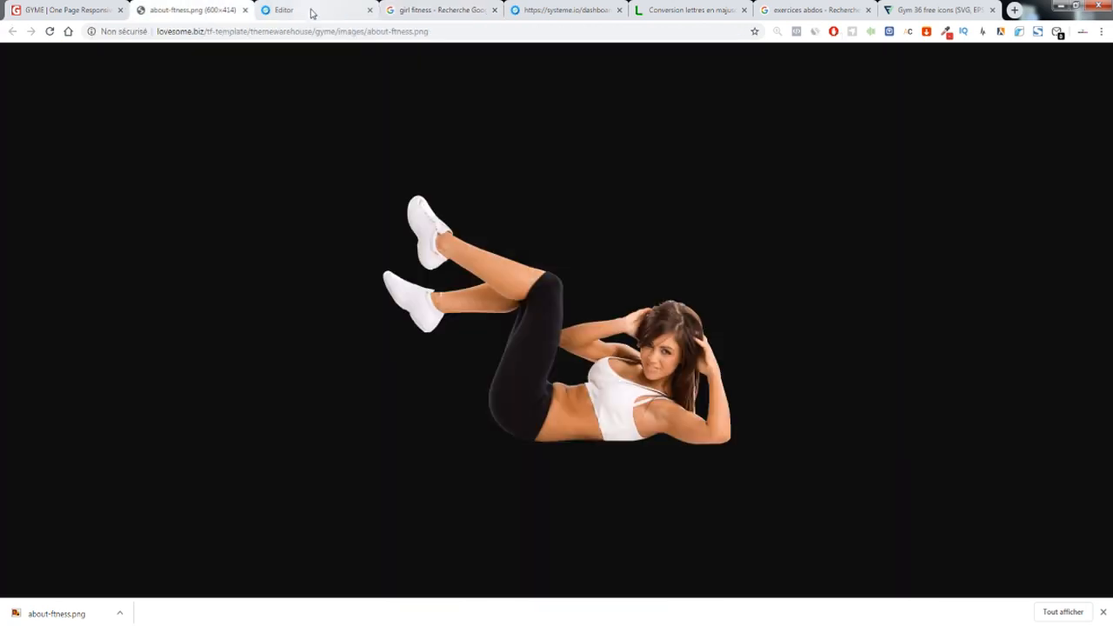
left_click(311, 12)
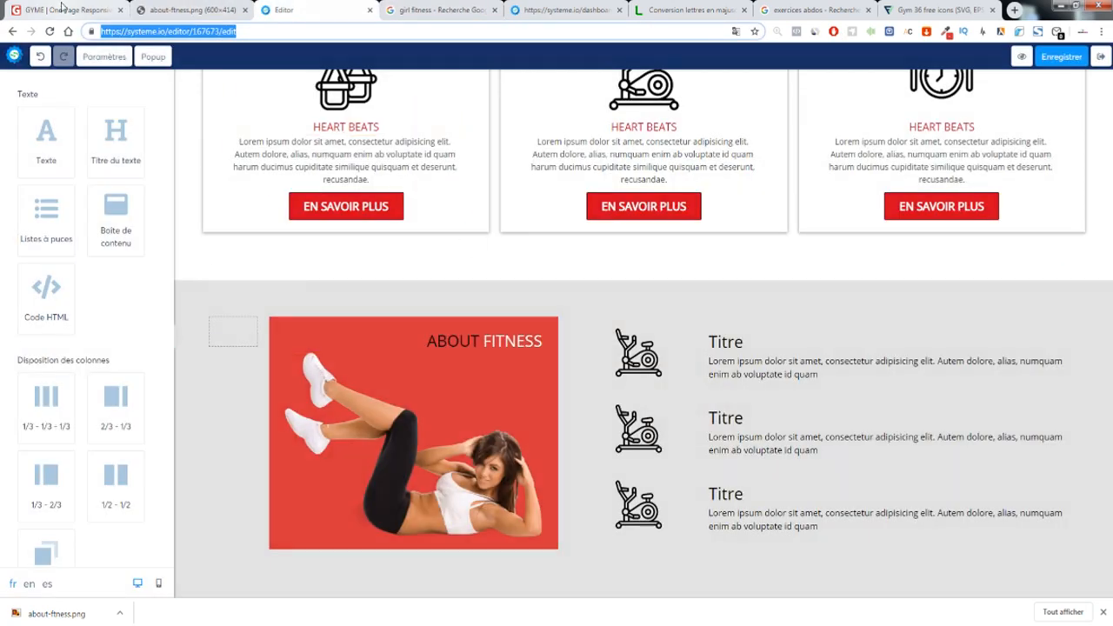
Give the ABOUT FITNESS image row an Ombre moyen shadow
left_click(60, 8)
left_click(189, 10)
left_click(311, 10)
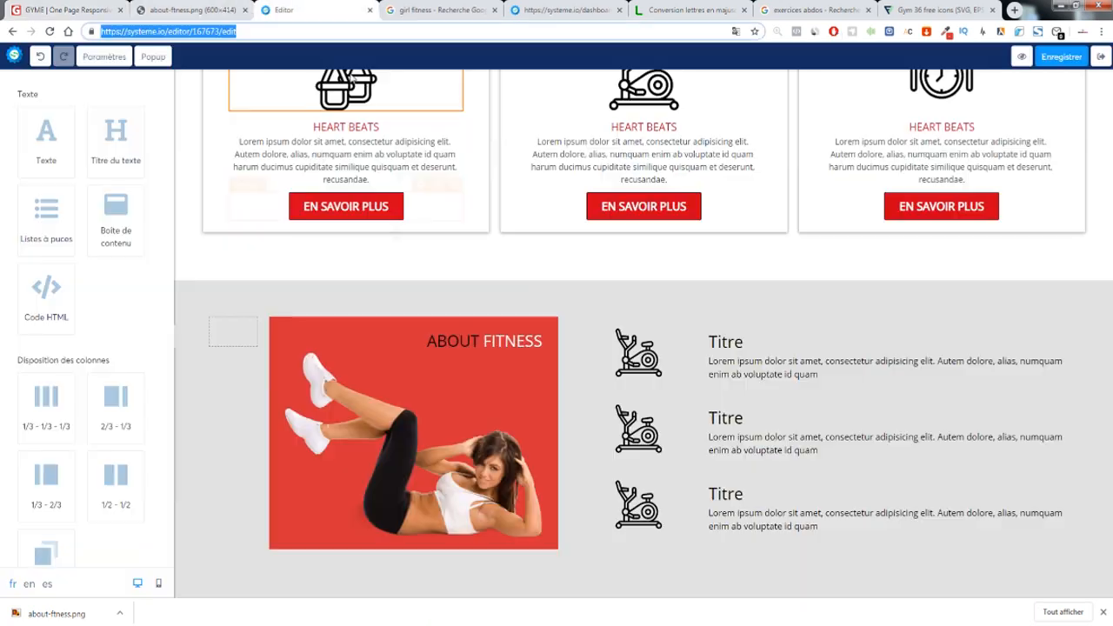
left_click(480, 319)
scroll(73, 333, "down", 5)
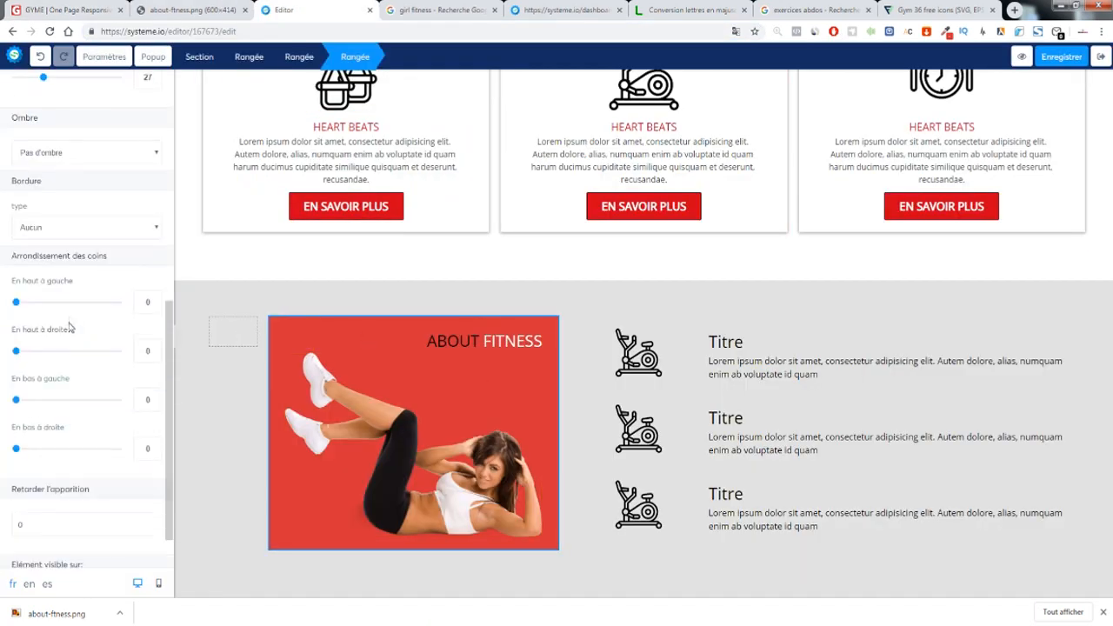
left_click(78, 153)
left_click(73, 192)
left_click(508, 279)
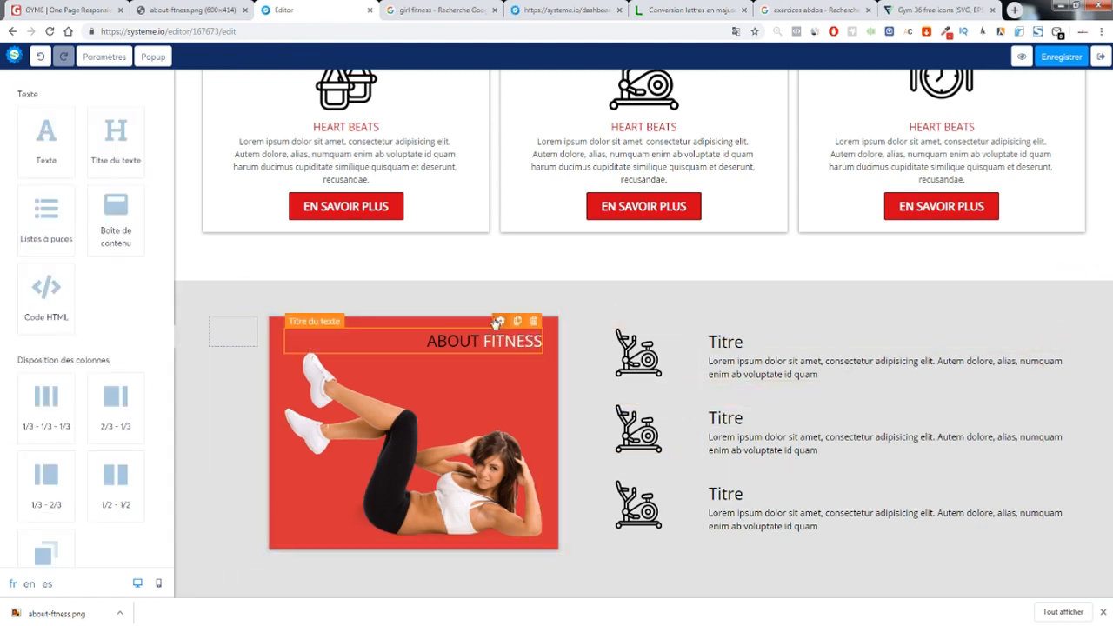
Give the image card a solid black Trait plein border and set its thickness
left_click(416, 352)
scroll(125, 349, "down", 2)
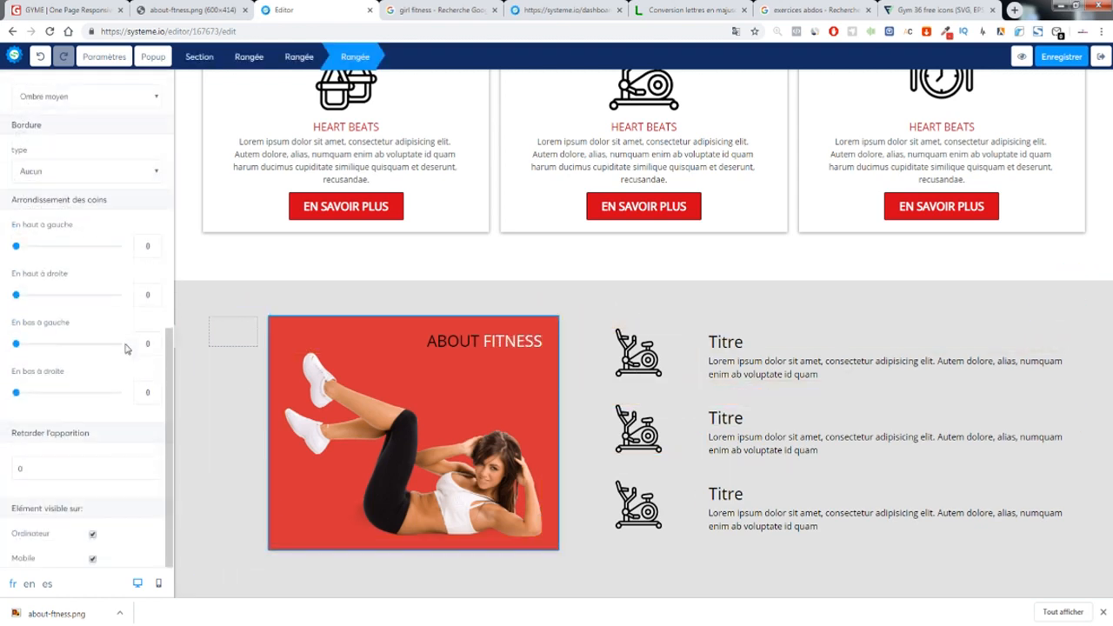
left_click(64, 169)
left_click(49, 202)
left_click(21, 218)
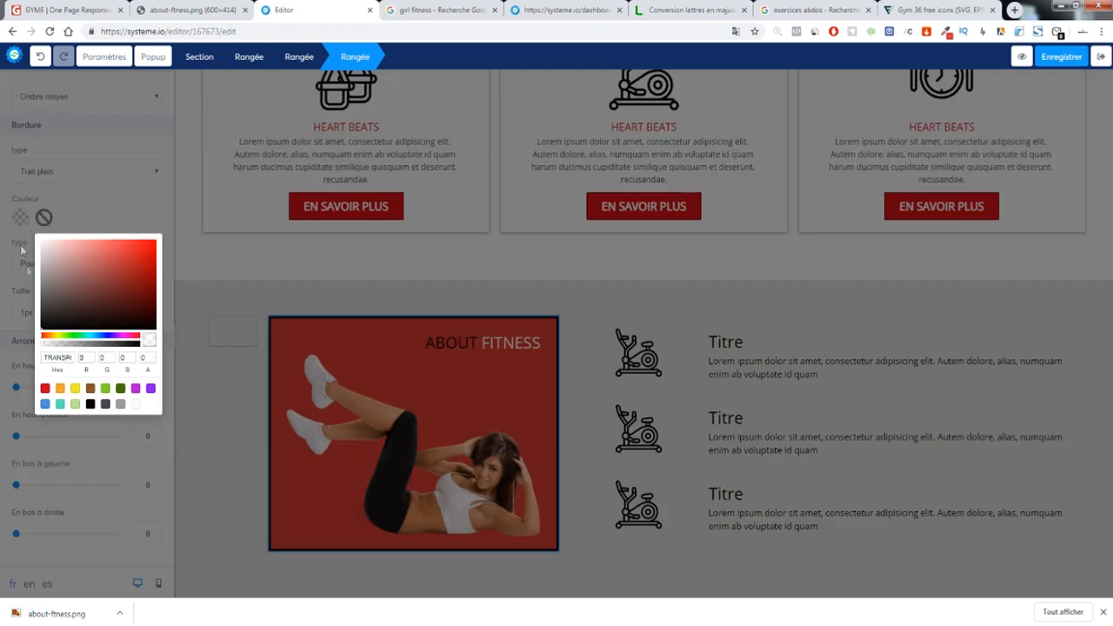
left_click(45, 321)
left_click(185, 261)
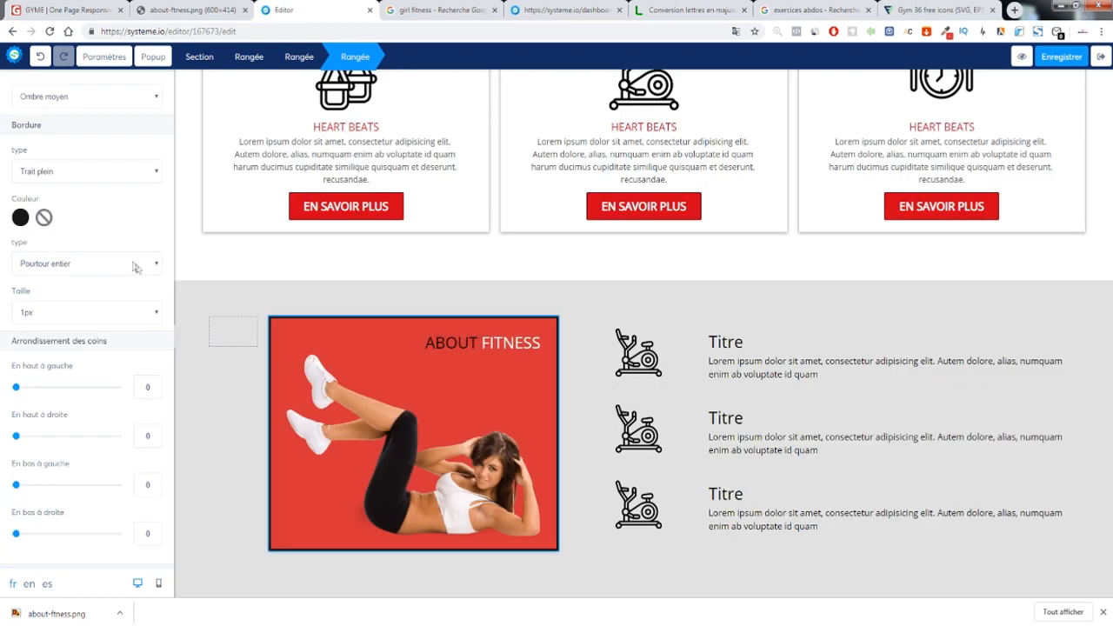
left_click(66, 311)
left_click(50, 338)
left_click(63, 313)
left_click(51, 332)
left_click(263, 289)
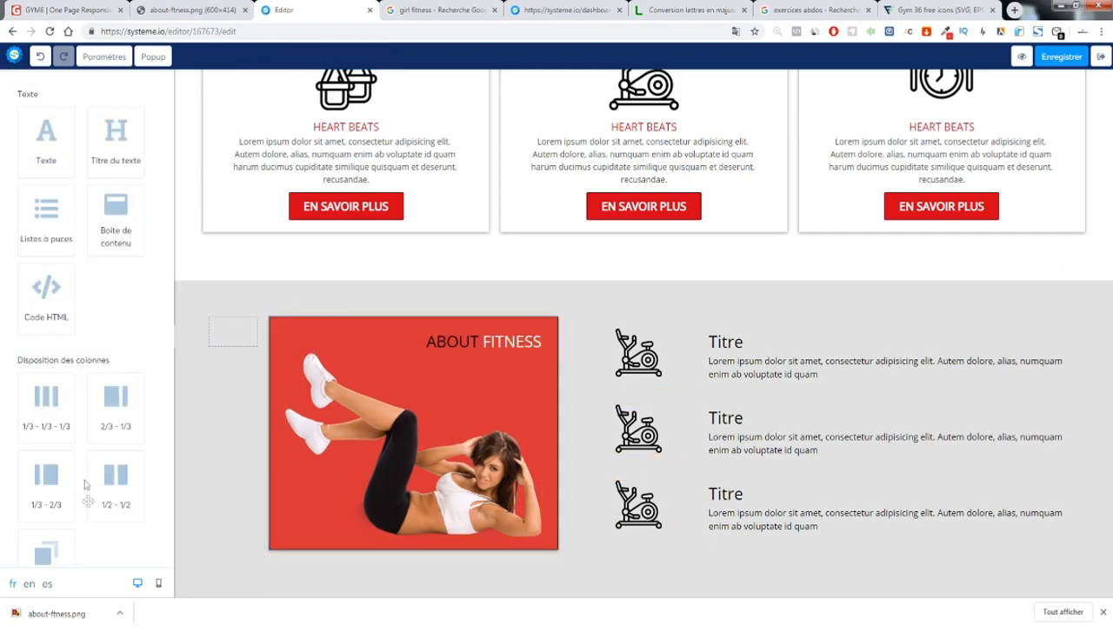
Save the page with Enregistrer
scroll(818, 308, "up", 3)
scroll(787, 318, "up", 5)
left_click(1068, 63)
Exit the editor to the funnel dashboard and close the leftover search, dashboard and conversion tabs
left_click(1101, 58)
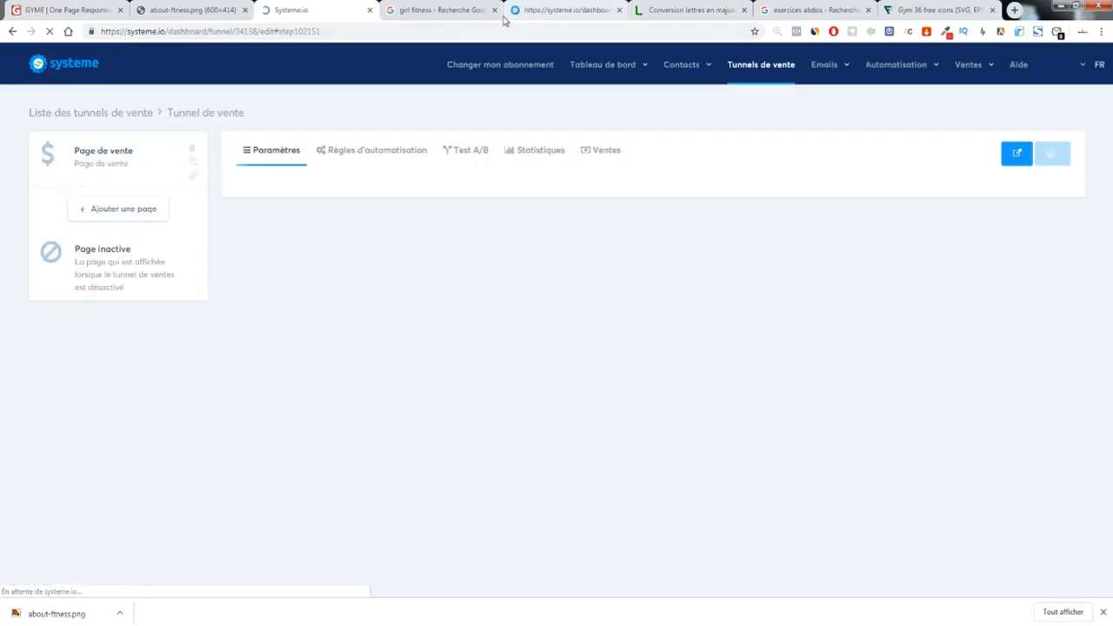
left_click(488, 11)
left_click(494, 11)
left_click(494, 11)
left_click(494, 11)
left_click(494, 12)
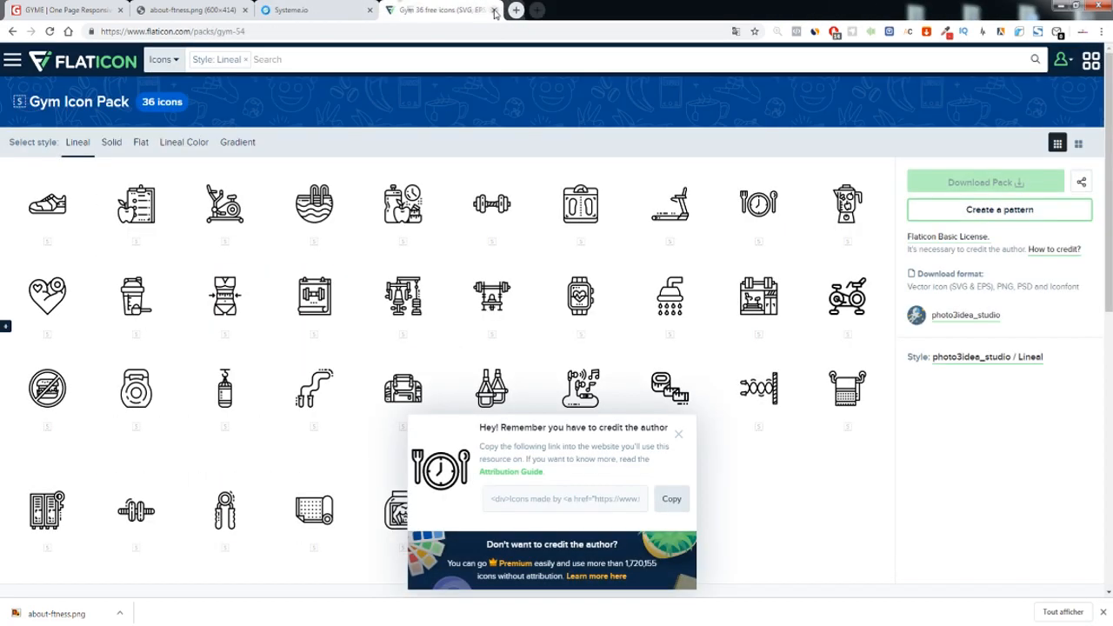
left_click(494, 11)
Open the published gym page live and scroll through it, dismissing the download bar
left_click(1055, 219)
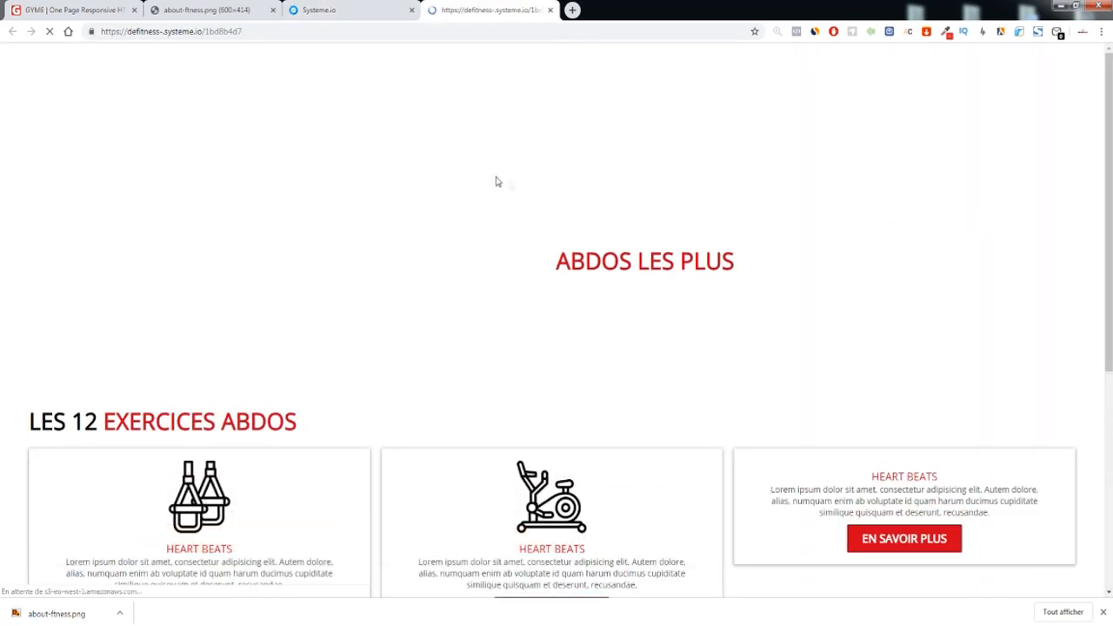
scroll(494, 179, "down", 5)
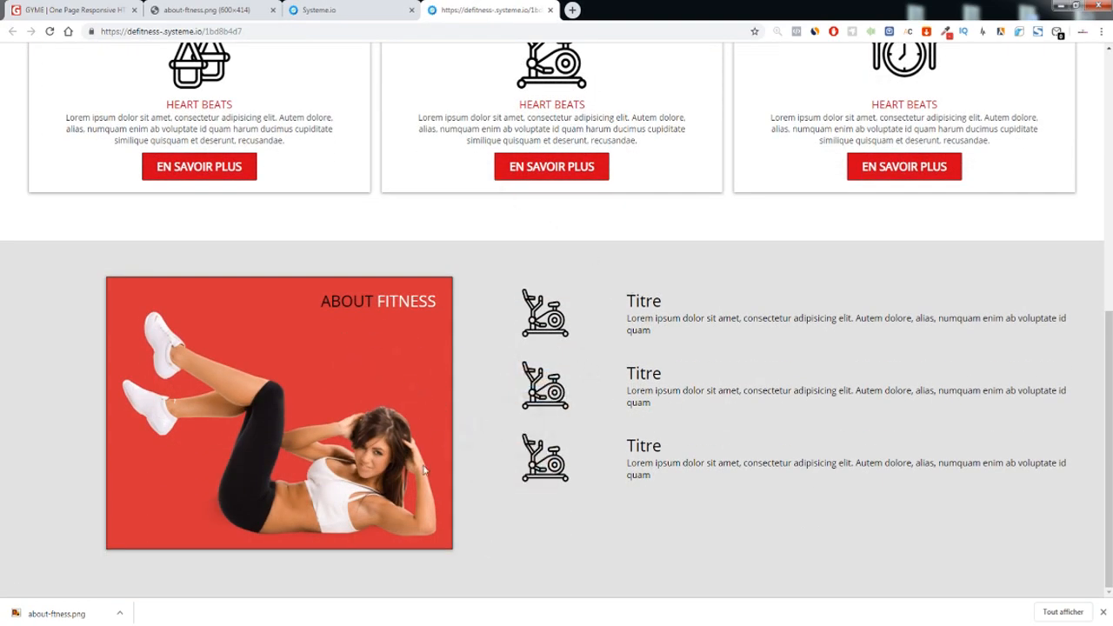
left_click_drag(318, 321, 419, 337)
left_click(658, 415)
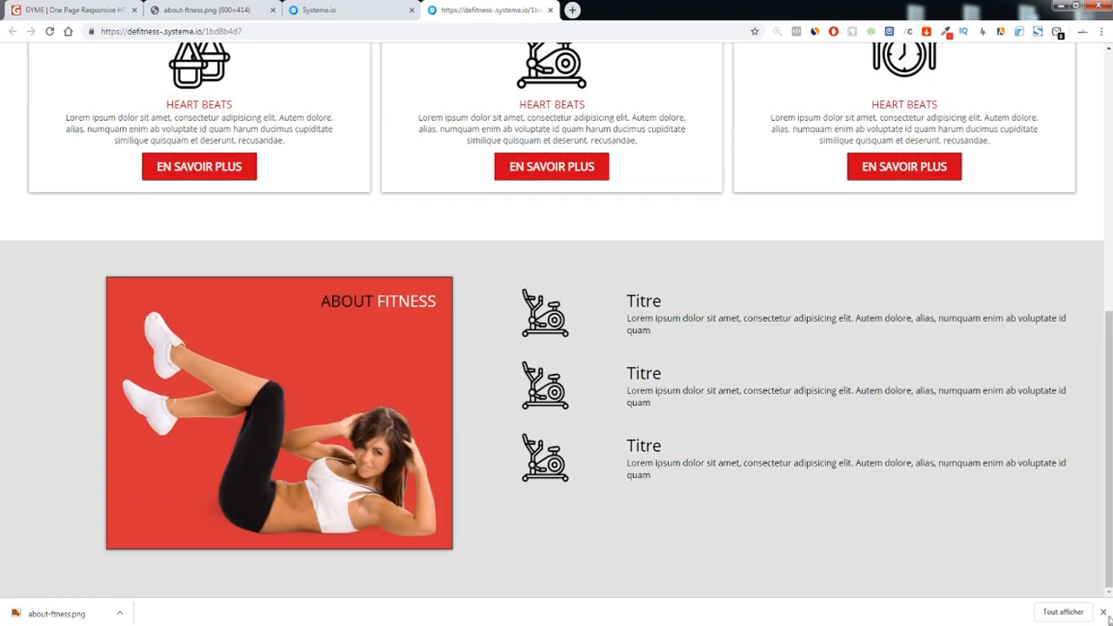
left_click(1103, 613)
scroll(573, 383, "up", 6)
scroll(551, 391, "down", 1)
scroll(551, 390, "up", 1)
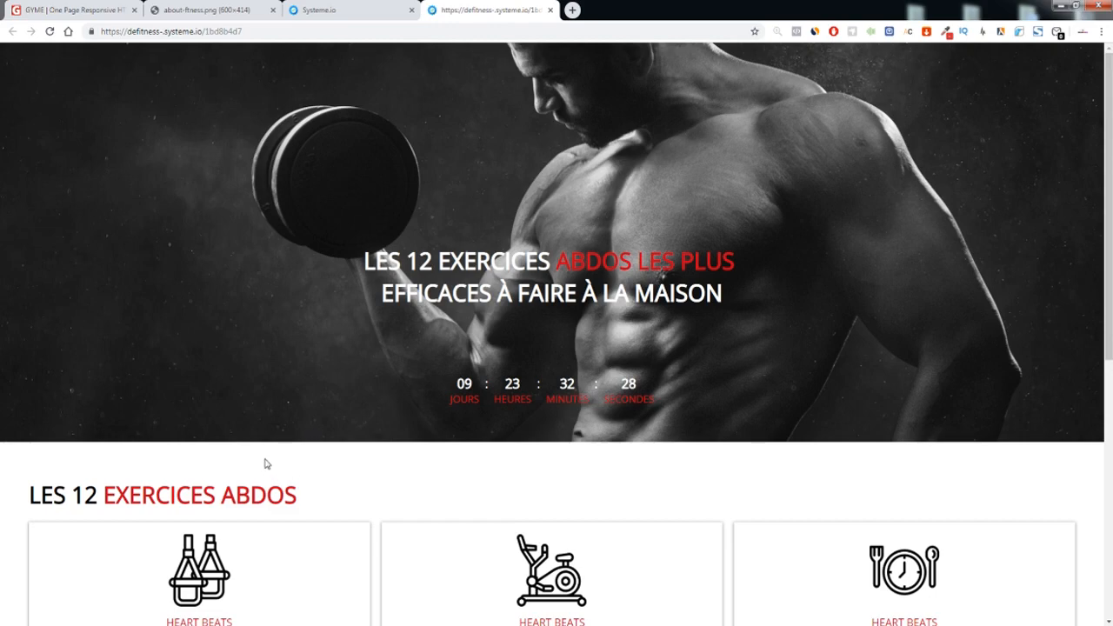
scroll(287, 401, "down", 5)
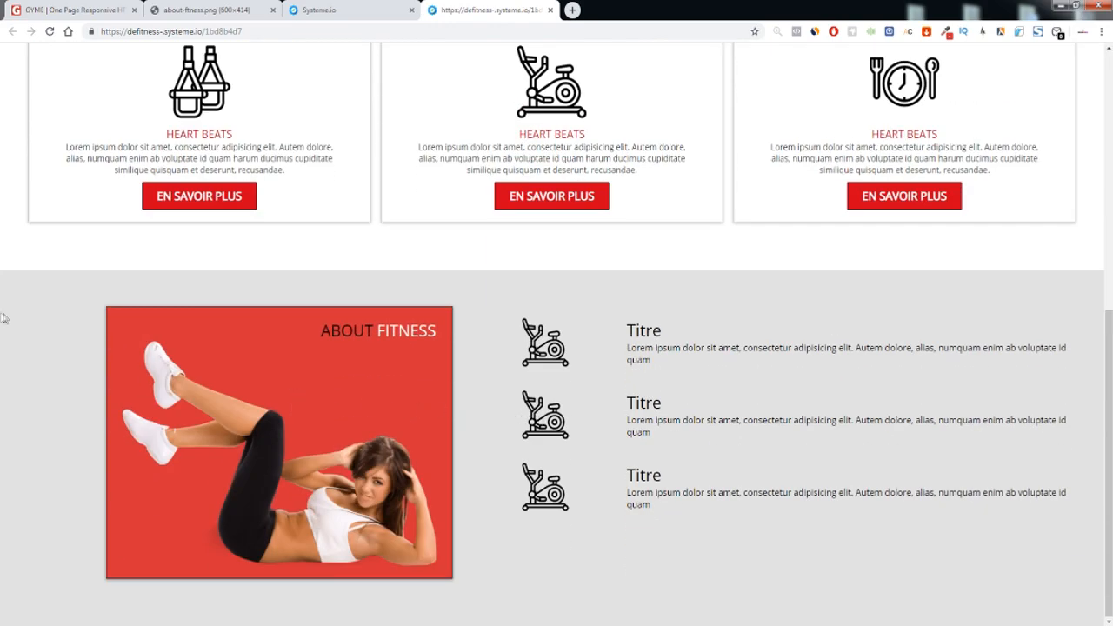
Check the about-fitness.png image, close it, and return to the top of the live page
left_click(244, 12)
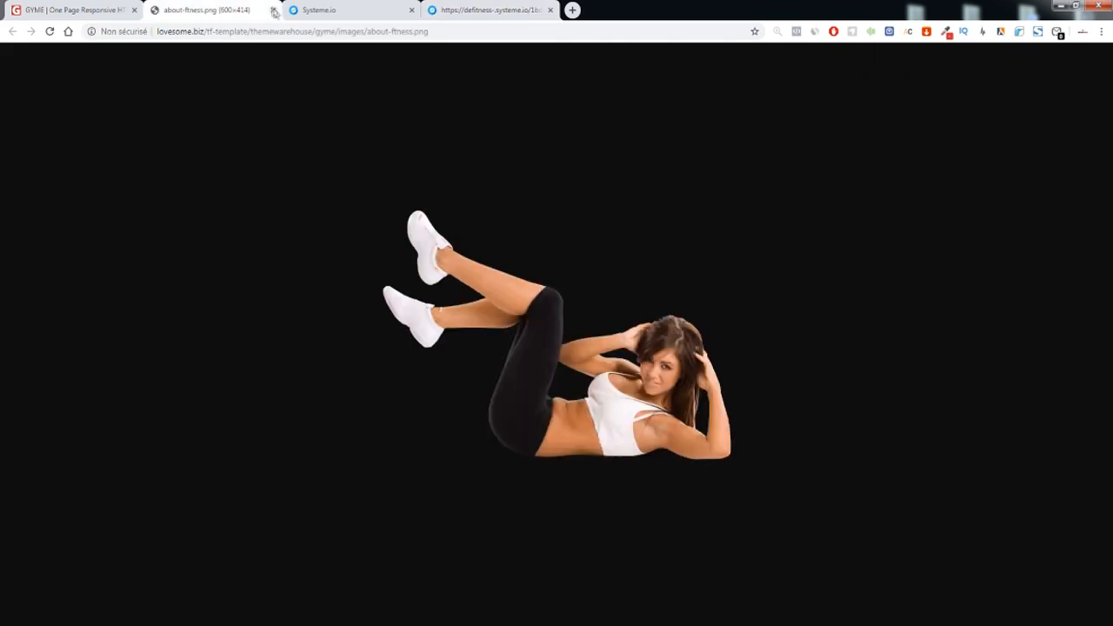
left_click(273, 10)
left_click(321, 11)
scroll(444, 186, "up", 5)
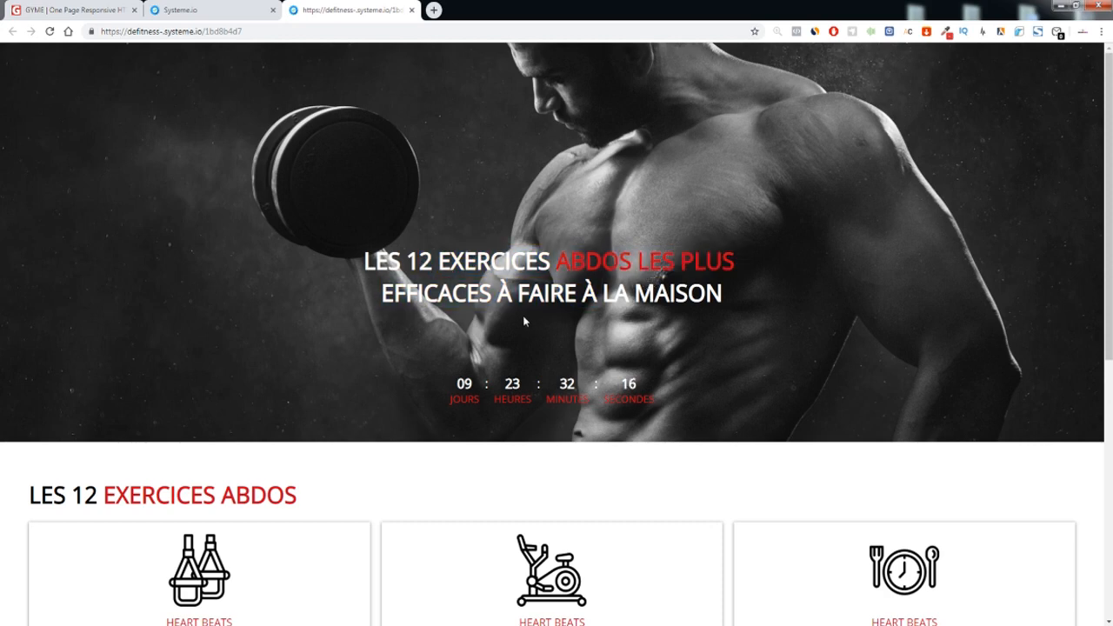
Highlight the live page's hero title text a few times to inspect it
left_click_drag(323, 264, 745, 308)
left_click(751, 309)
left_click_drag(721, 293, 366, 261)
left_click(365, 261)
left_click_drag(364, 243, 735, 308)
left_click(735, 310)
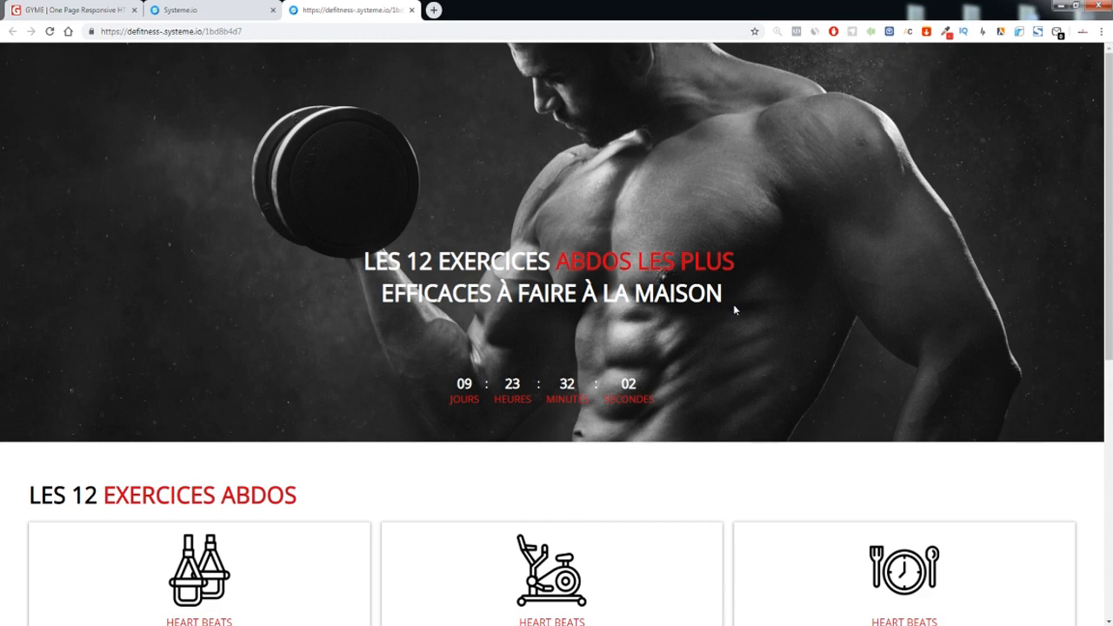